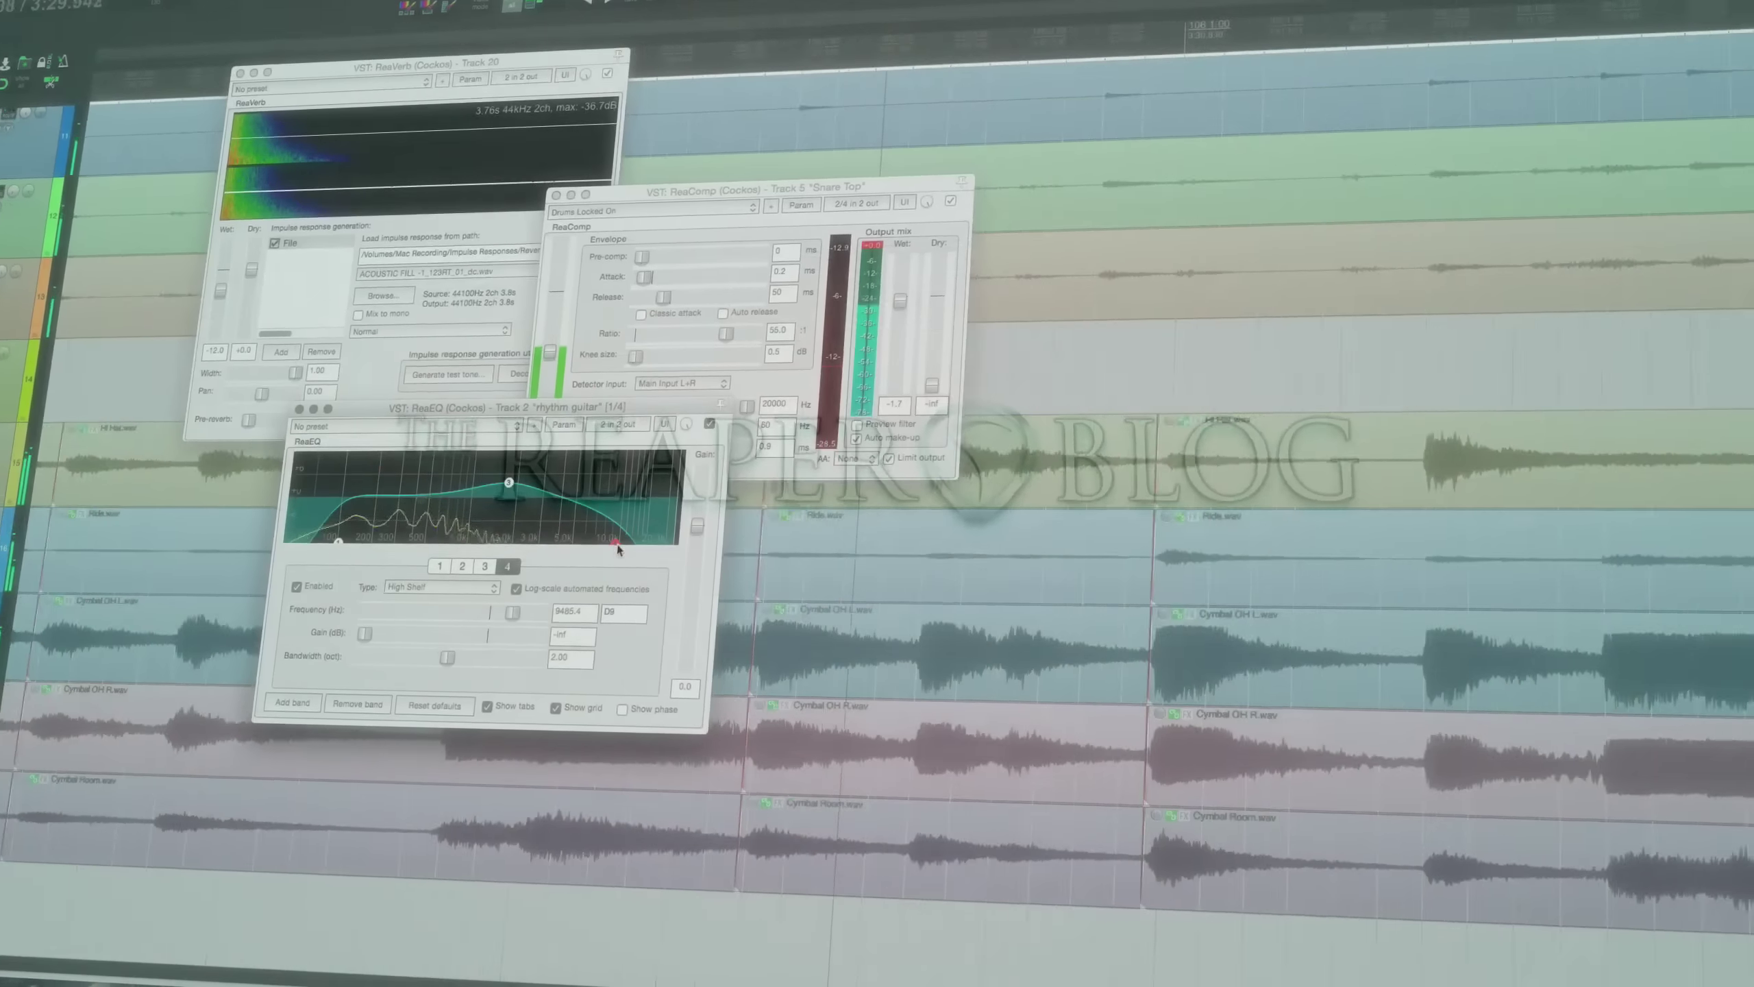
{"action": "left_click_drag", "start_coordinate": [616, 545], "coordinate": [652, 547]}
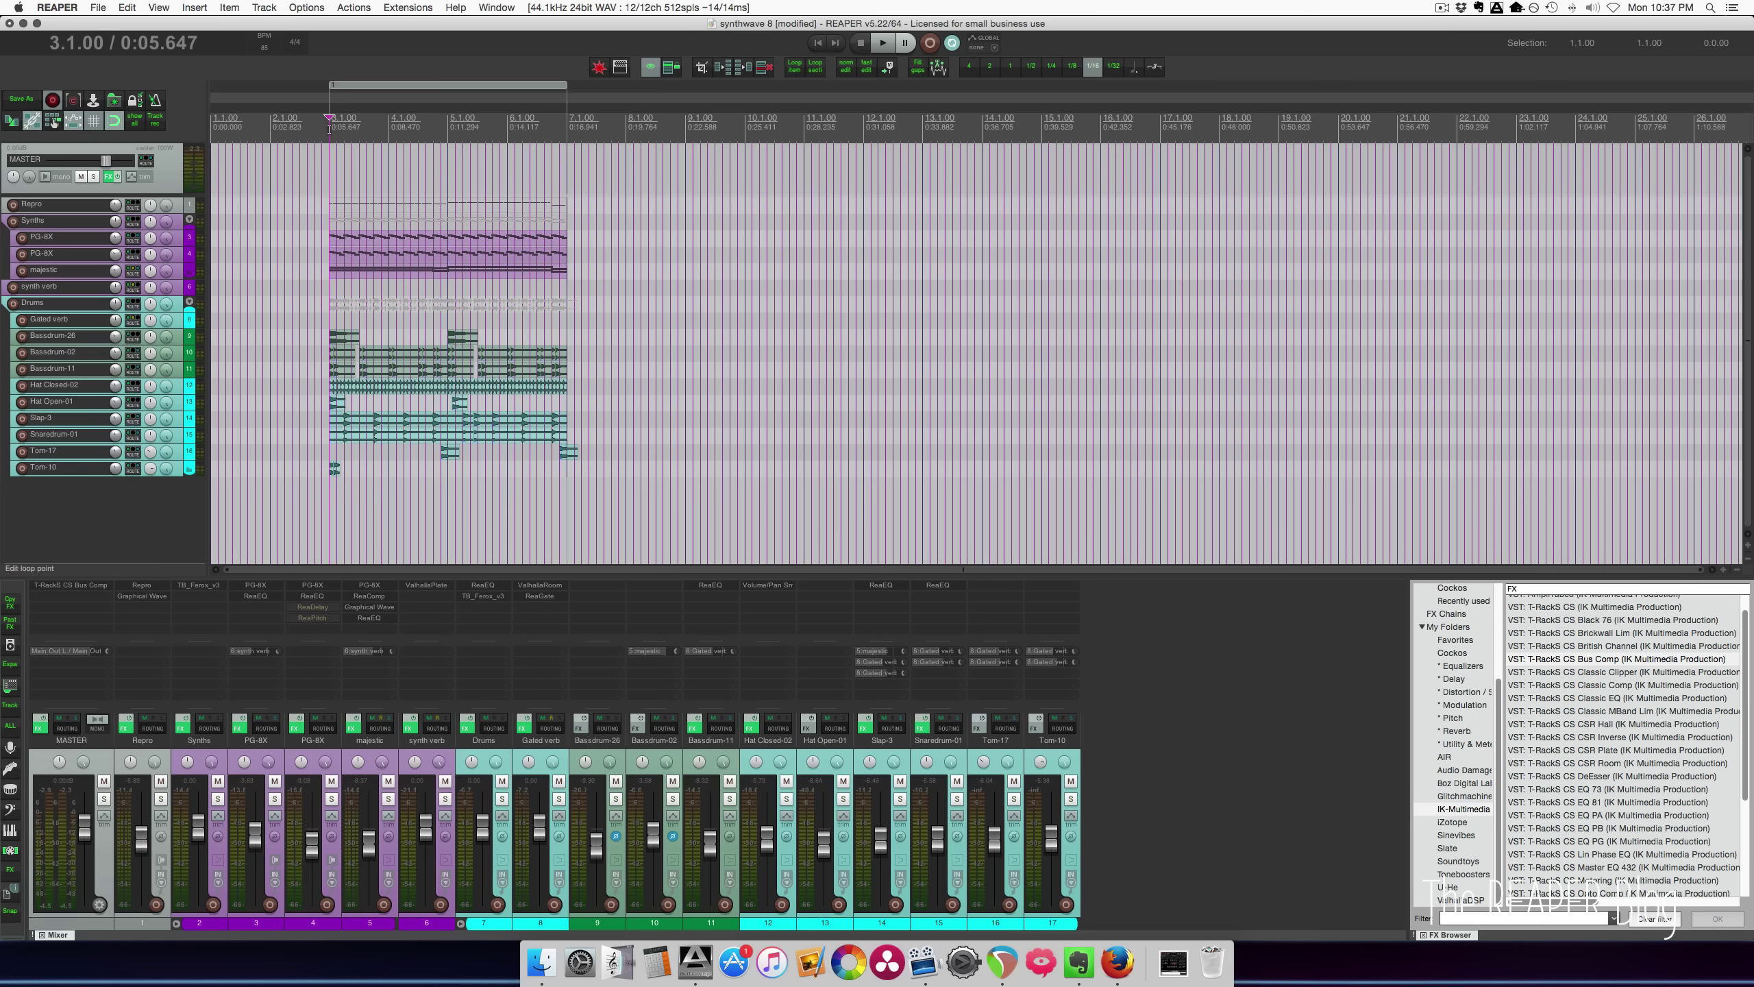
Play the full synthwave arrangement from bar 3 with all tracks audible, and stop playback.
{"action": "scroll", "coordinate": [336, 133], "scroll_direction": "up", "scroll_amount": 5}
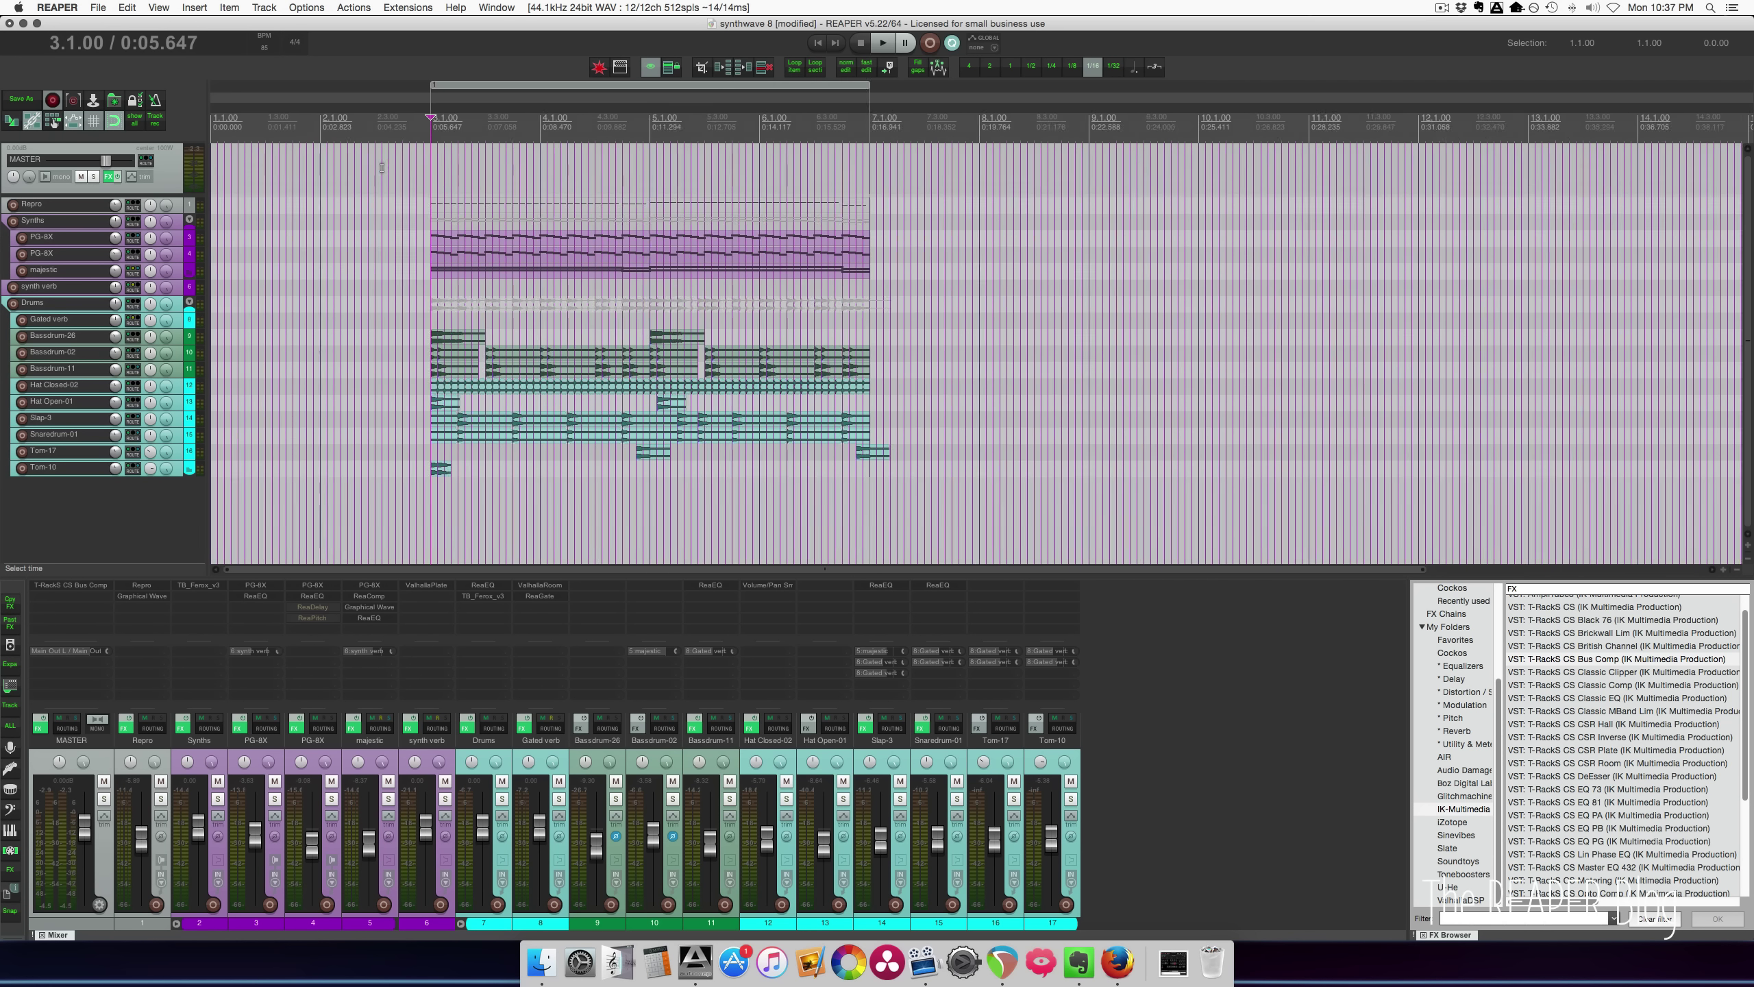
{"action": "key", "text": "space"}
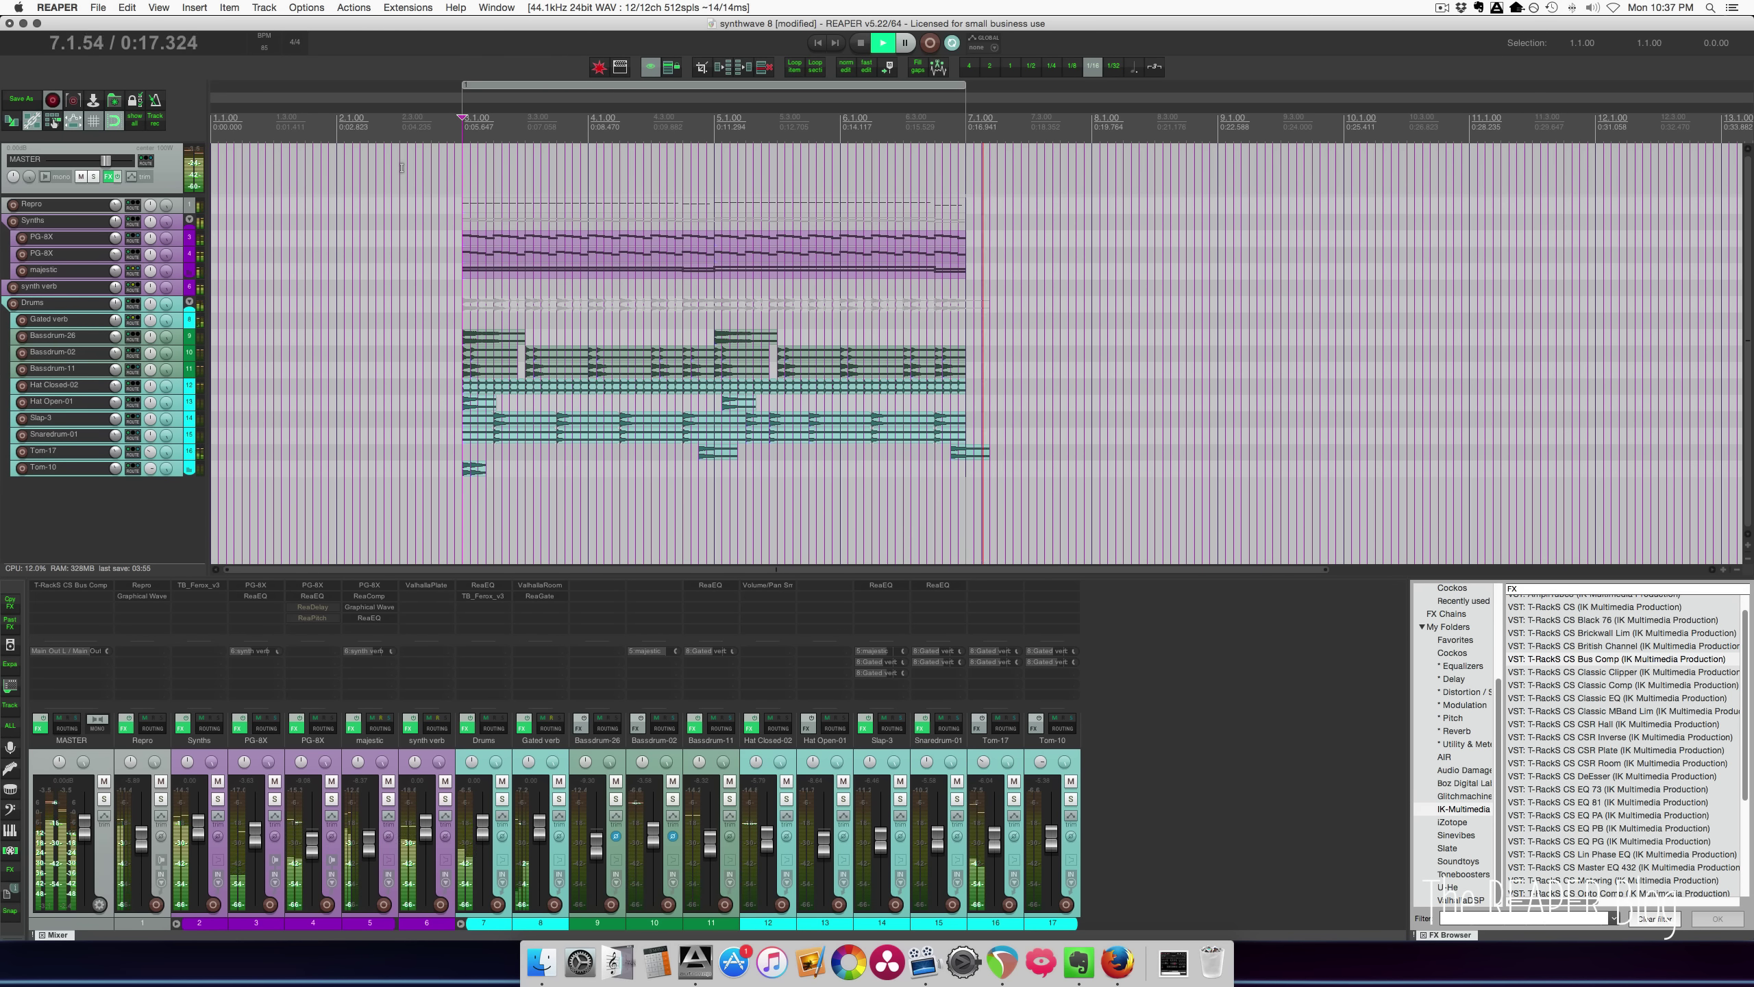
{"action": "key", "text": "space"}
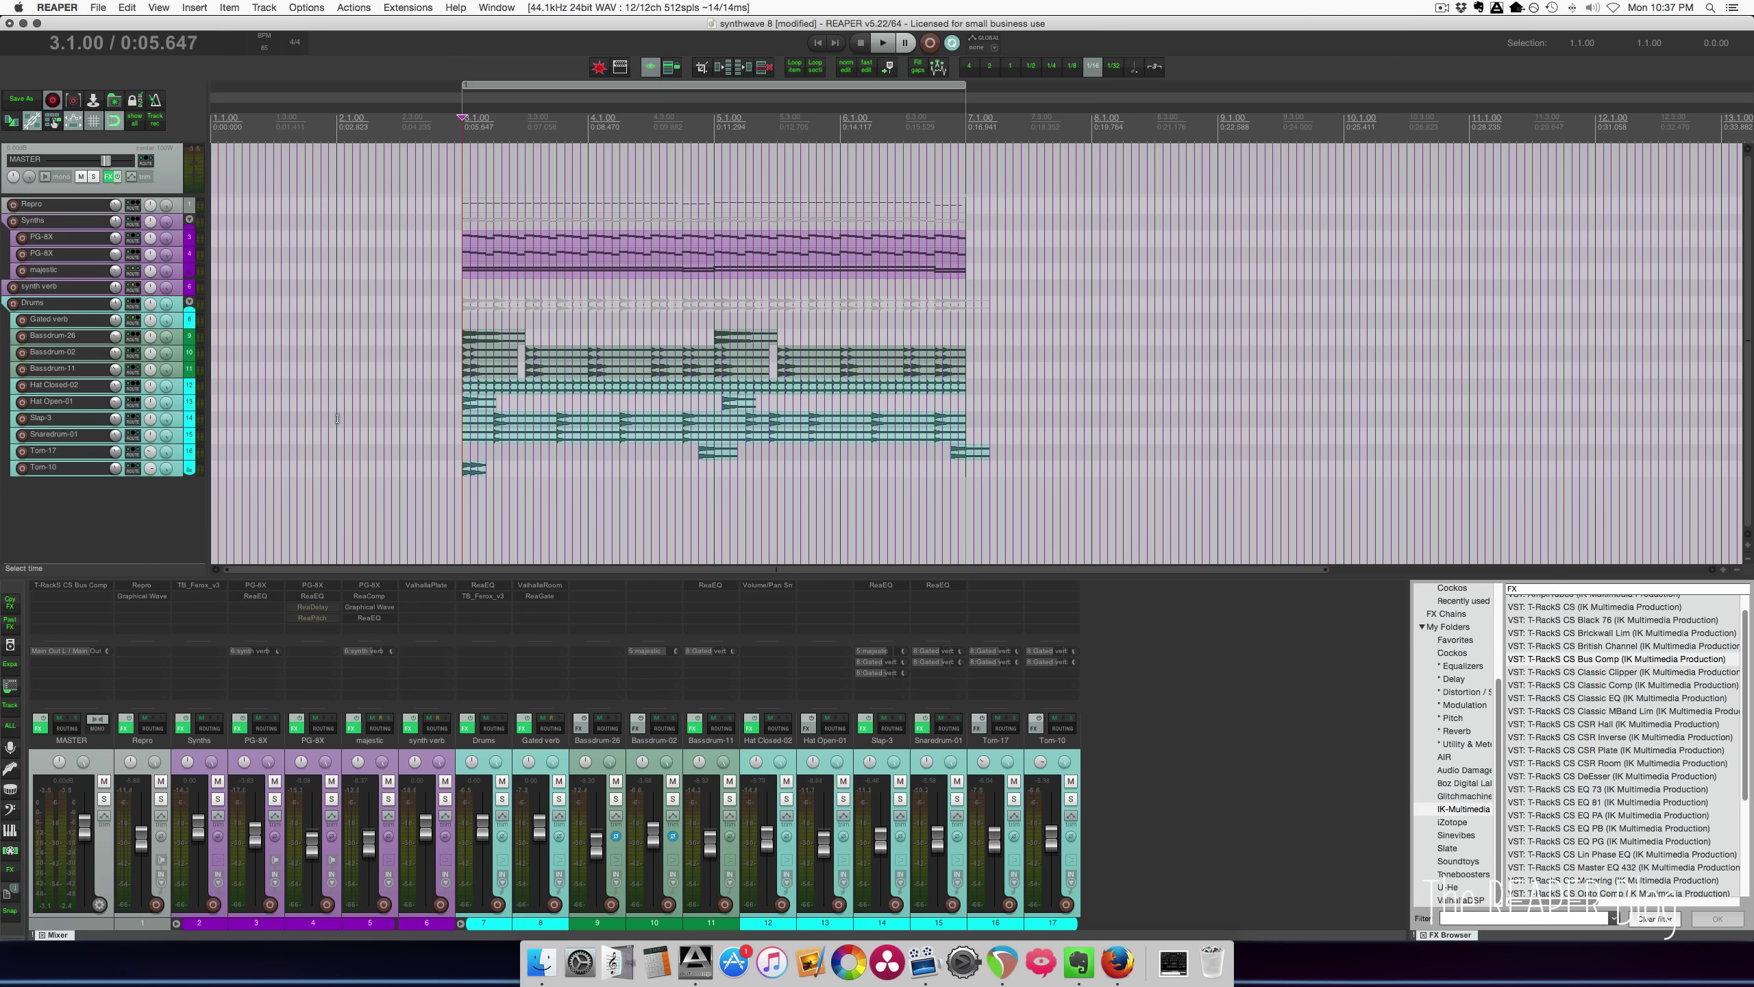
Solo the Repro track, play it back on its own, and clear the solo.
{"action": "left_click", "coordinate": [158, 755]}
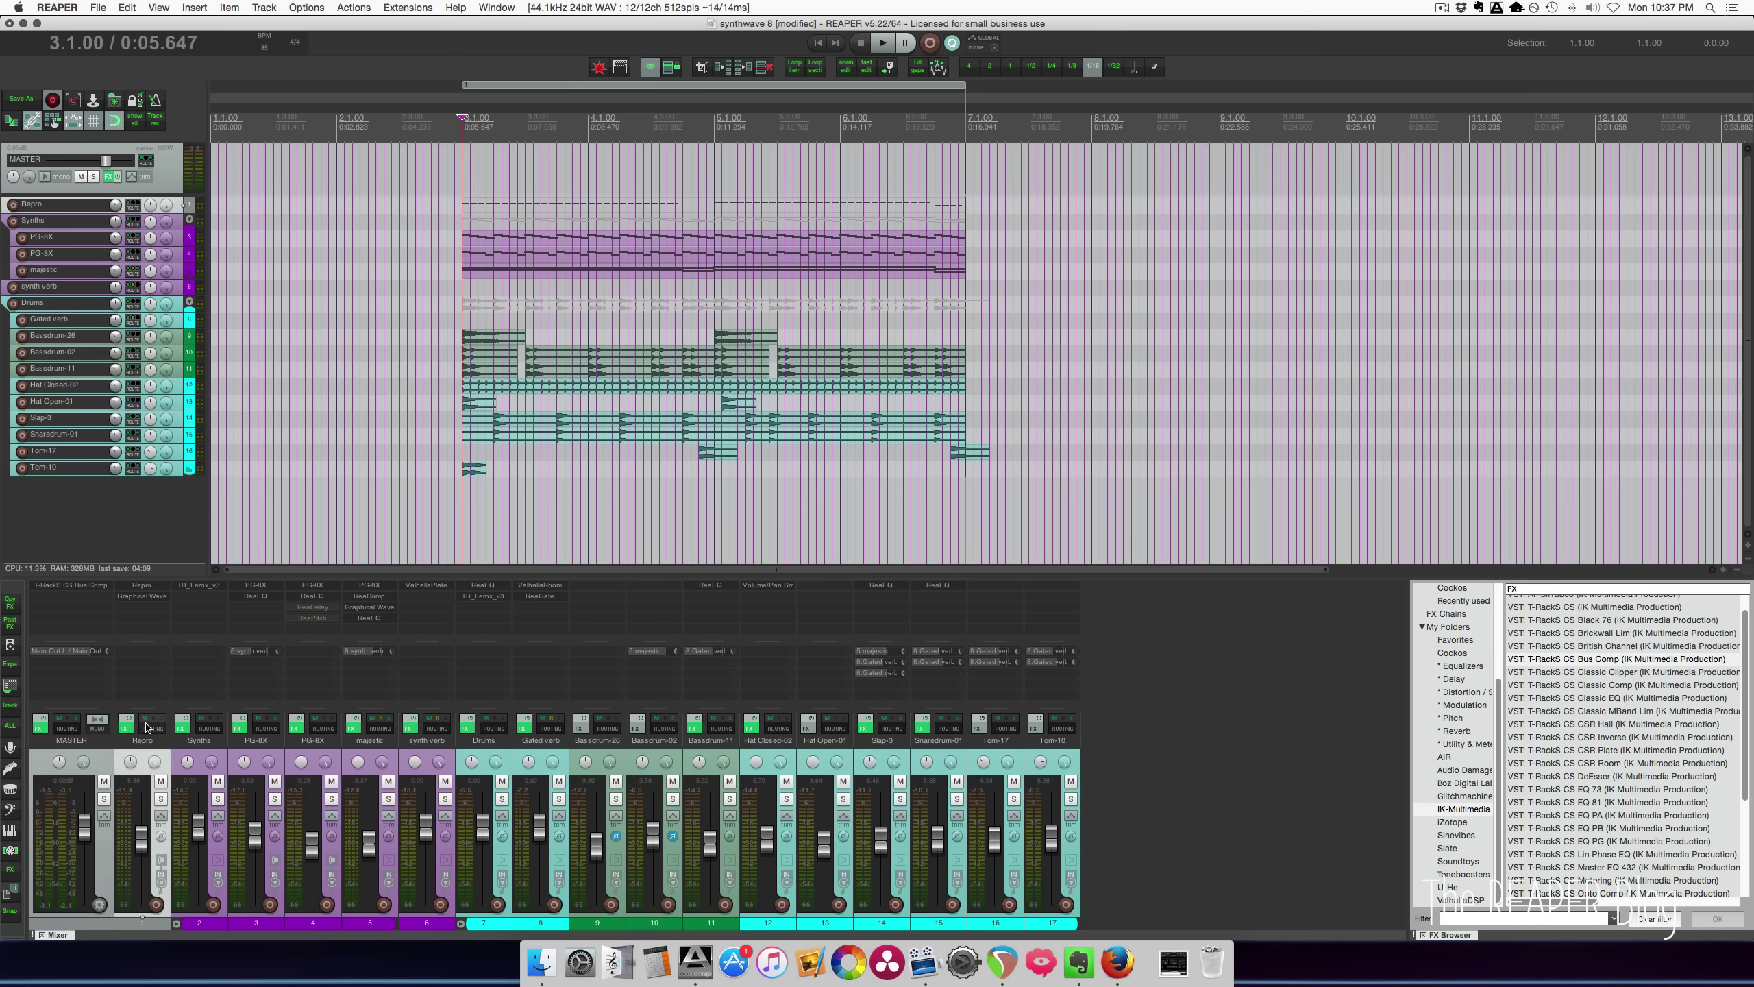
{"action": "left_click", "coordinate": [160, 798]}
{"action": "key", "text": "space"}
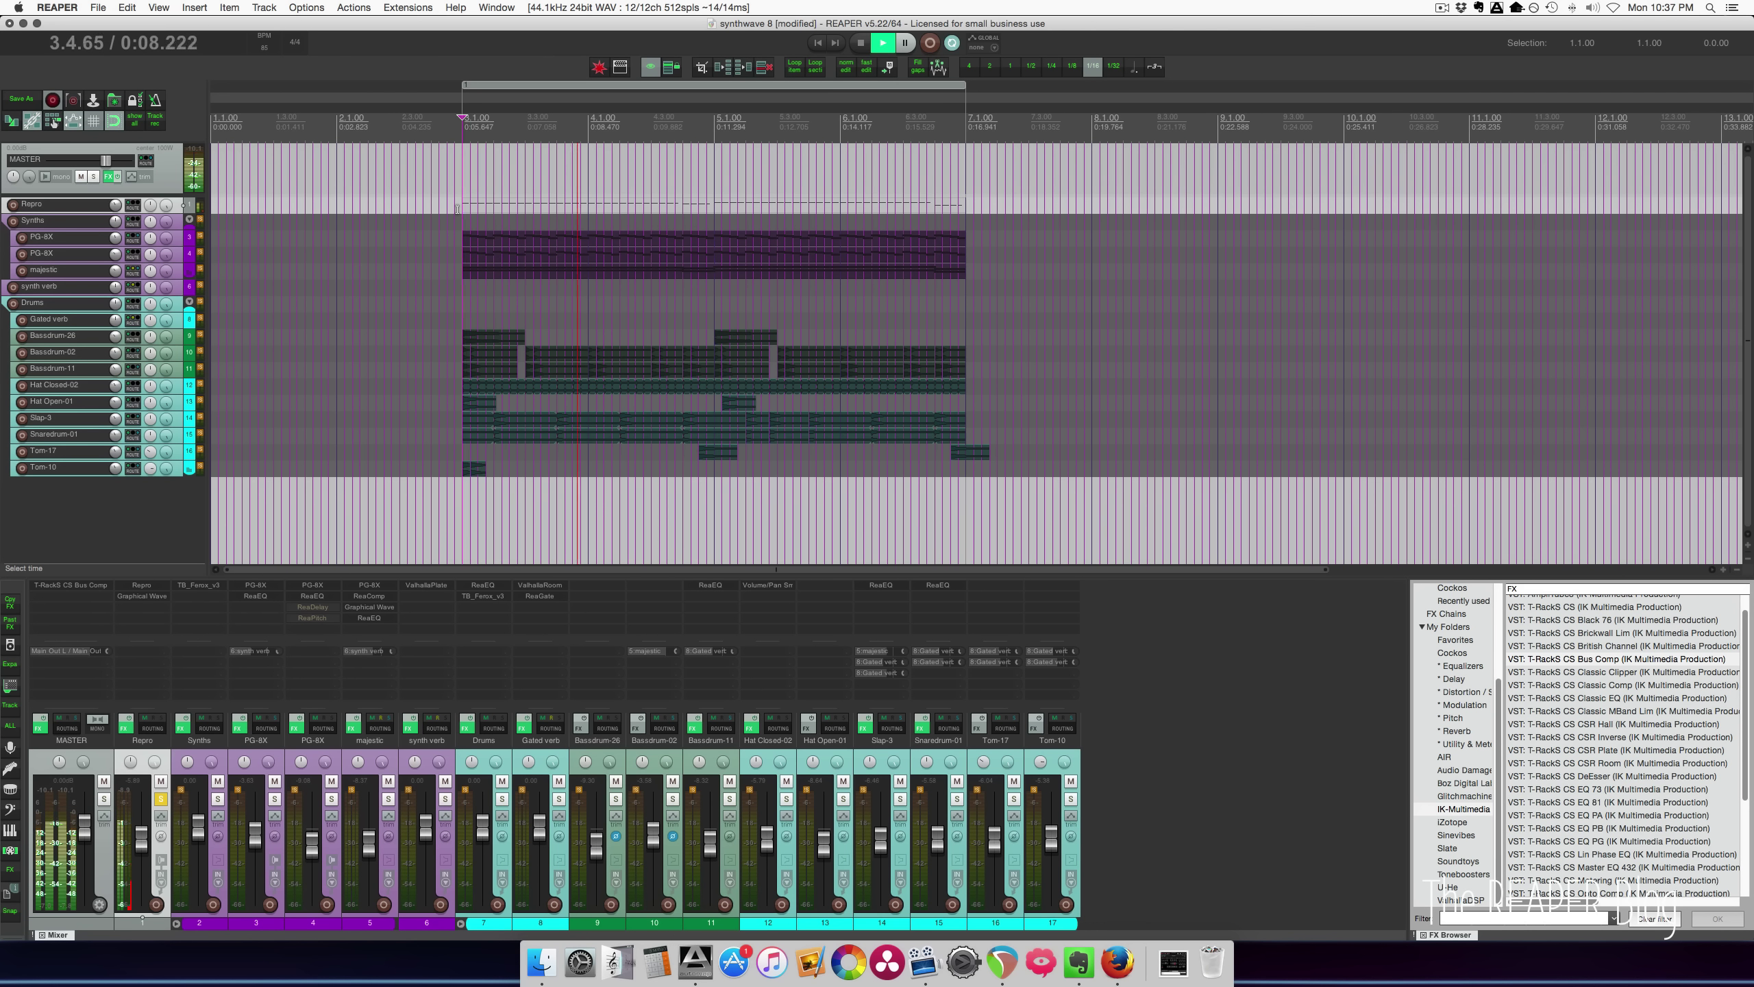
{"action": "key", "text": "space"}
{"action": "left_click", "coordinate": [161, 798]}
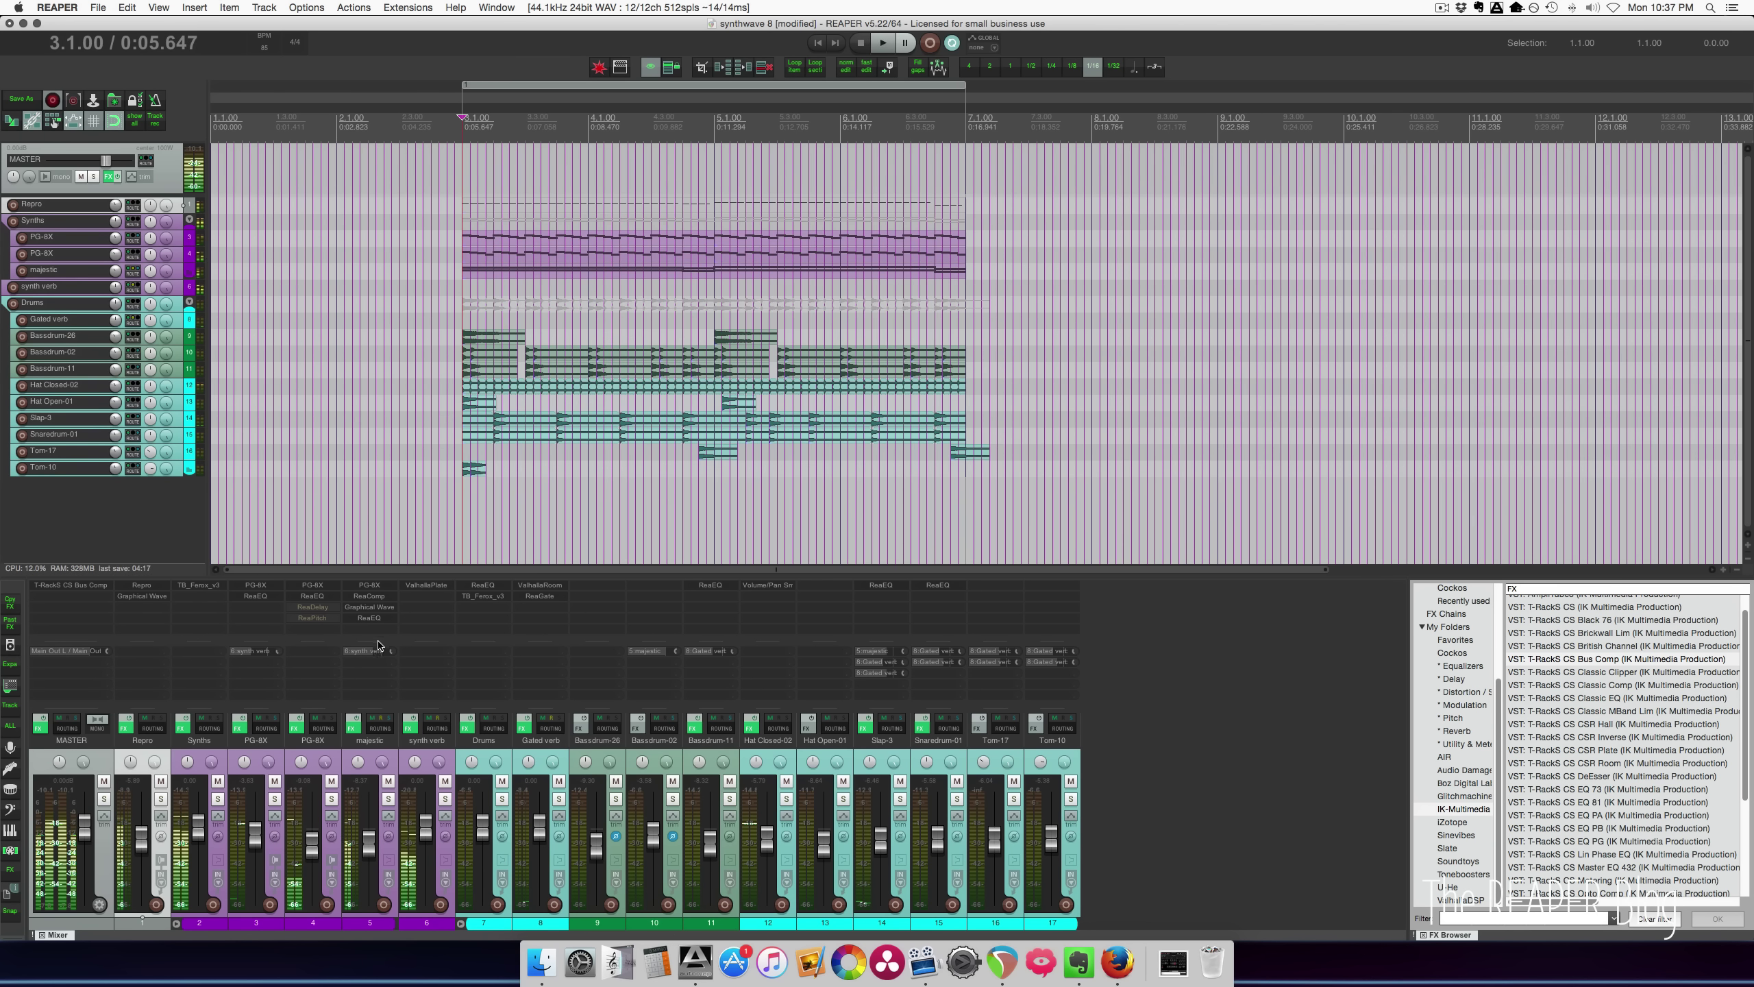
Audition the first PG-8X track in solo with its synthesizer window open, closing the window and clearing the solo at the end.
{"action": "left_click", "coordinate": [217, 799]}
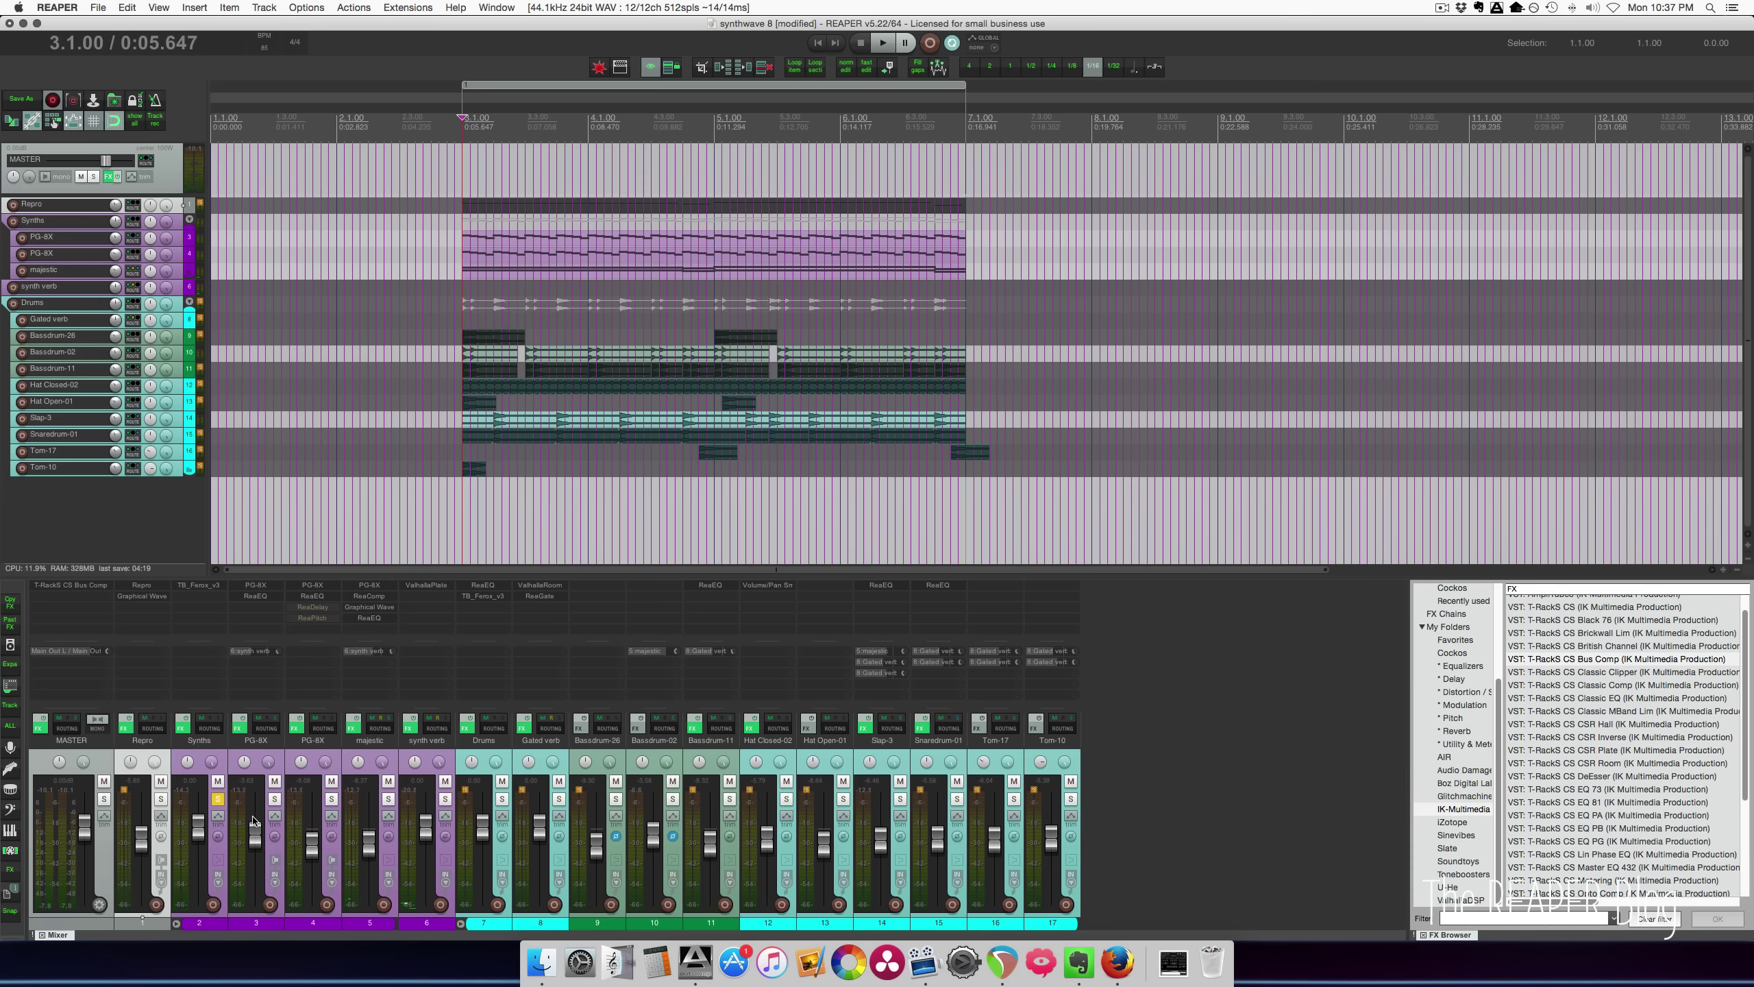
{"action": "left_click", "coordinate": [274, 799]}
{"action": "left_click", "coordinate": [257, 585]}
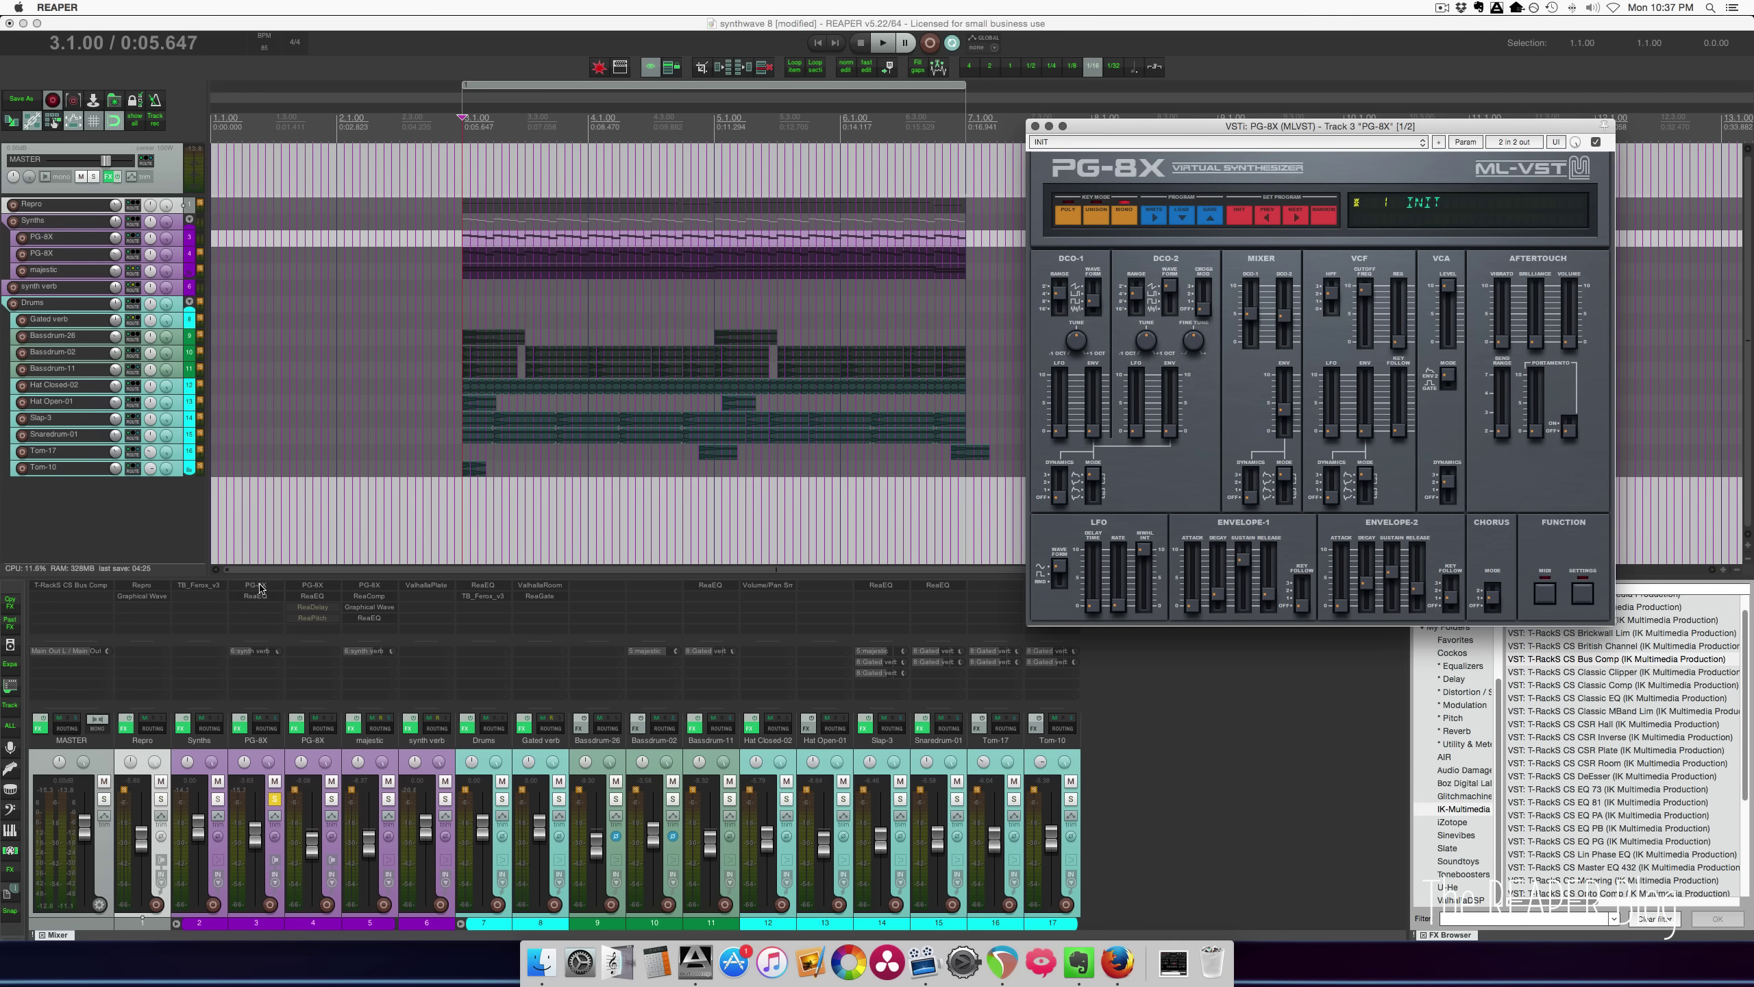
{"action": "key", "text": "space"}
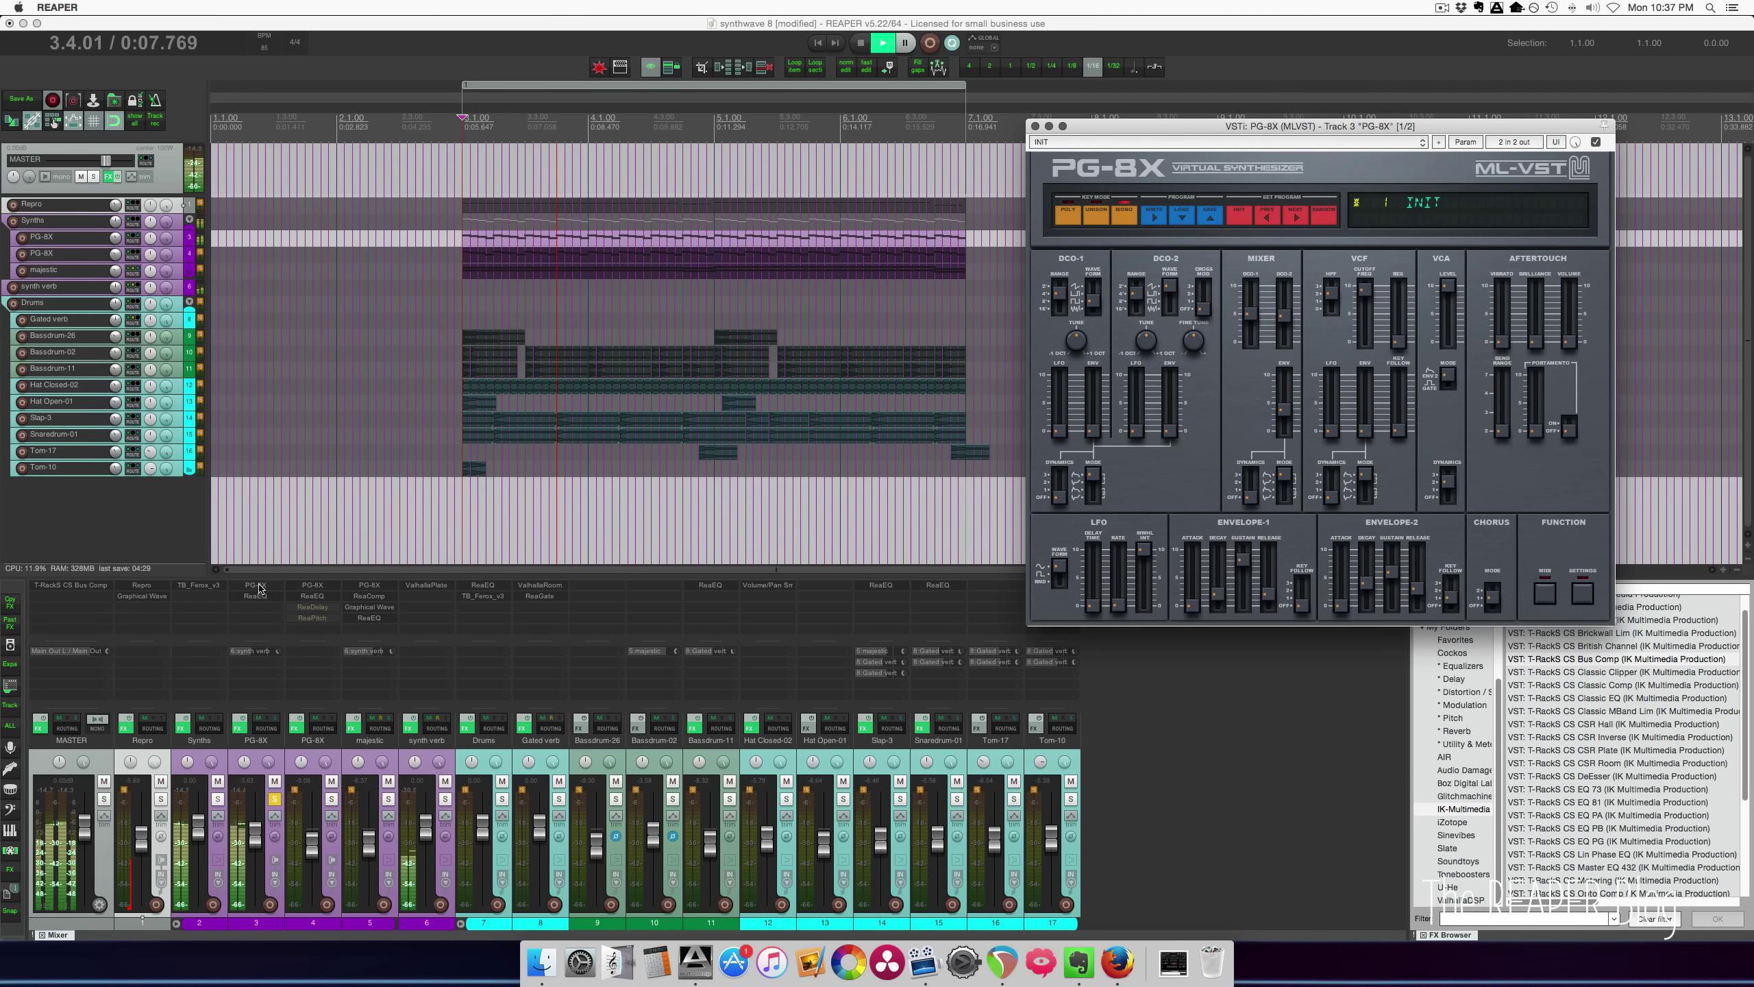
{"action": "key", "text": "space"}
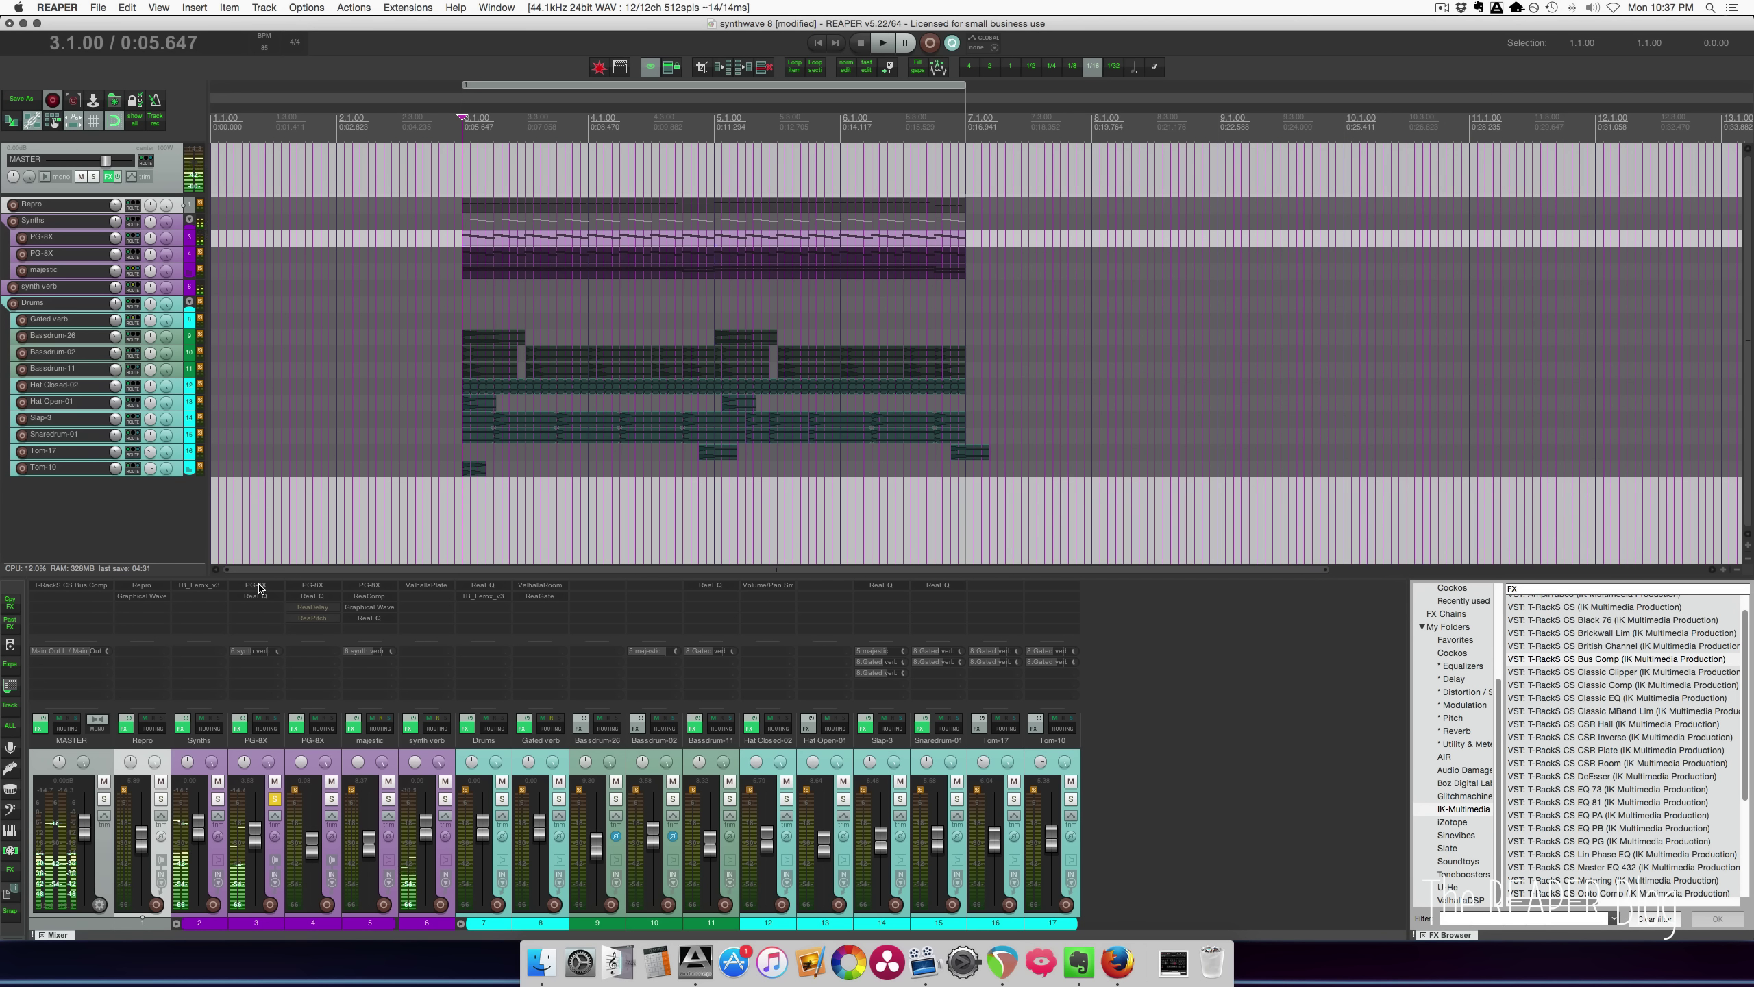
{"action": "left_click", "coordinate": [259, 588]}
{"action": "left_click", "coordinate": [275, 800]}
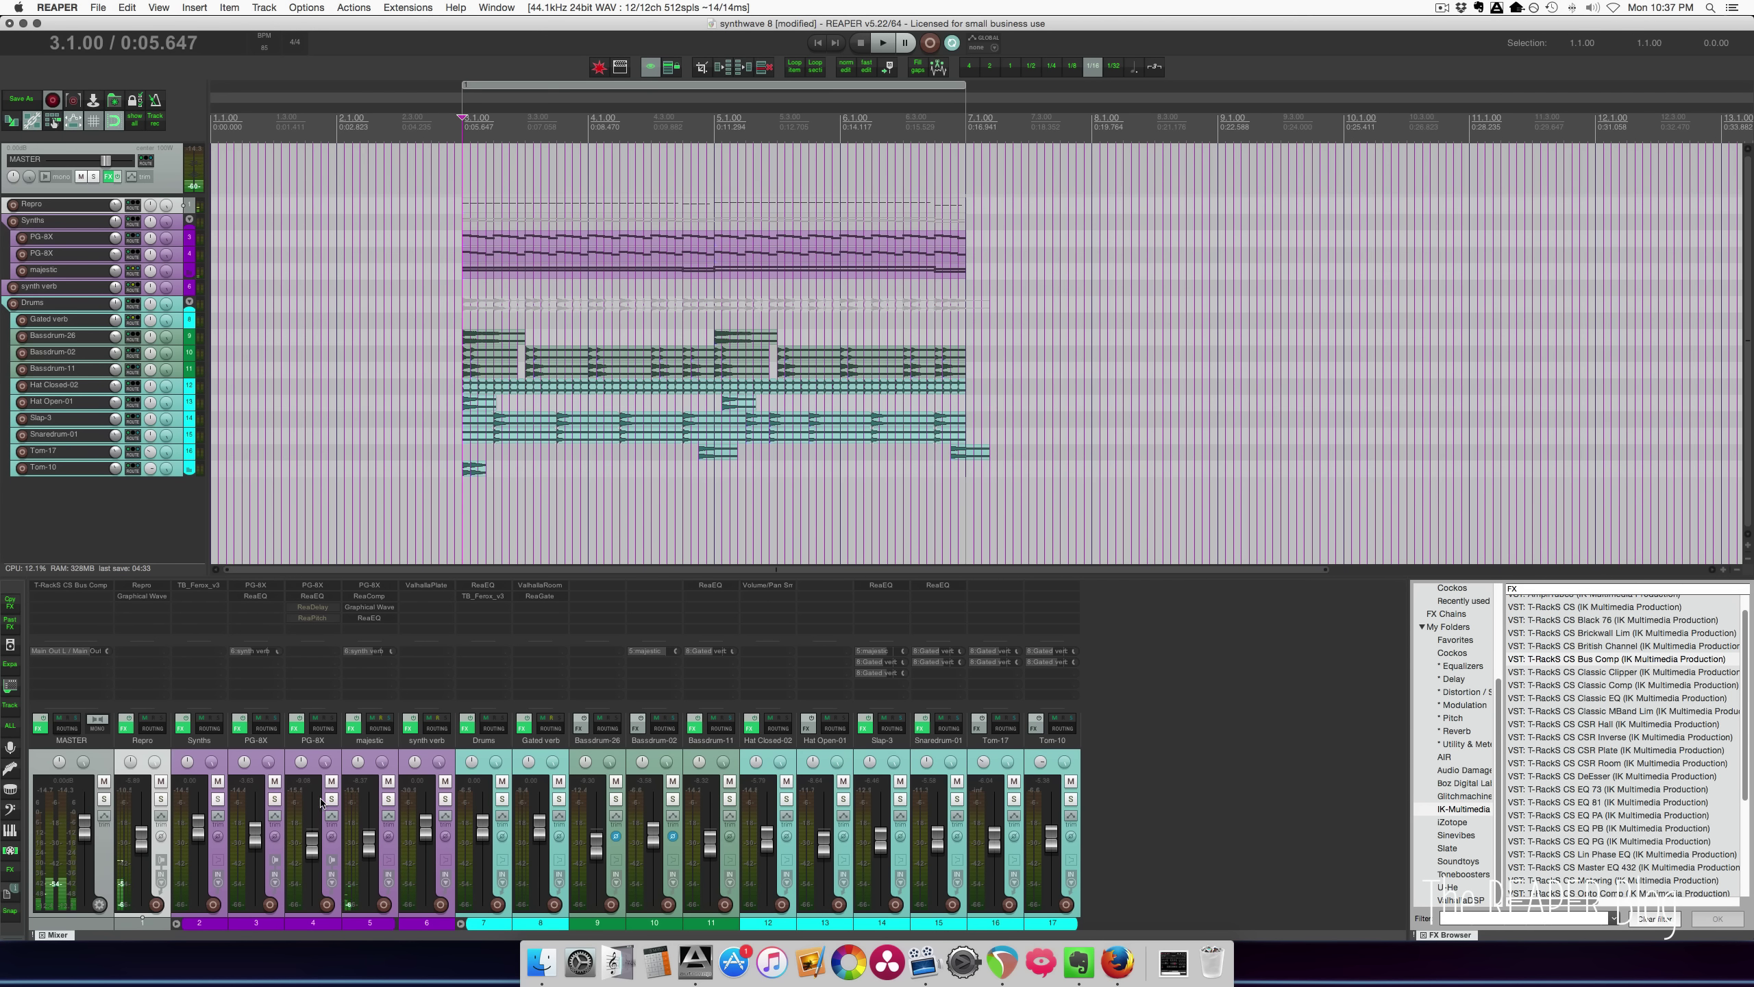
Solo the second PG-8X track, on mixer channel 4, listen to its part, and clear the solo.
{"action": "left_click", "coordinate": [331, 799]}
{"action": "key", "text": "space"}
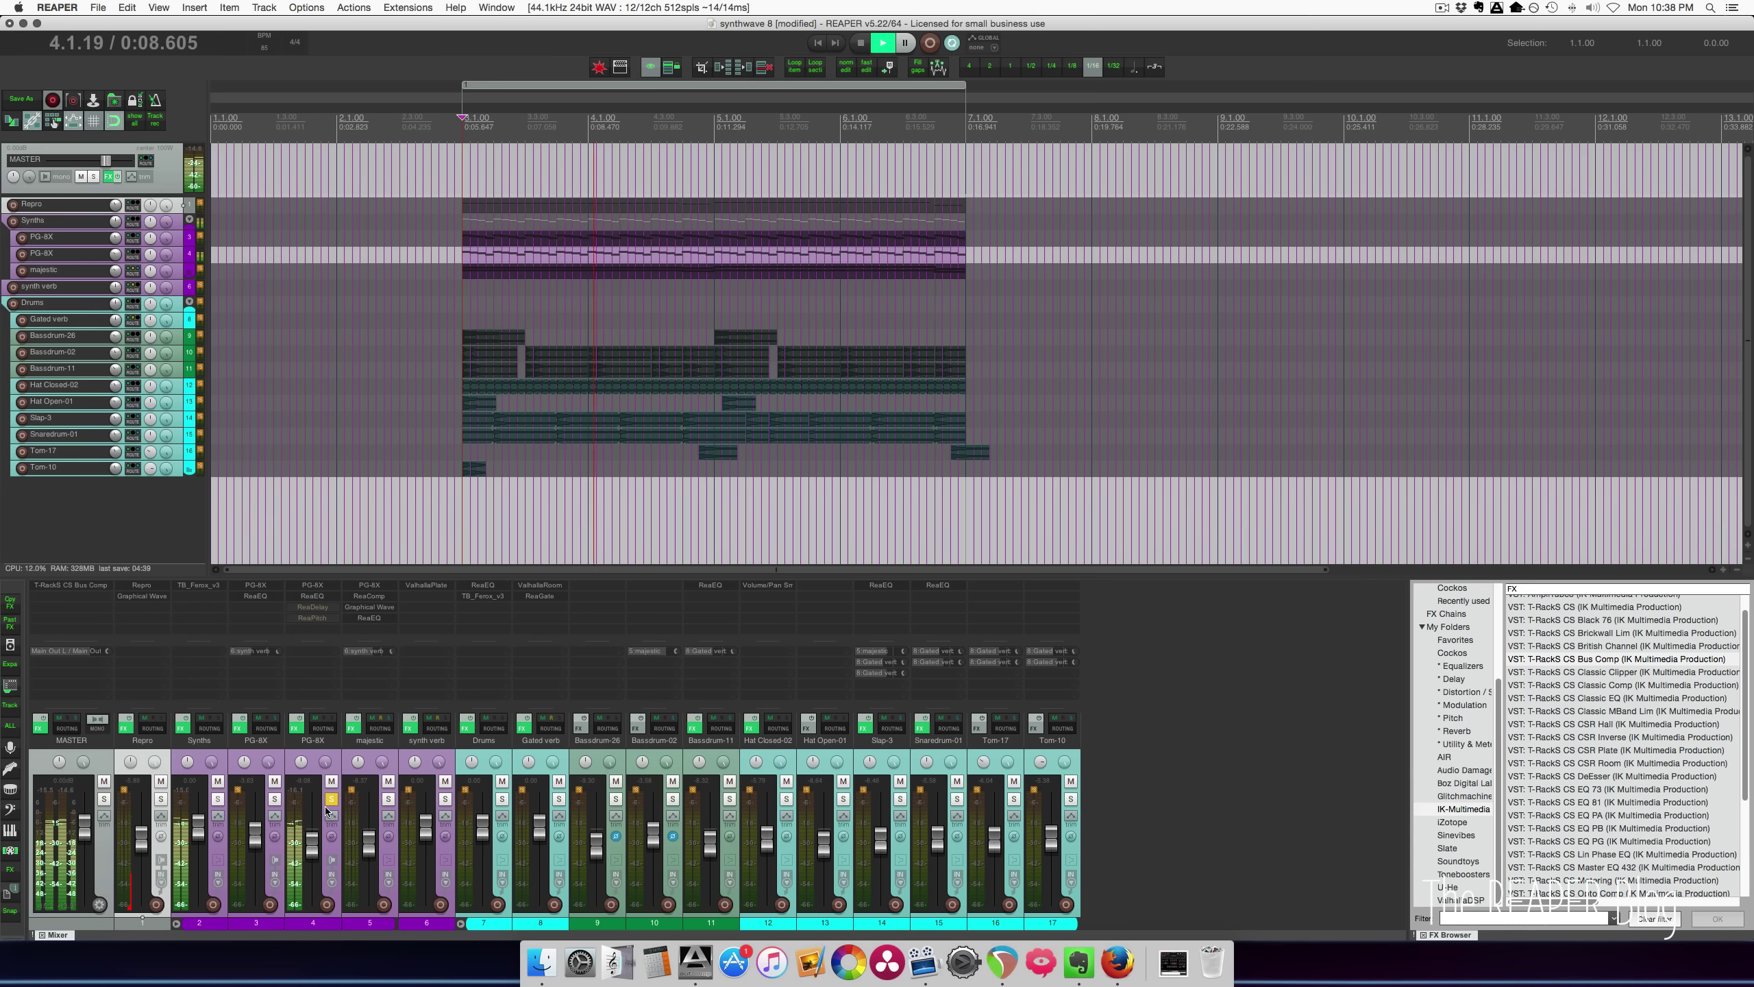
{"action": "key", "text": "space"}
{"action": "left_click", "coordinate": [331, 800]}
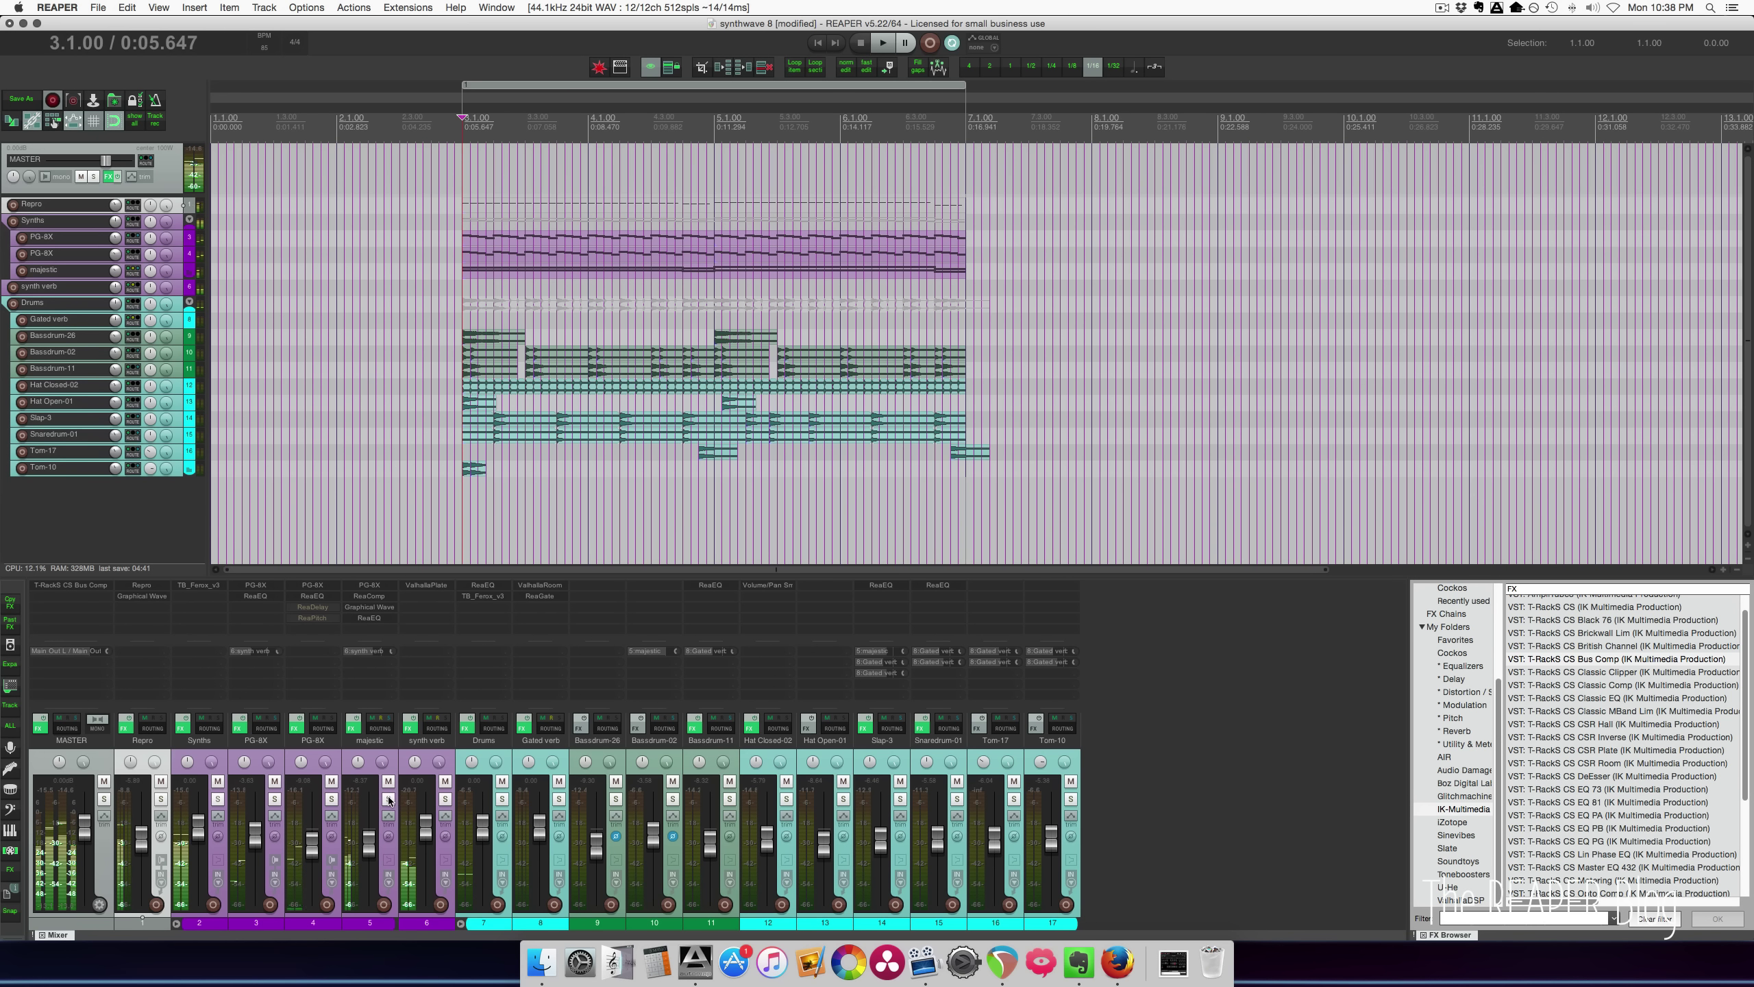
Audition the majestic track in solo while viewing its PG-8X instrument with the MAJESTIC preset, and clear the solo.
{"action": "left_click", "coordinate": [387, 799]}
{"action": "key", "text": "space"}
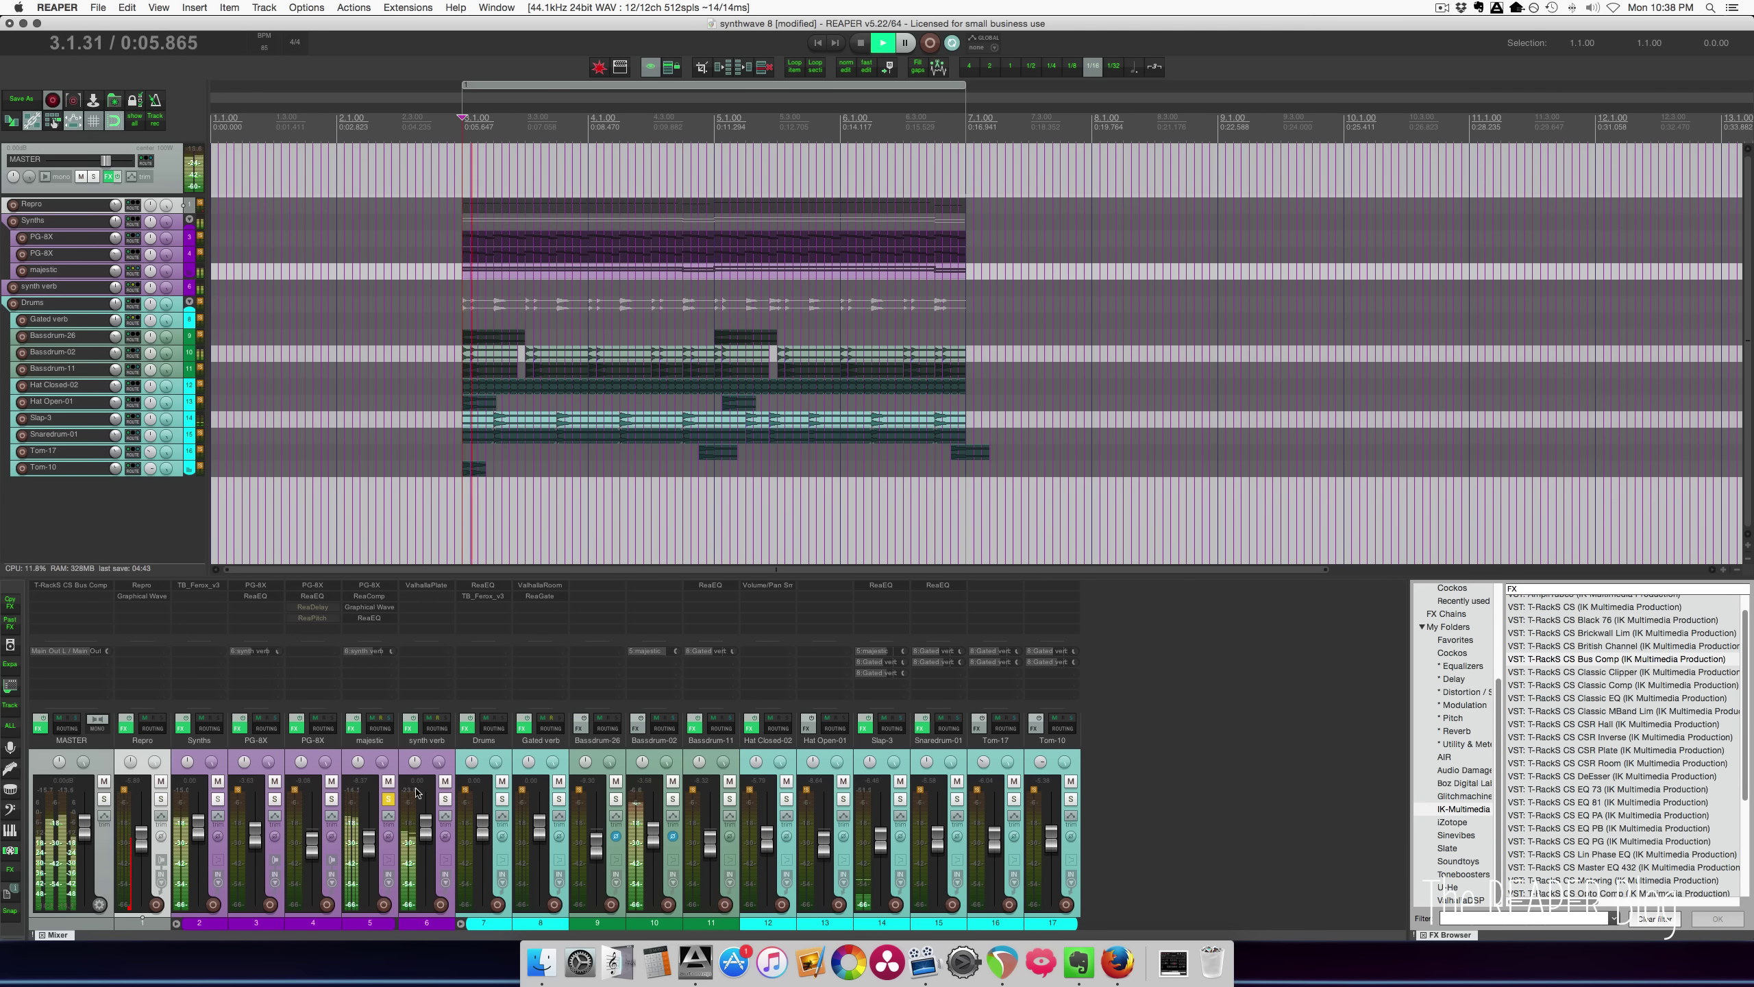
{"action": "left_click", "coordinate": [378, 586]}
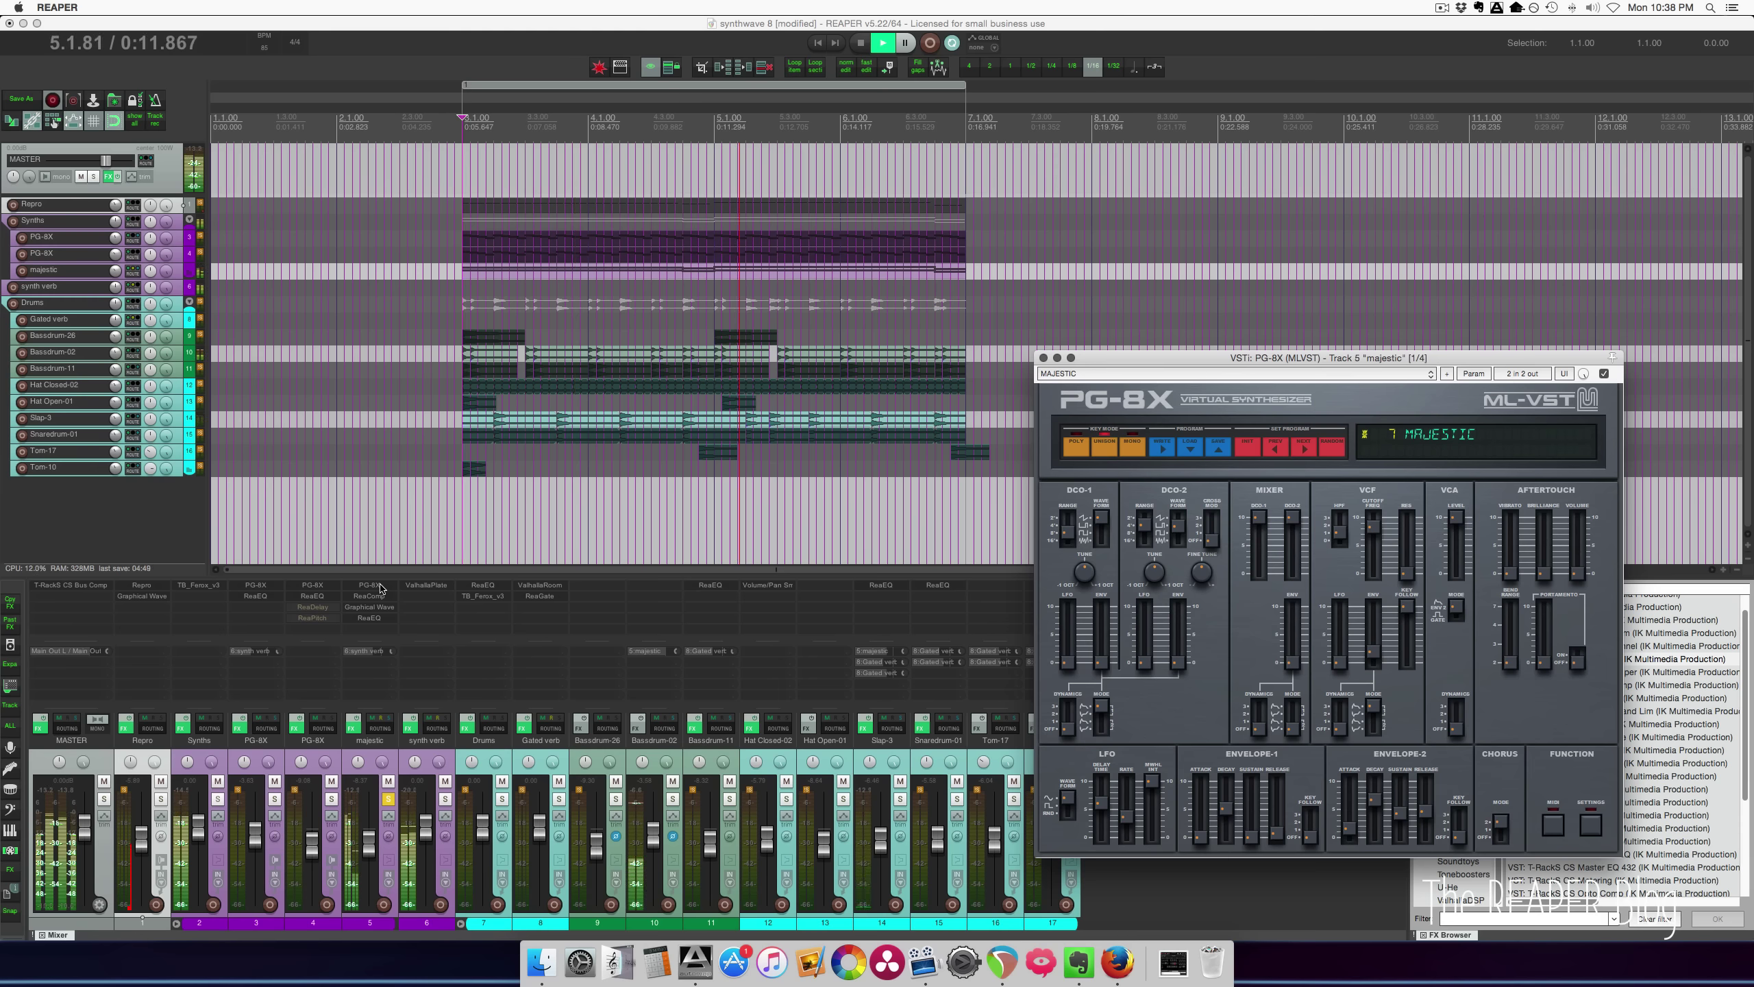
{"action": "key", "text": "space"}
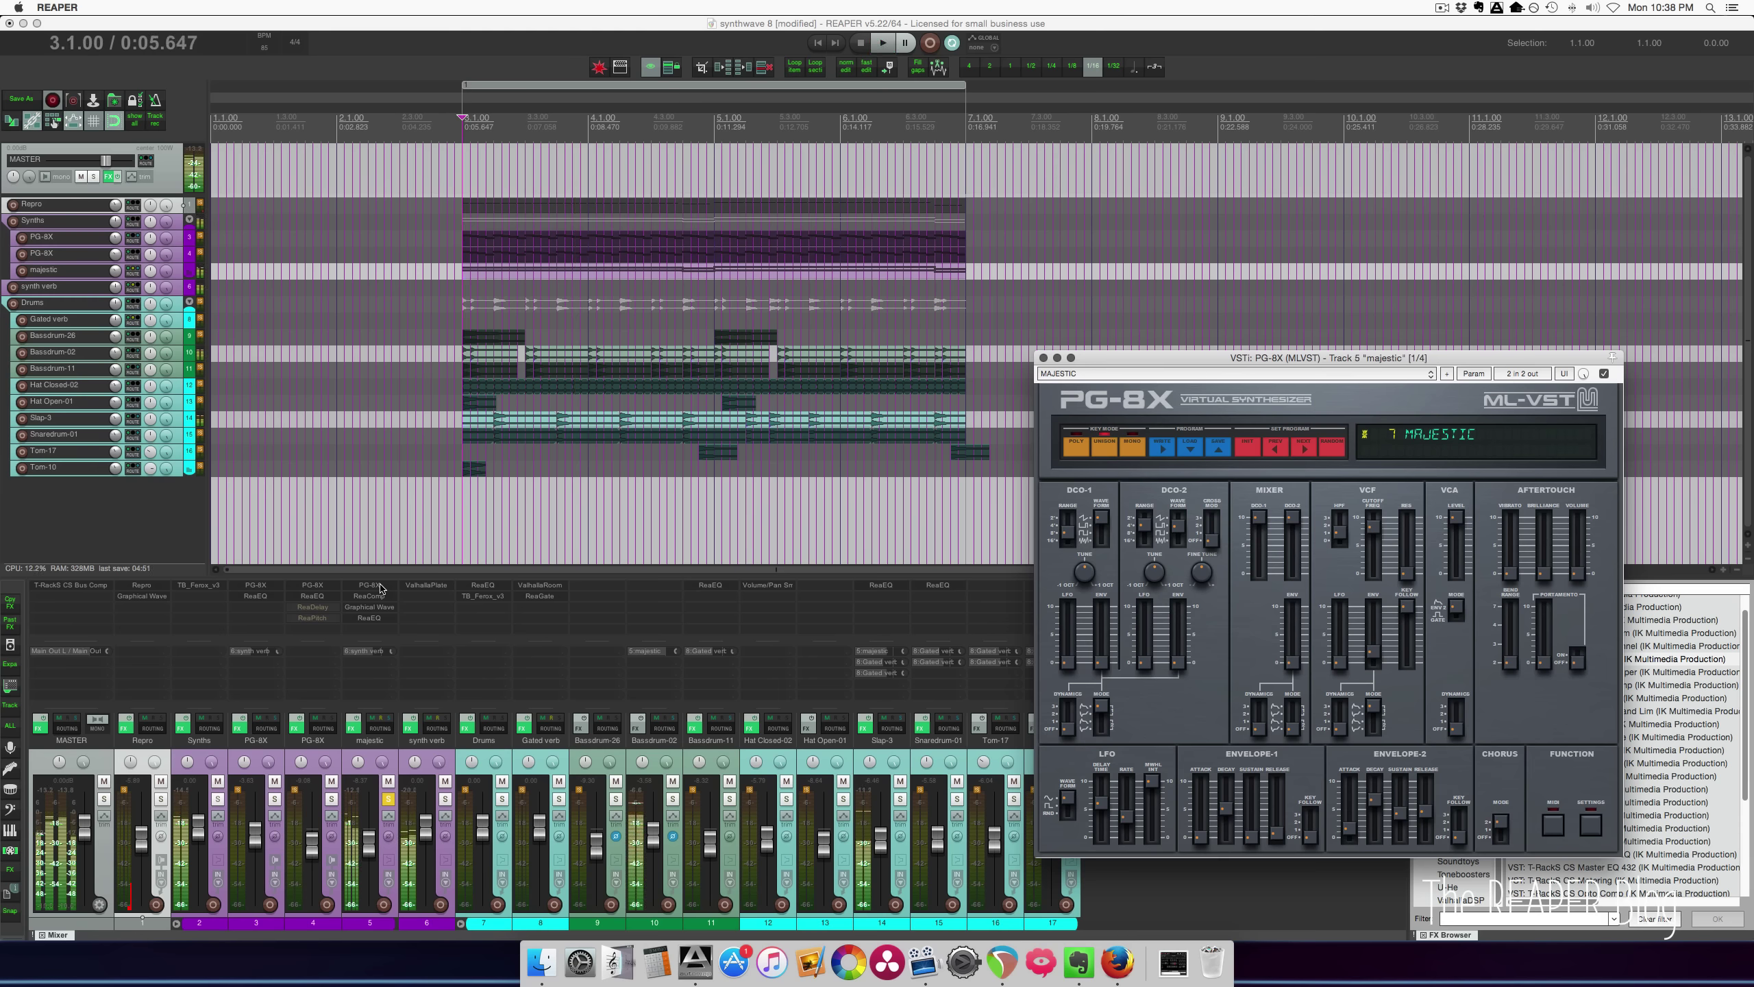
{"action": "left_click", "coordinate": [389, 799]}
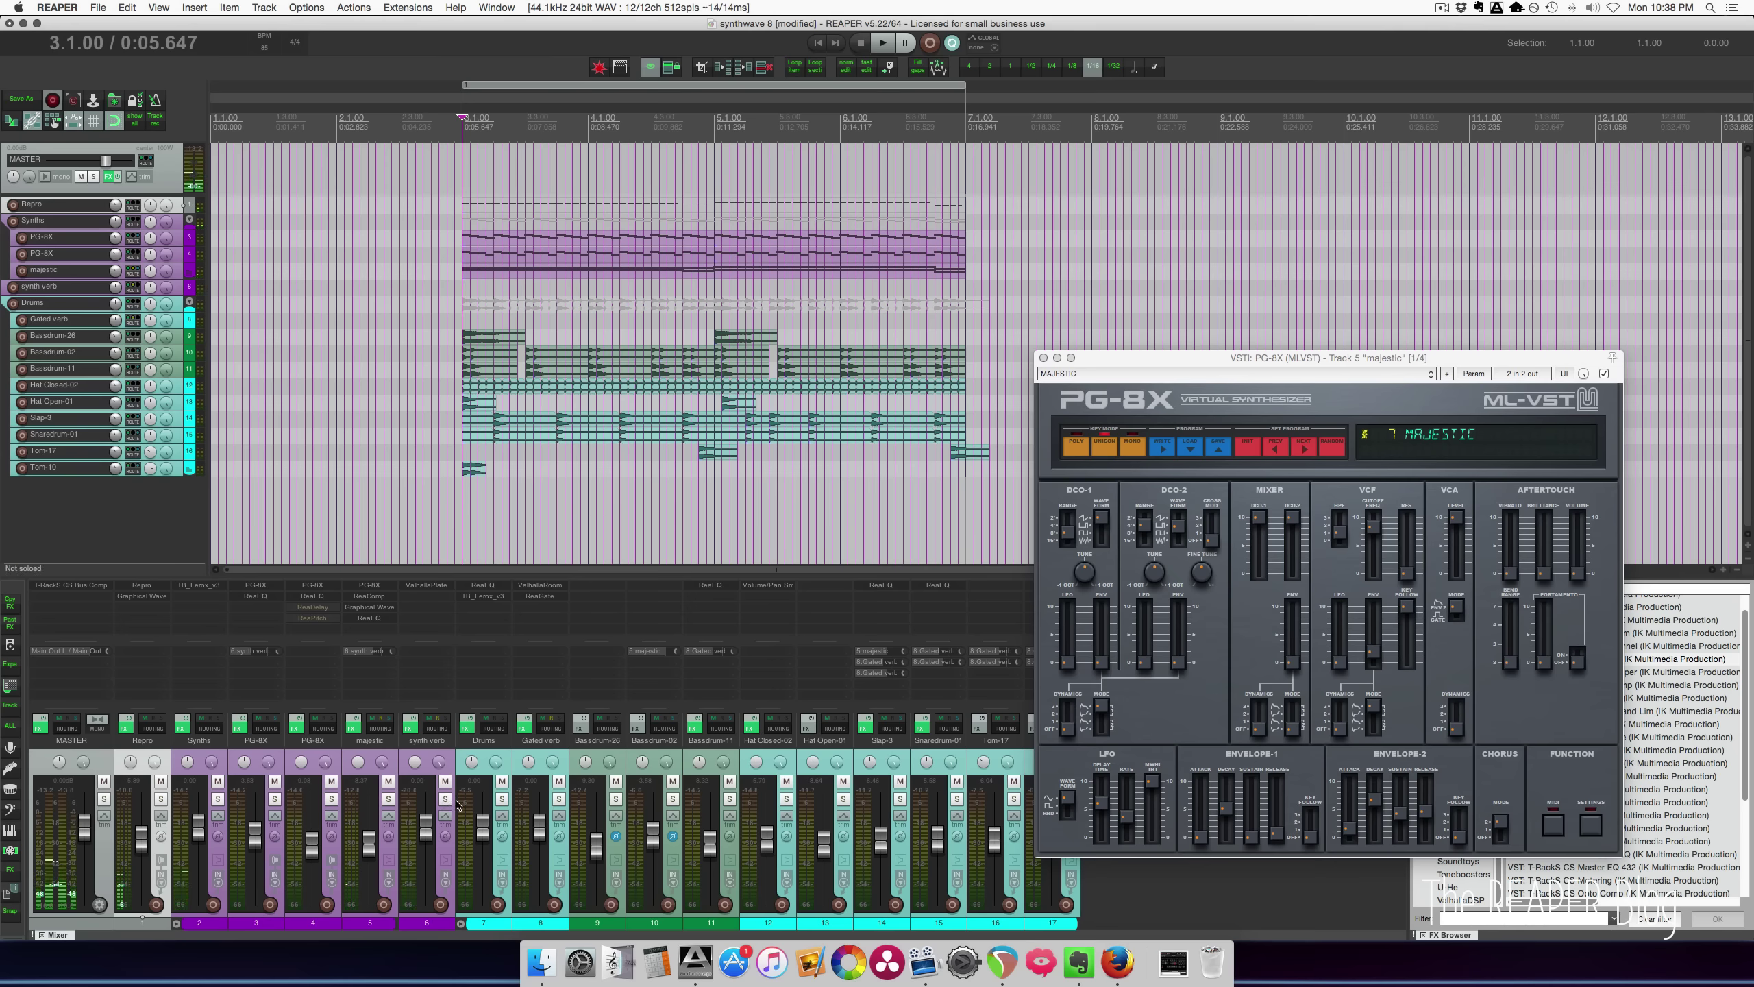
Go through the Drums and Gated verb tracks, expand the bass drum track on channel 9, and play it soloed.
{"action": "left_click", "coordinate": [490, 756]}
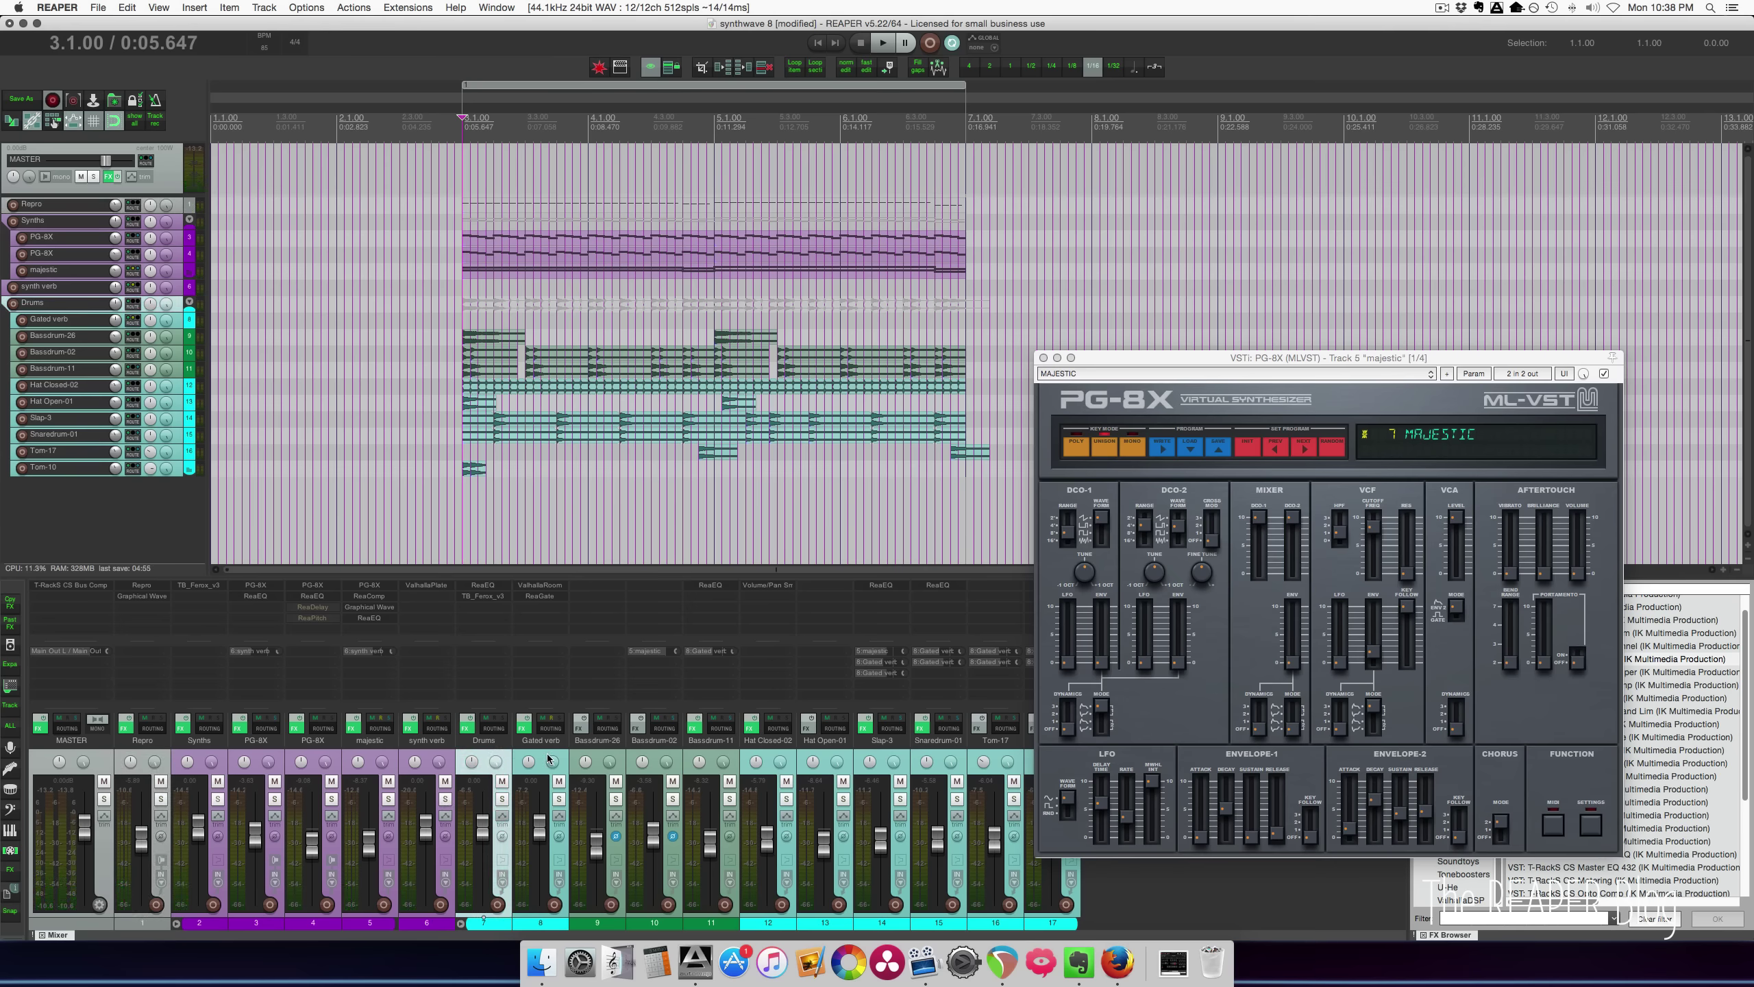
{"action": "left_click", "coordinate": [549, 758]}
{"action": "left_click", "coordinate": [600, 764]}
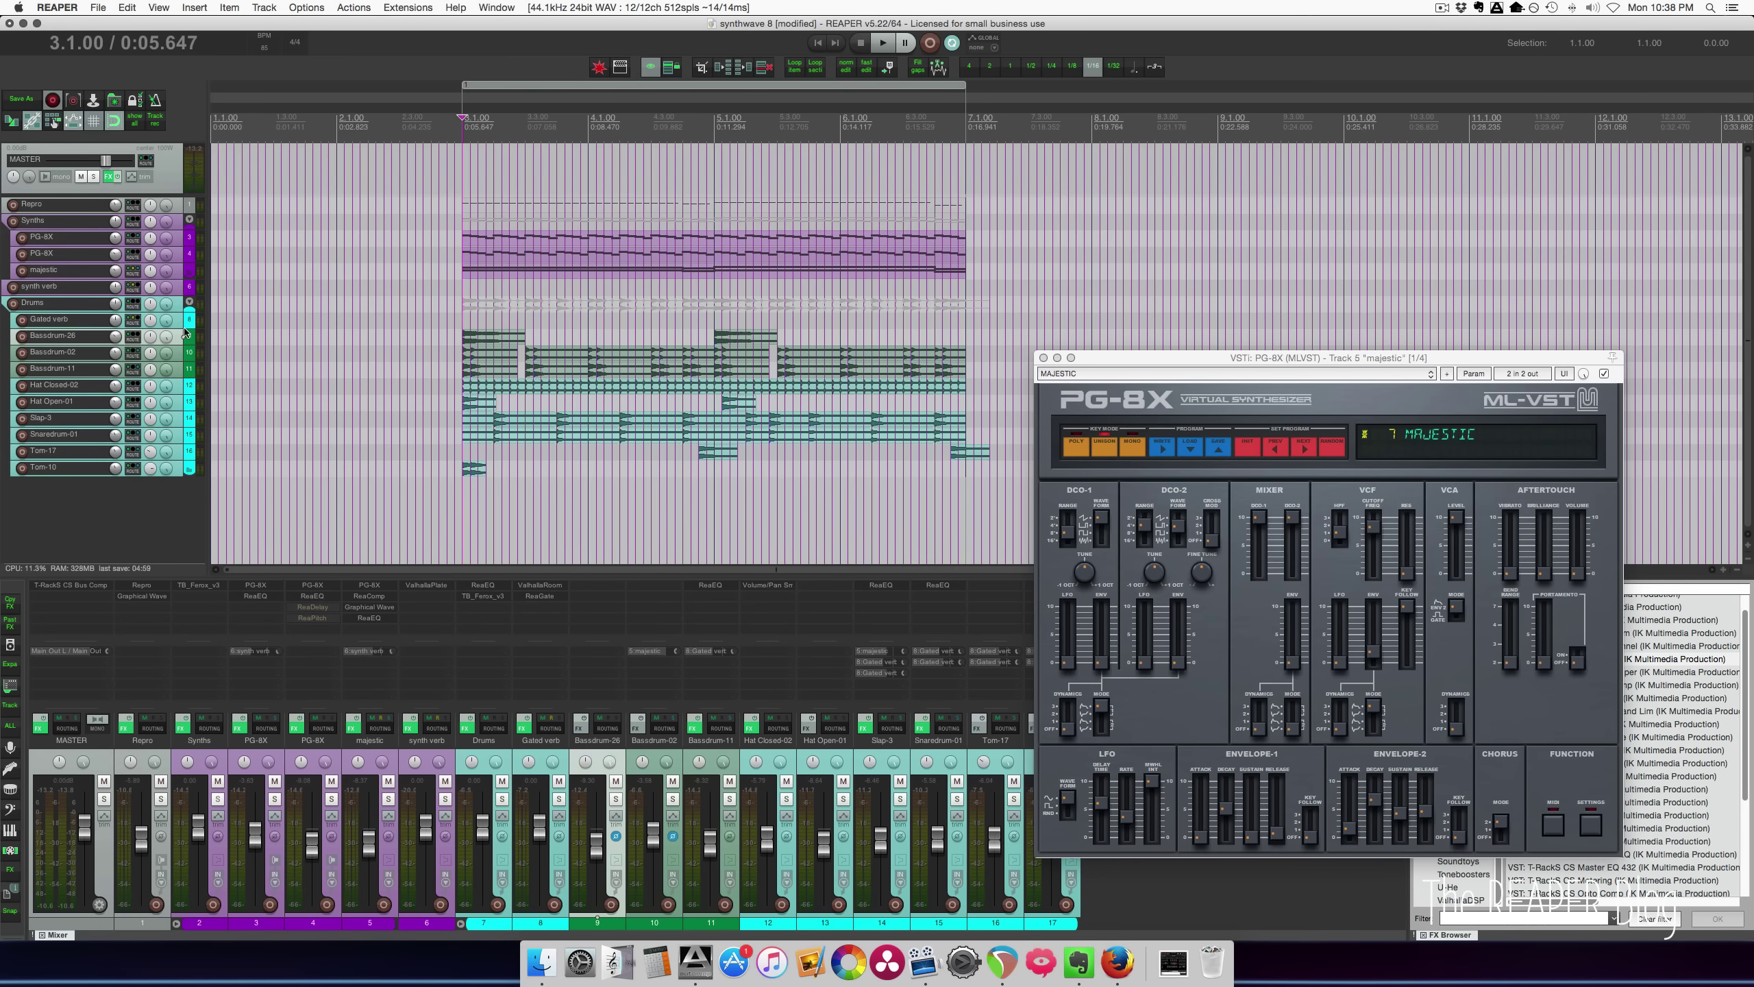
{"action": "scroll", "coordinate": [436, 427], "scroll_direction": "up", "scroll_amount": 10}
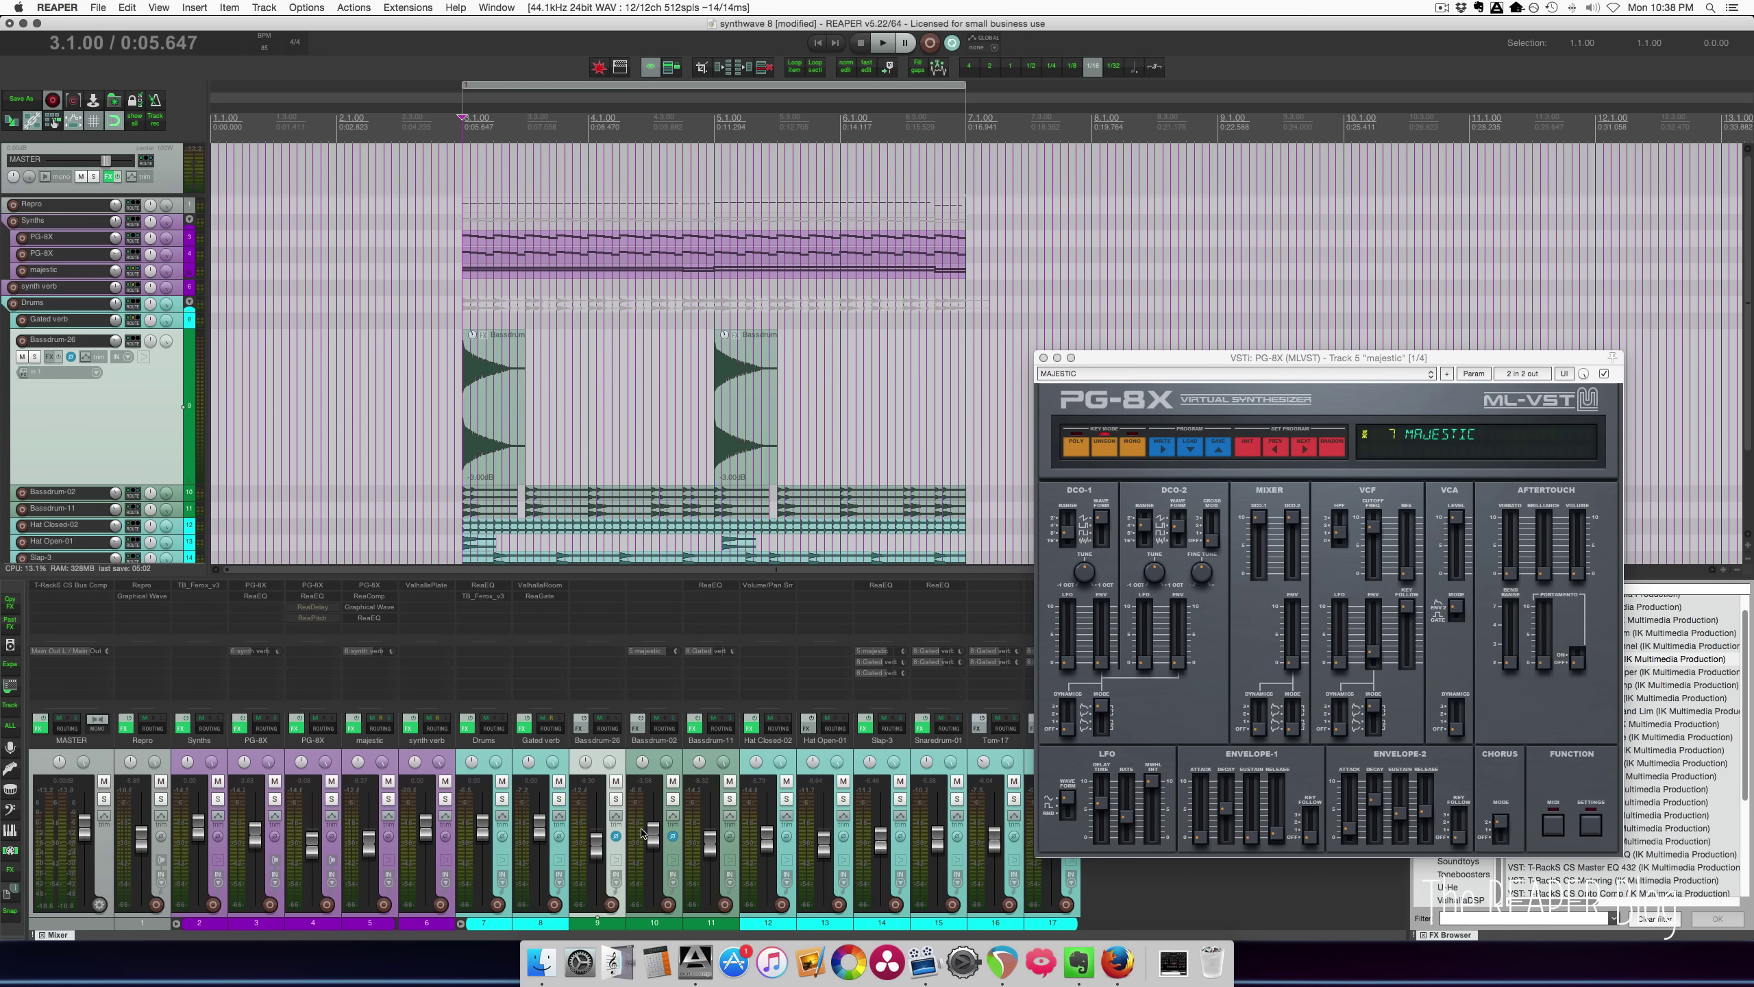
{"action": "key", "text": "F6"}
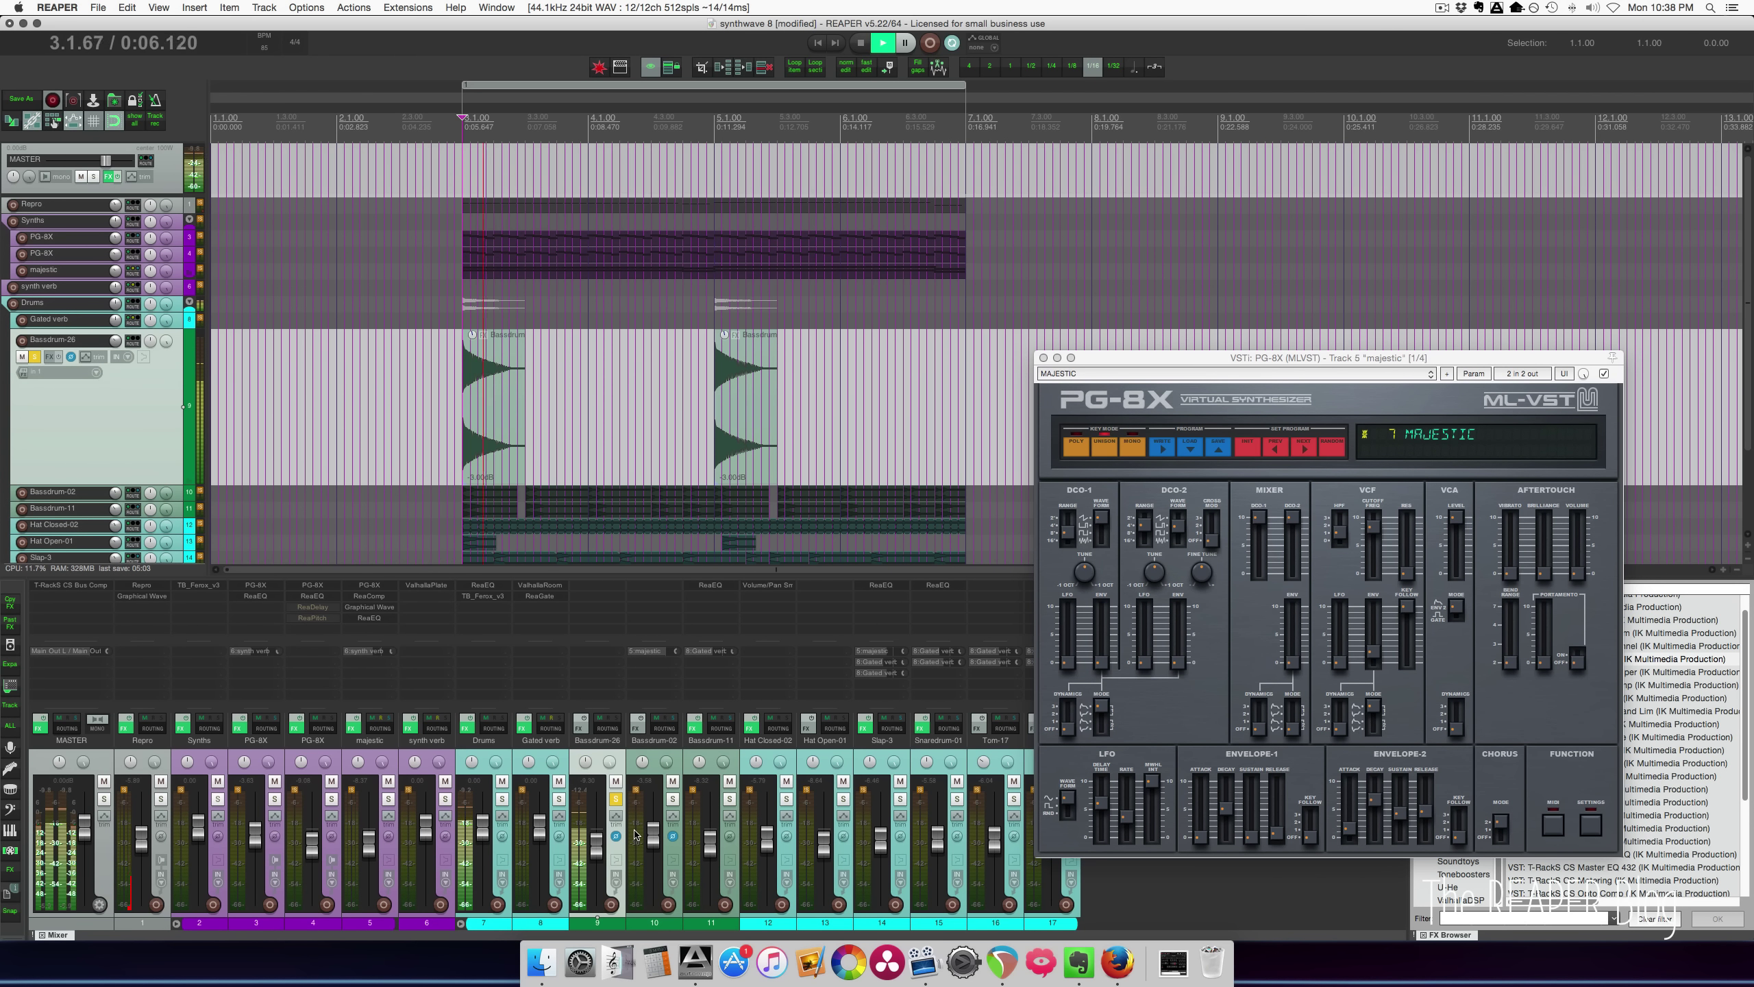
{"action": "key", "text": "F6"}
{"action": "key", "text": "space"}
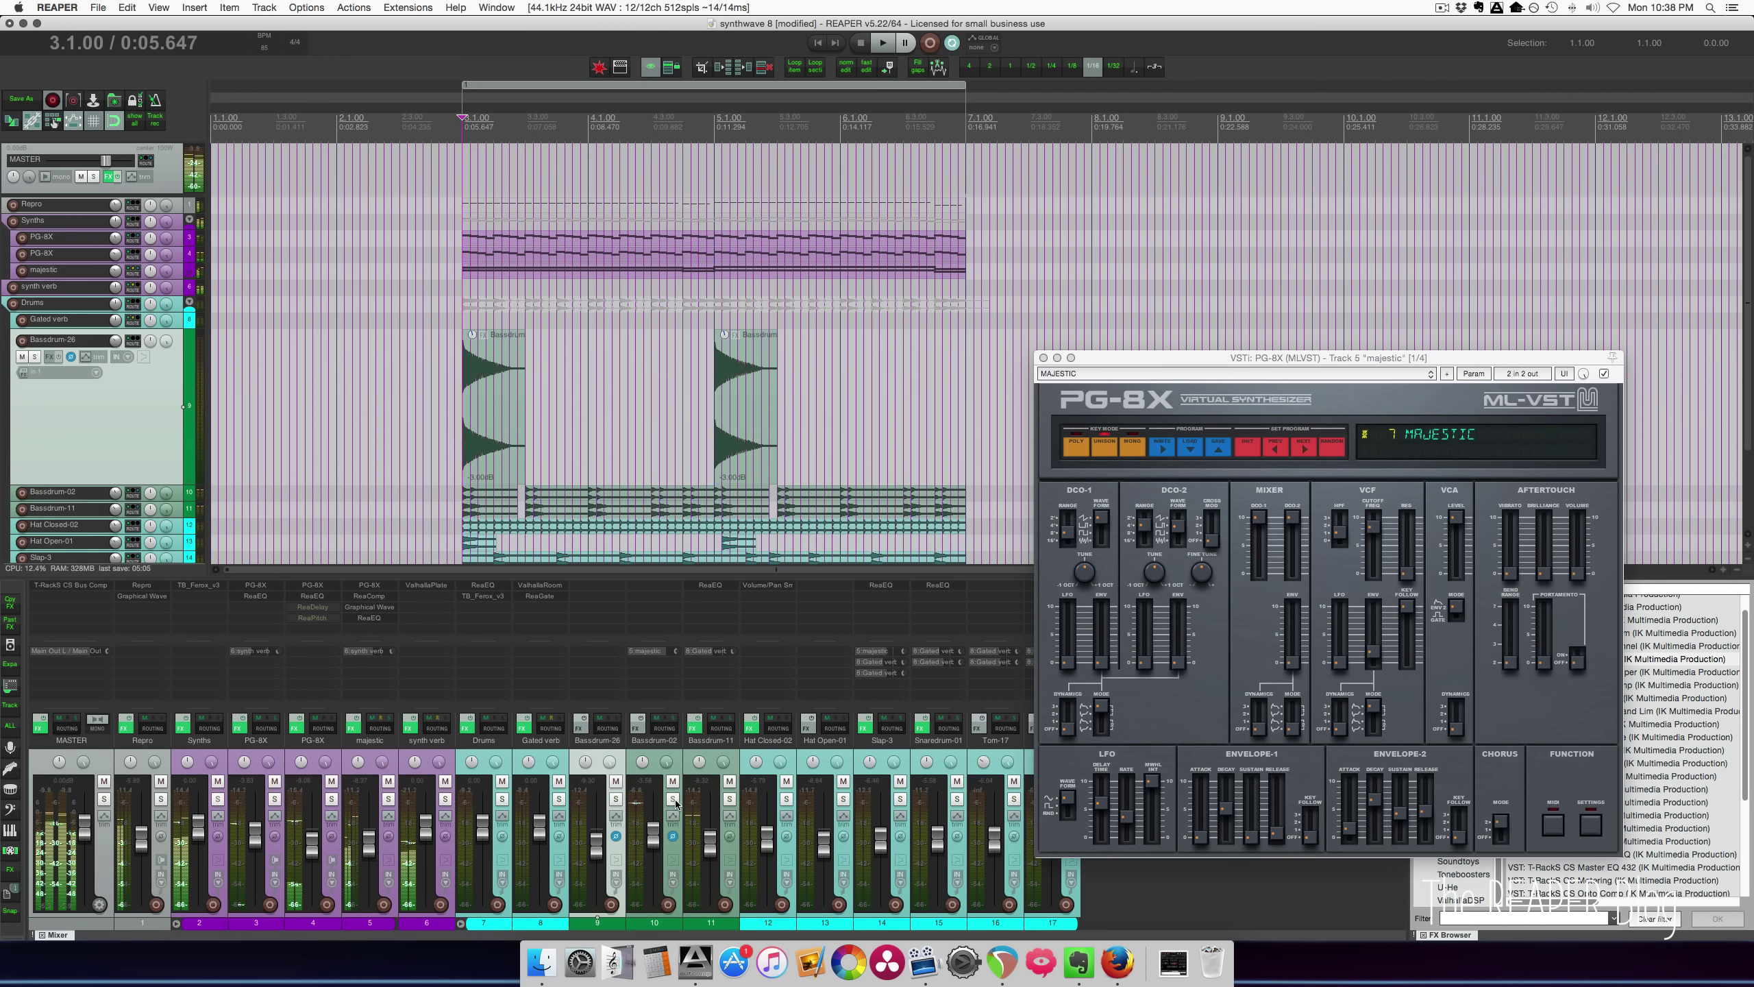
Solo the Bassdrum-02 track, play it back on its own, and stop playback.
{"action": "left_click", "coordinate": [672, 800]}
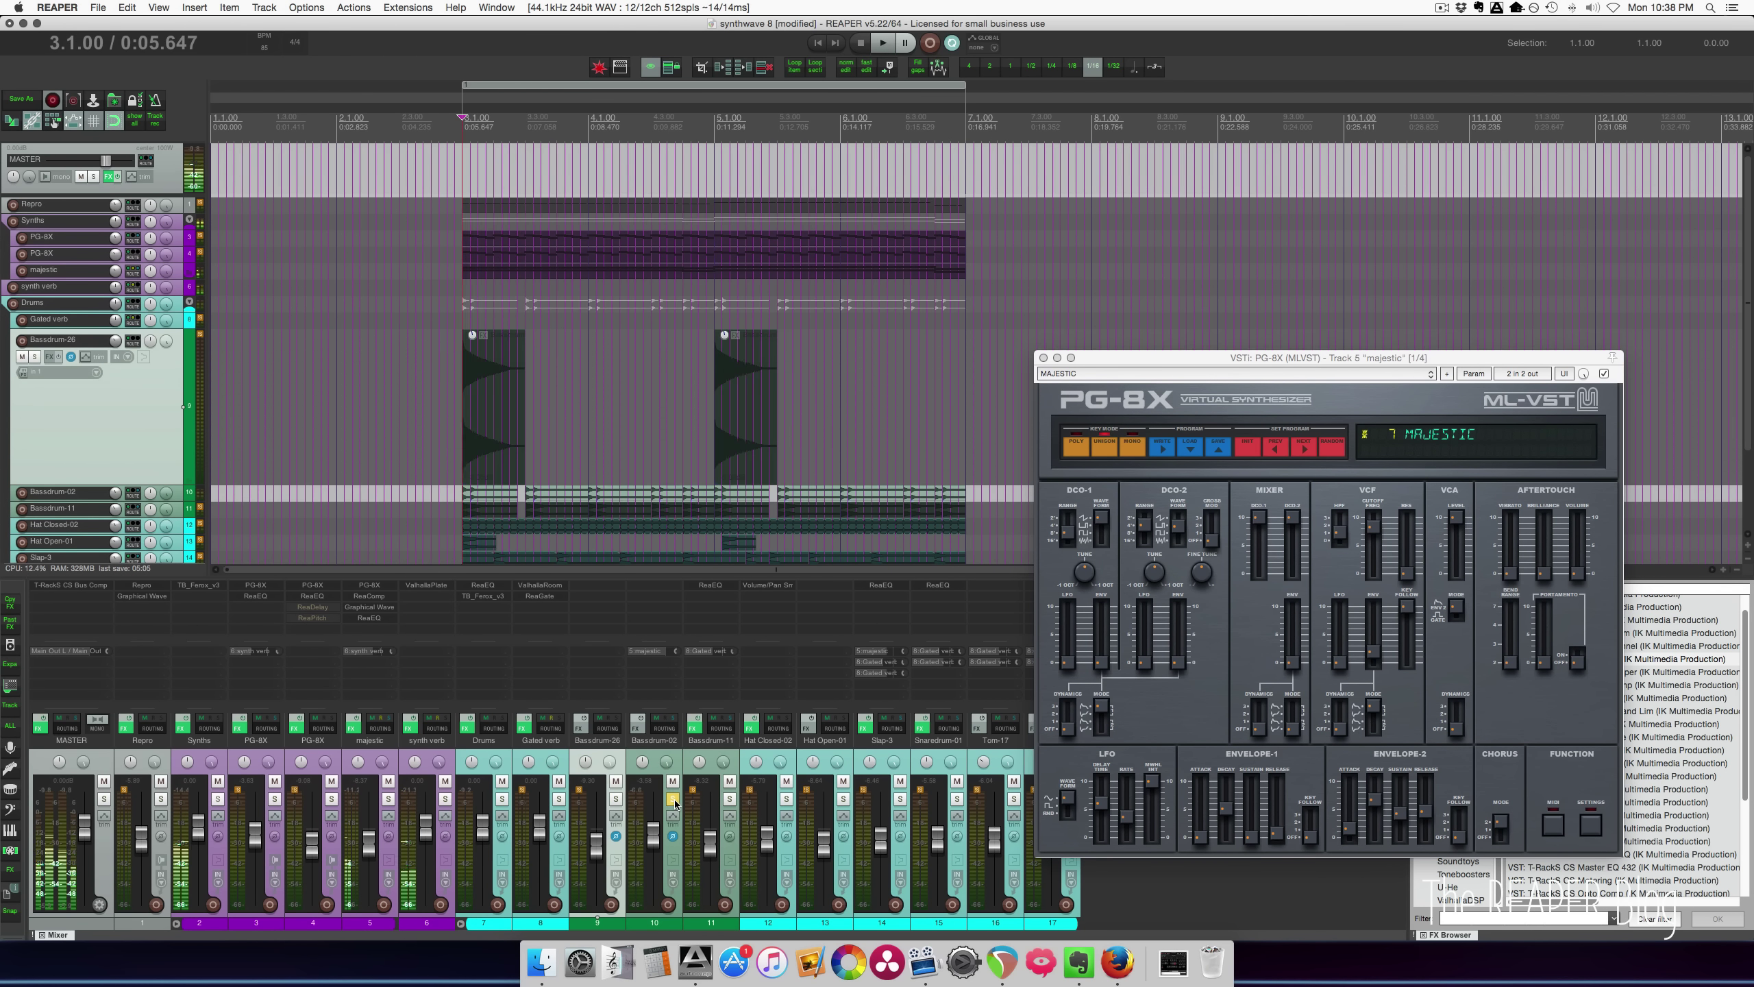
{"action": "left_click", "coordinate": [675, 852]}
{"action": "key", "text": "space"}
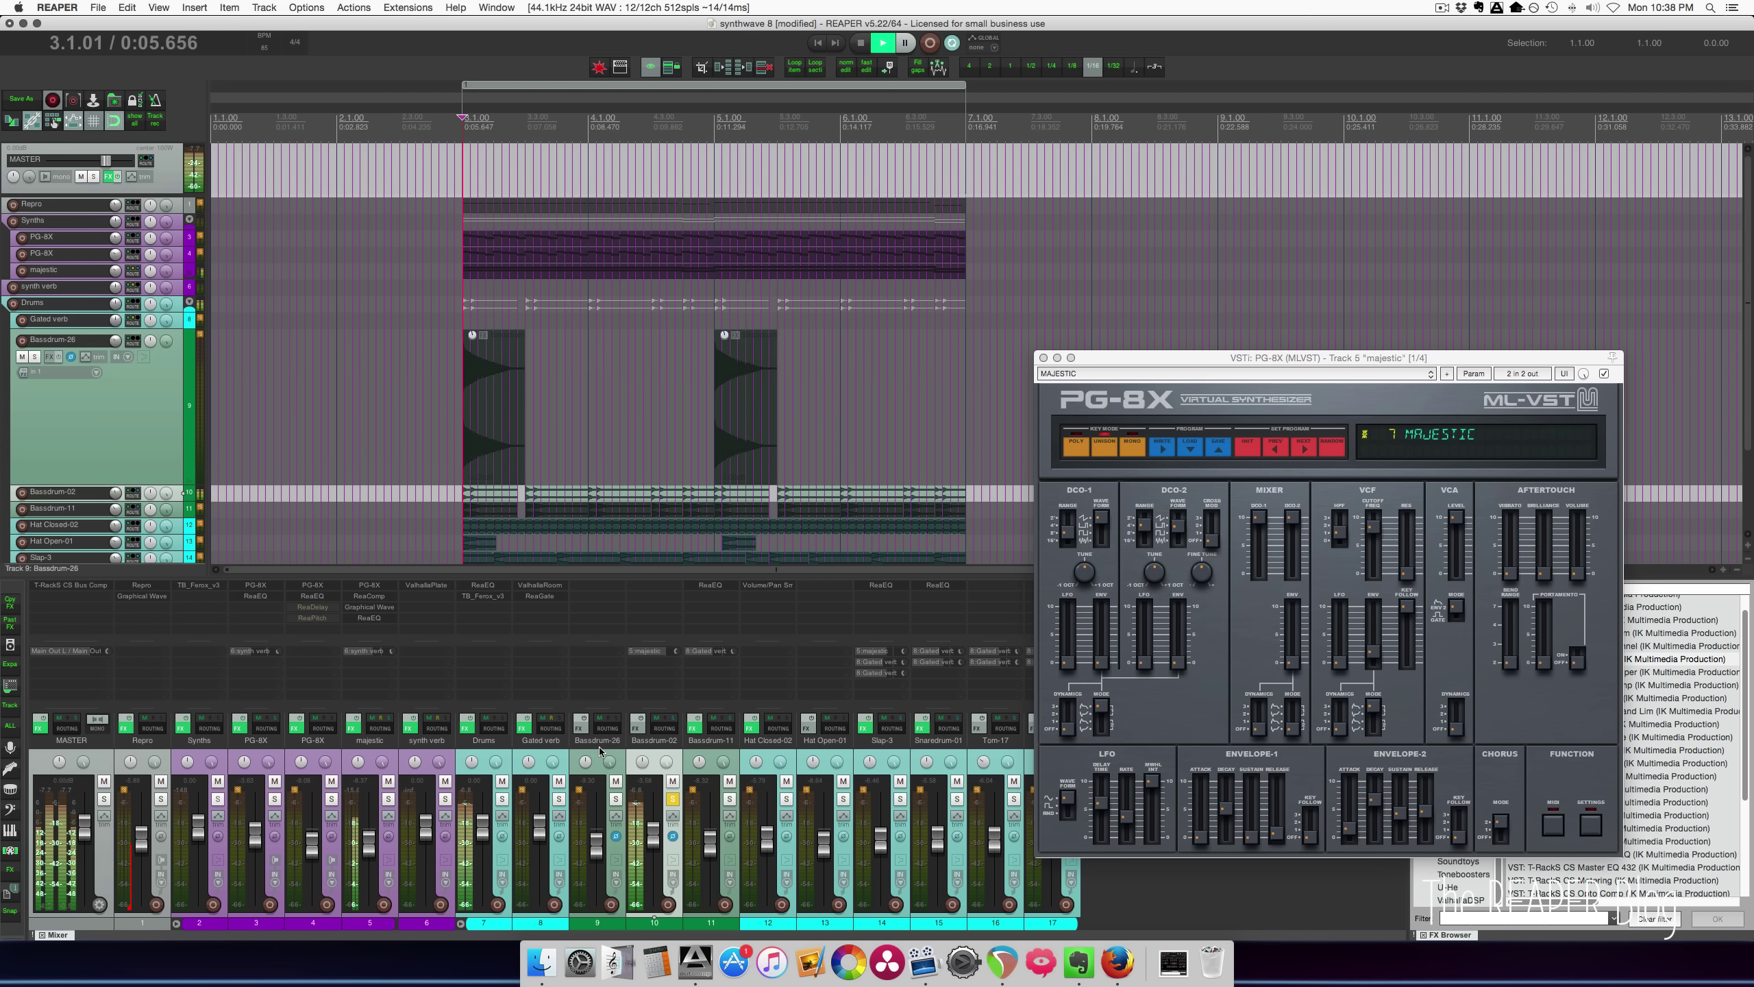
{"action": "key", "text": "space"}
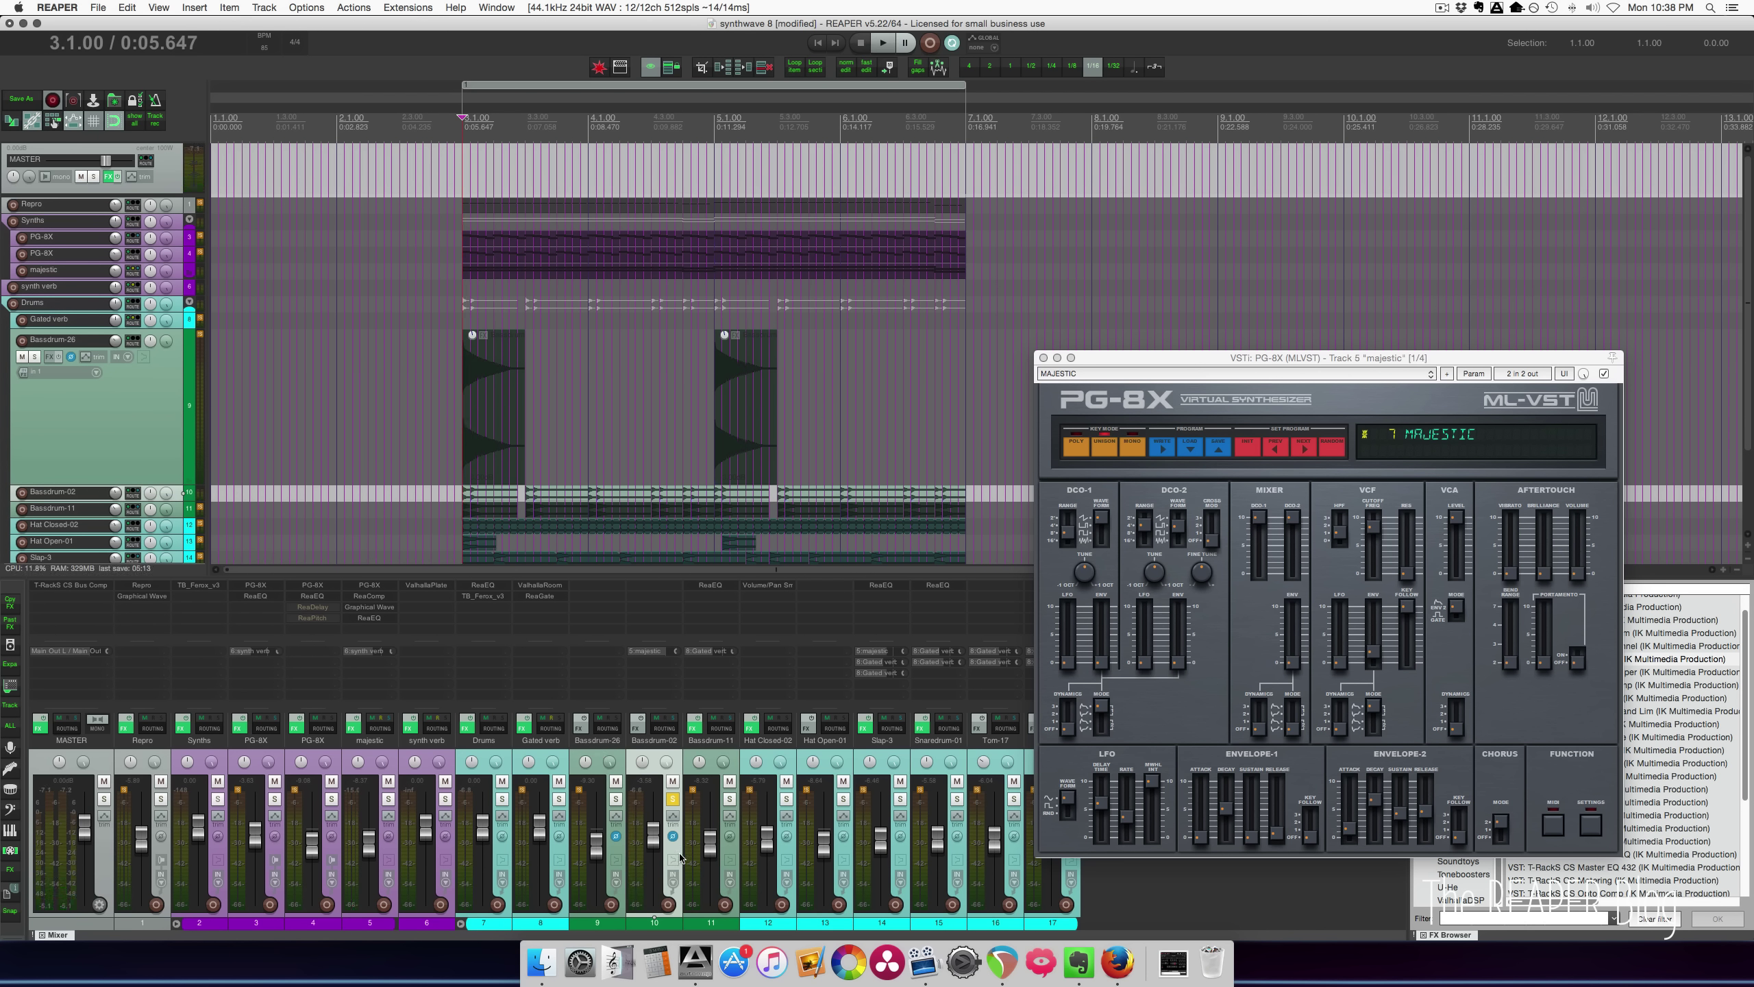
Audition the Bassdrum-11 track in solo with its waveform enlarged, and clear the solo.
{"action": "key", "text": "space"}
{"action": "scroll", "coordinate": [488, 515], "scroll_direction": "down", "scroll_amount": 3}
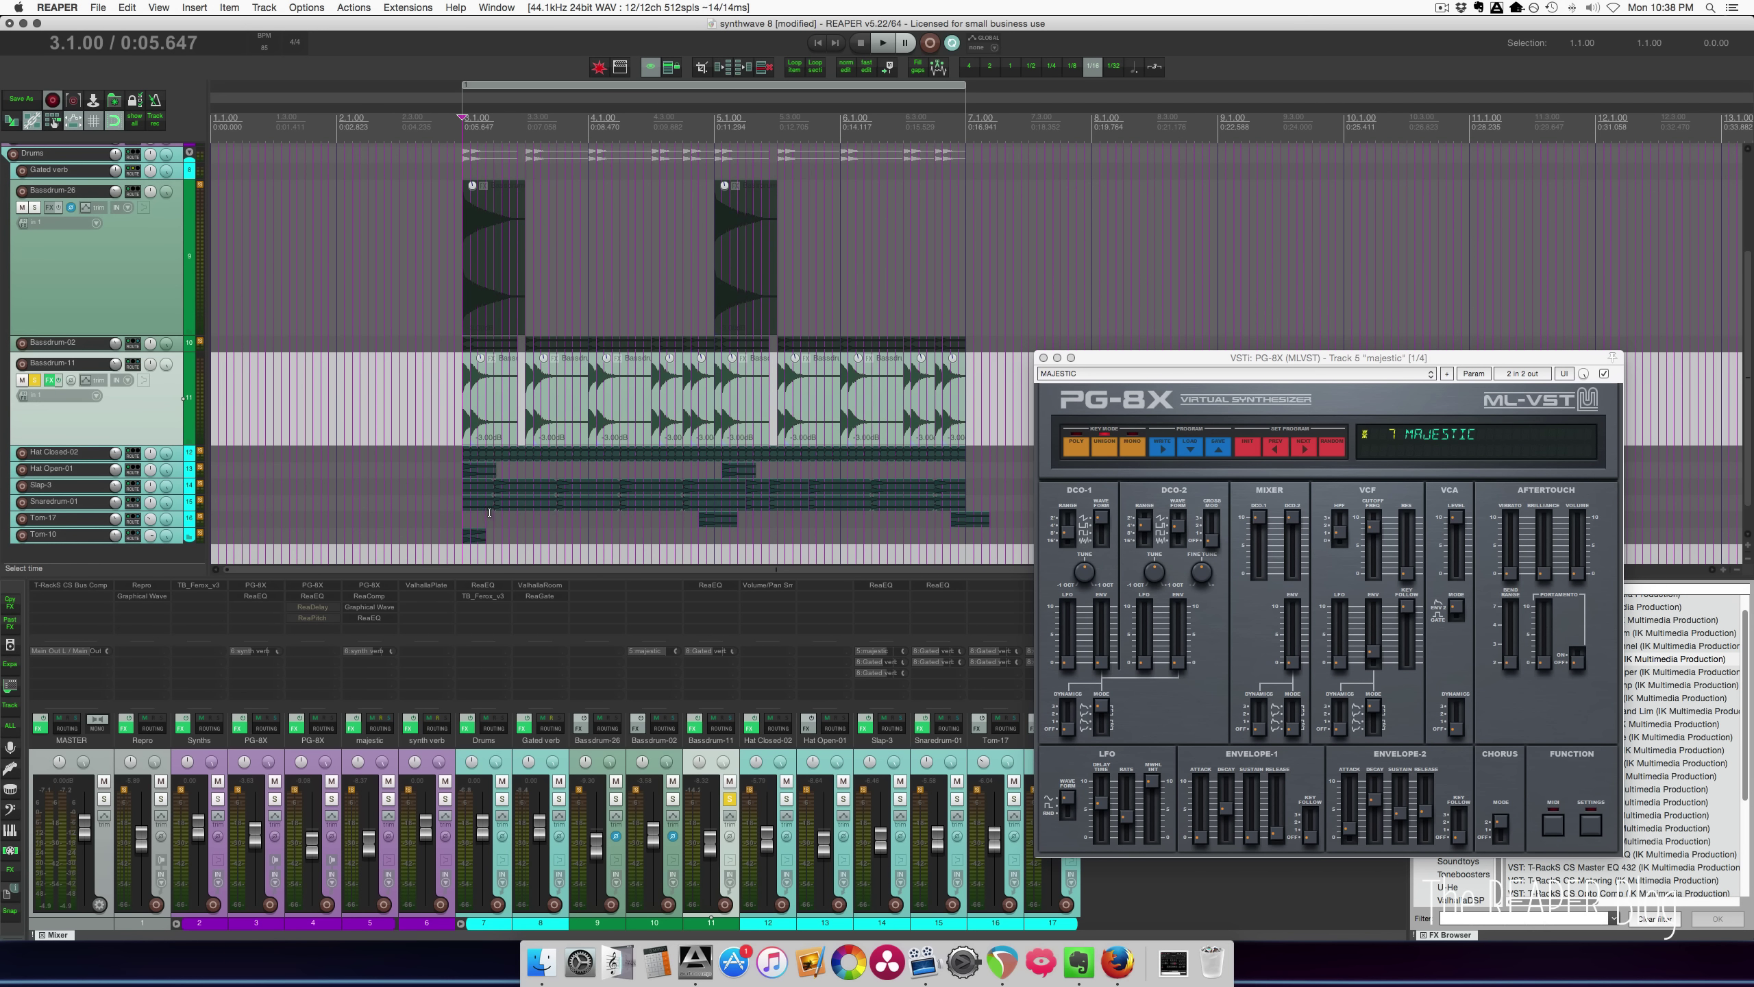
{"action": "key", "text": "space"}
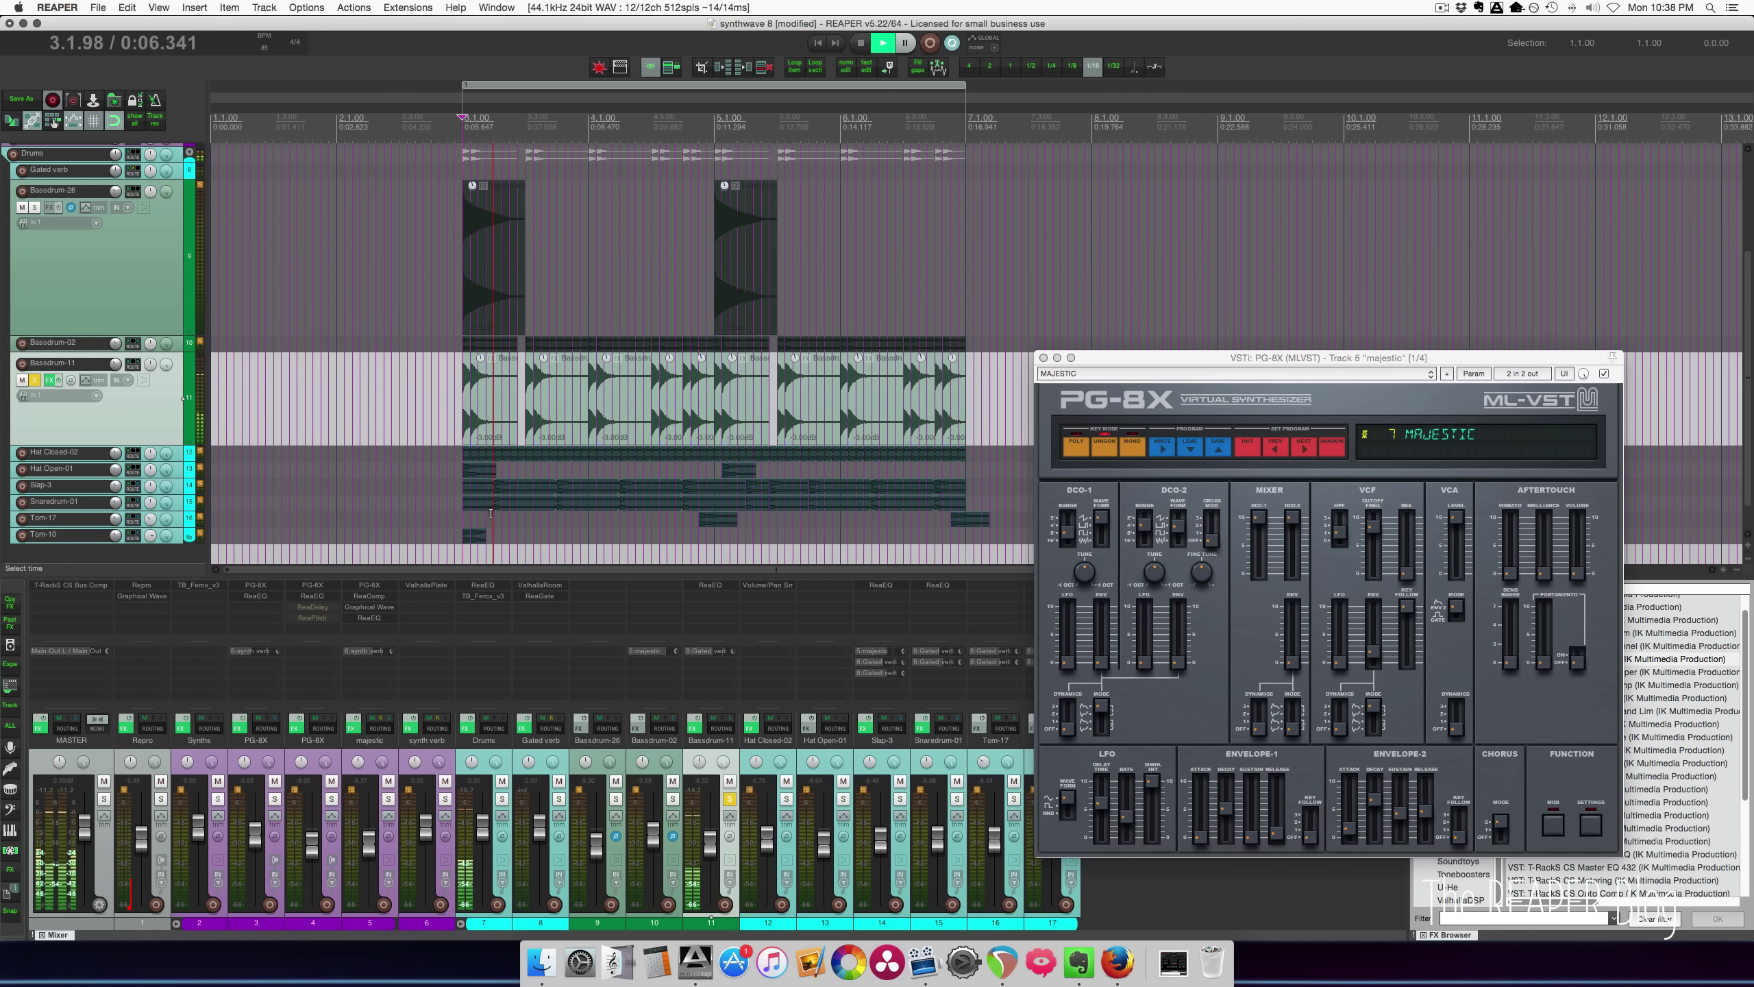
{"action": "key", "text": "space"}
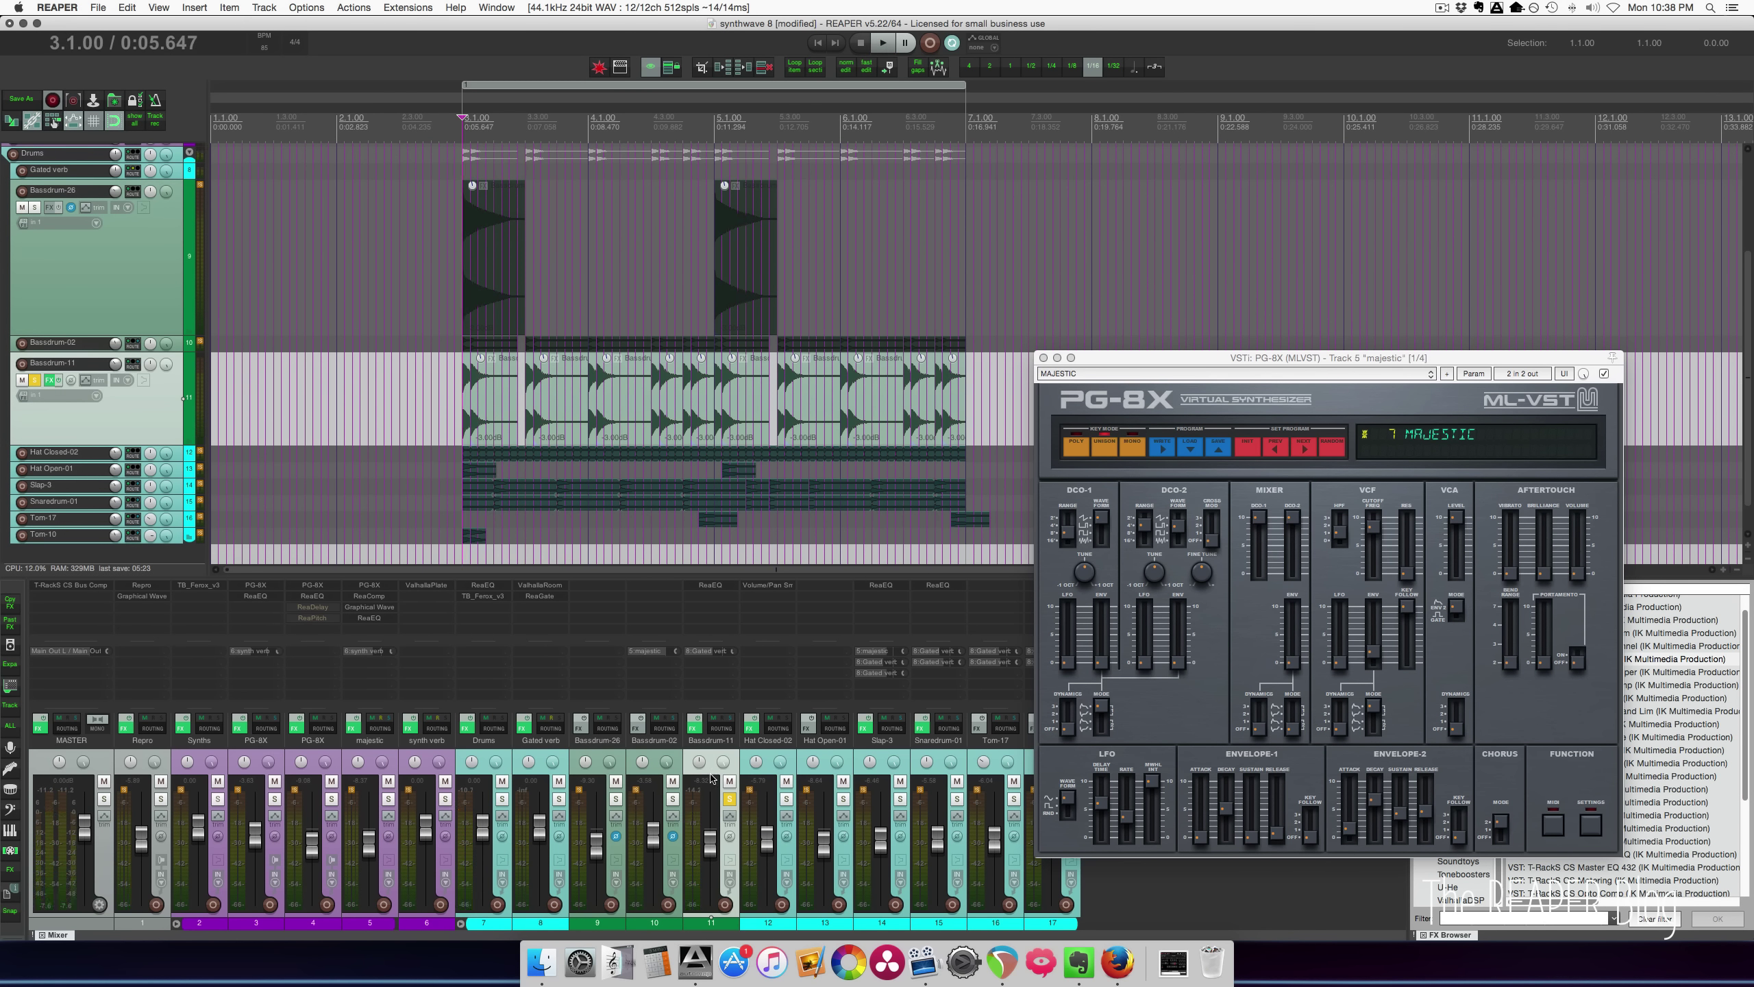
{"action": "left_click", "coordinate": [729, 799]}
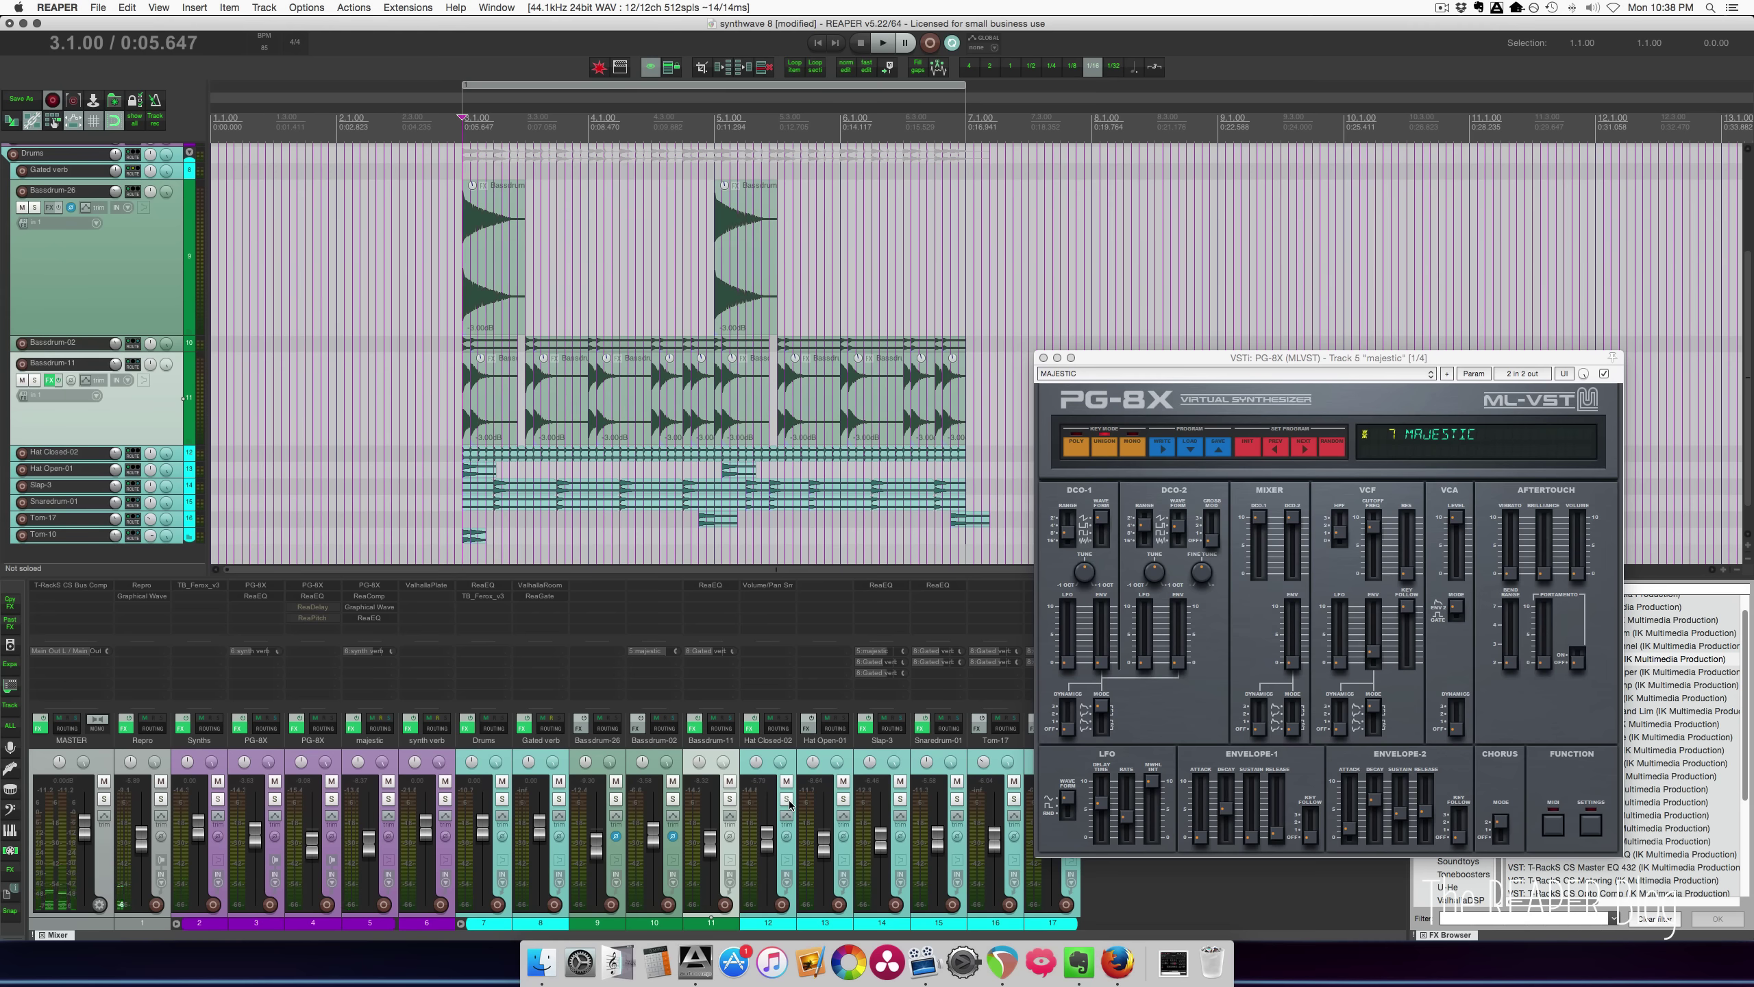
Solo the Hat Closed-02 track, listen to its pattern, and stop playback.
{"action": "left_click", "coordinate": [788, 799]}
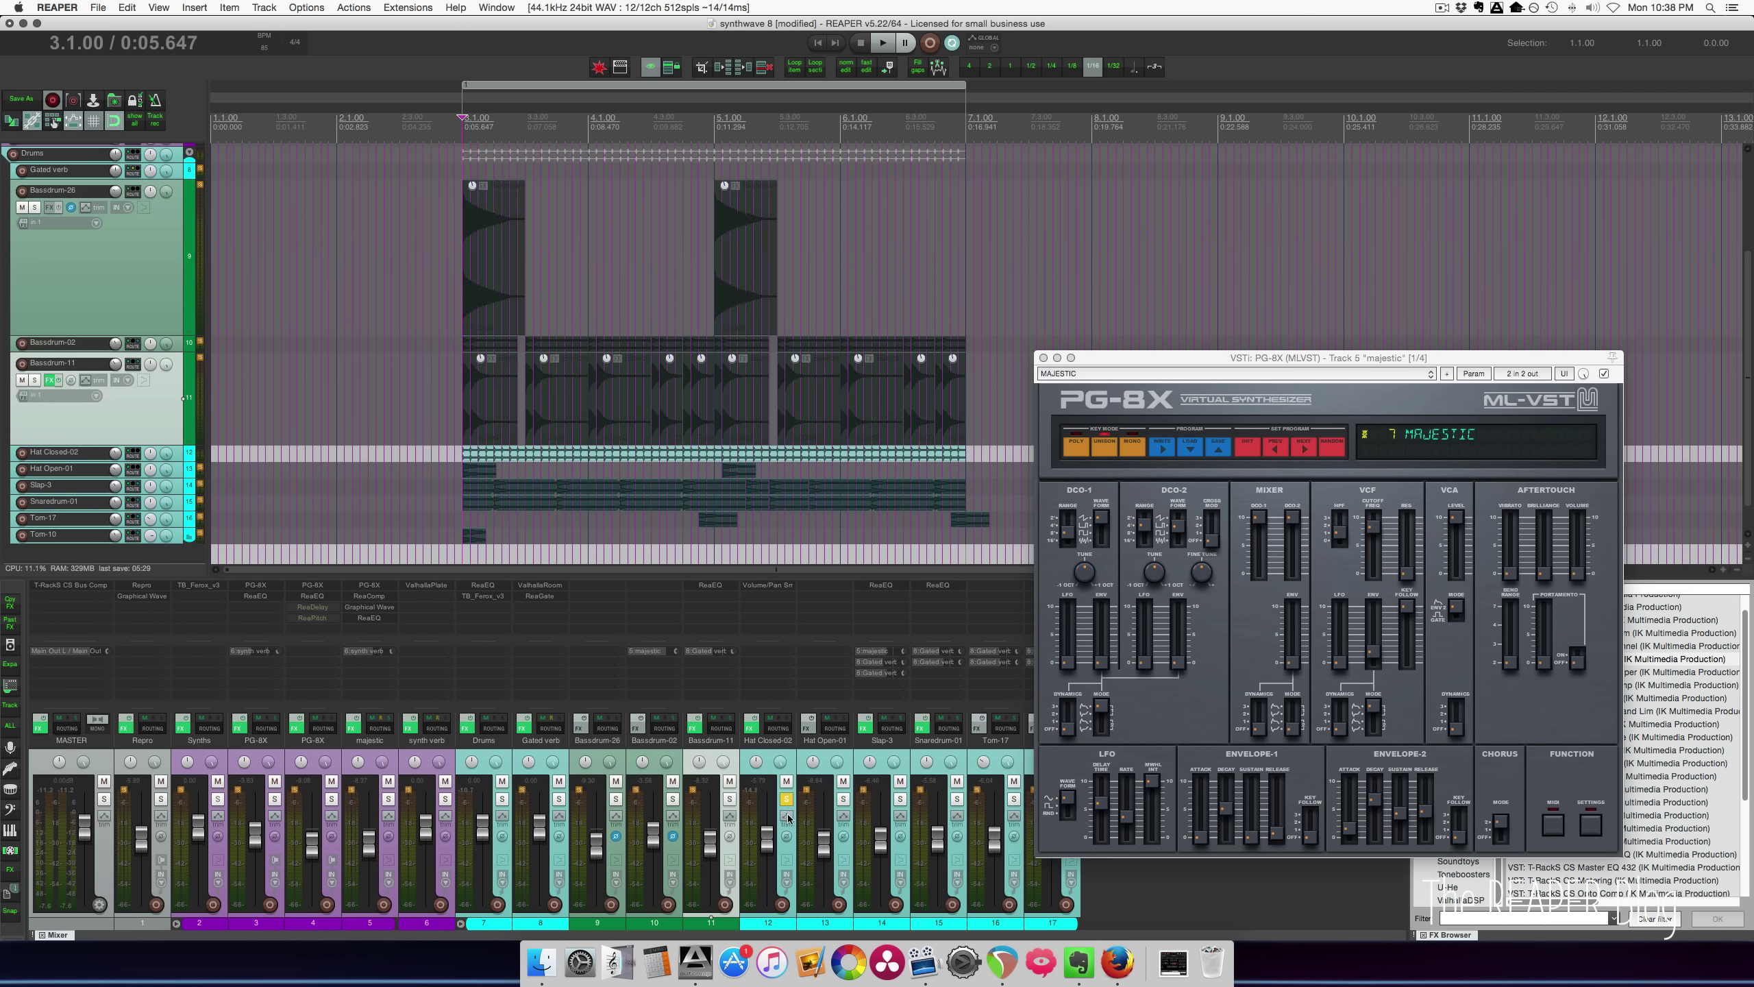
{"action": "key", "text": "space"}
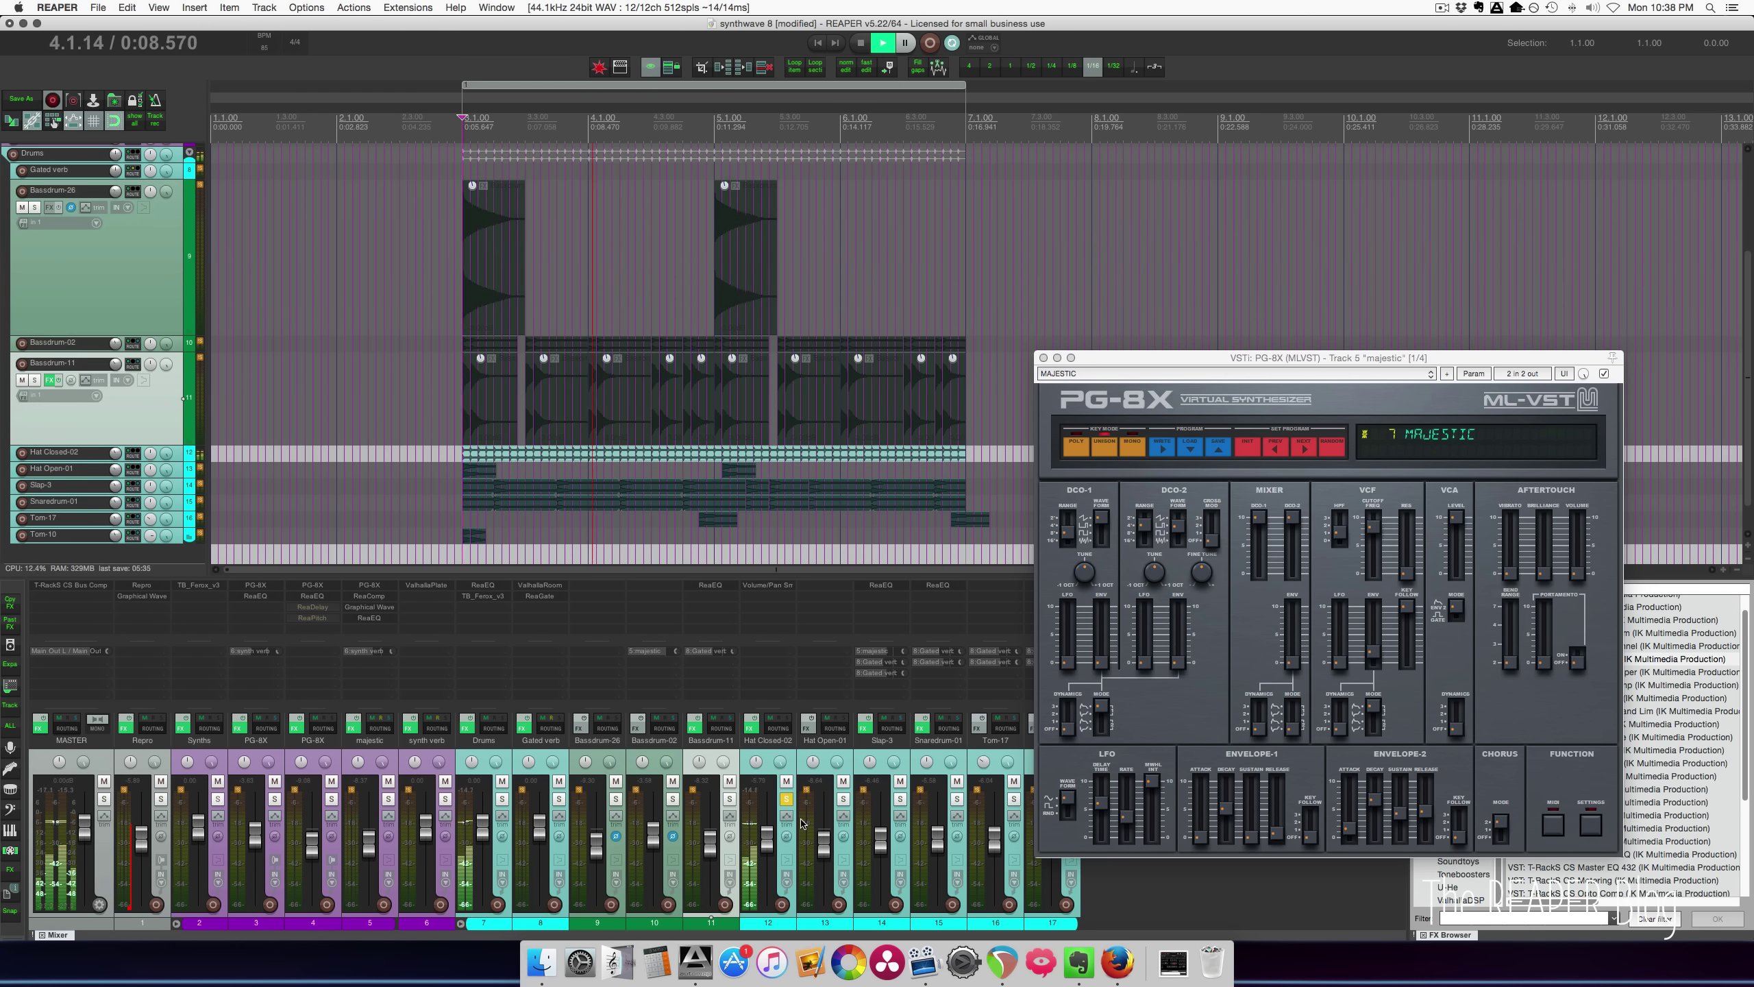
{"action": "key", "text": "space"}
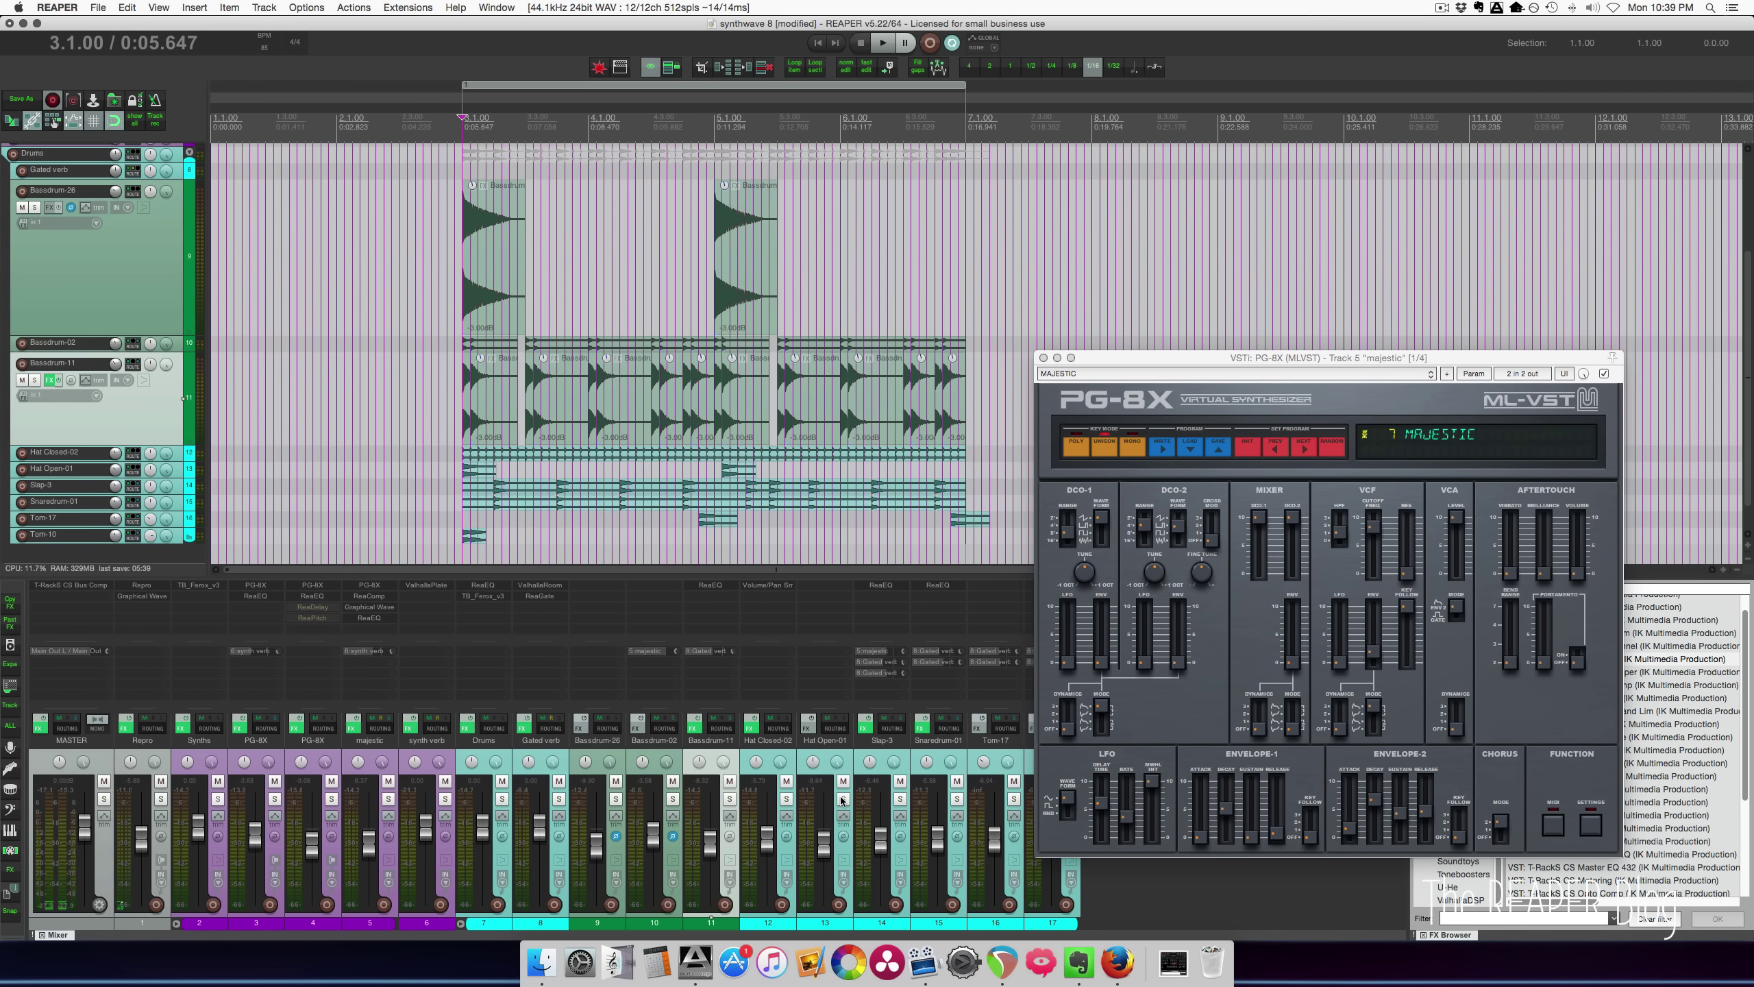
Check the Hat Open-01 track in solo, and play back the Slap-3 track on its own.
{"action": "left_click", "coordinate": [843, 800]}
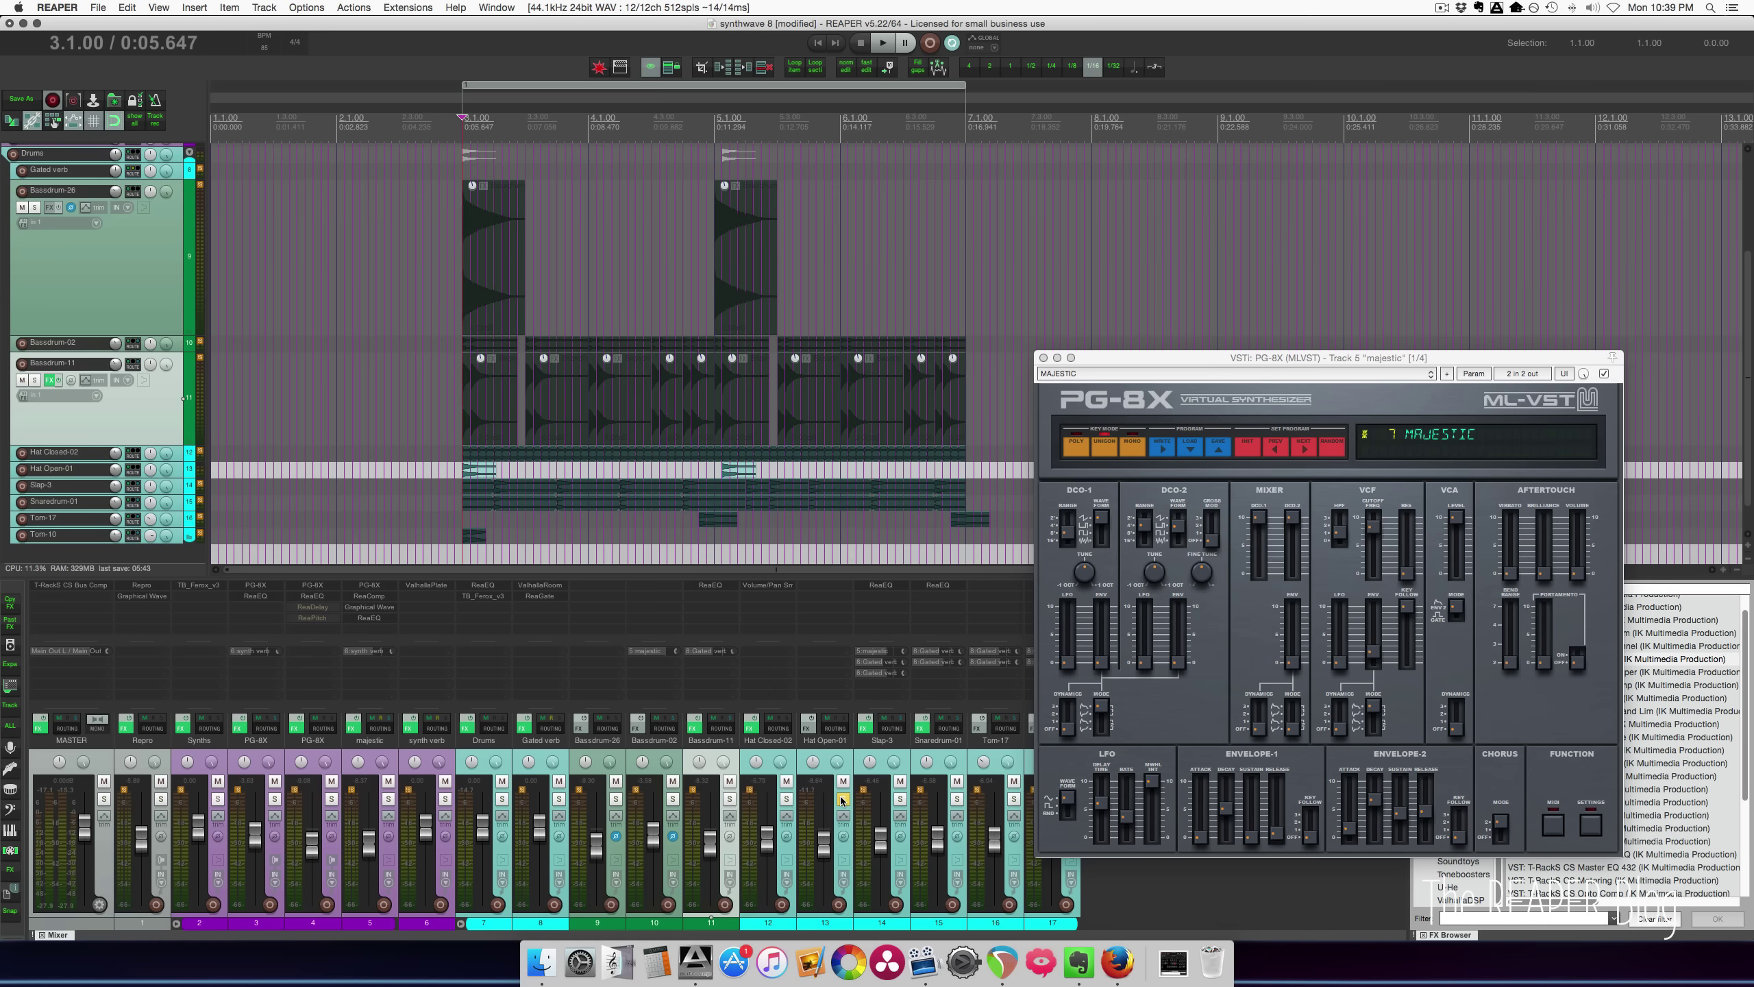
{"action": "left_click", "coordinate": [843, 800]}
{"action": "left_click", "coordinate": [900, 800]}
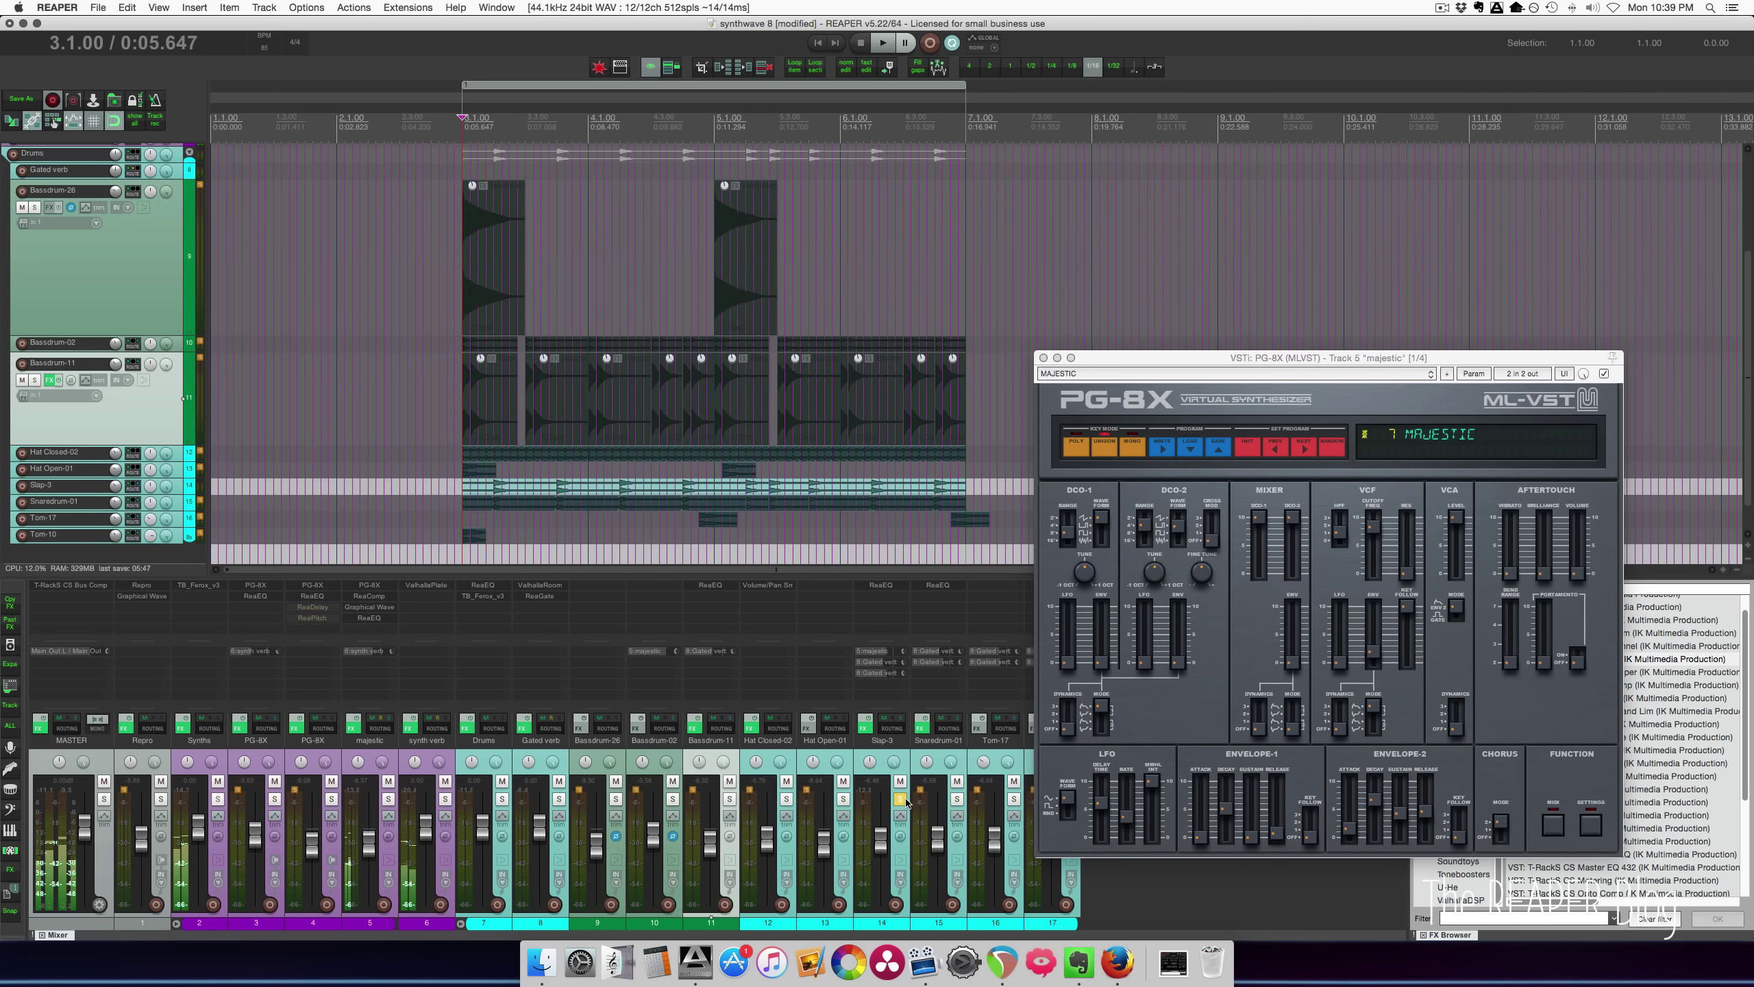
{"action": "key", "text": "space"}
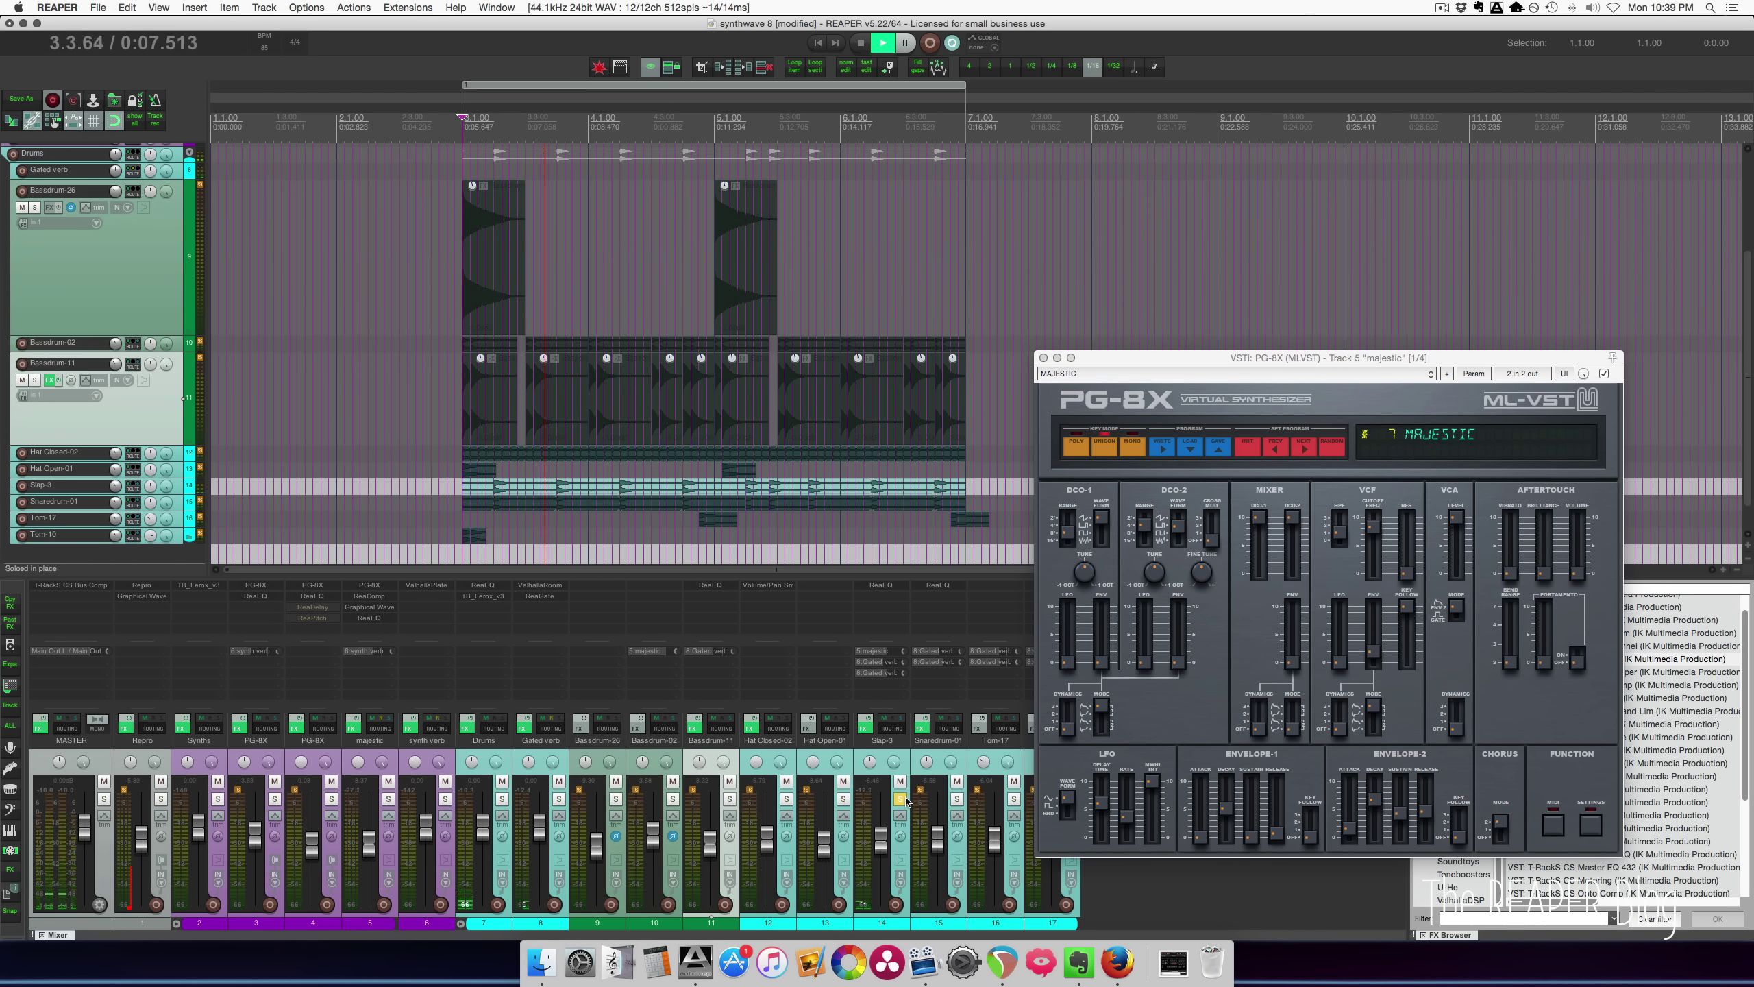
{"action": "key", "text": "space"}
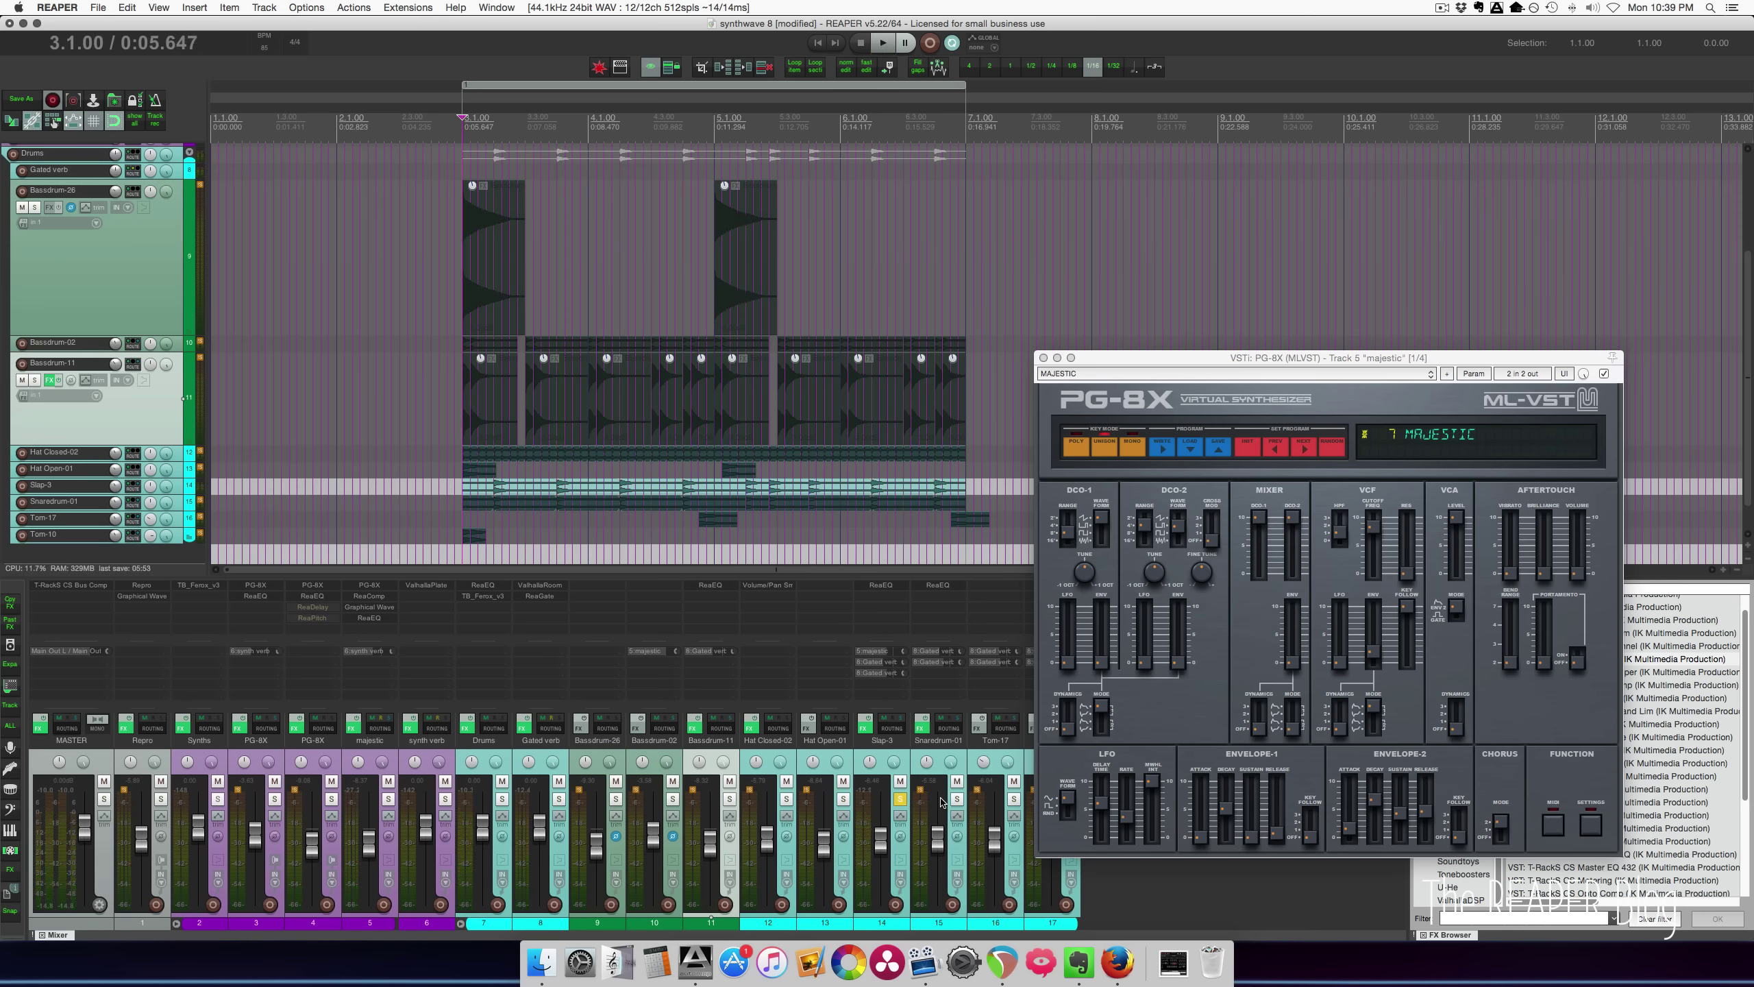
Audition the Snaredrum-01 track in solo, and play the Tom-17 track alone from just before bar 5.
{"action": "left_click", "coordinate": [957, 800]}
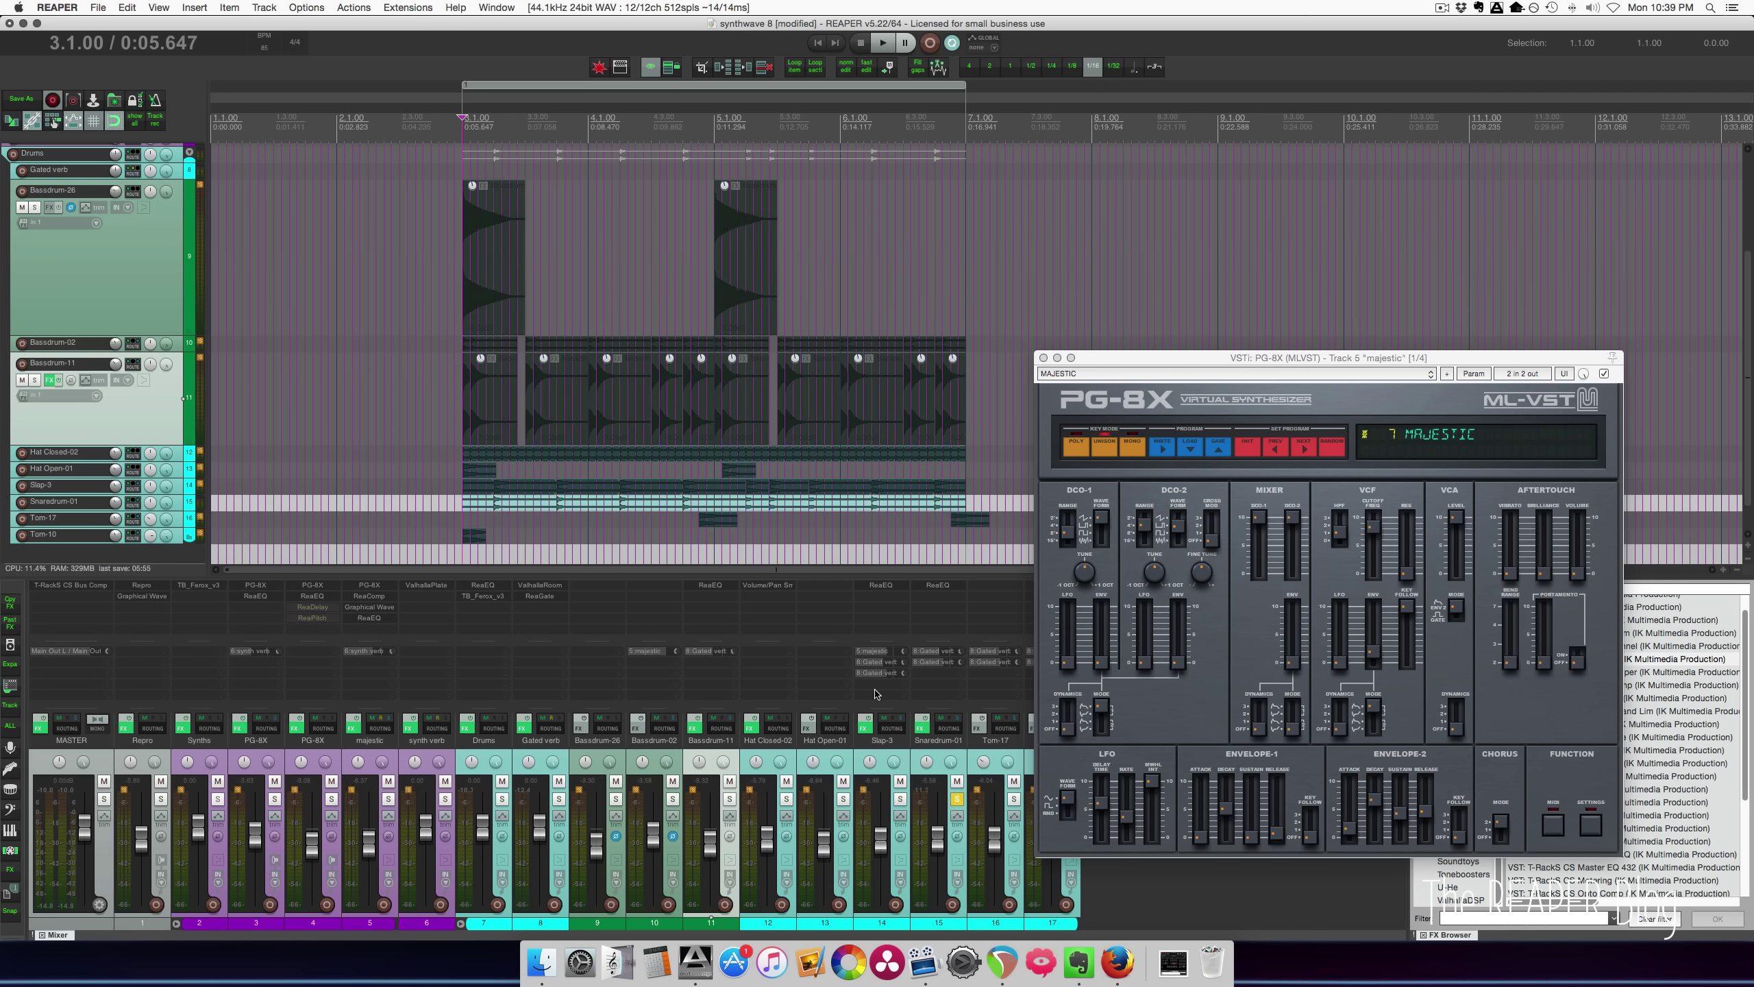
{"action": "key", "text": "space"}
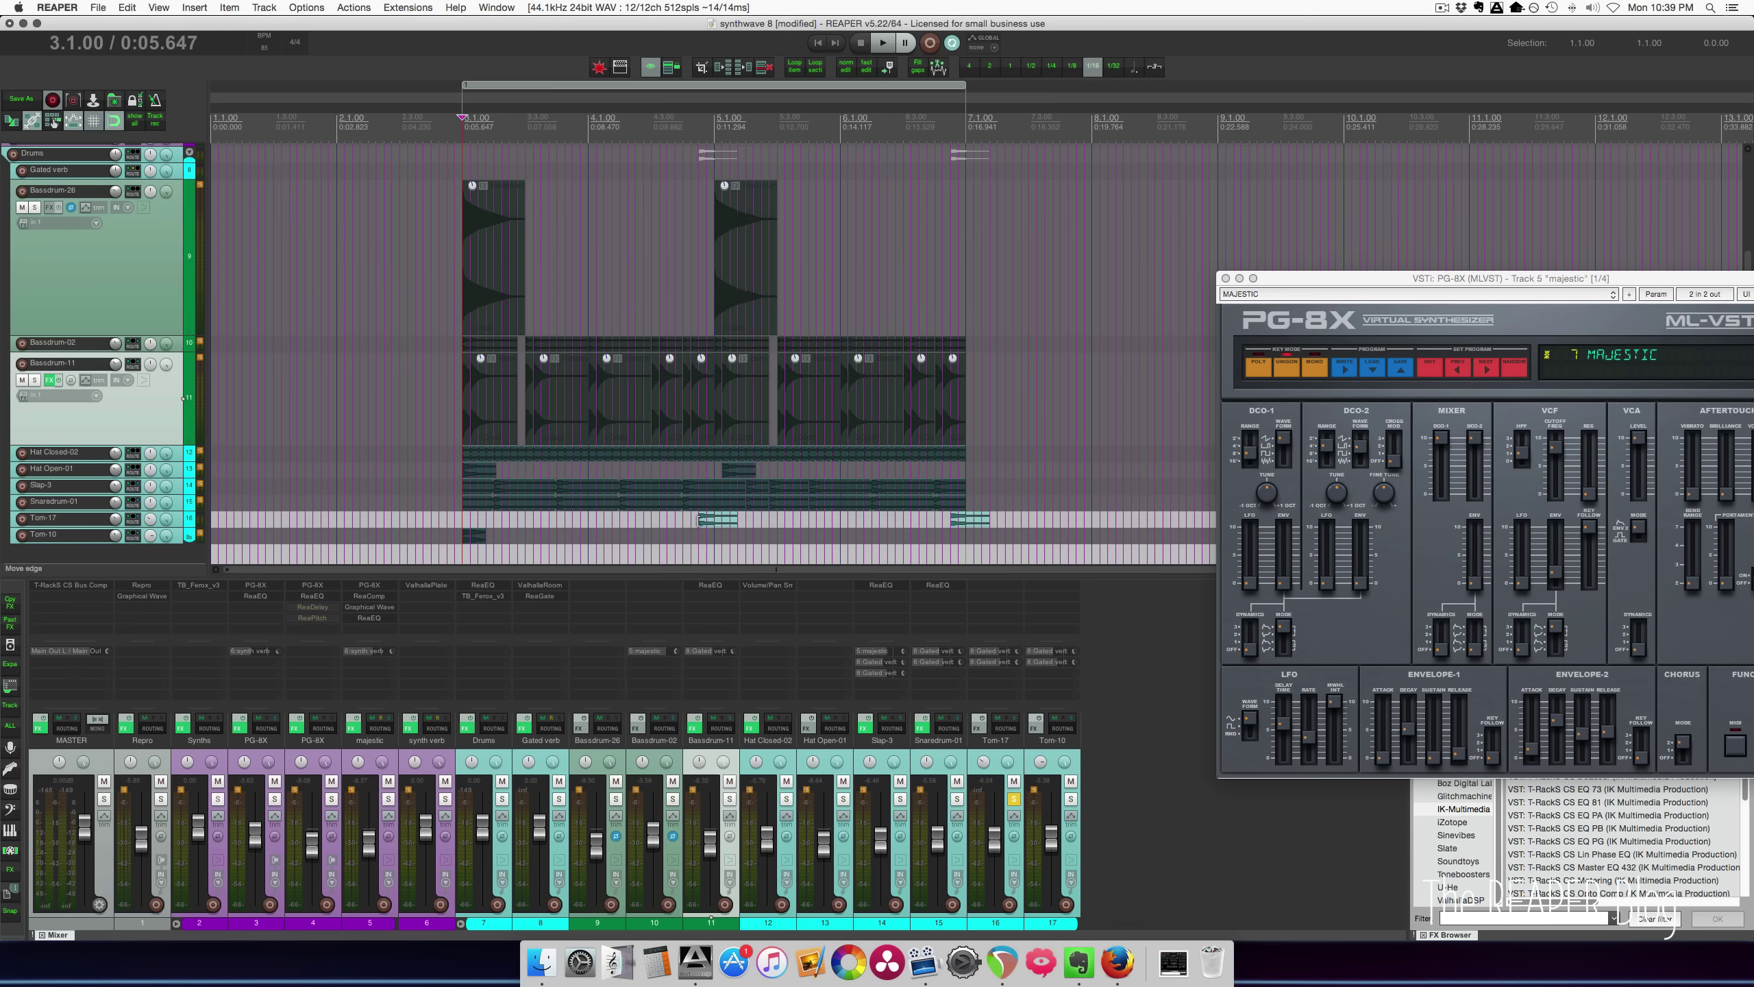
{"action": "left_click", "coordinate": [699, 520]}
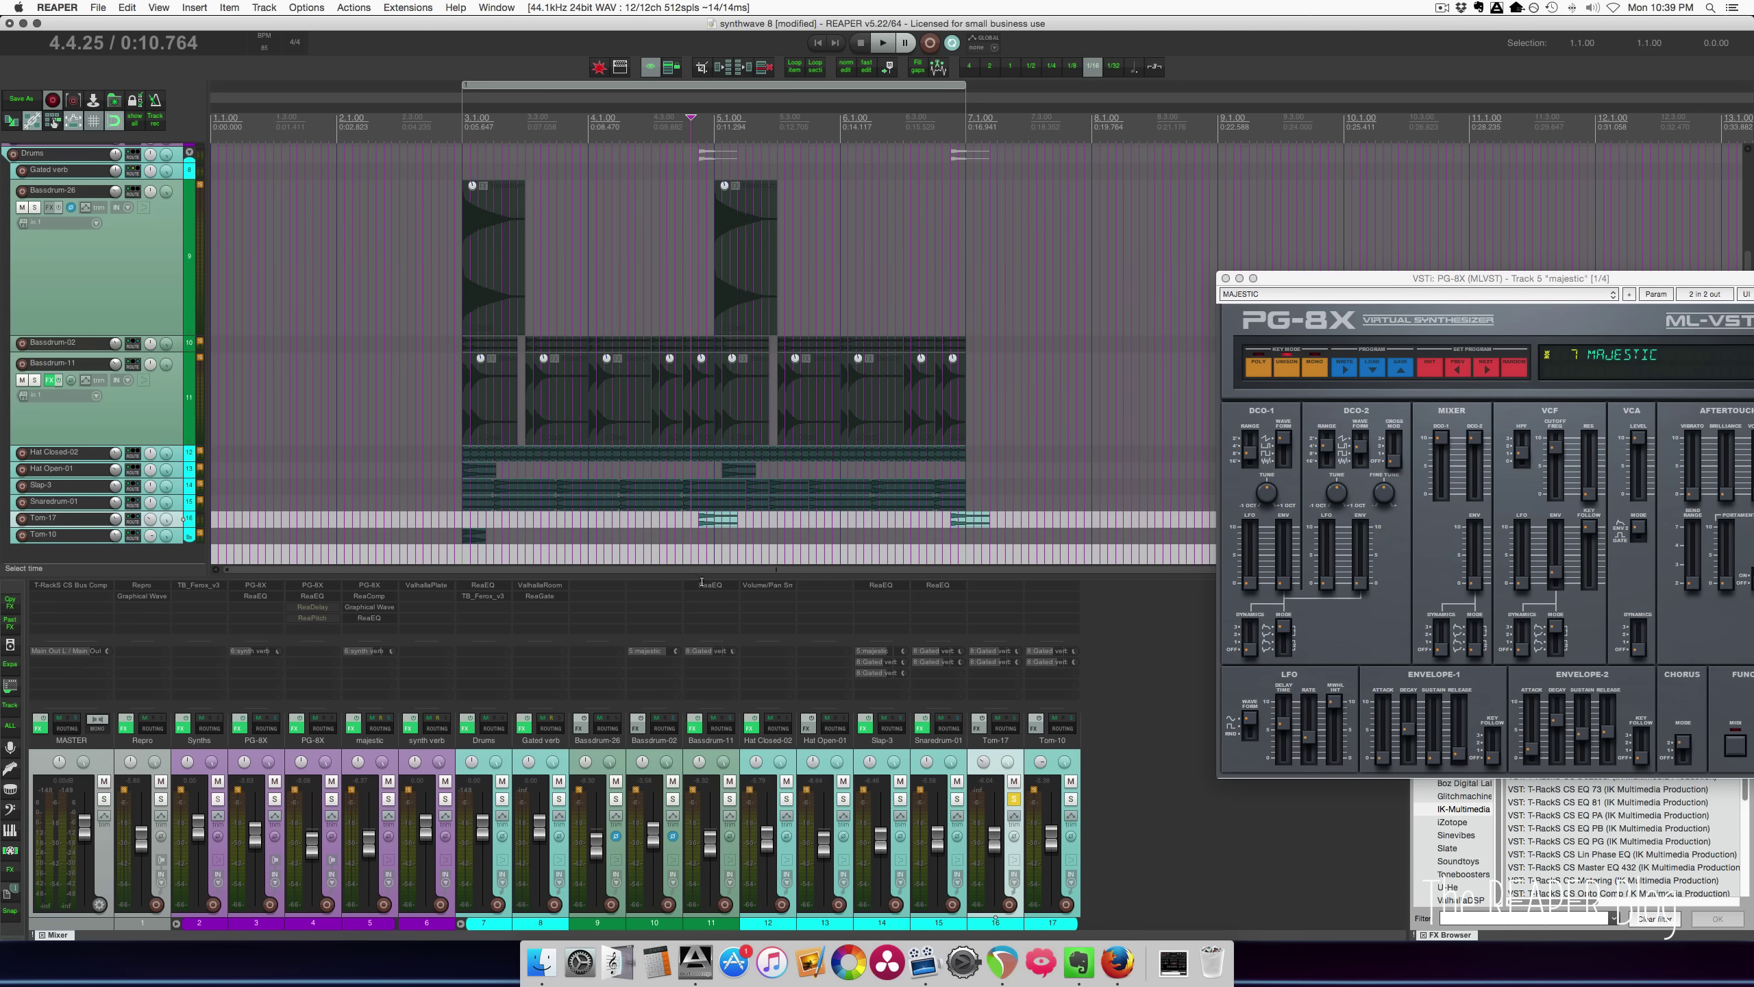
{"action": "key", "text": "space"}
{"action": "key", "text": "space"}
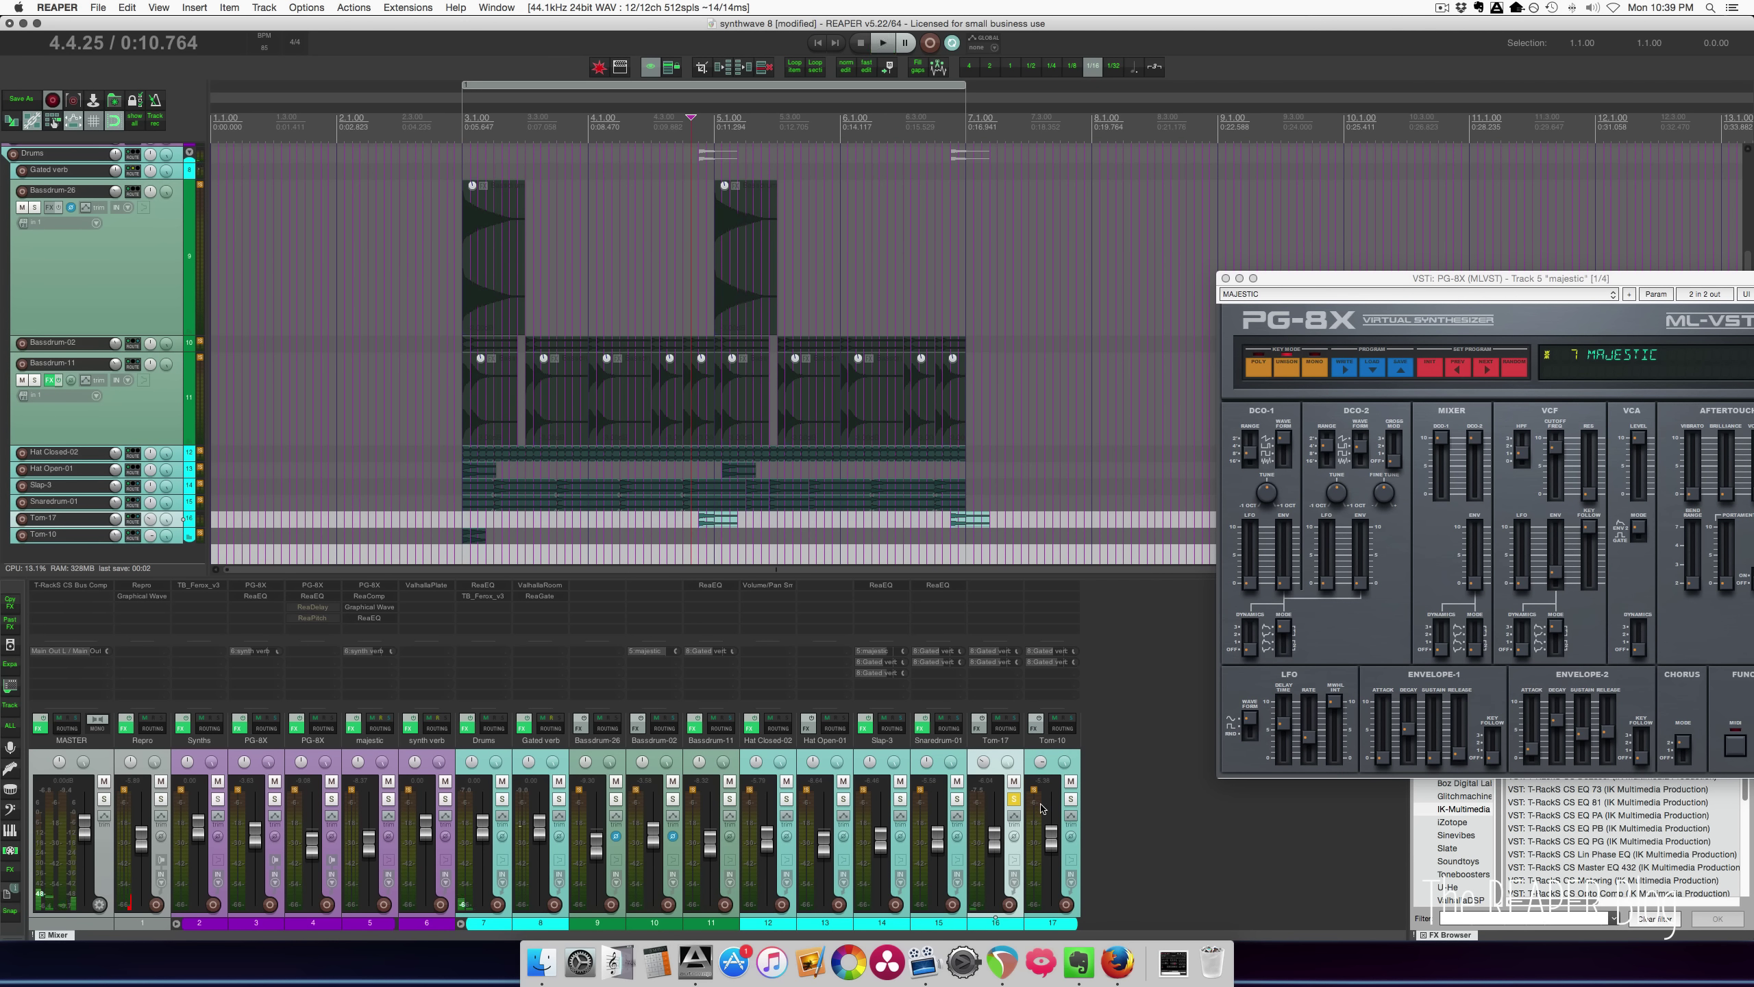
Solo the Tom-10 track, play it from bar 3, stop playback, and clear the solo.
{"action": "left_click", "coordinate": [1071, 800]}
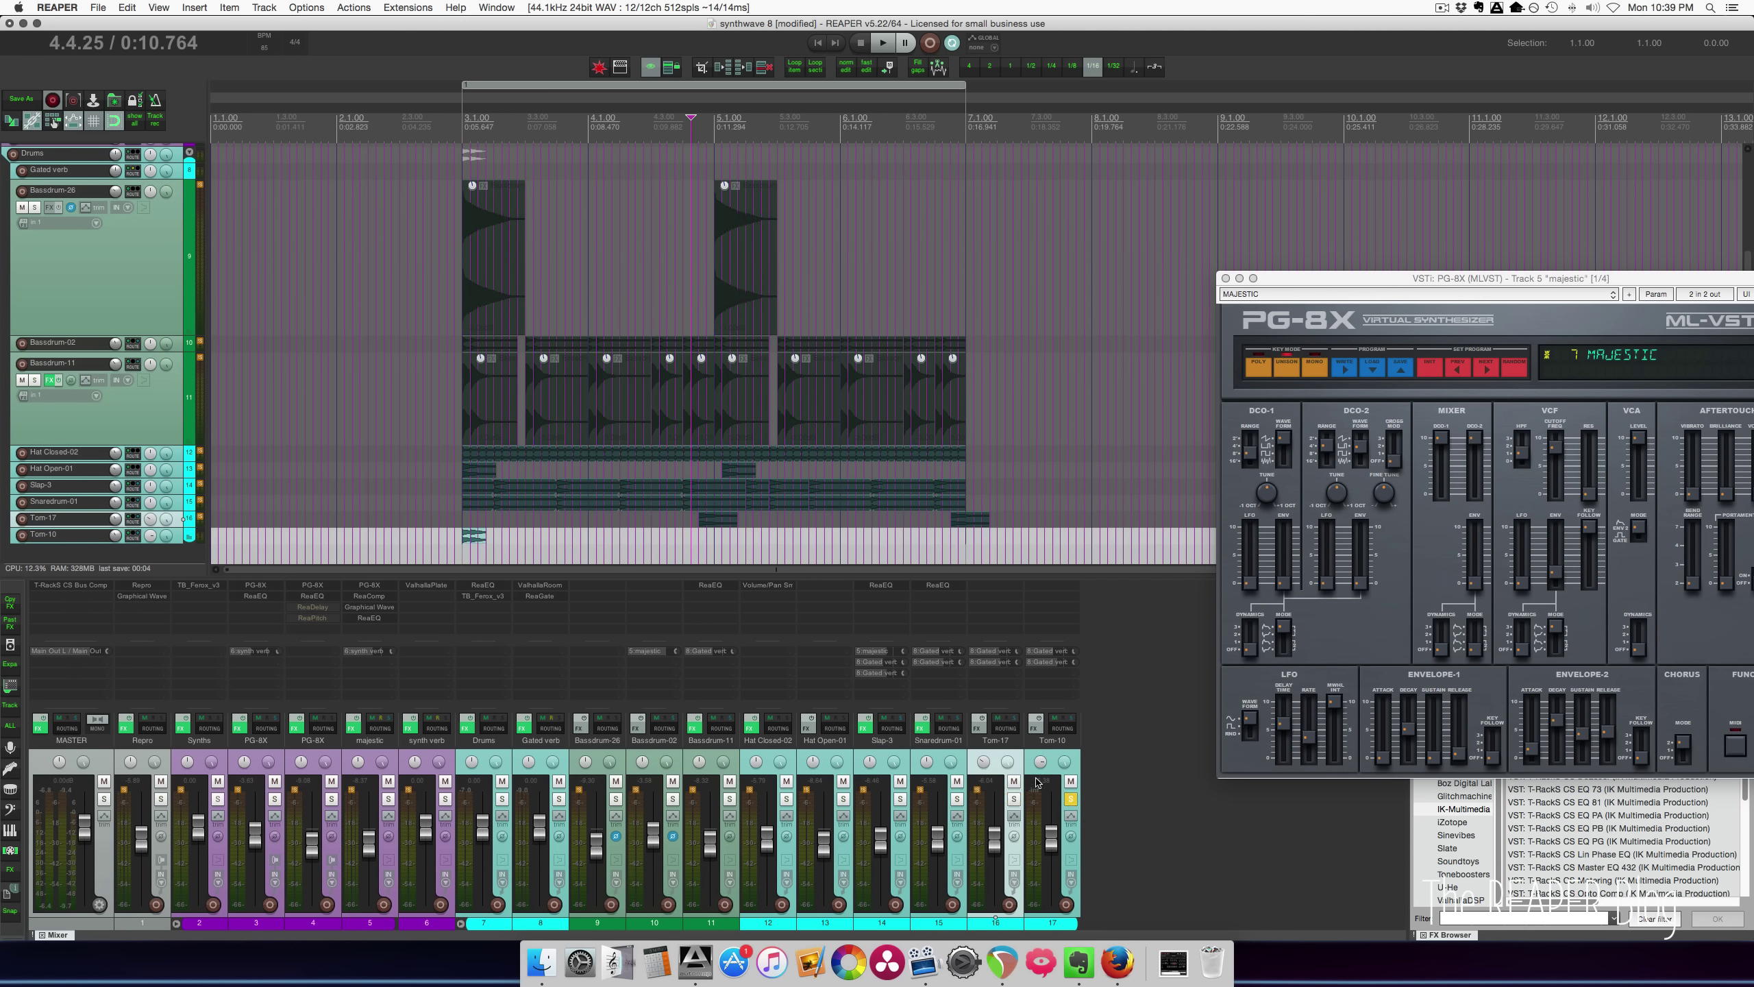
{"action": "left_click", "coordinate": [463, 518]}
{"action": "key", "text": "space"}
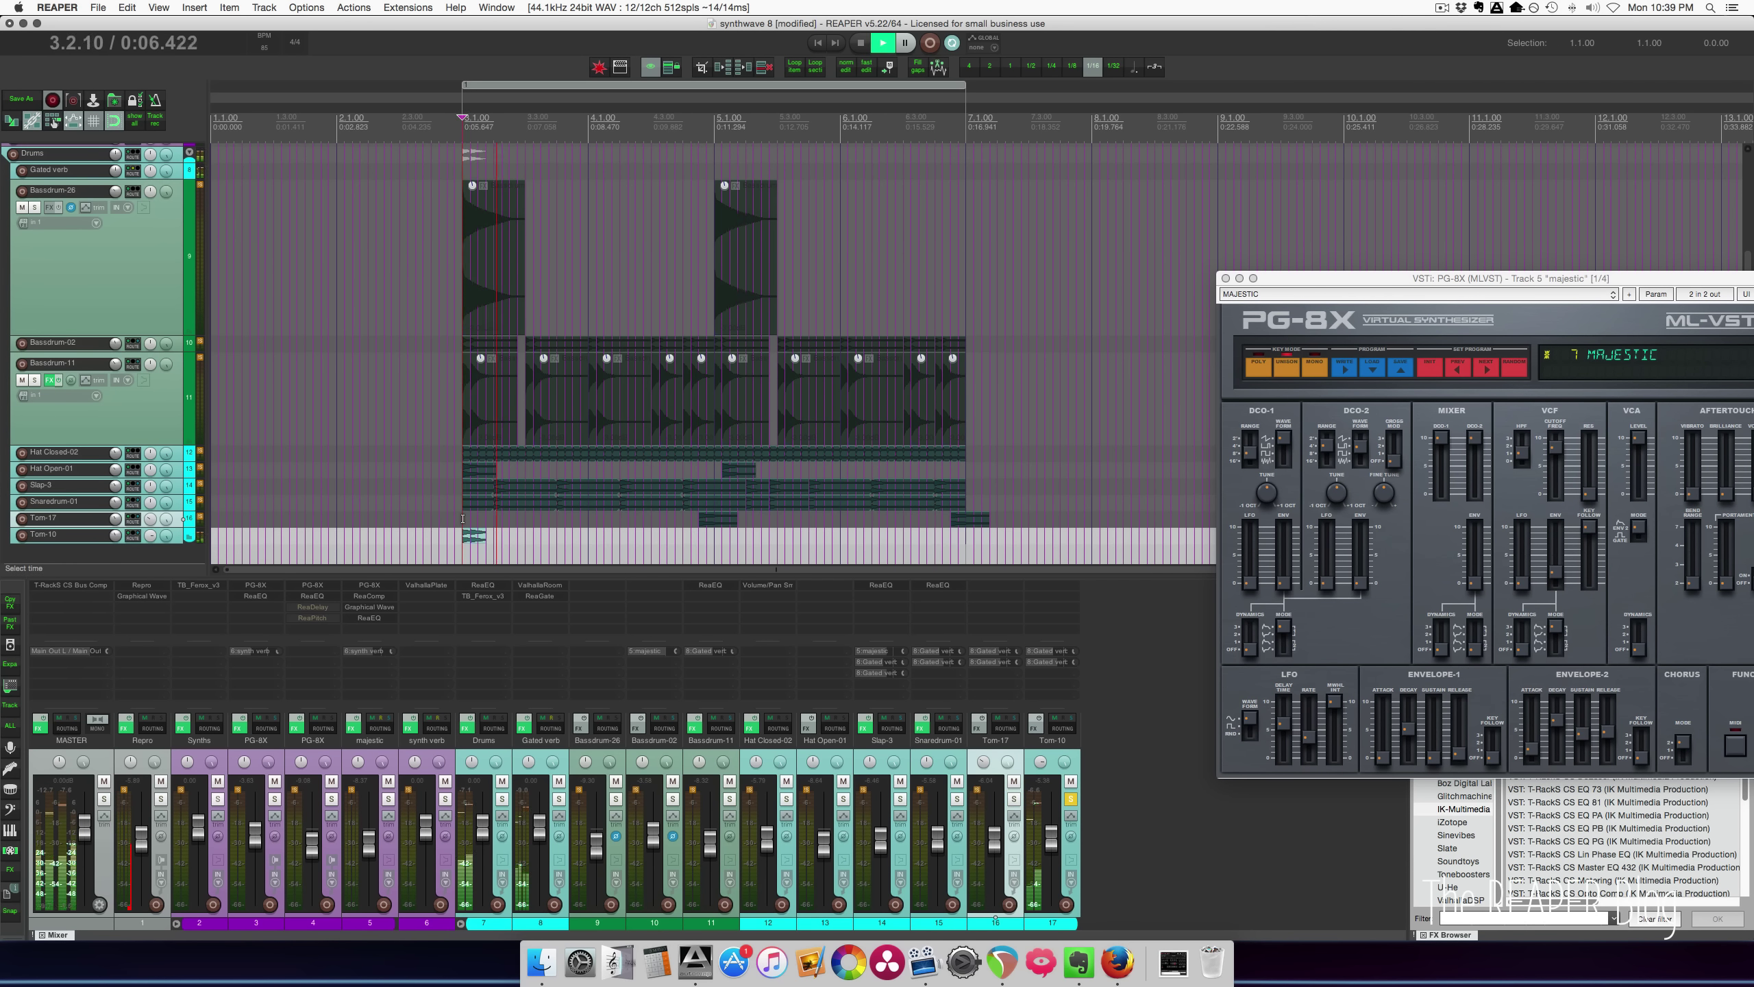
{"action": "key", "text": "space"}
{"action": "left_click", "coordinate": [1071, 800]}
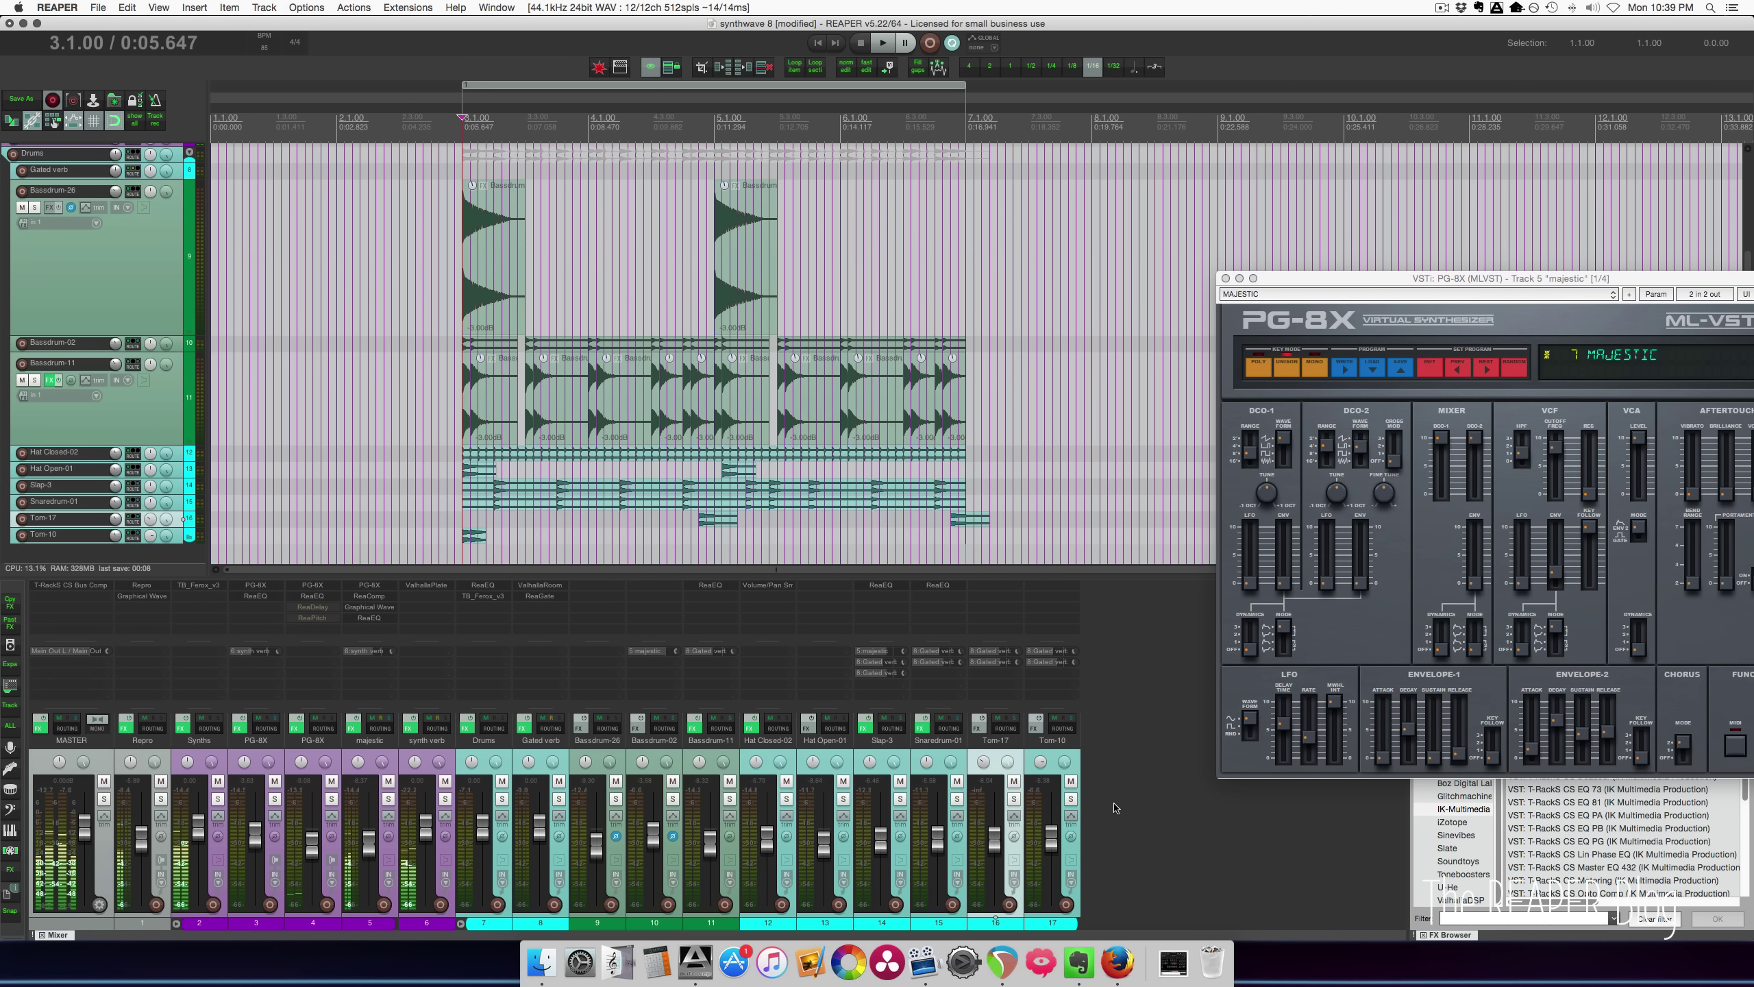
Solo the Drums folder track, play back the full drum pattern, and stop playback.
{"action": "left_click", "coordinate": [503, 800]}
{"action": "key", "text": "space"}
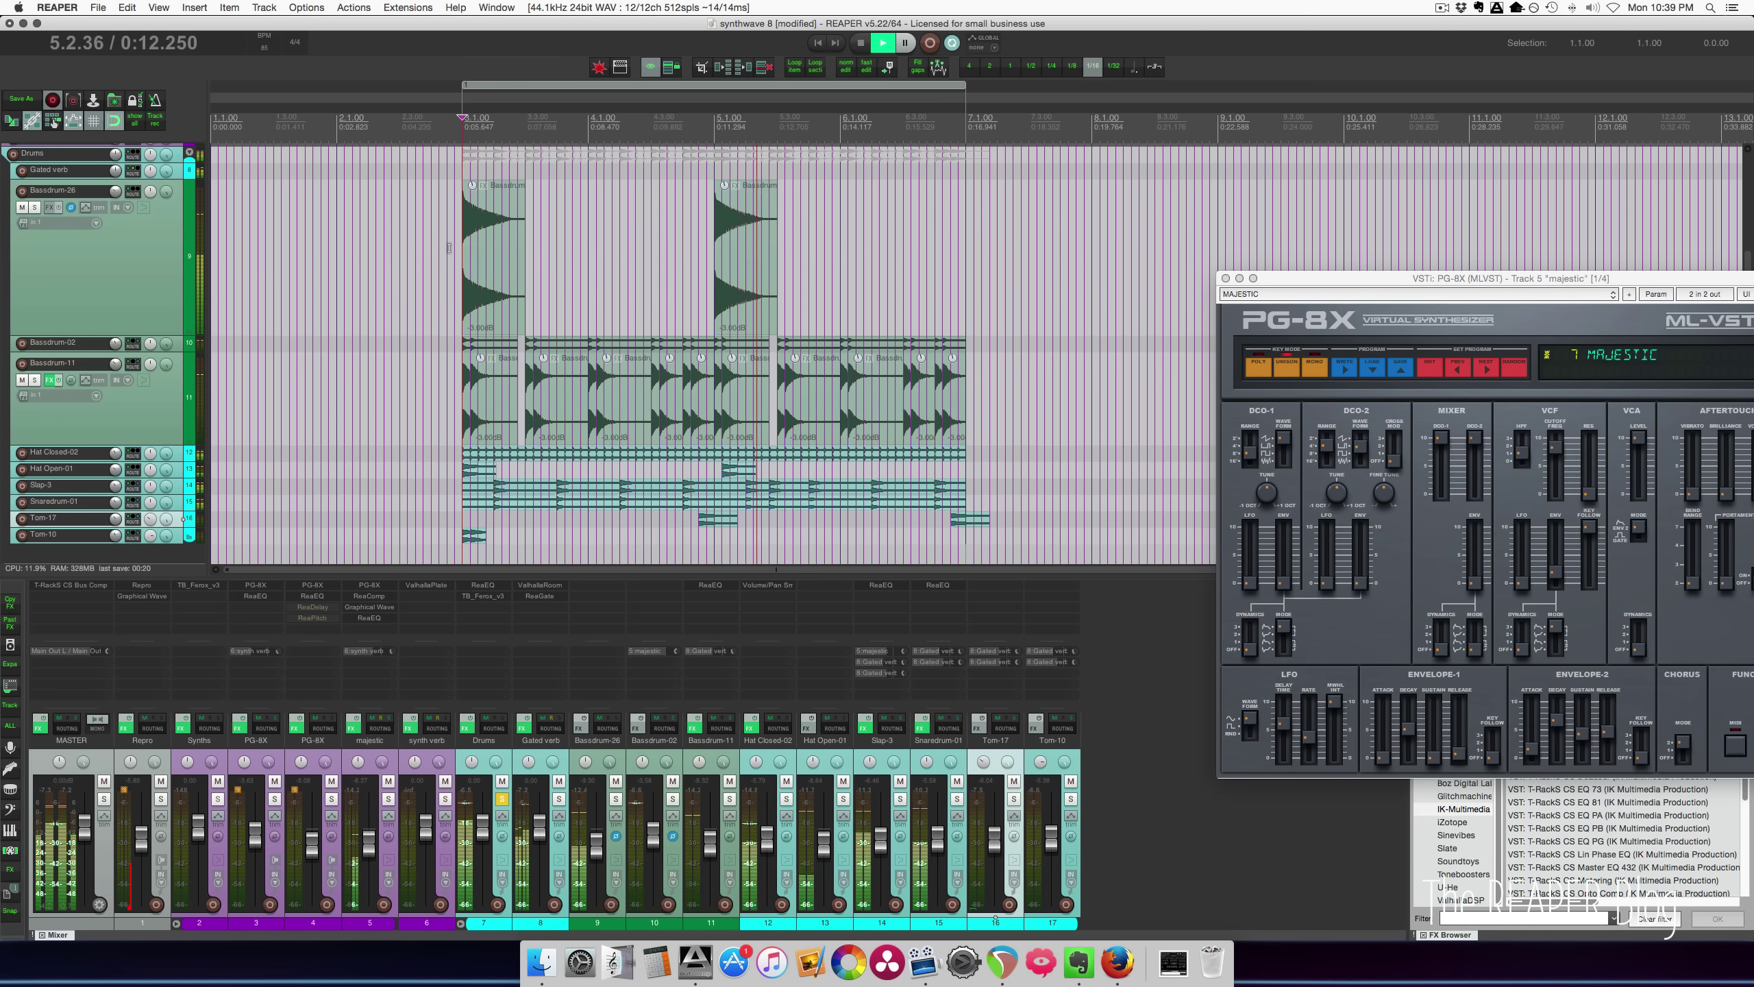
{"action": "key", "text": "space"}
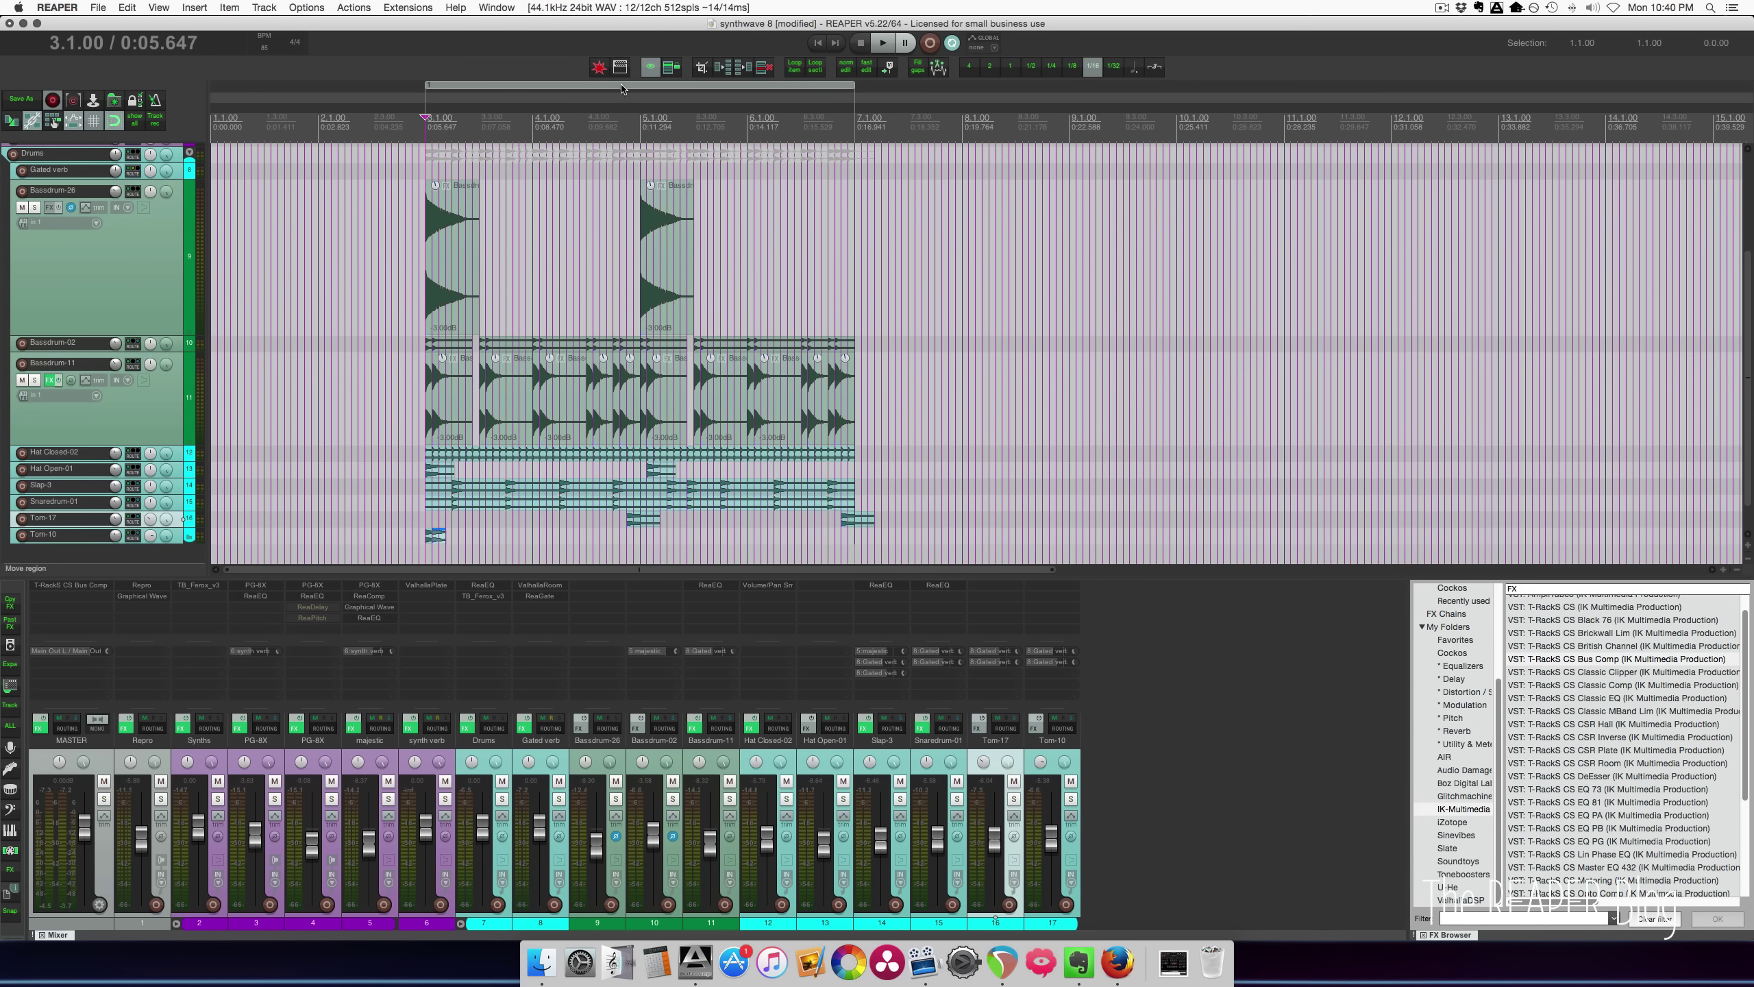
Copy the four-bar region end to end repeatedly until the material fills bars 3 to 35.
{"action": "left_click_drag", "start_coordinate": [849, 97], "coordinate": [849, 96]}
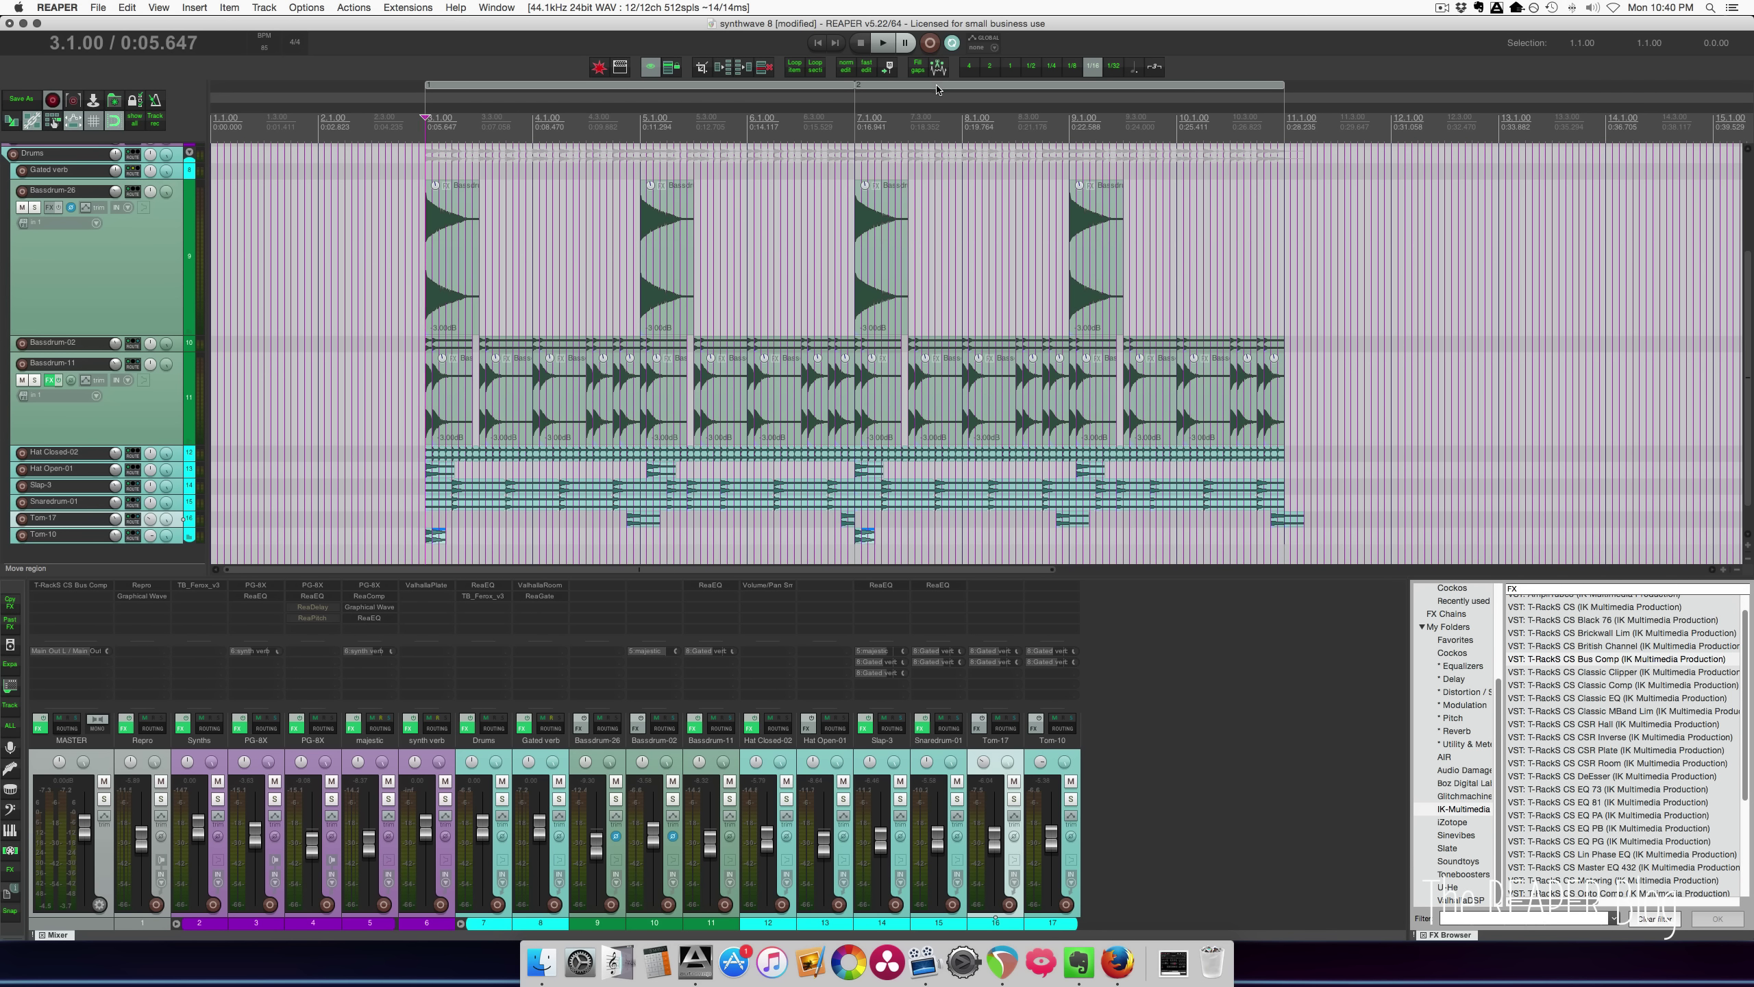
{"action": "left_click_drag", "start_coordinate": [1271, 94], "coordinate": [1273, 95]}
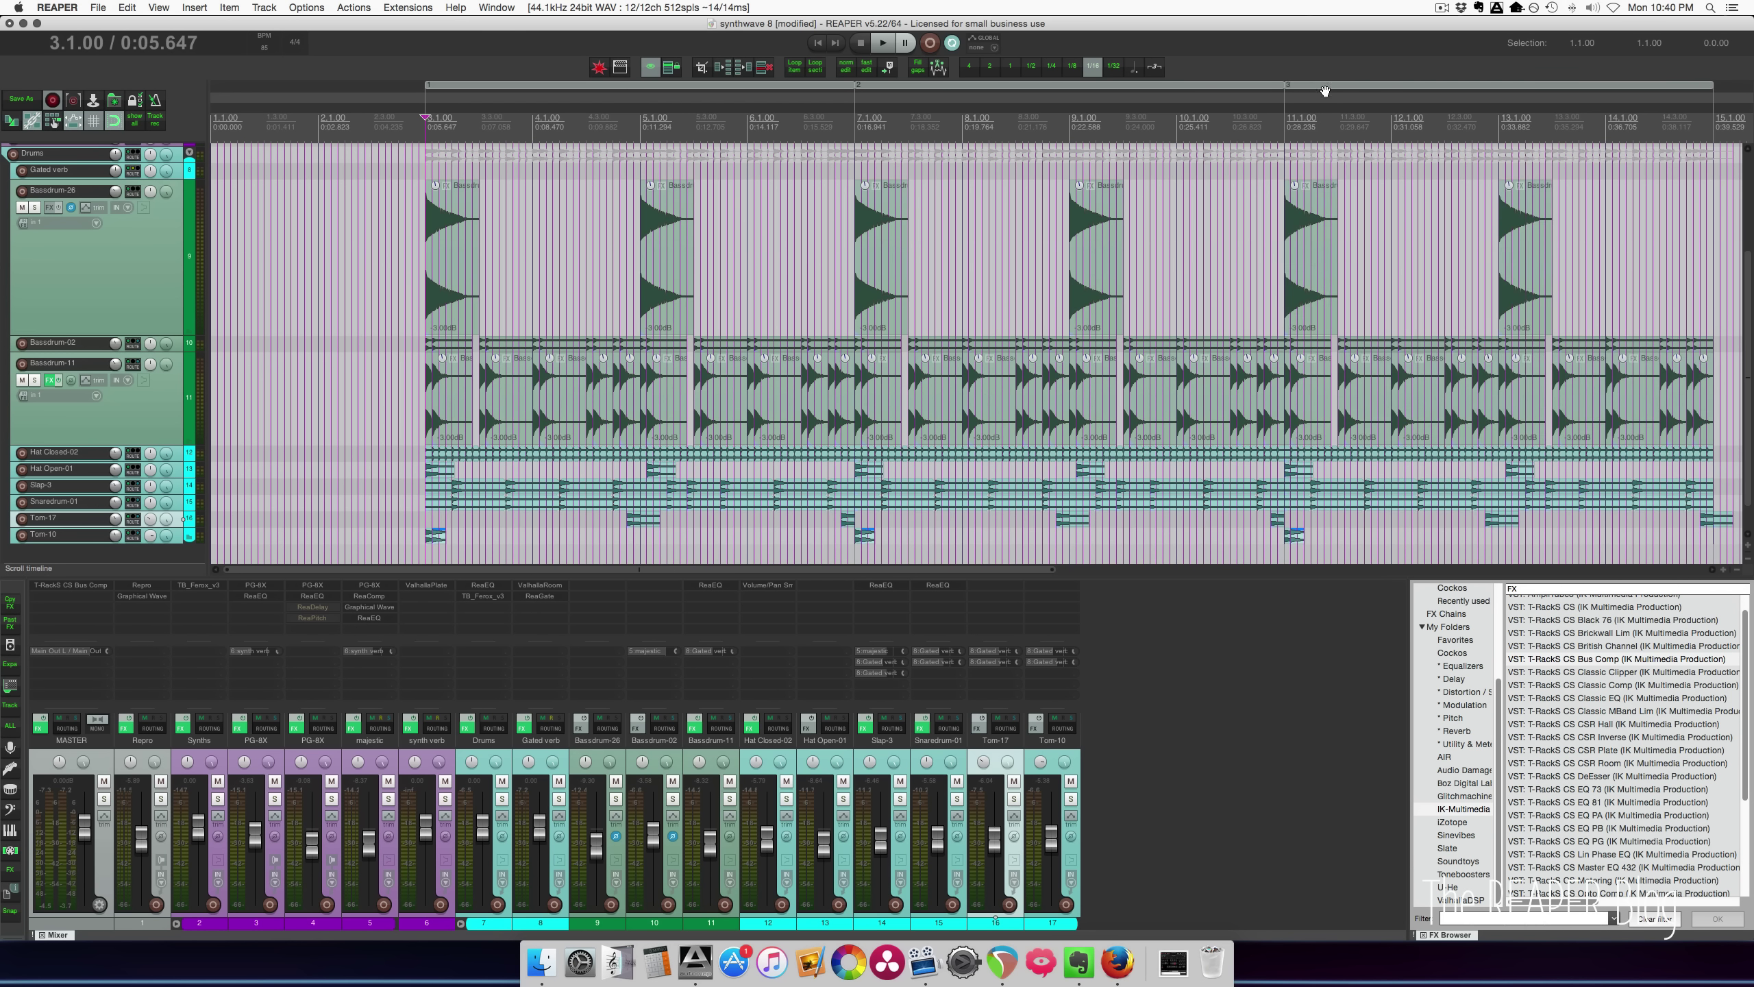
{"action": "scroll", "coordinate": [1318, 94], "scroll_direction": "down", "scroll_amount": 5}
{"action": "left_click_drag", "start_coordinate": [752, 88], "coordinate": [775, 93]}
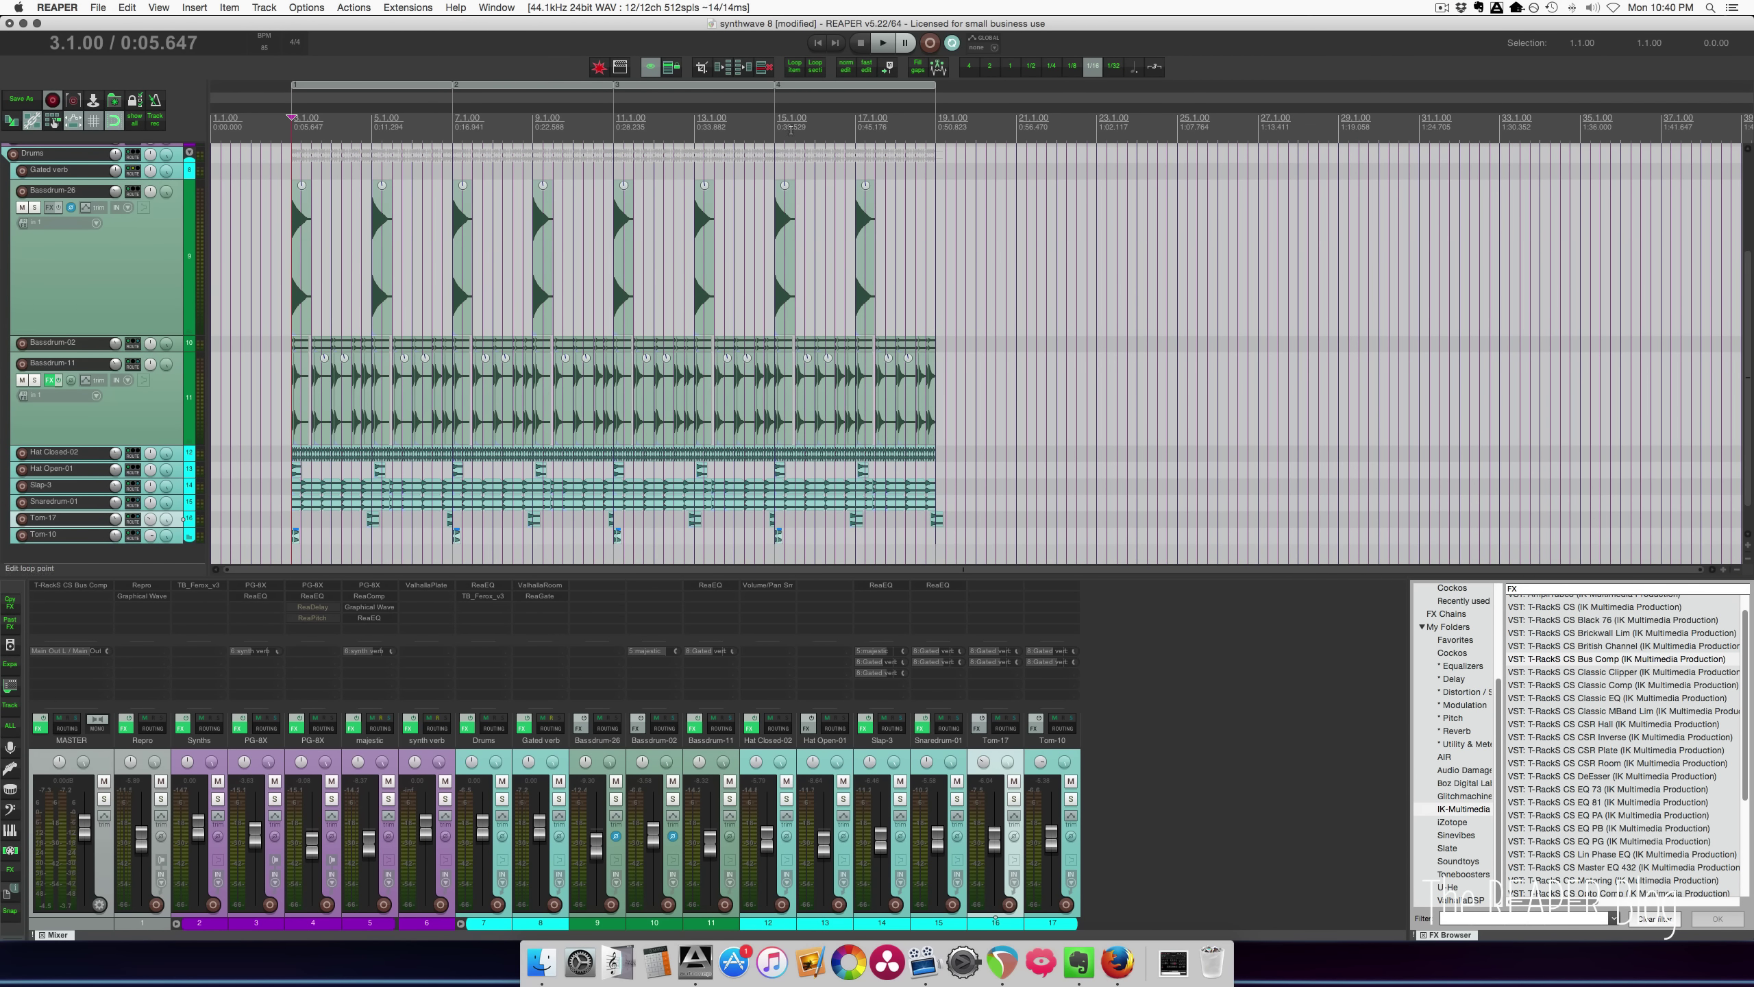
{"action": "left_click_drag", "start_coordinate": [900, 90], "coordinate": [933, 91]}
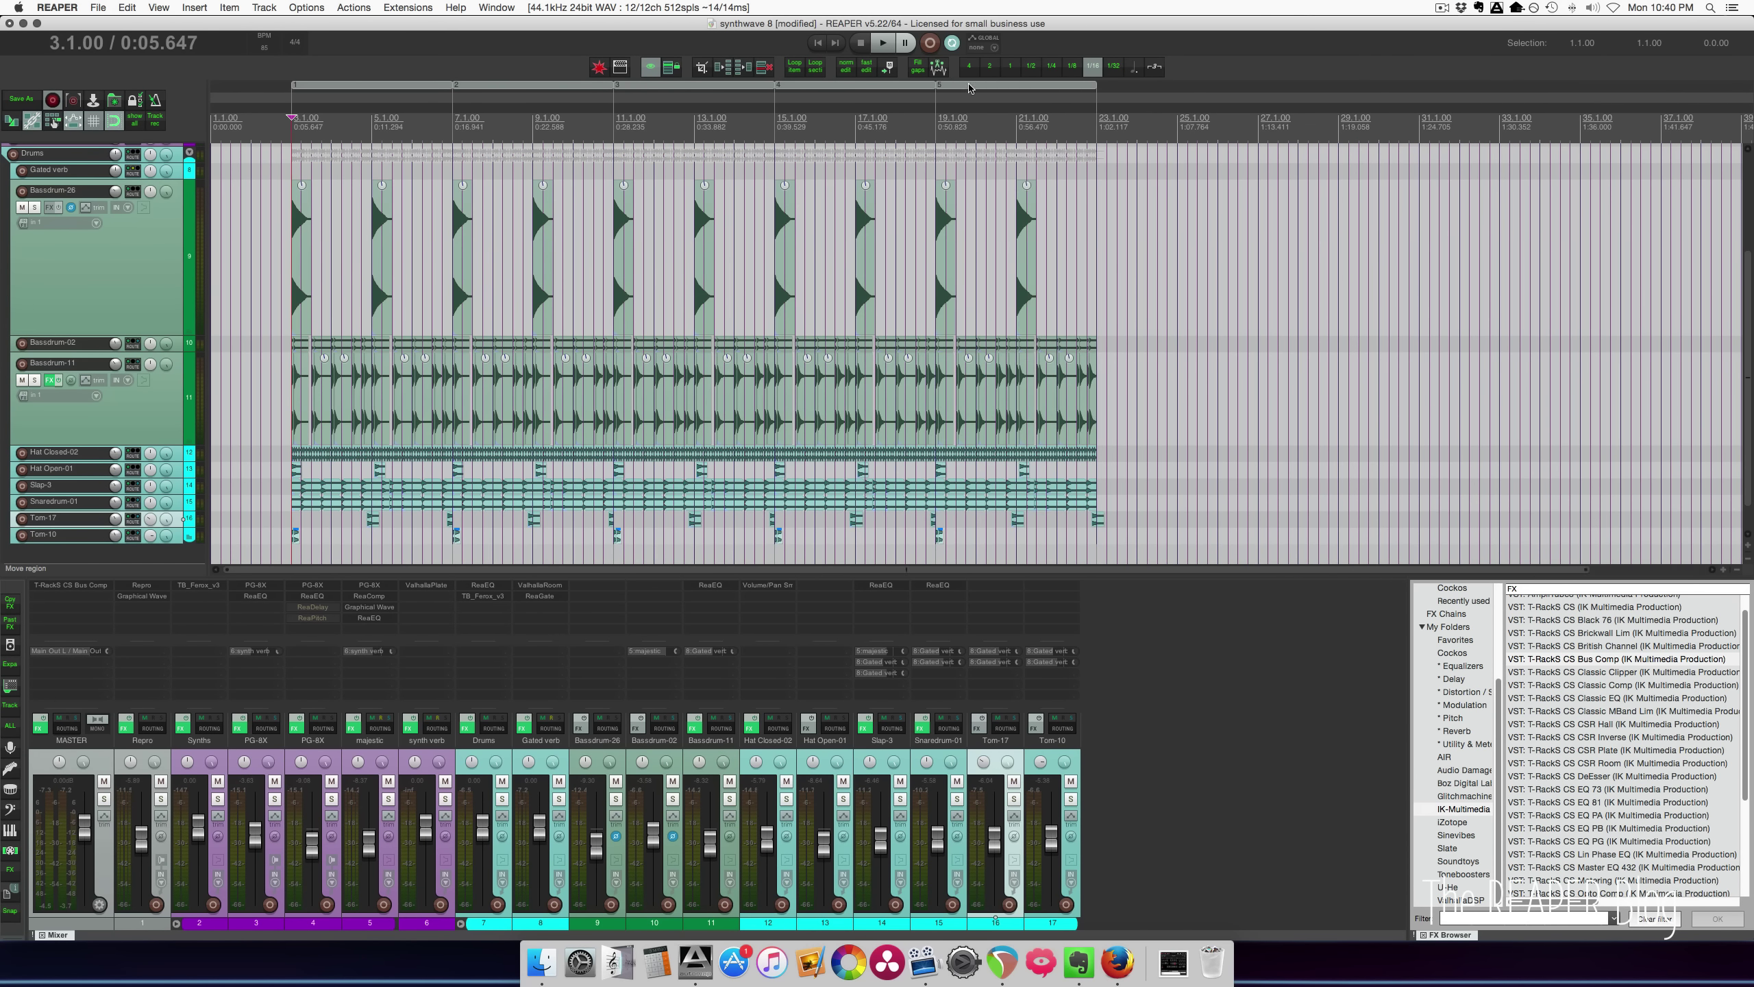
{"action": "left_click_drag", "start_coordinate": [1060, 89], "coordinate": [1376, 90]}
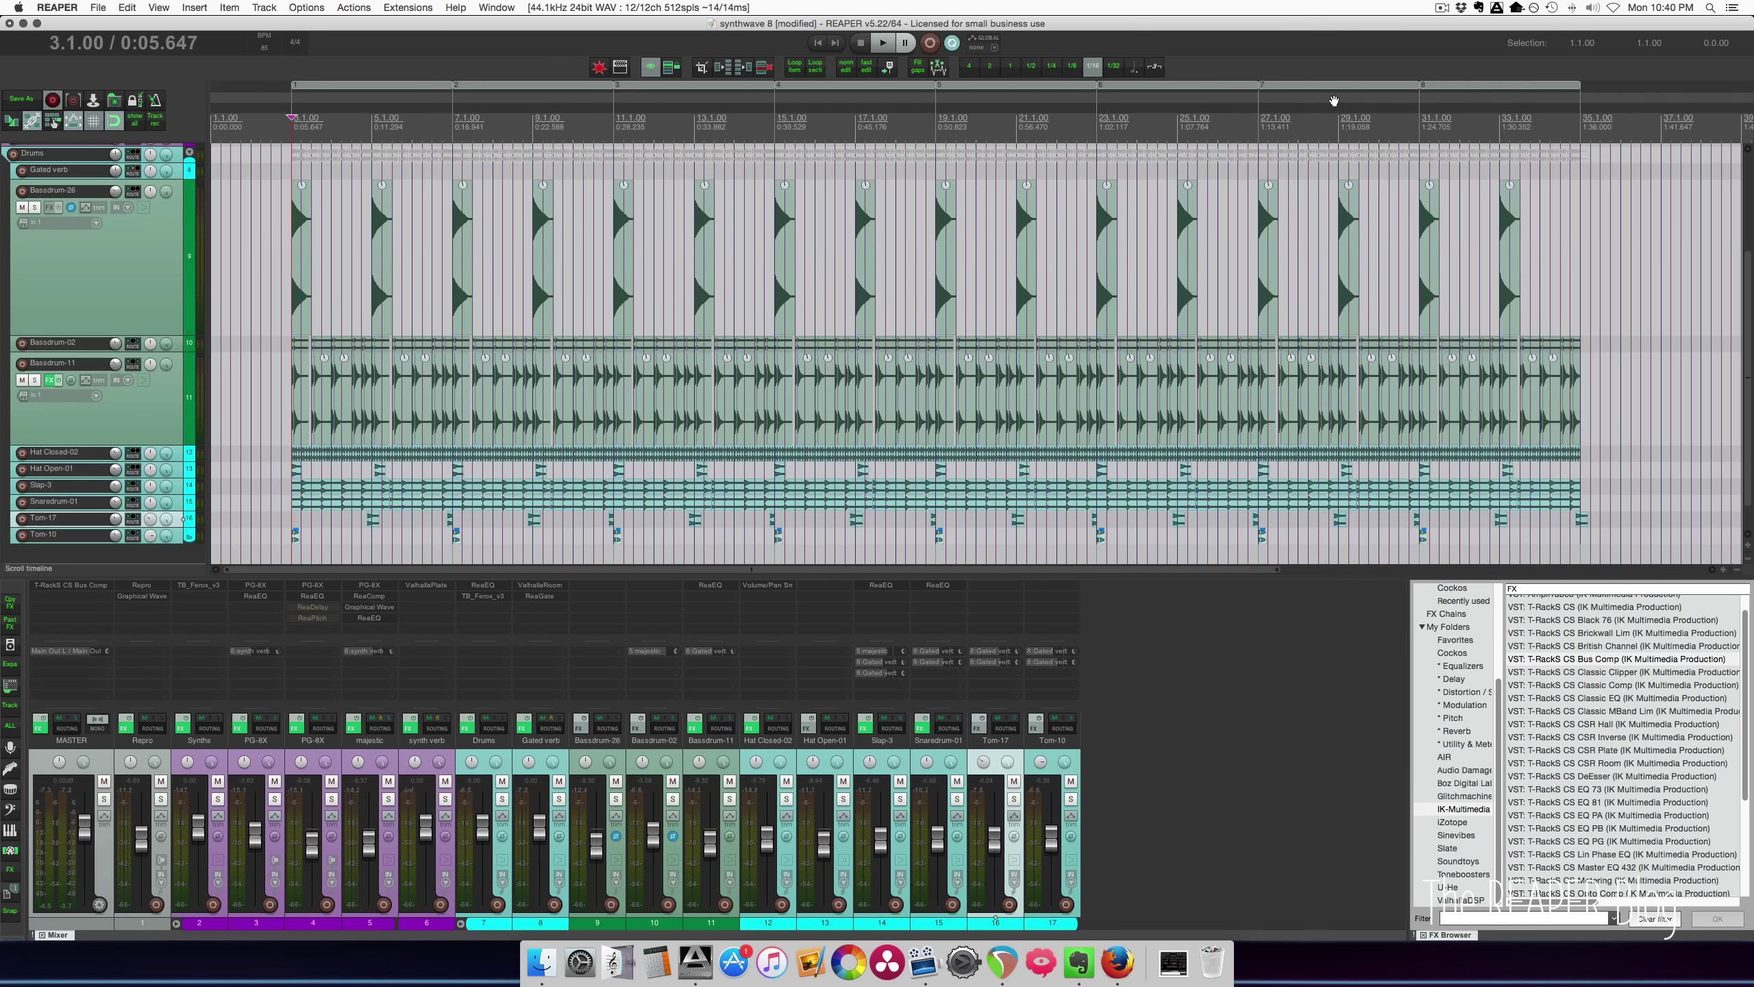
Select all items across every track and mute them.
{"action": "scroll", "coordinate": [373, 322], "scroll_direction": "up", "scroll_amount": 5}
{"action": "scroll", "coordinate": [413, 315], "scroll_direction": "down", "scroll_amount": 8}
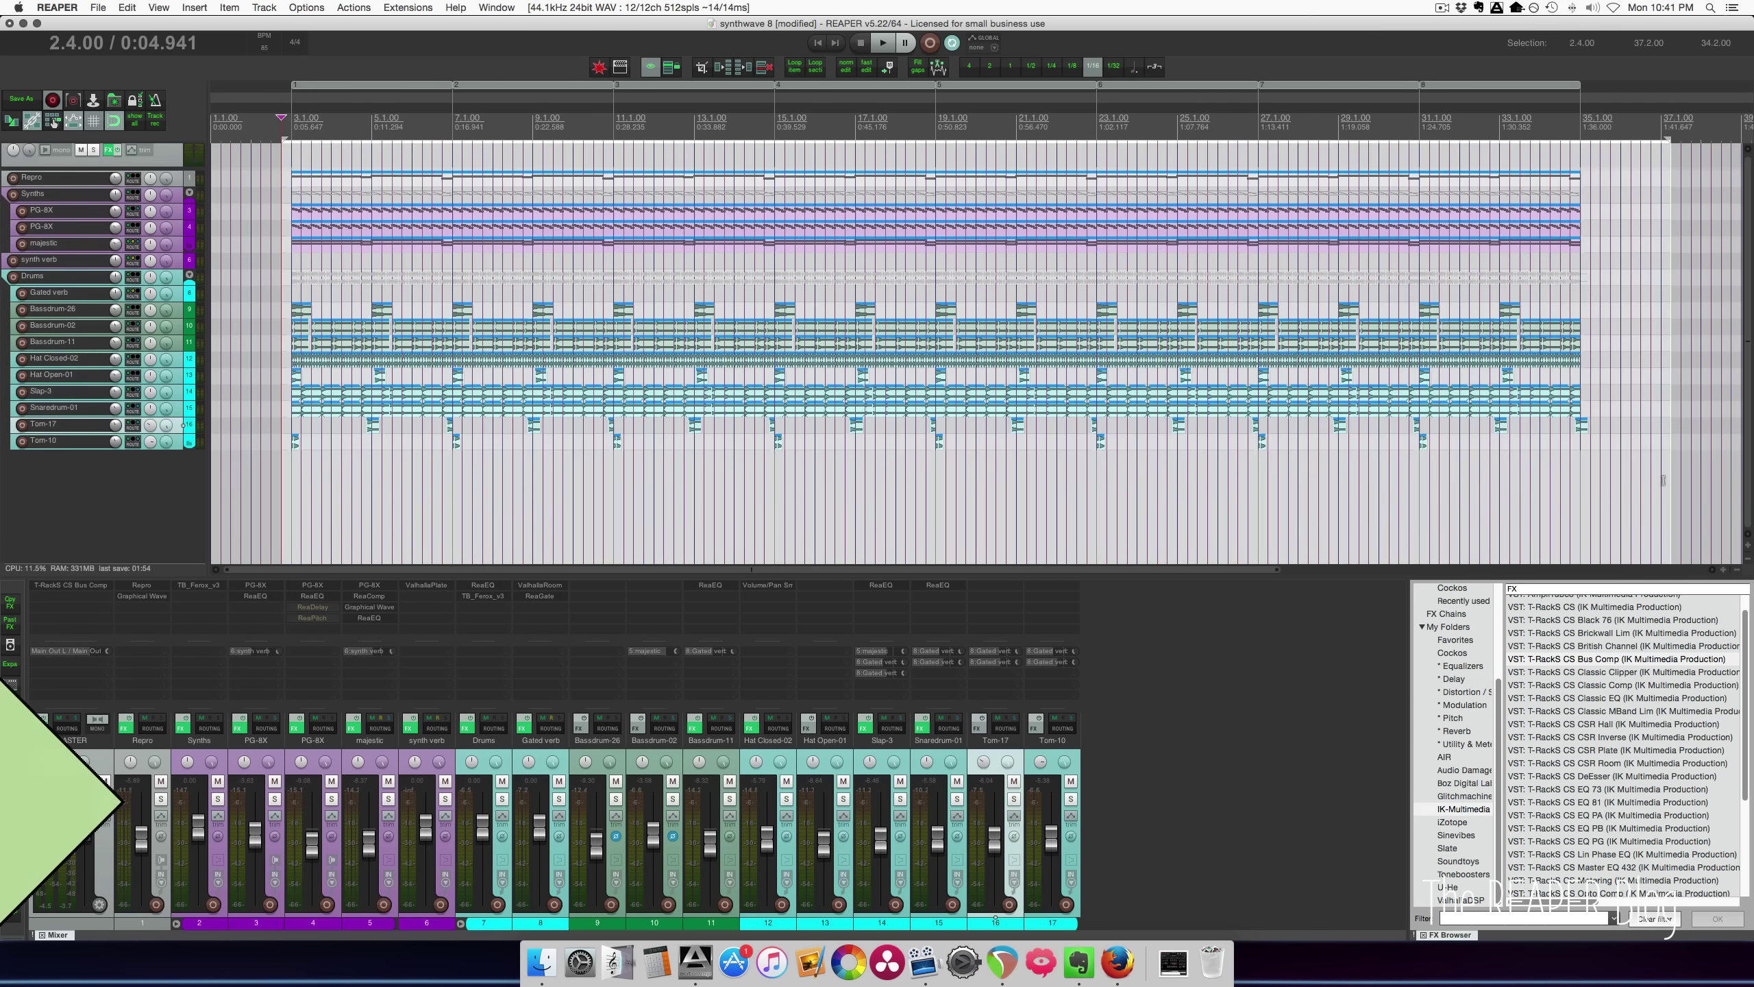
{"action": "key", "text": "F5"}
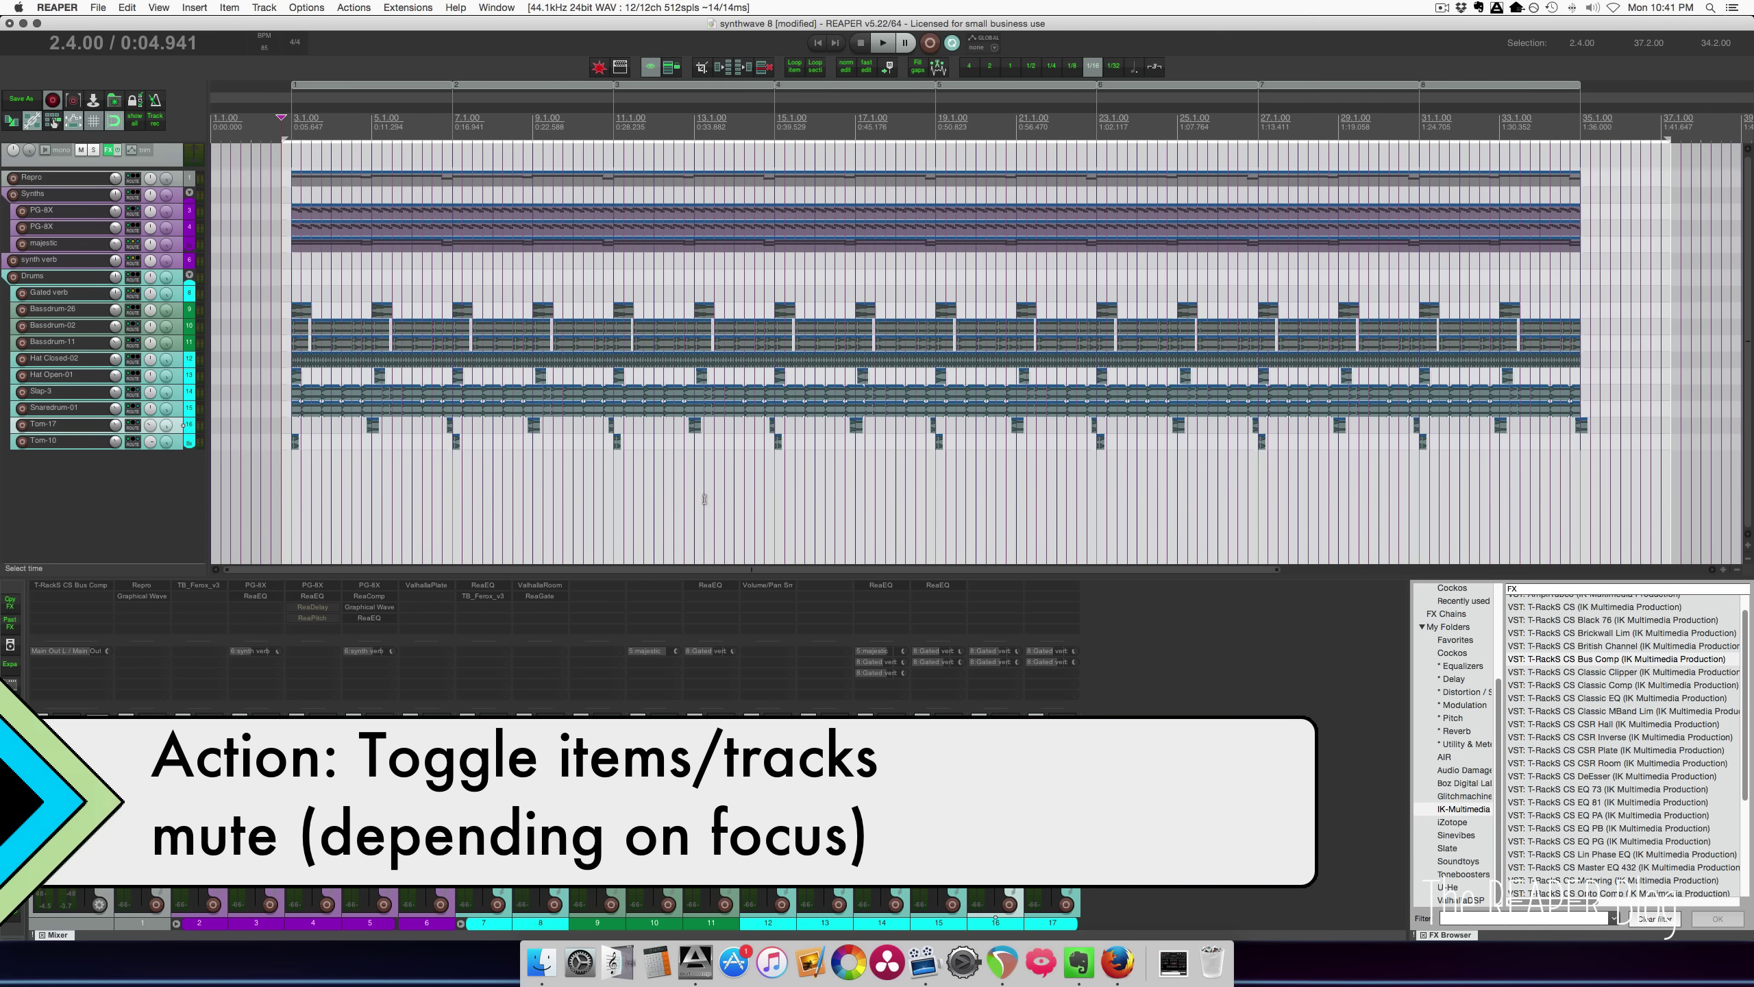
Enlarge the lower PG-8X track and unmute its items from bar 3 to bar 7.
{"action": "left_click", "coordinate": [334, 277]}
{"action": "left_click", "coordinate": [352, 228]}
{"action": "scroll", "coordinate": [417, 331], "scroll_direction": "up", "scroll_amount": 4}
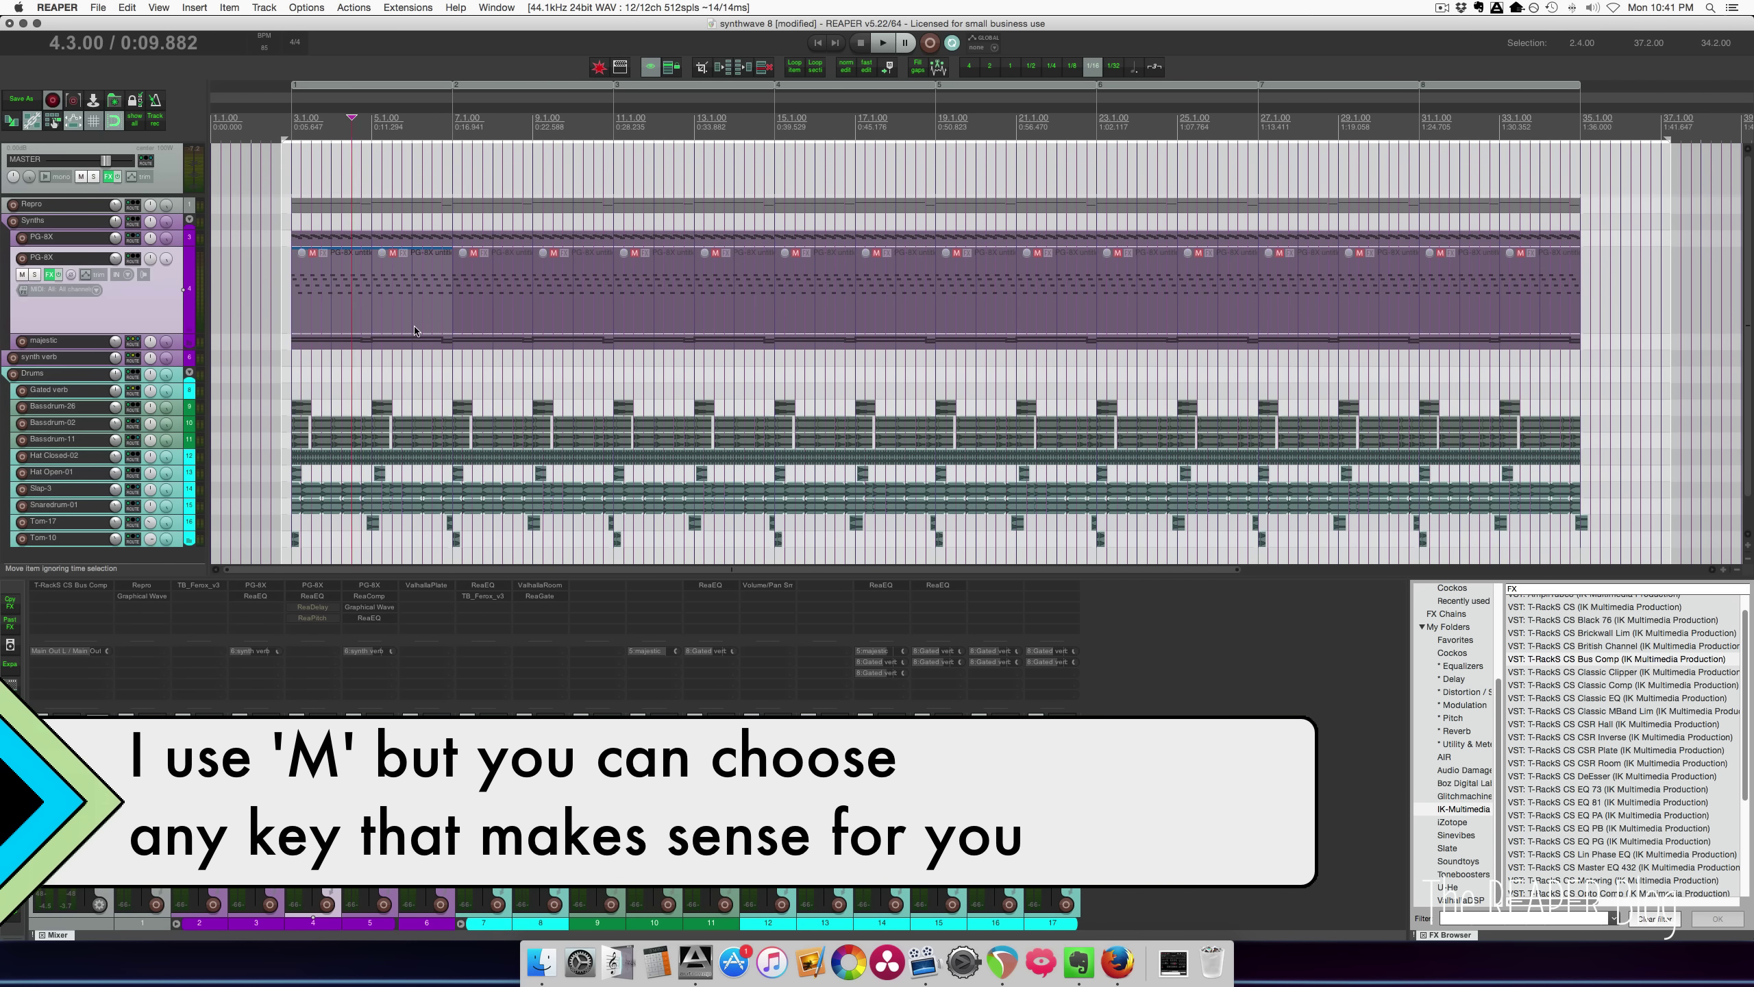
{"action": "key", "text": "m"}
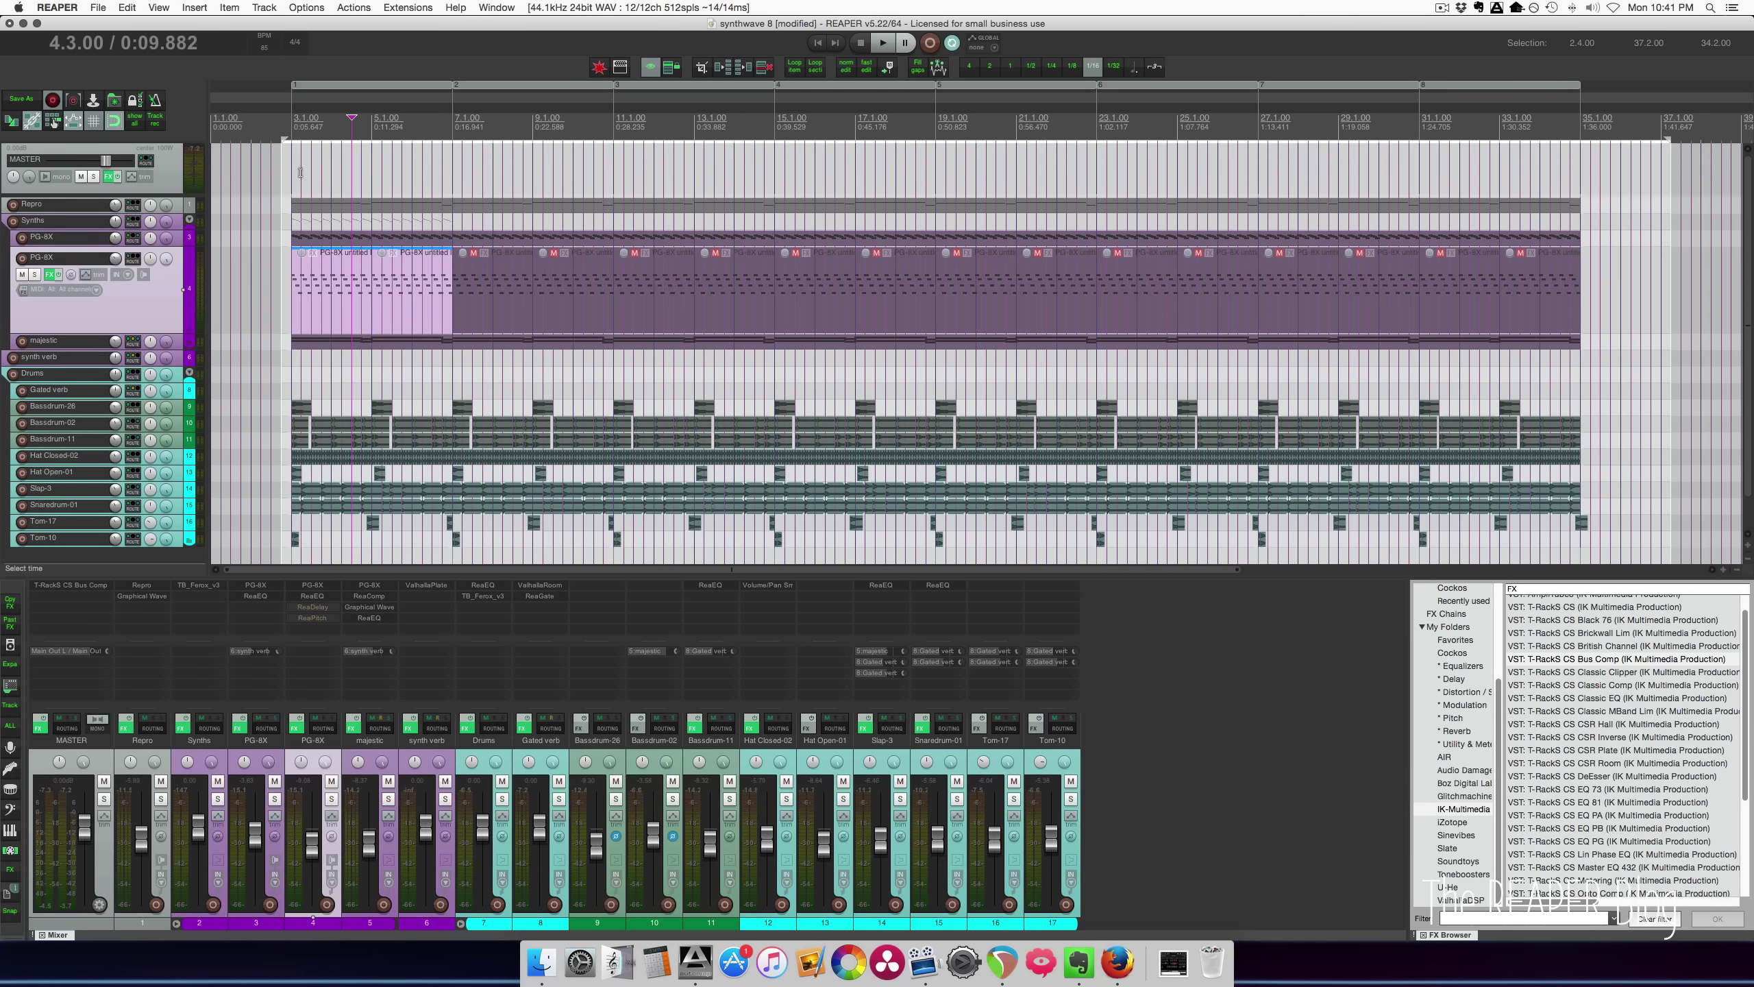
Enlarge the Bassdrum-02 track, unmute its items from bar 3 to bar 7, and clear the time selection.
{"action": "left_click", "coordinate": [288, 178]}
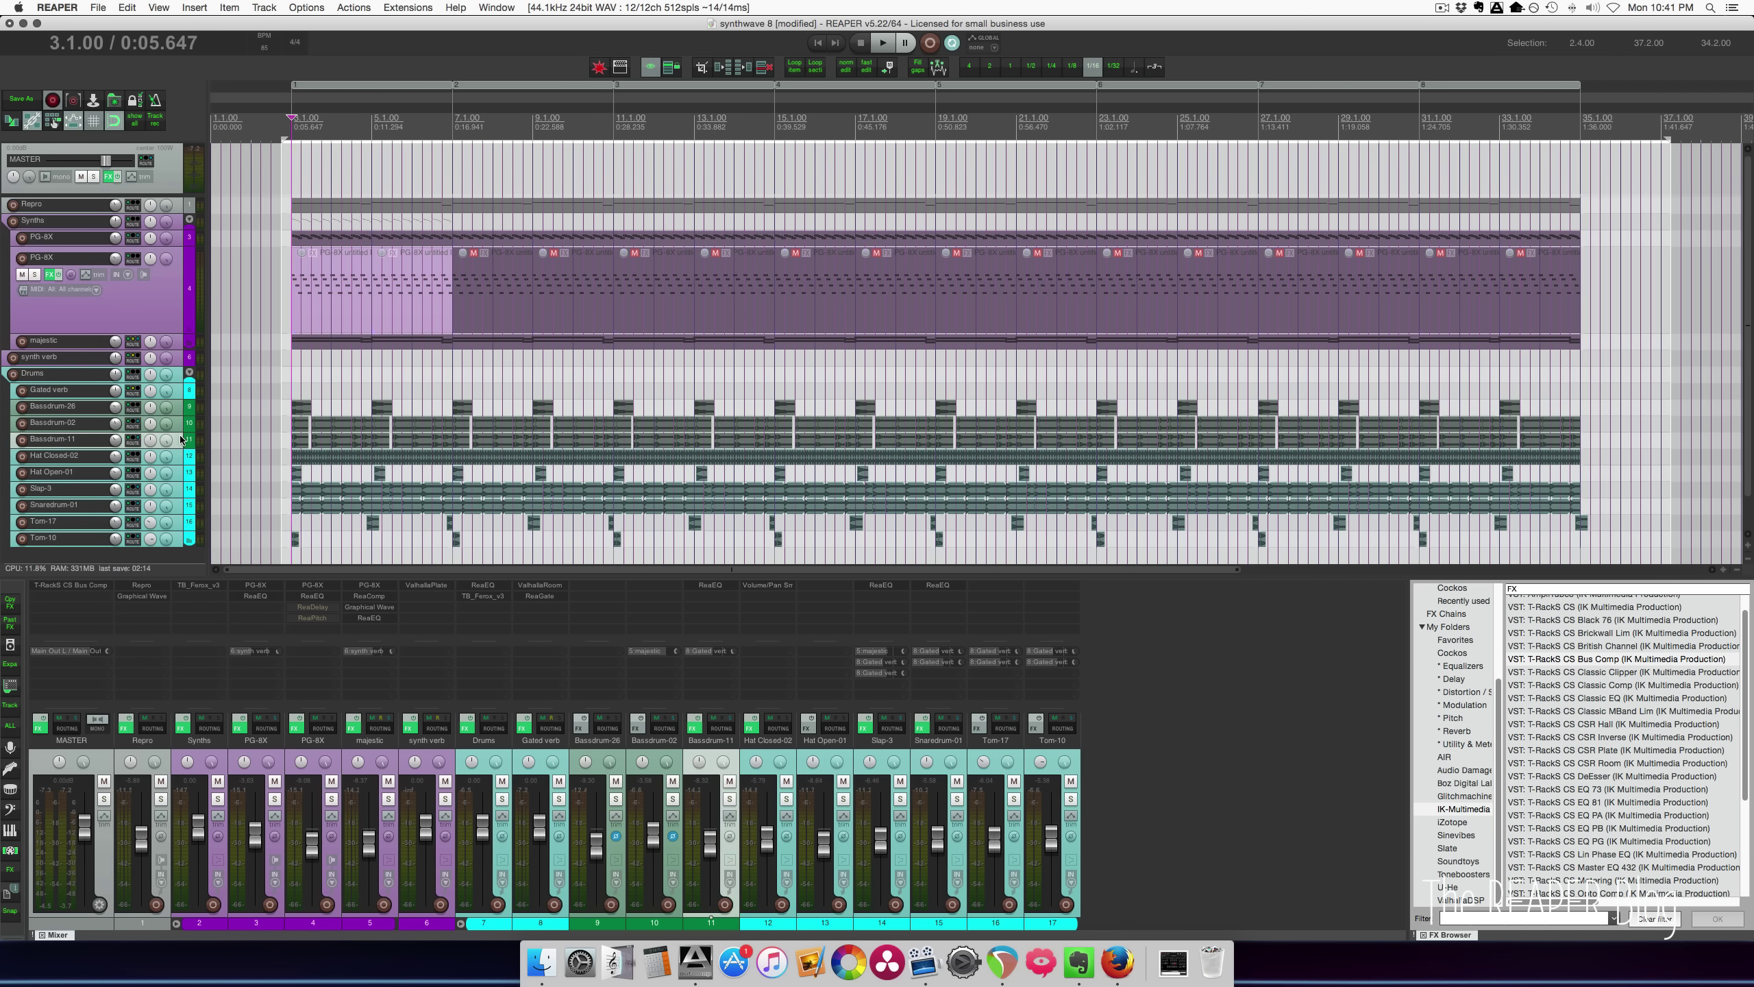
{"action": "left_click", "coordinate": [180, 429]}
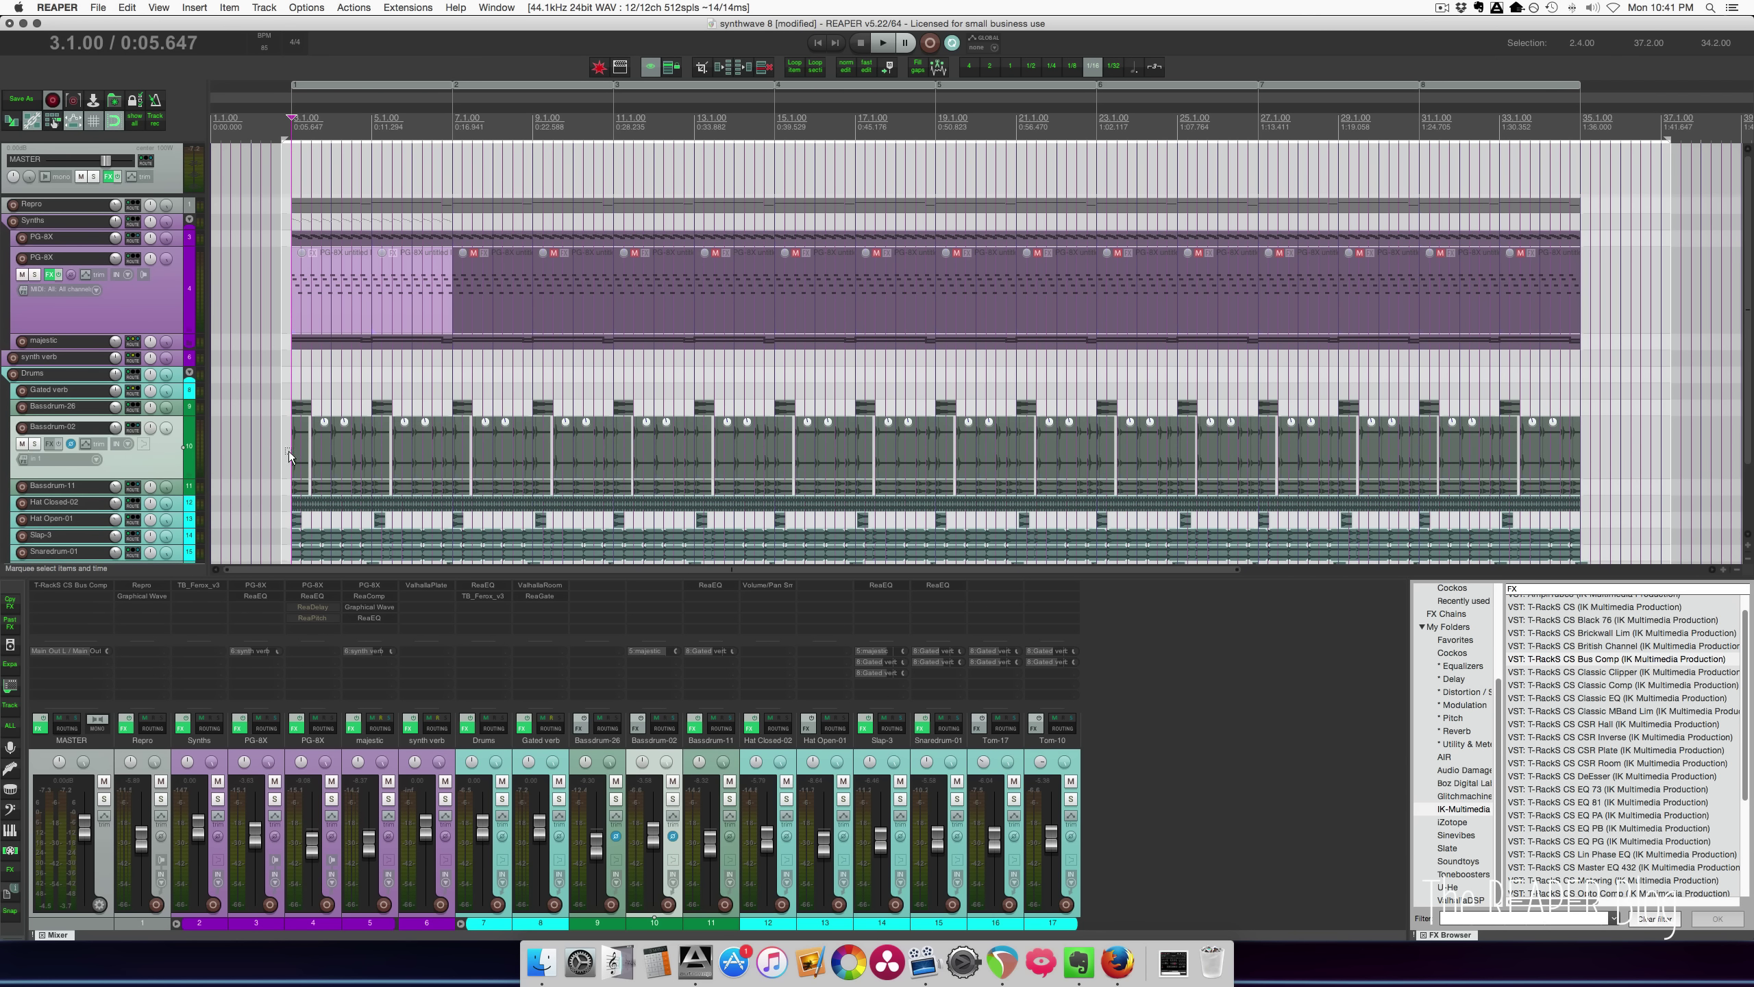
{"action": "left_click_drag", "start_coordinate": [287, 451], "coordinate": [452, 460]}
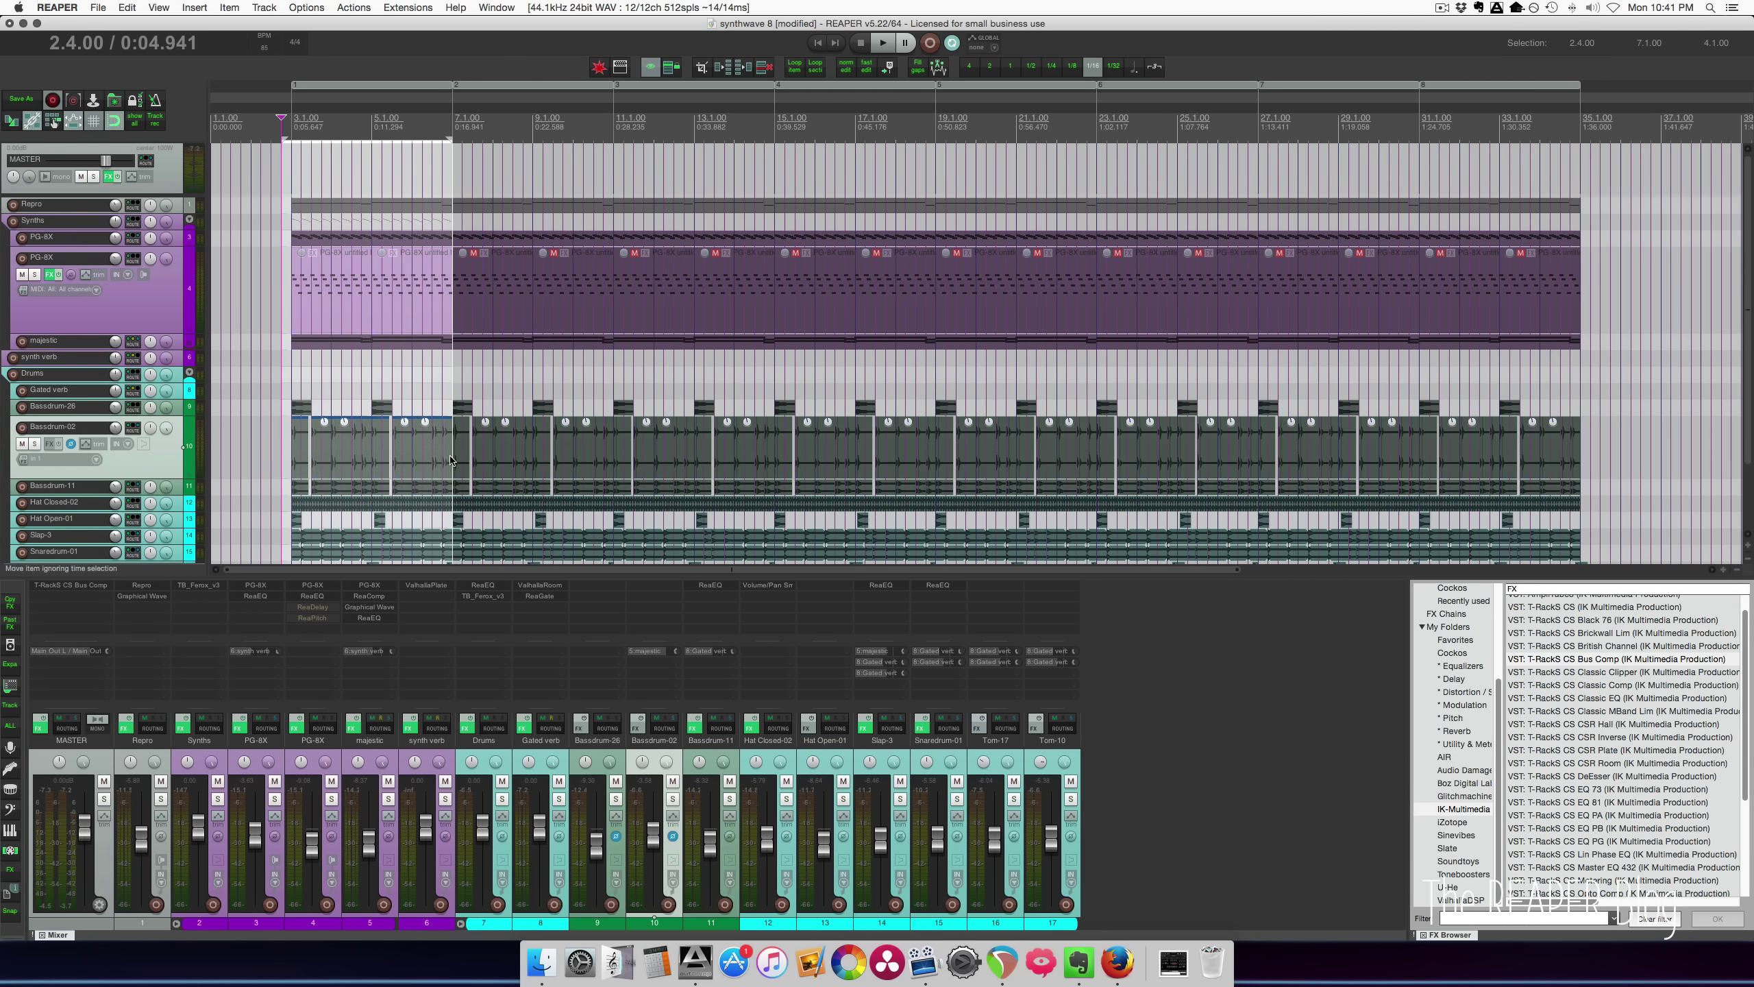
{"action": "left_click", "coordinate": [444, 472]}
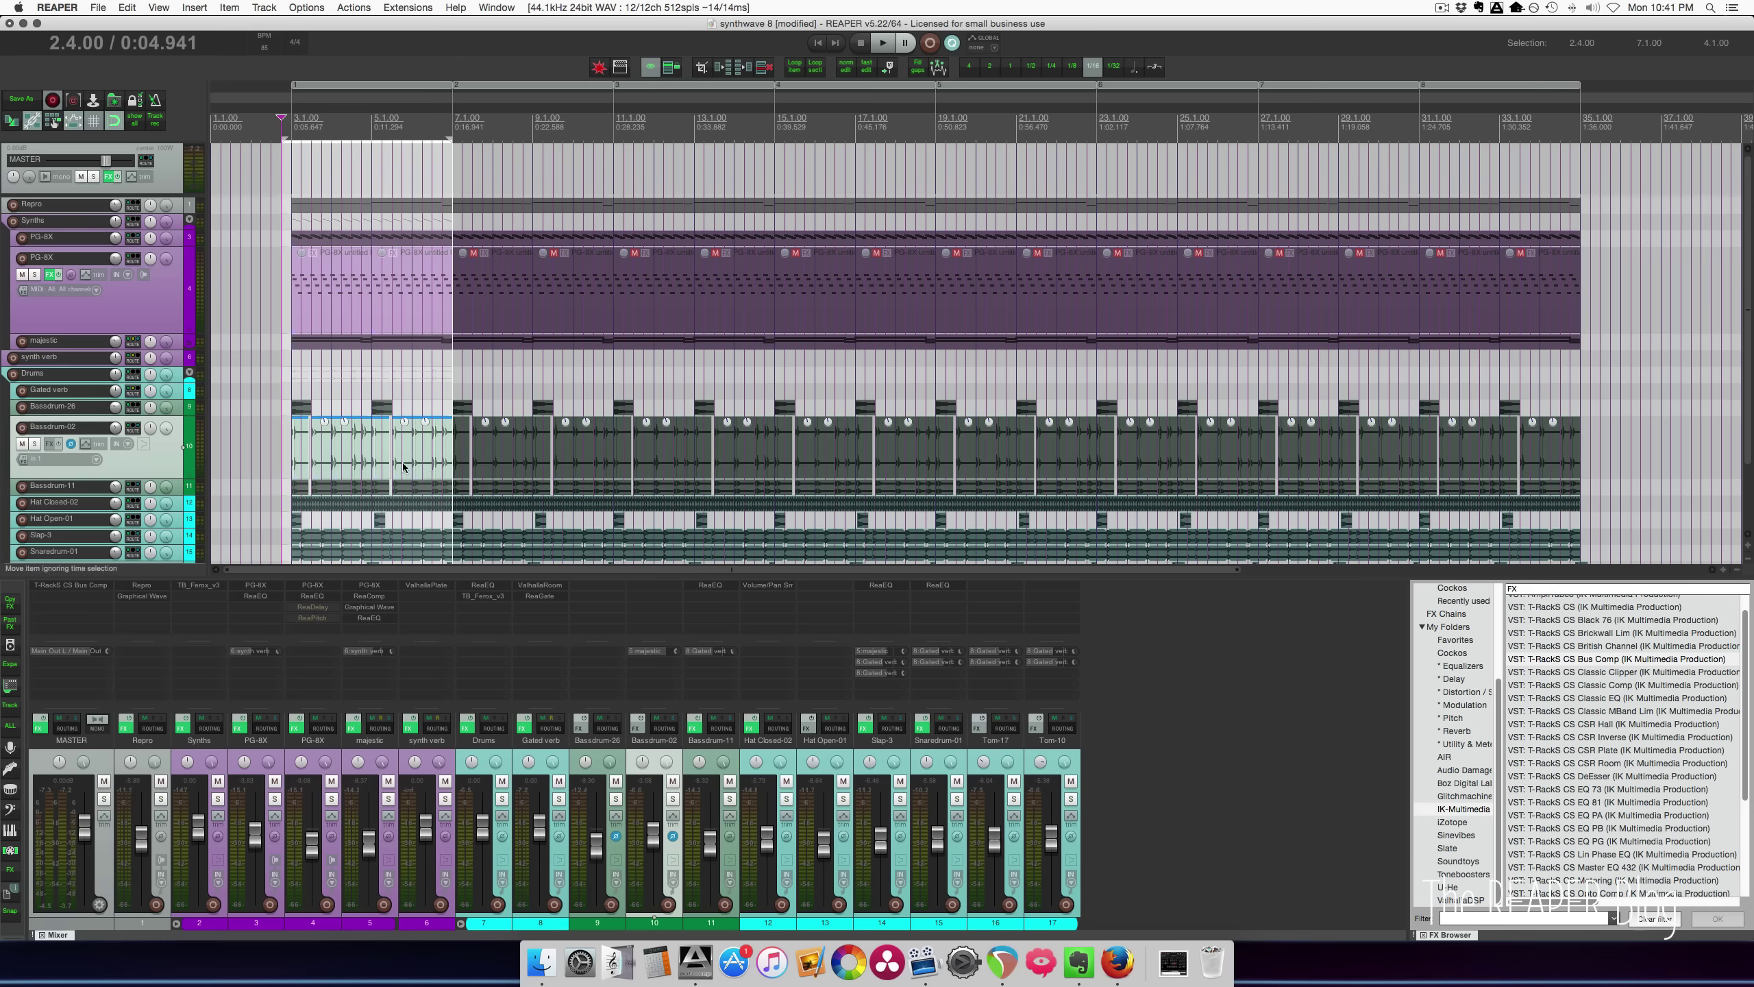
{"action": "key", "text": "Escape"}
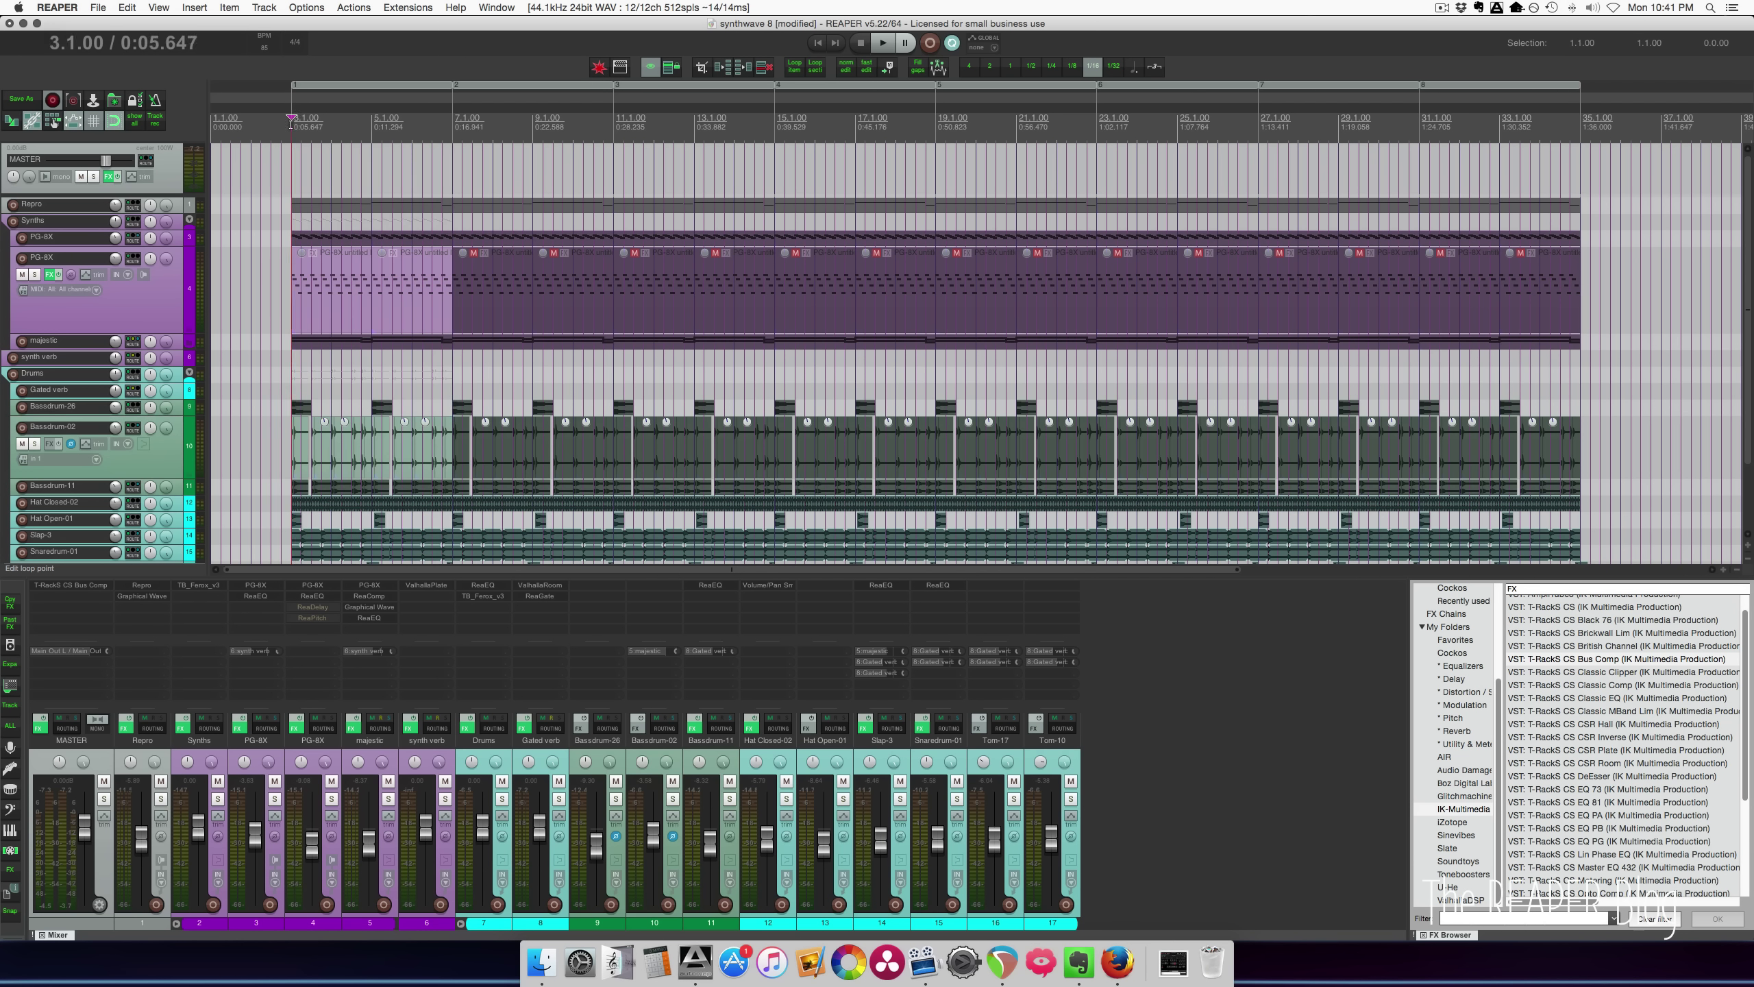
Play the arrangement from bar 3 to hear the unmuted PG-8X and bass drum parts, and stop playback.
{"action": "key", "text": "space"}
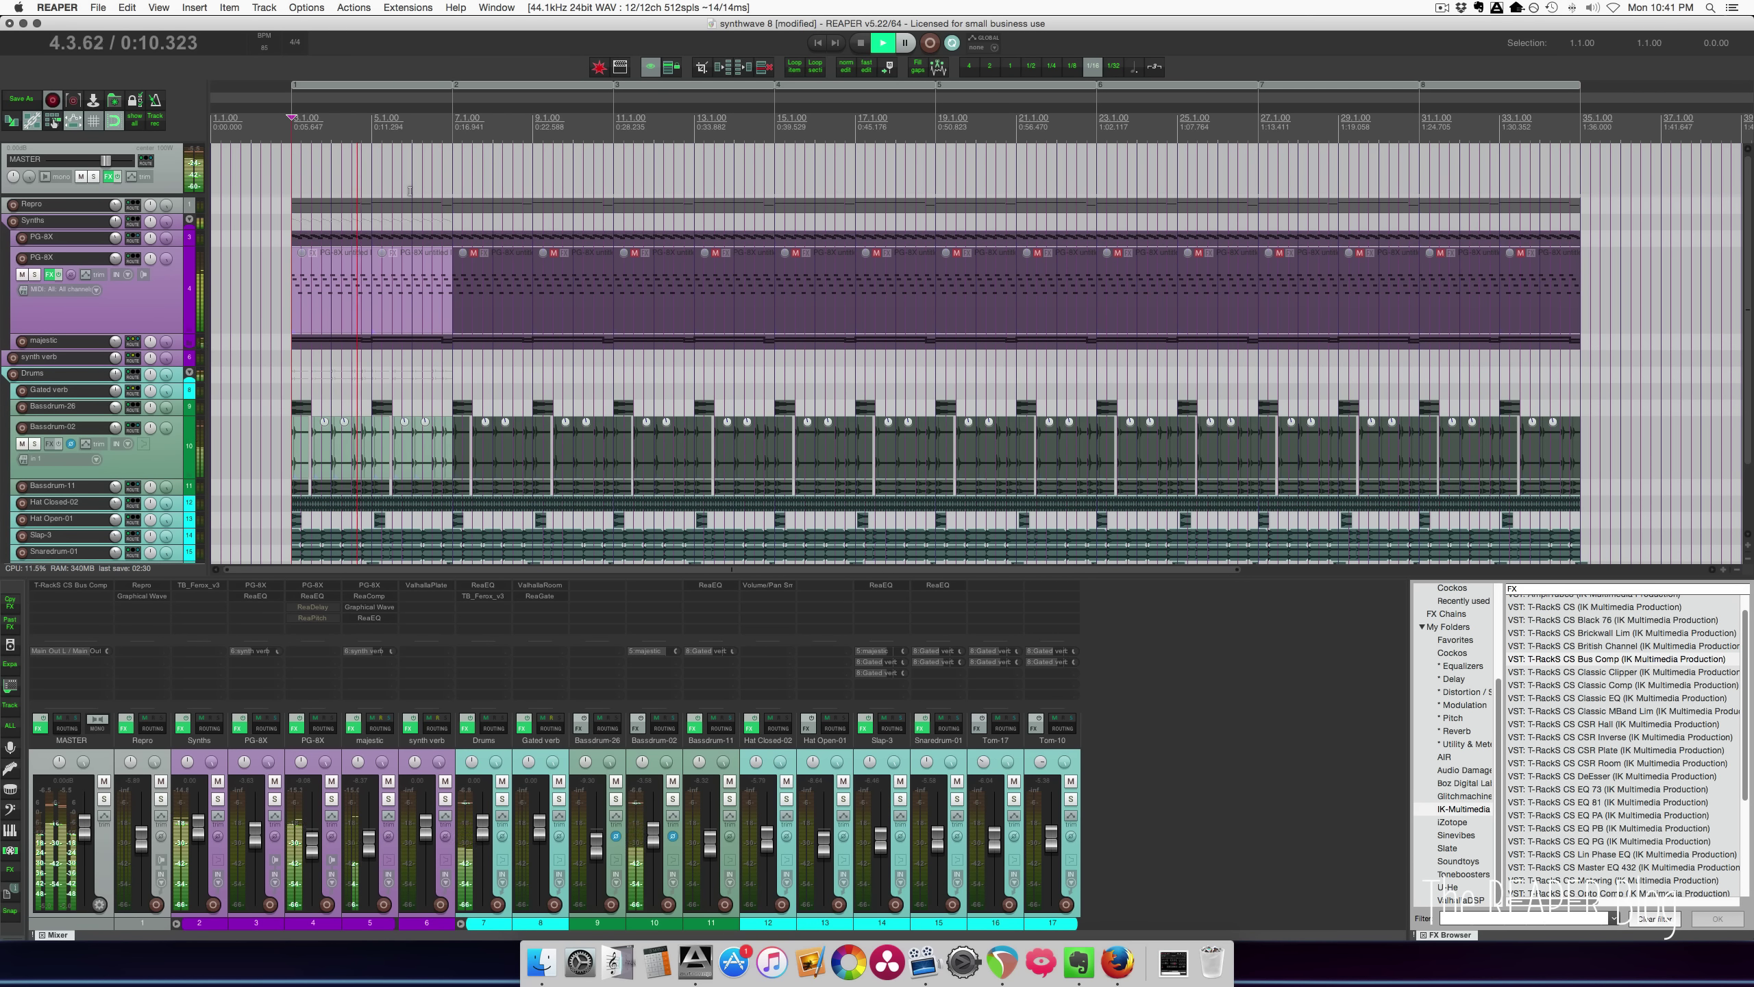
{"action": "scroll", "coordinate": [447, 211], "scroll_direction": "down", "scroll_amount": 3}
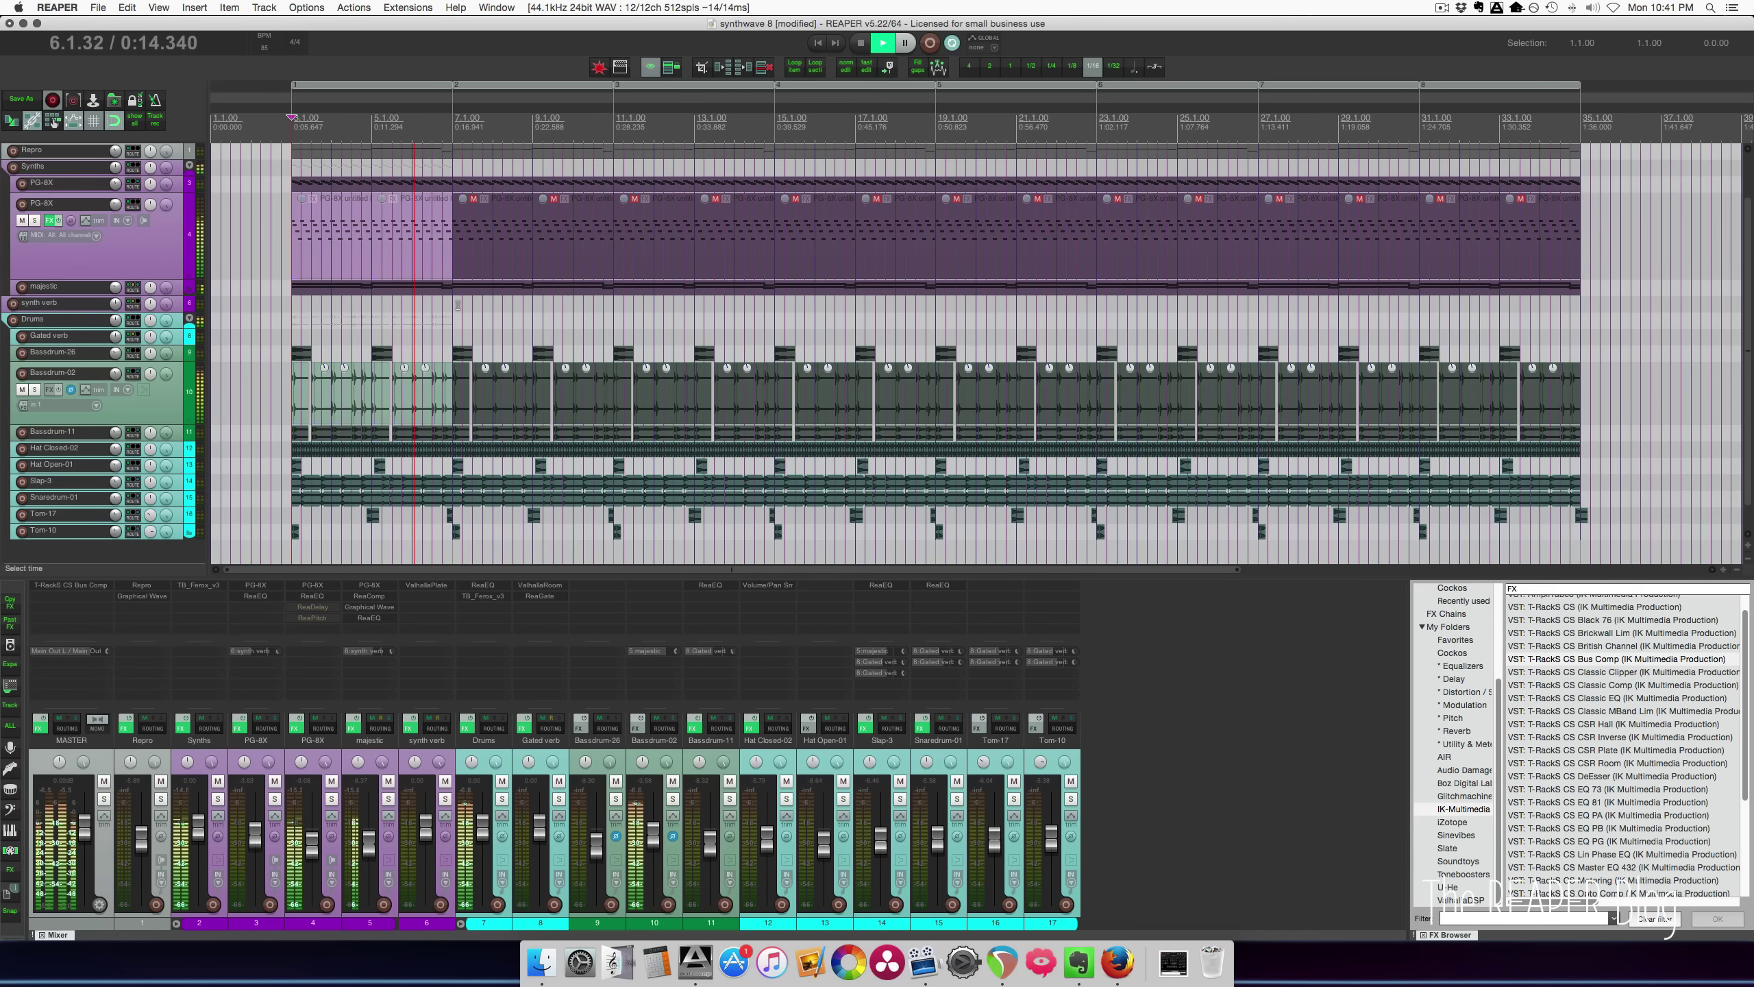
{"action": "key", "text": "space"}
Unmute the items of the lower PG-8X track and the majestic track from bar 7 to bar 11.
{"action": "left_click", "coordinate": [503, 244]}
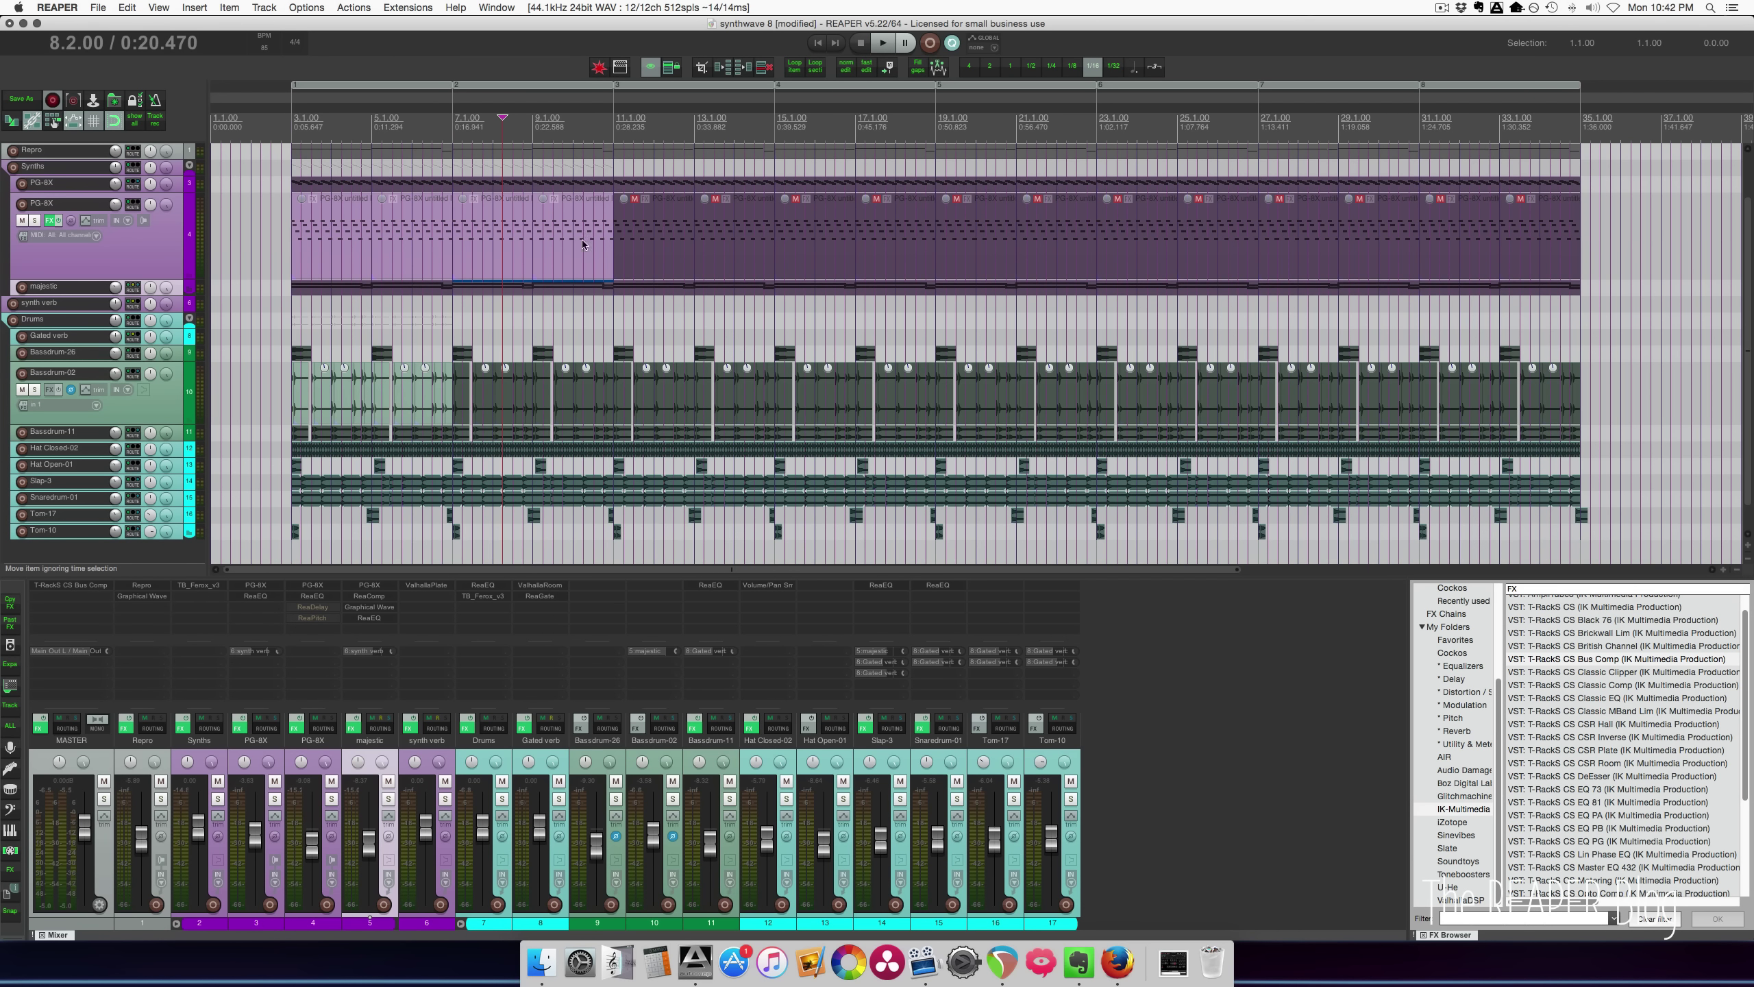
{"action": "left_click", "coordinate": [492, 287]}
{"action": "scroll", "coordinate": [561, 288], "scroll_direction": "up", "scroll_amount": 1}
{"action": "left_click", "coordinate": [562, 288]}
{"action": "scroll", "coordinate": [567, 300], "scroll_direction": "up", "scroll_amount": 3}
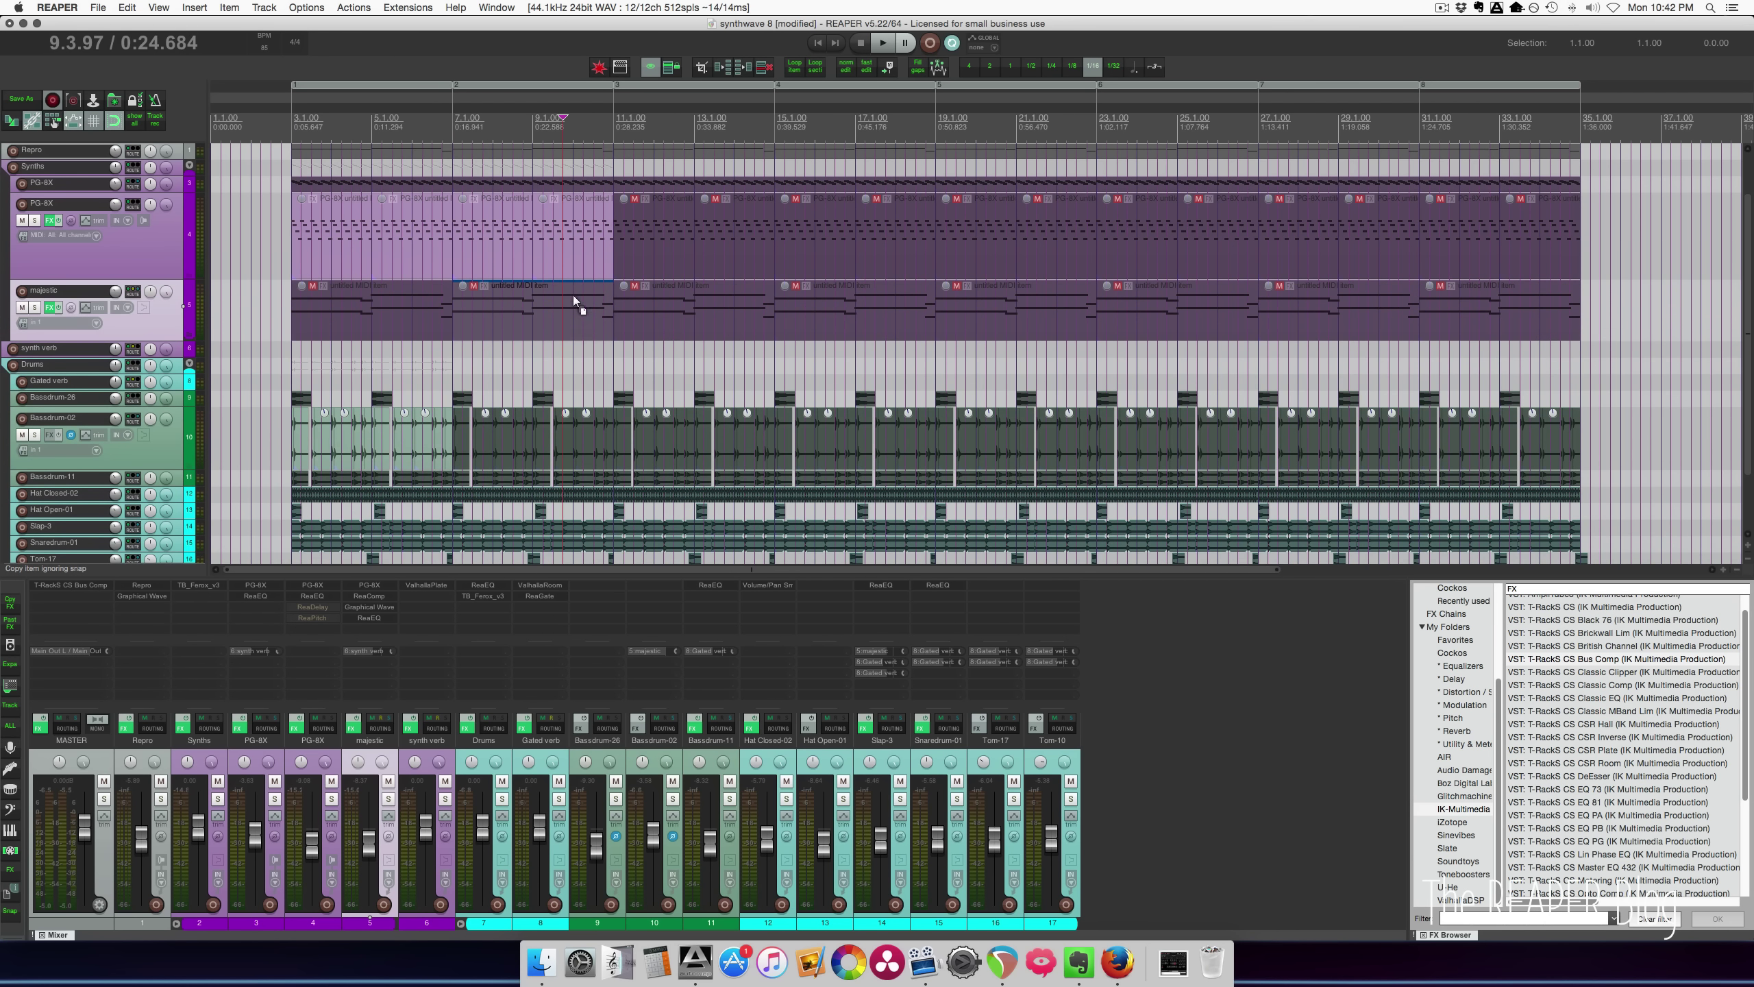
{"action": "left_click", "coordinate": [573, 296]}
{"action": "left_click", "coordinate": [499, 331]}
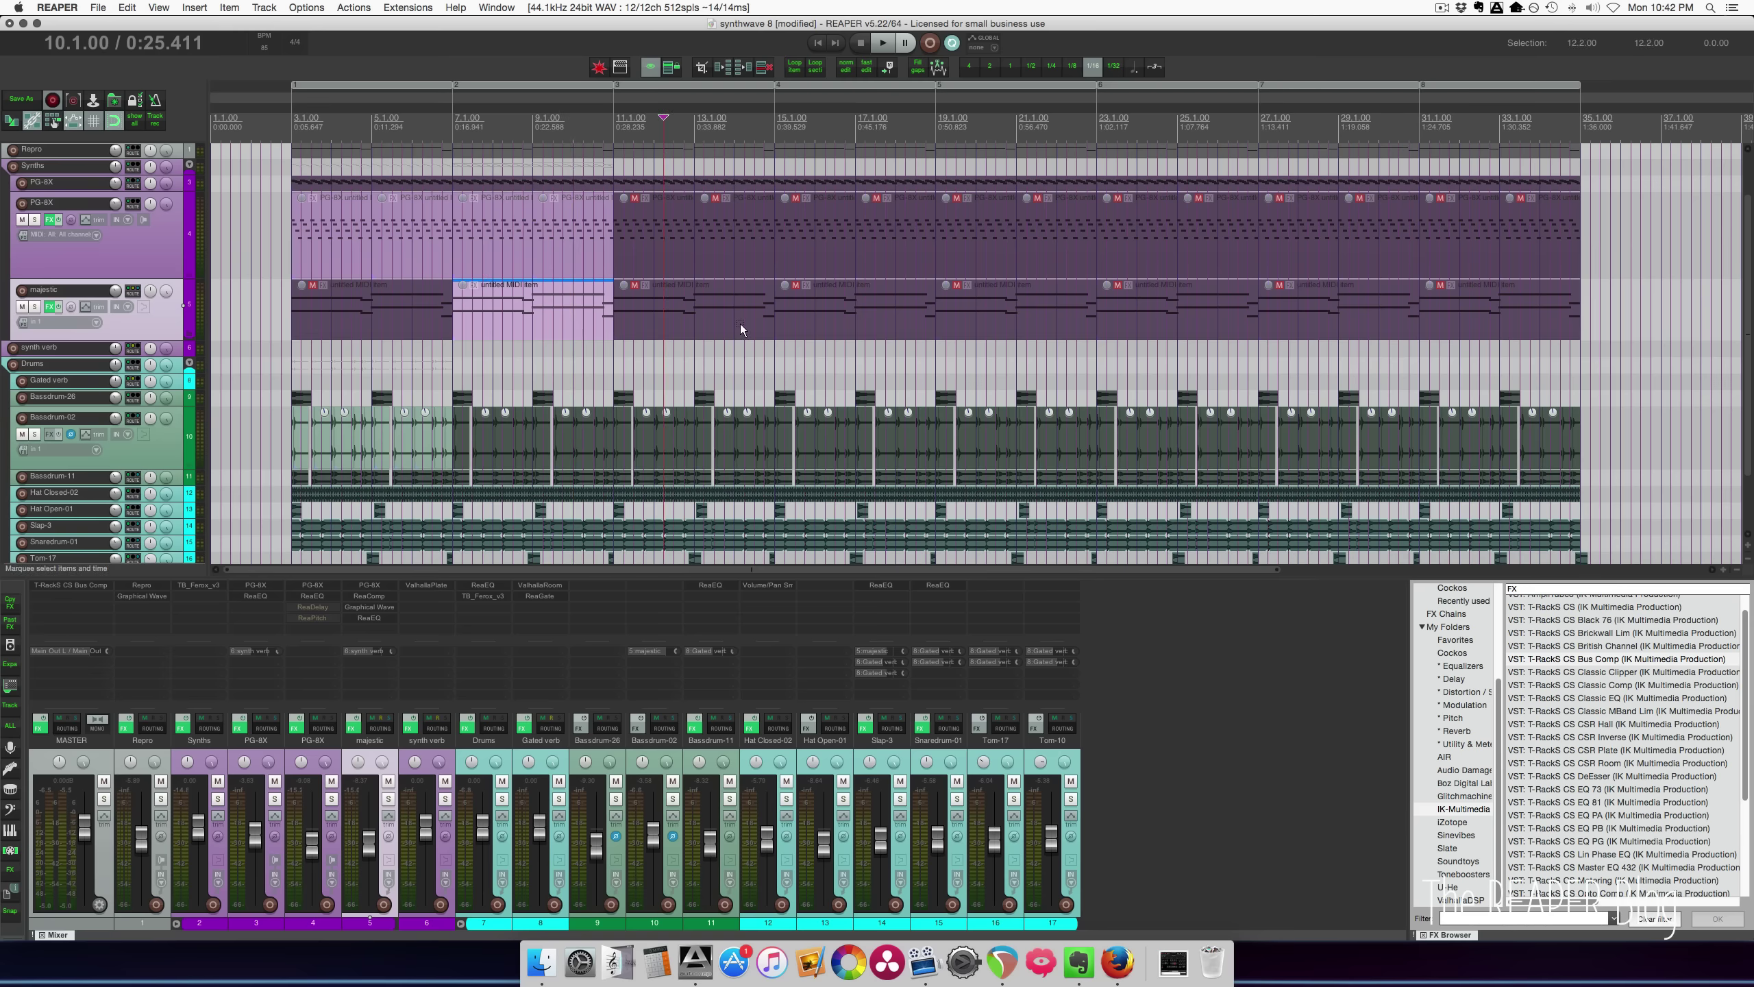
Unmute the majestic items from bar 11 to the end and the lower PG-8X items from bar 11 to bar 19.
{"action": "left_click_drag", "start_coordinate": [665, 325], "coordinate": [1497, 316]}
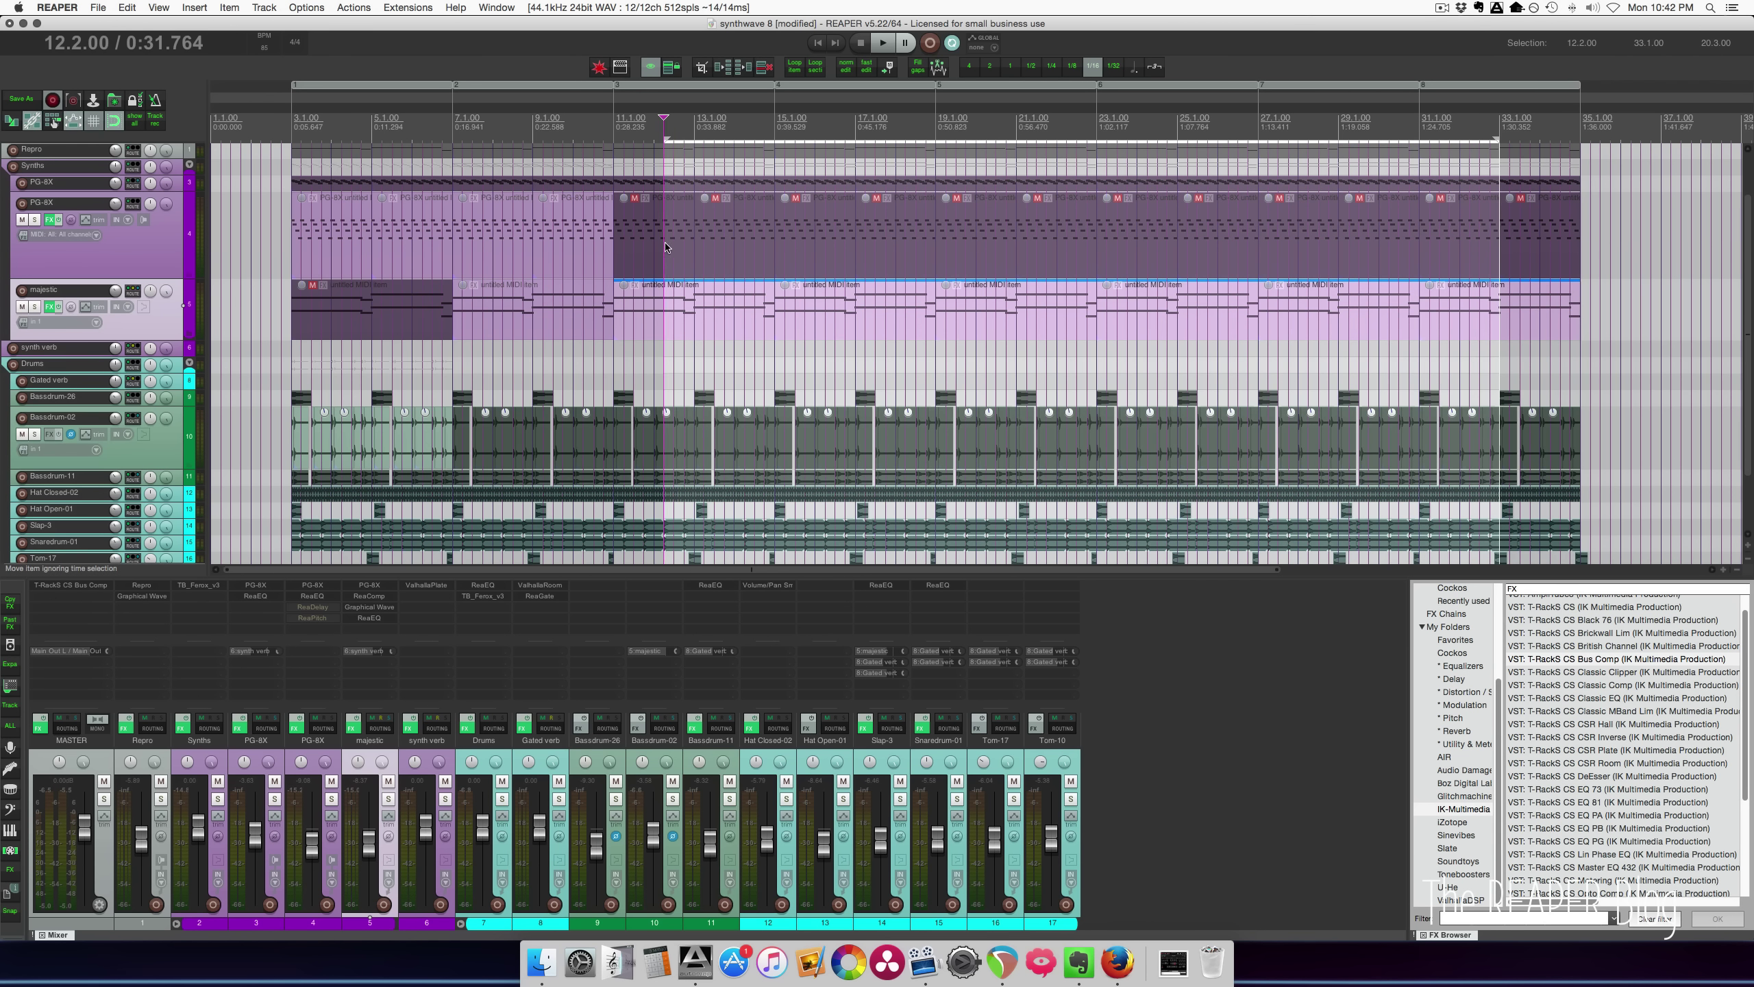
{"action": "left_click_drag", "start_coordinate": [665, 247], "coordinate": [911, 250]}
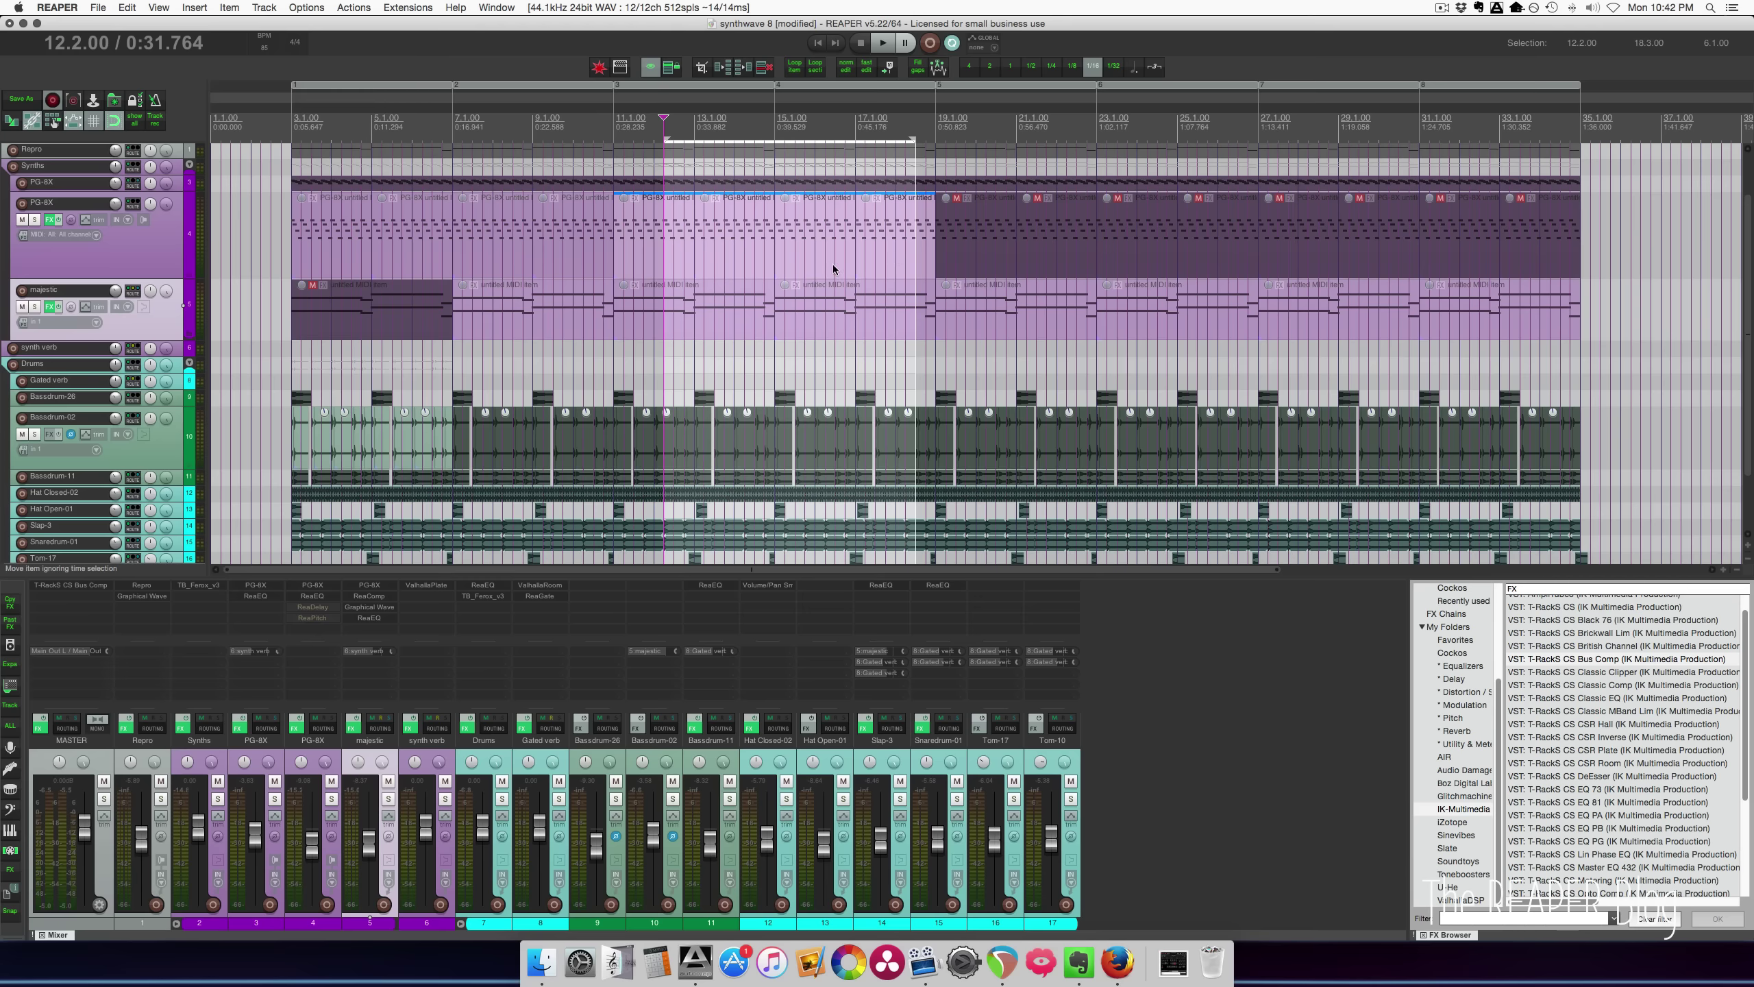
Select the upper PG-8X track's items from bar 19 to bar 33 and unmute them.
{"action": "scroll", "coordinate": [874, 263], "scroll_direction": "up", "scroll_amount": 1}
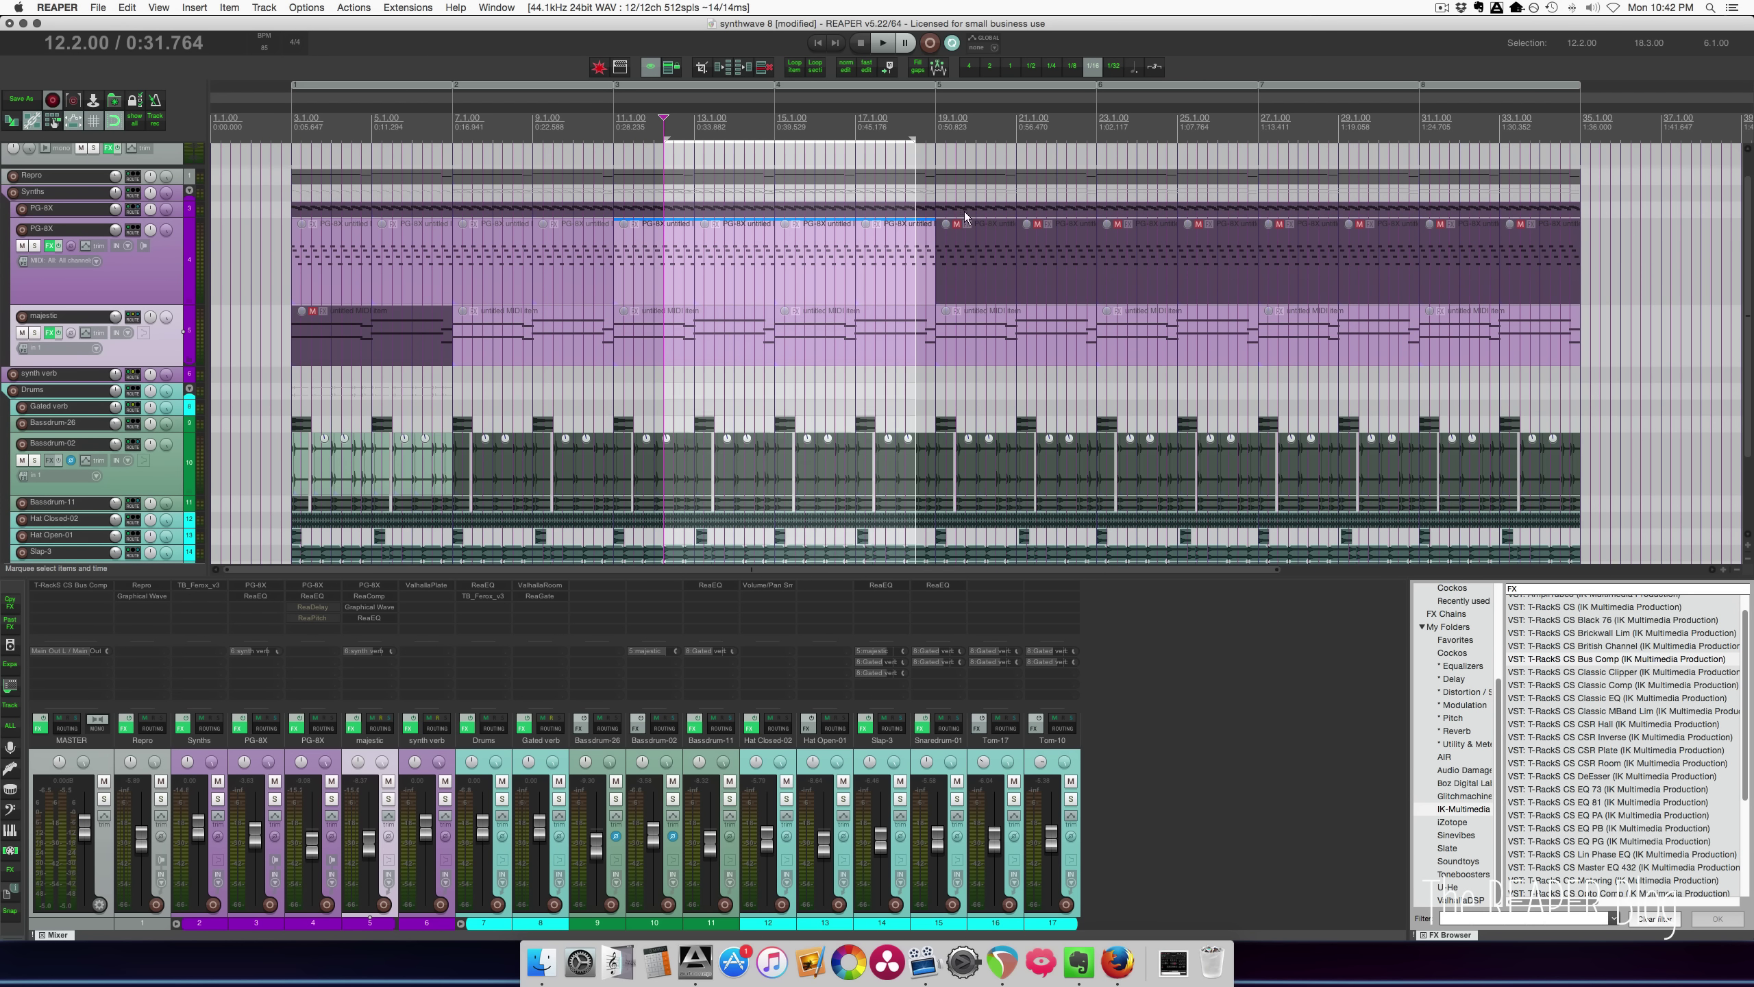
{"action": "left_click_drag", "start_coordinate": [965, 217], "coordinate": [1482, 212]}
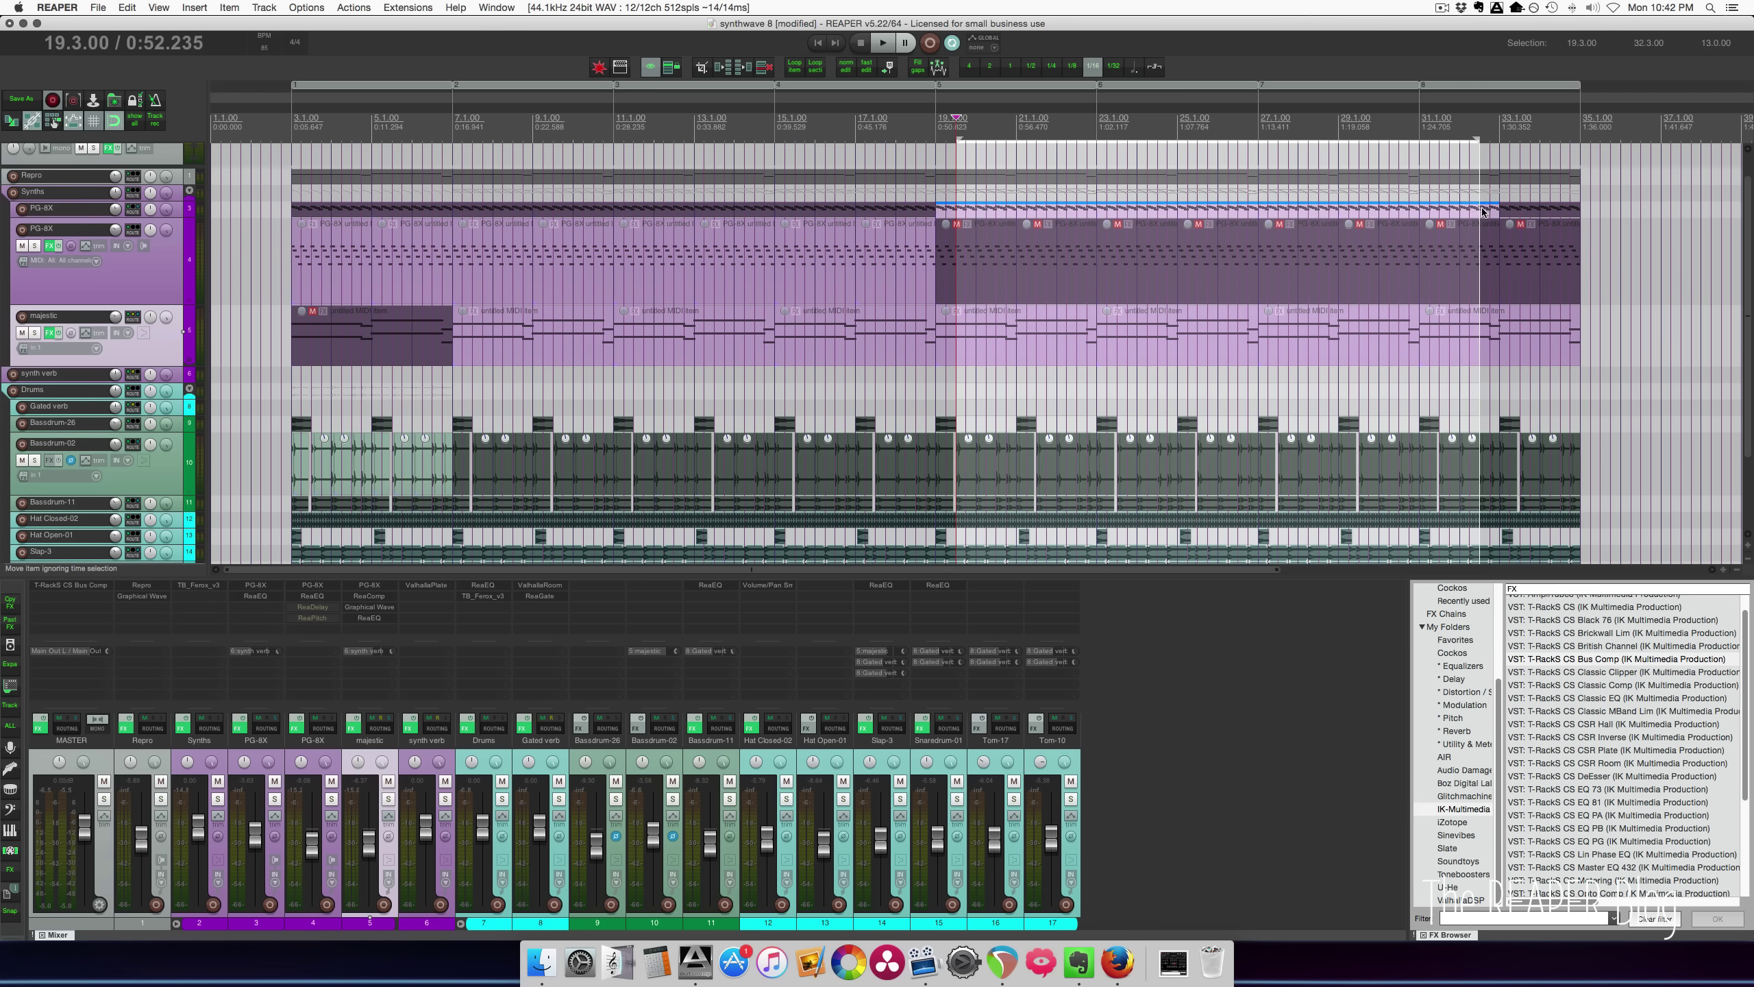
Unmute the upper PG-8X track's remaining item from bar 33 to the end.
{"action": "left_click", "coordinate": [1518, 218]}
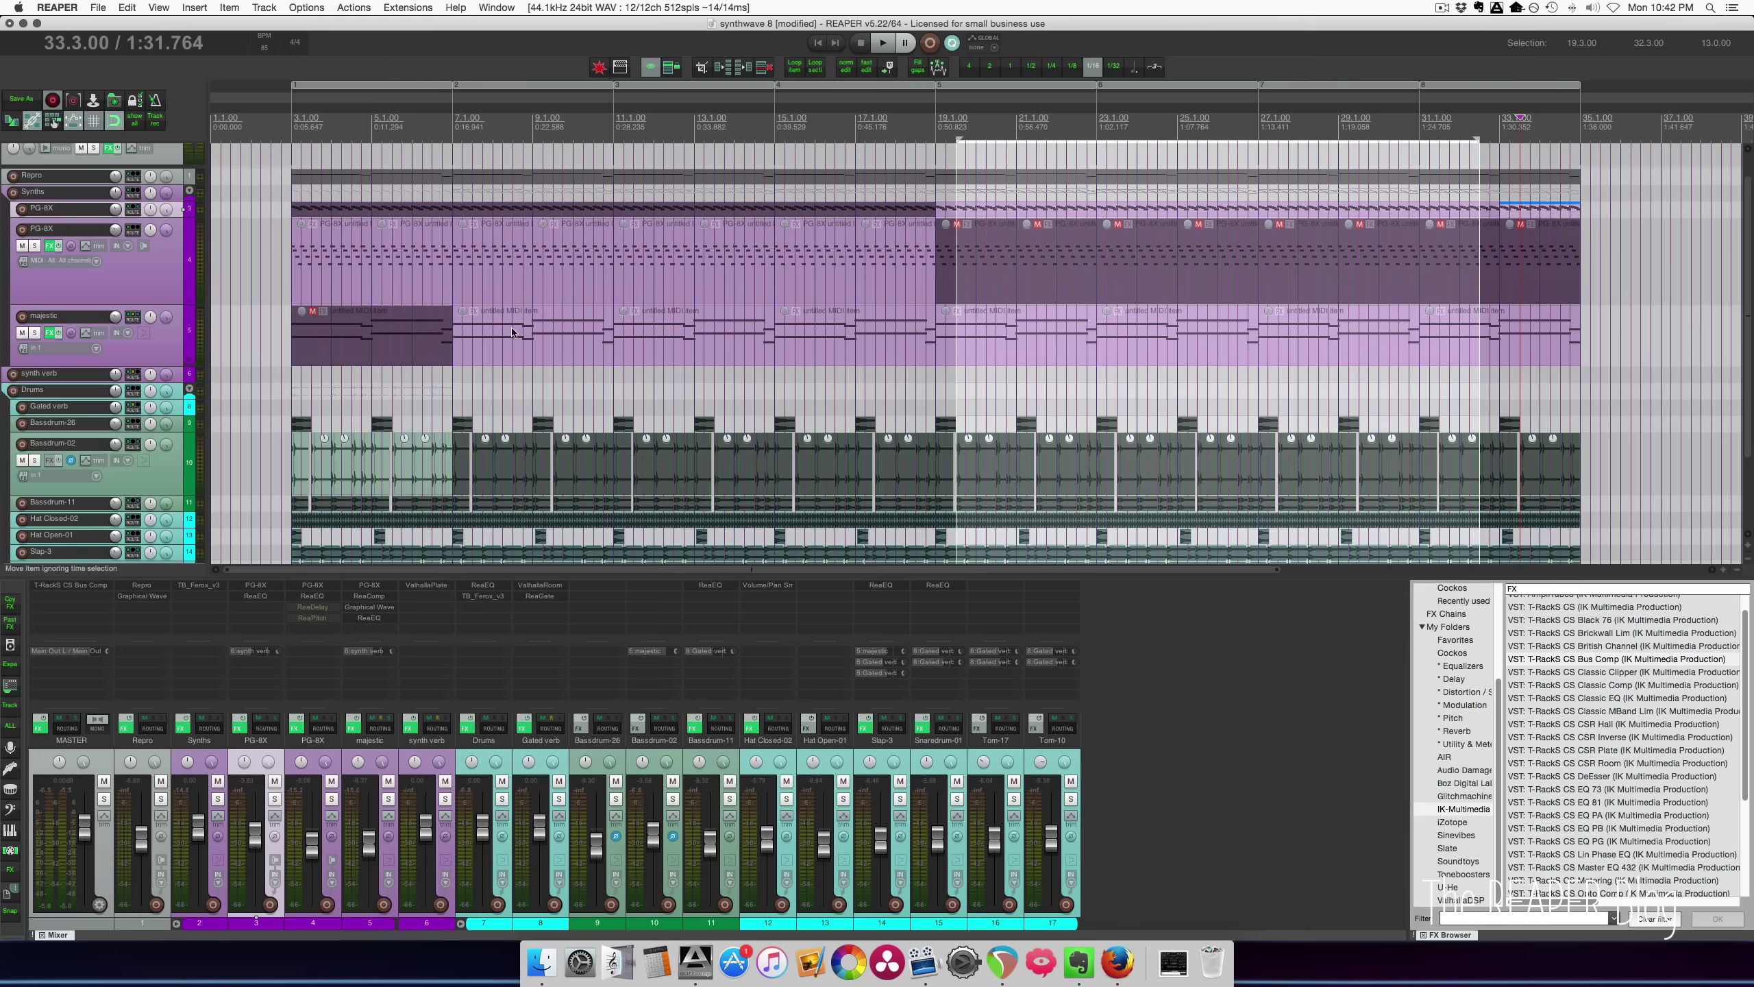
{"action": "scroll", "coordinate": [518, 360], "scroll_direction": "down", "scroll_amount": 1}
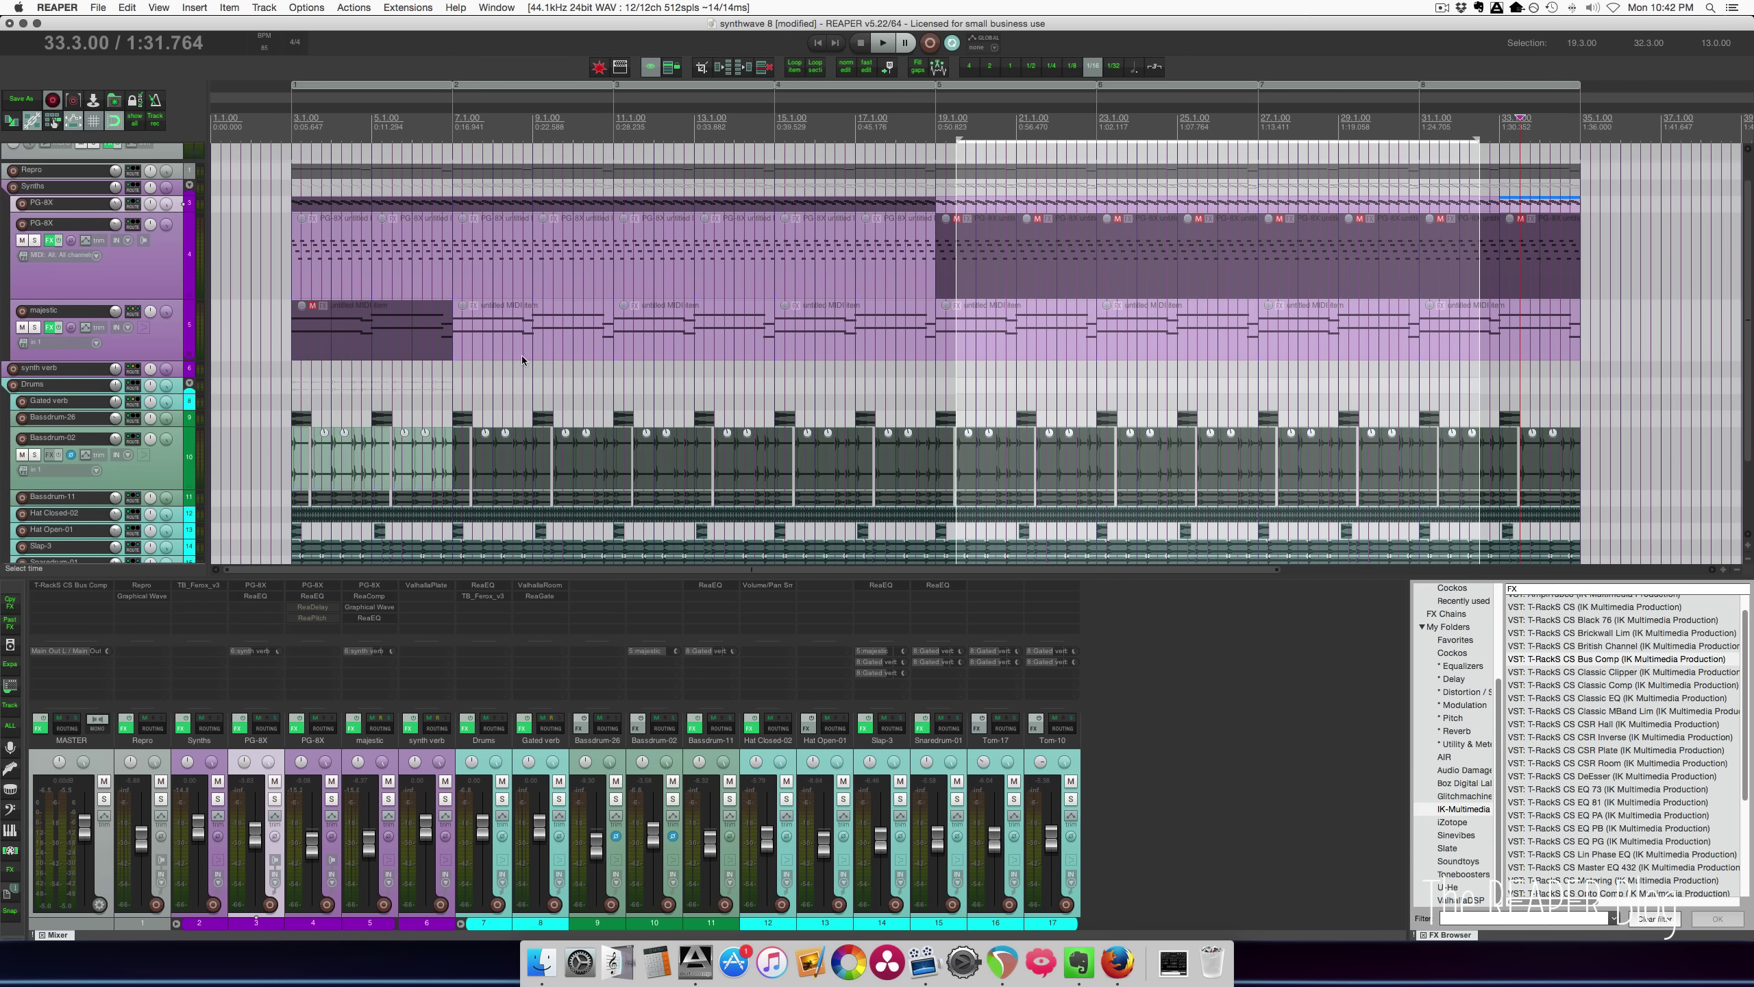
{"action": "left_click", "coordinate": [432, 190]}
{"action": "scroll", "coordinate": [471, 437], "scroll_direction": "down", "scroll_amount": 2}
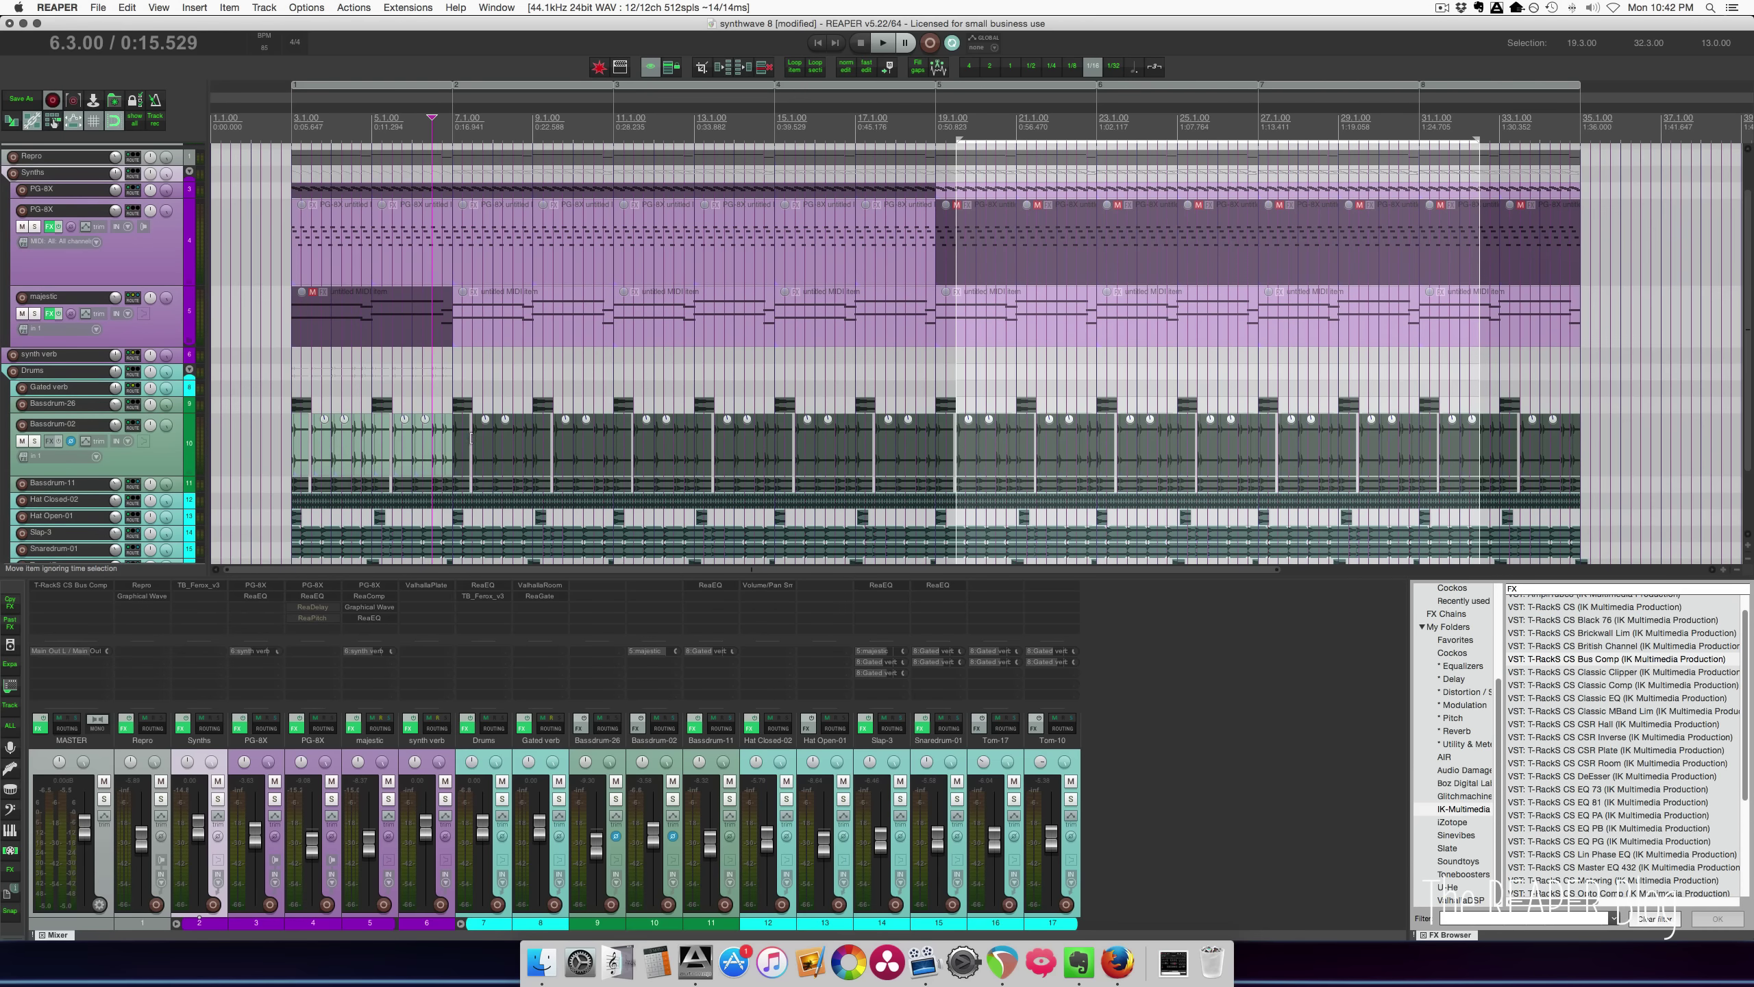
Select and unmute the Bassdrum-02 items from bar 7 to the end, including the short item at bar 7.
{"action": "left_click_drag", "start_coordinate": [462, 444], "coordinate": [1615, 441]}
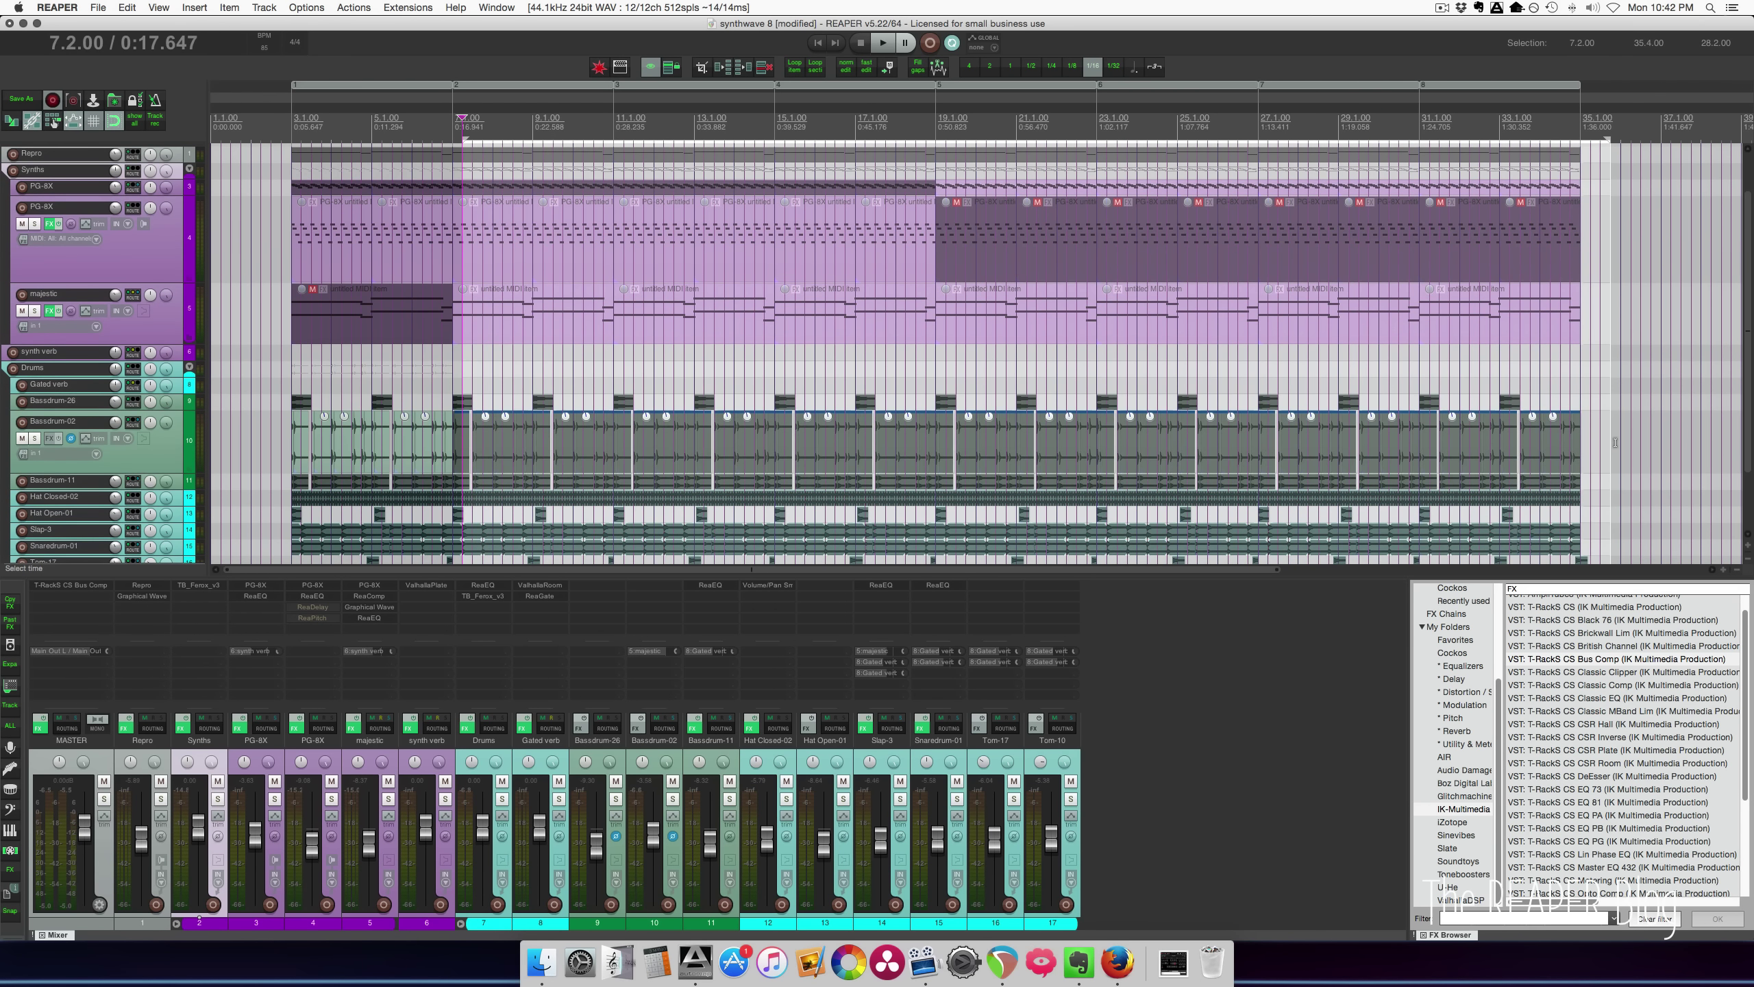
{"action": "left_click", "coordinate": [466, 433]}
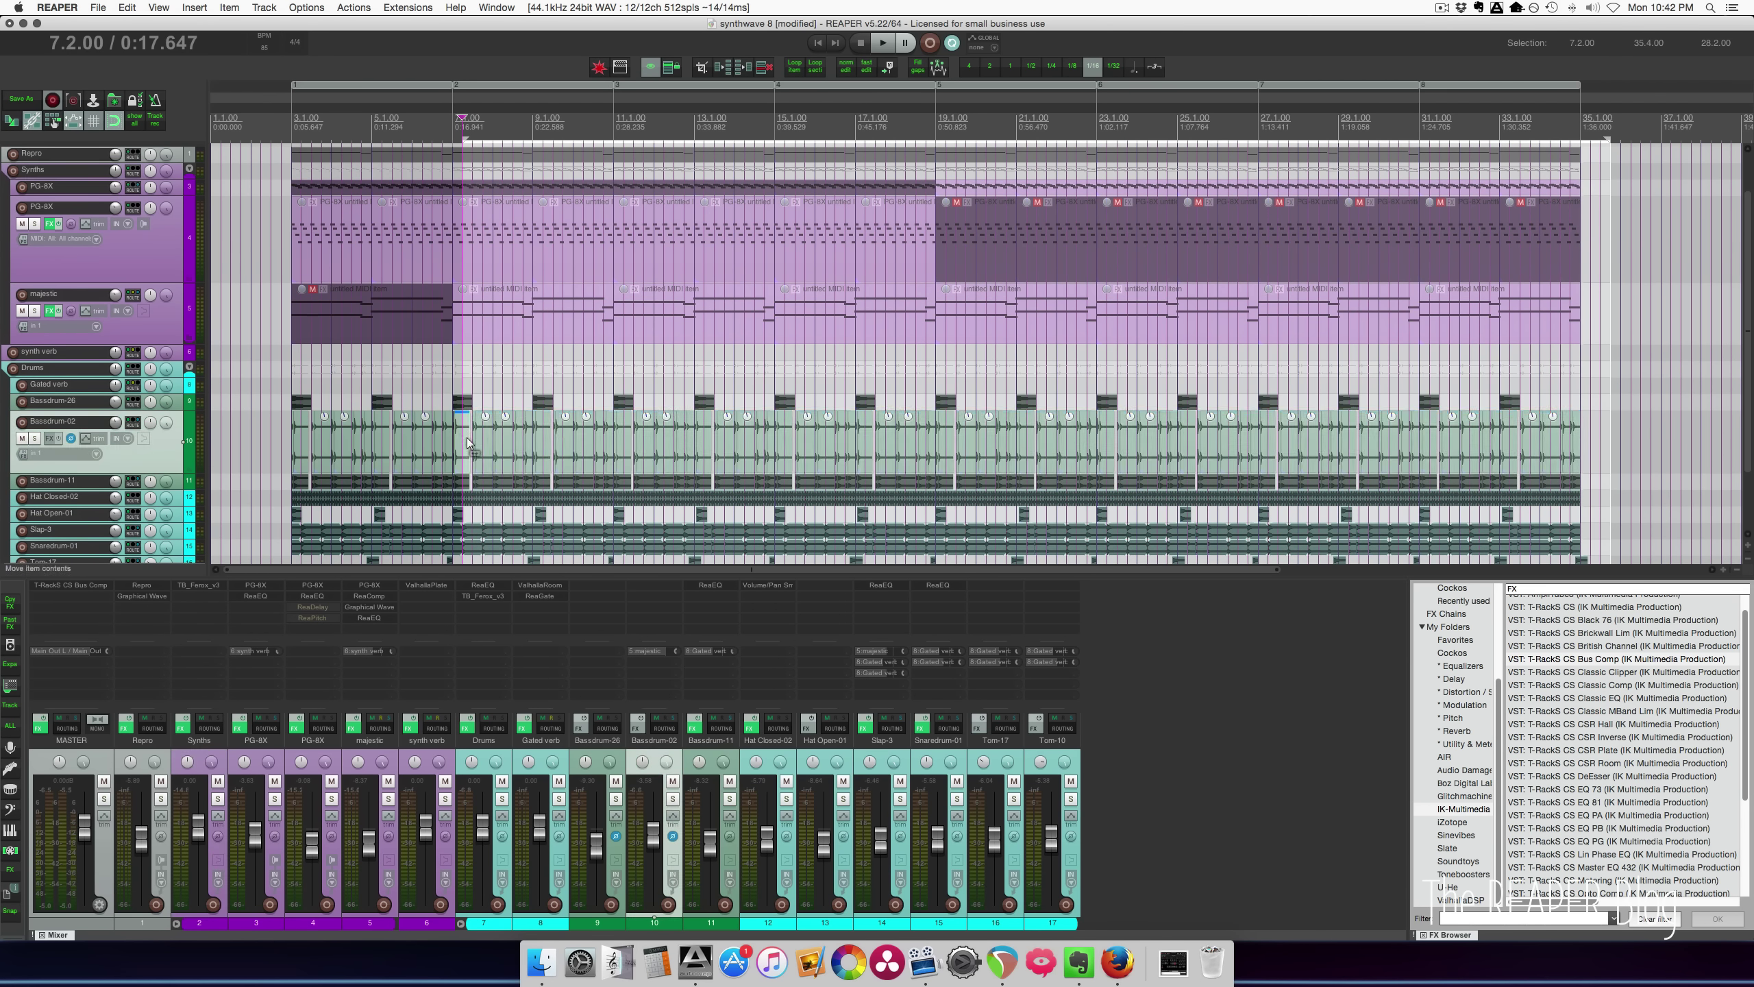
{"action": "scroll", "coordinate": [466, 433], "scroll_direction": "up", "scroll_amount": 10}
{"action": "left_click", "coordinate": [884, 449]}
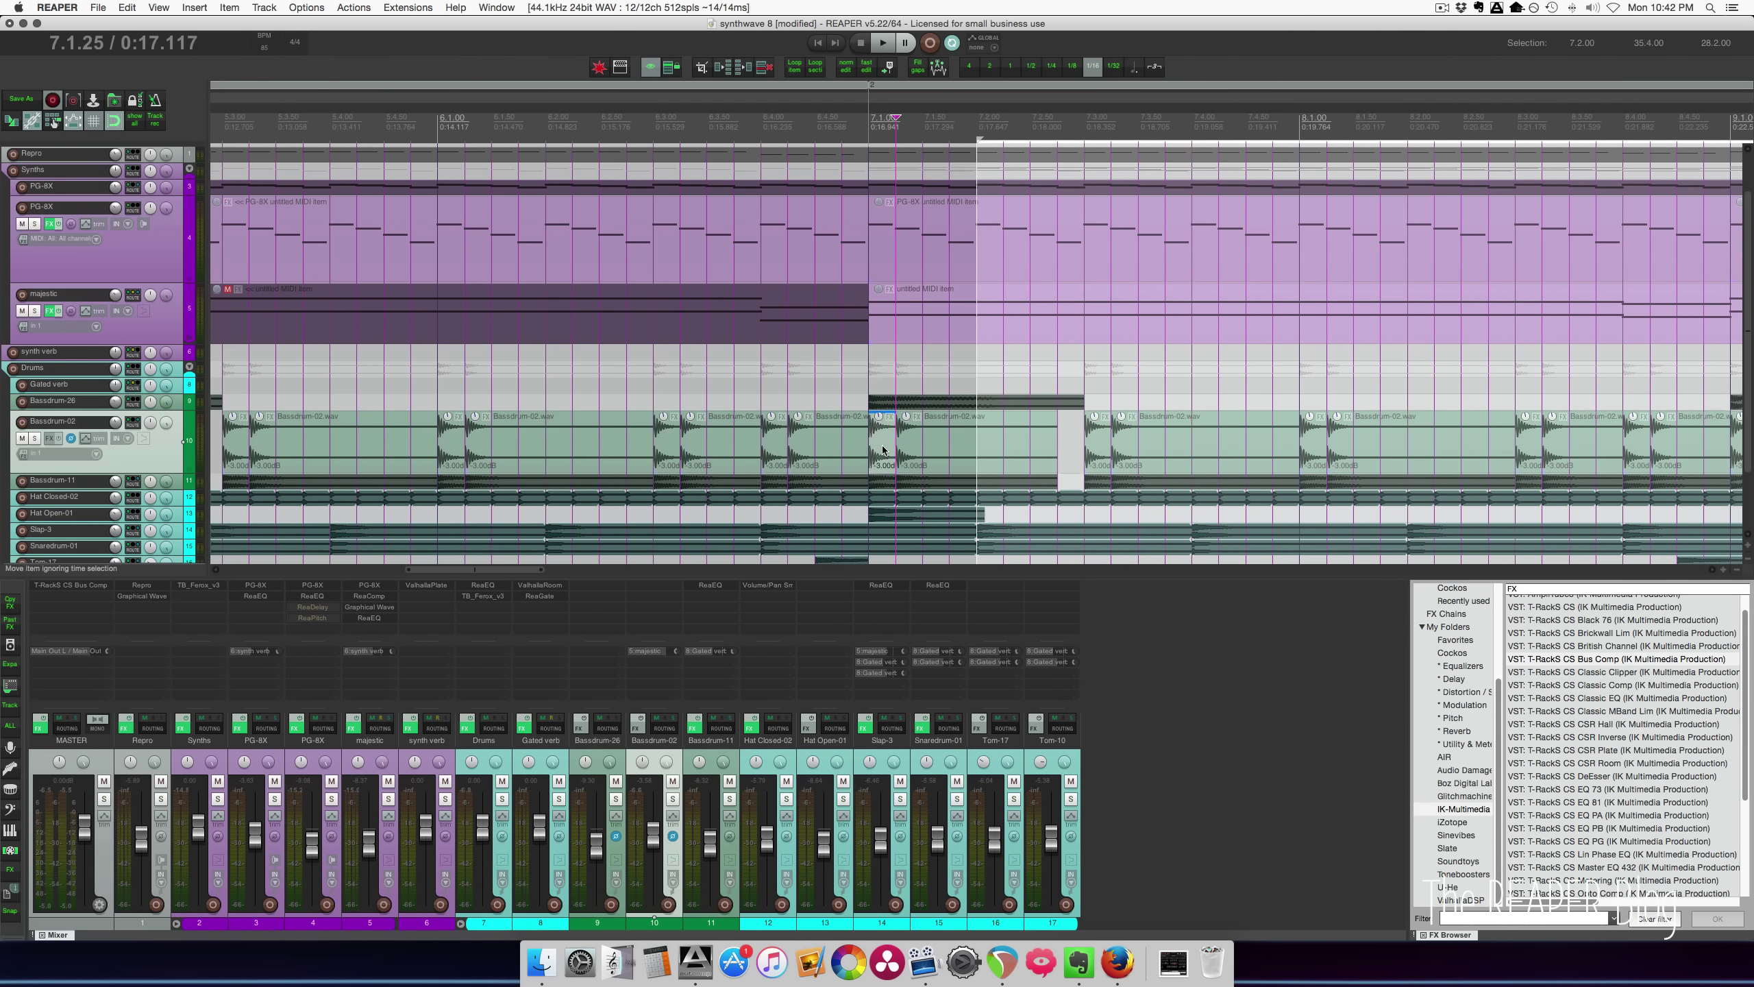
{"action": "scroll", "coordinate": [886, 450], "scroll_direction": "down", "scroll_amount": 6}
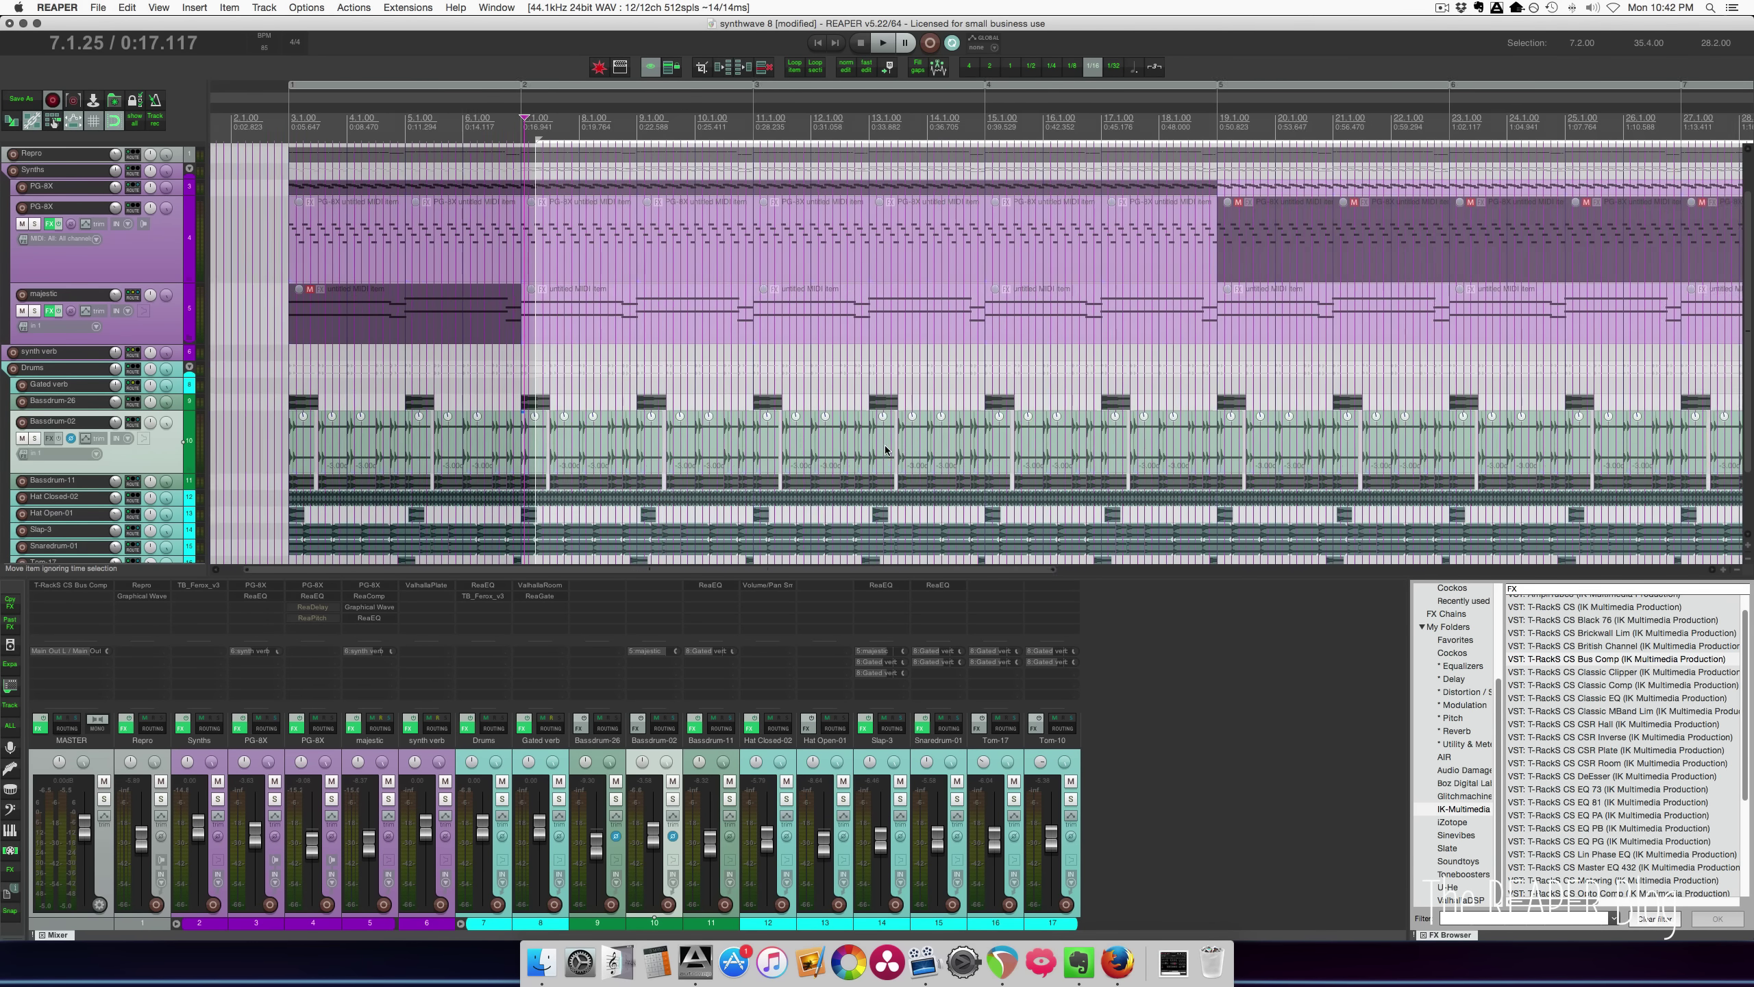
{"action": "scroll", "coordinate": [884, 442], "scroll_direction": "left", "scroll_amount": 4}
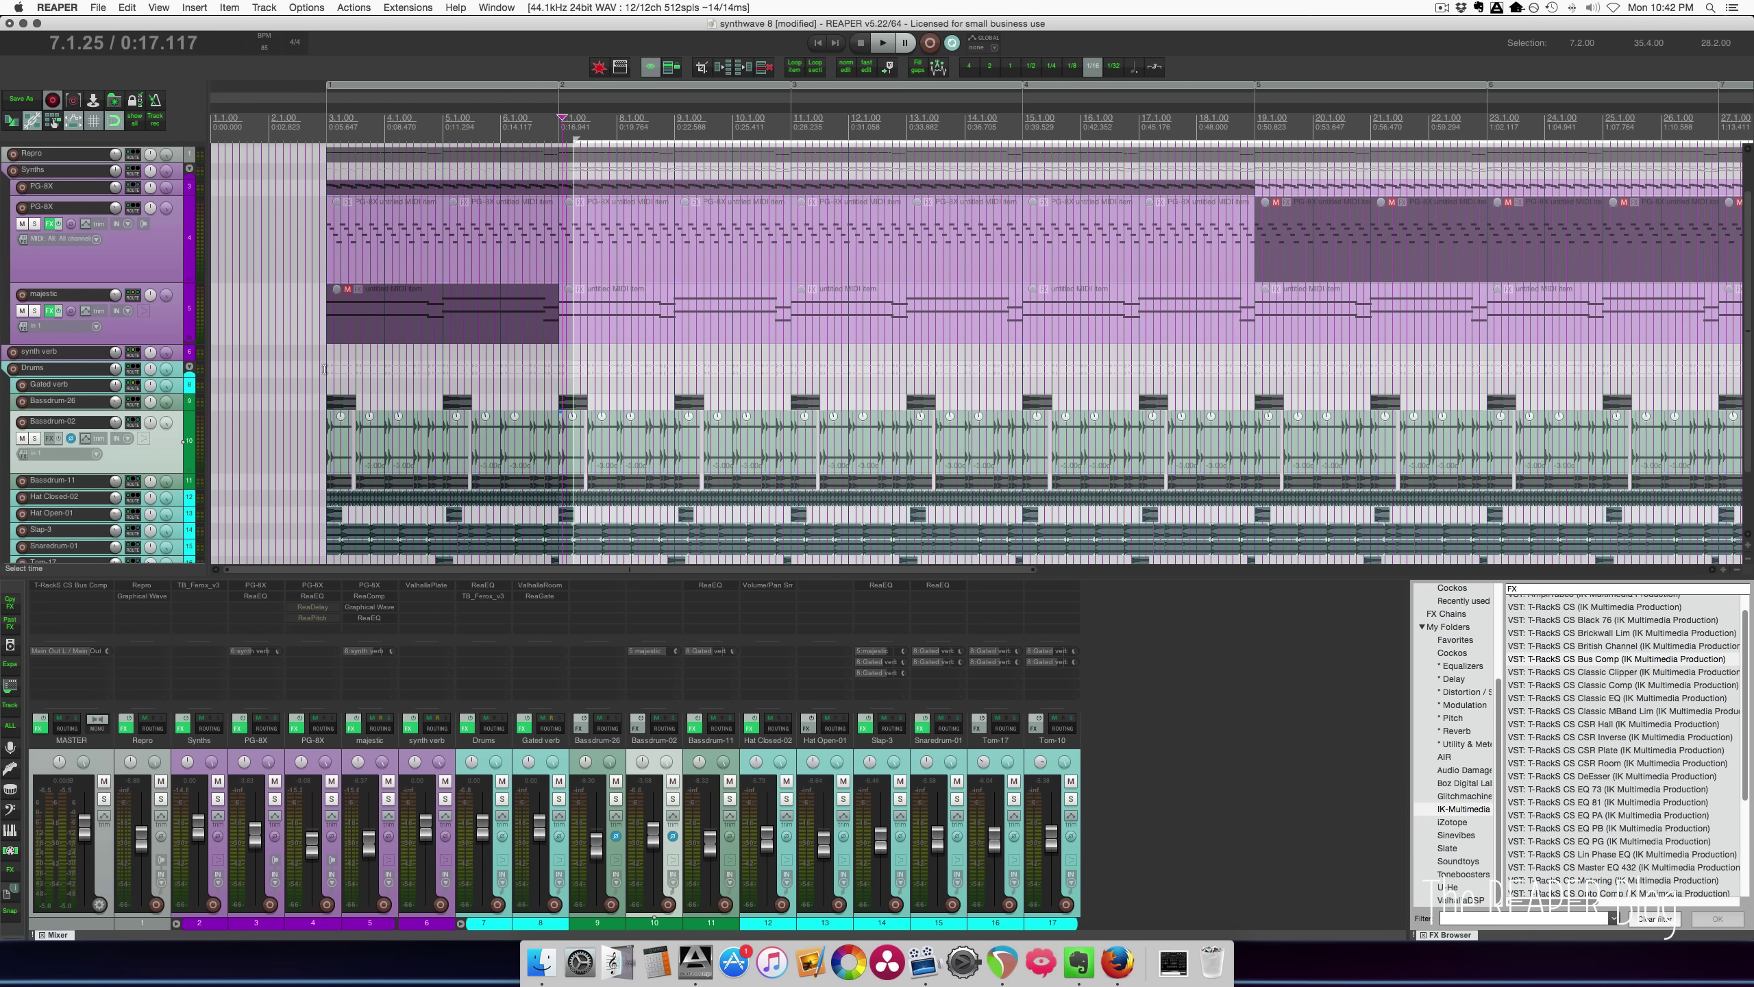
Clear the time selection, play the arrangement from bar 3 to check the intro build-up, and stop playback.
{"action": "left_click", "coordinate": [324, 368]}
{"action": "key", "text": "Escape"}
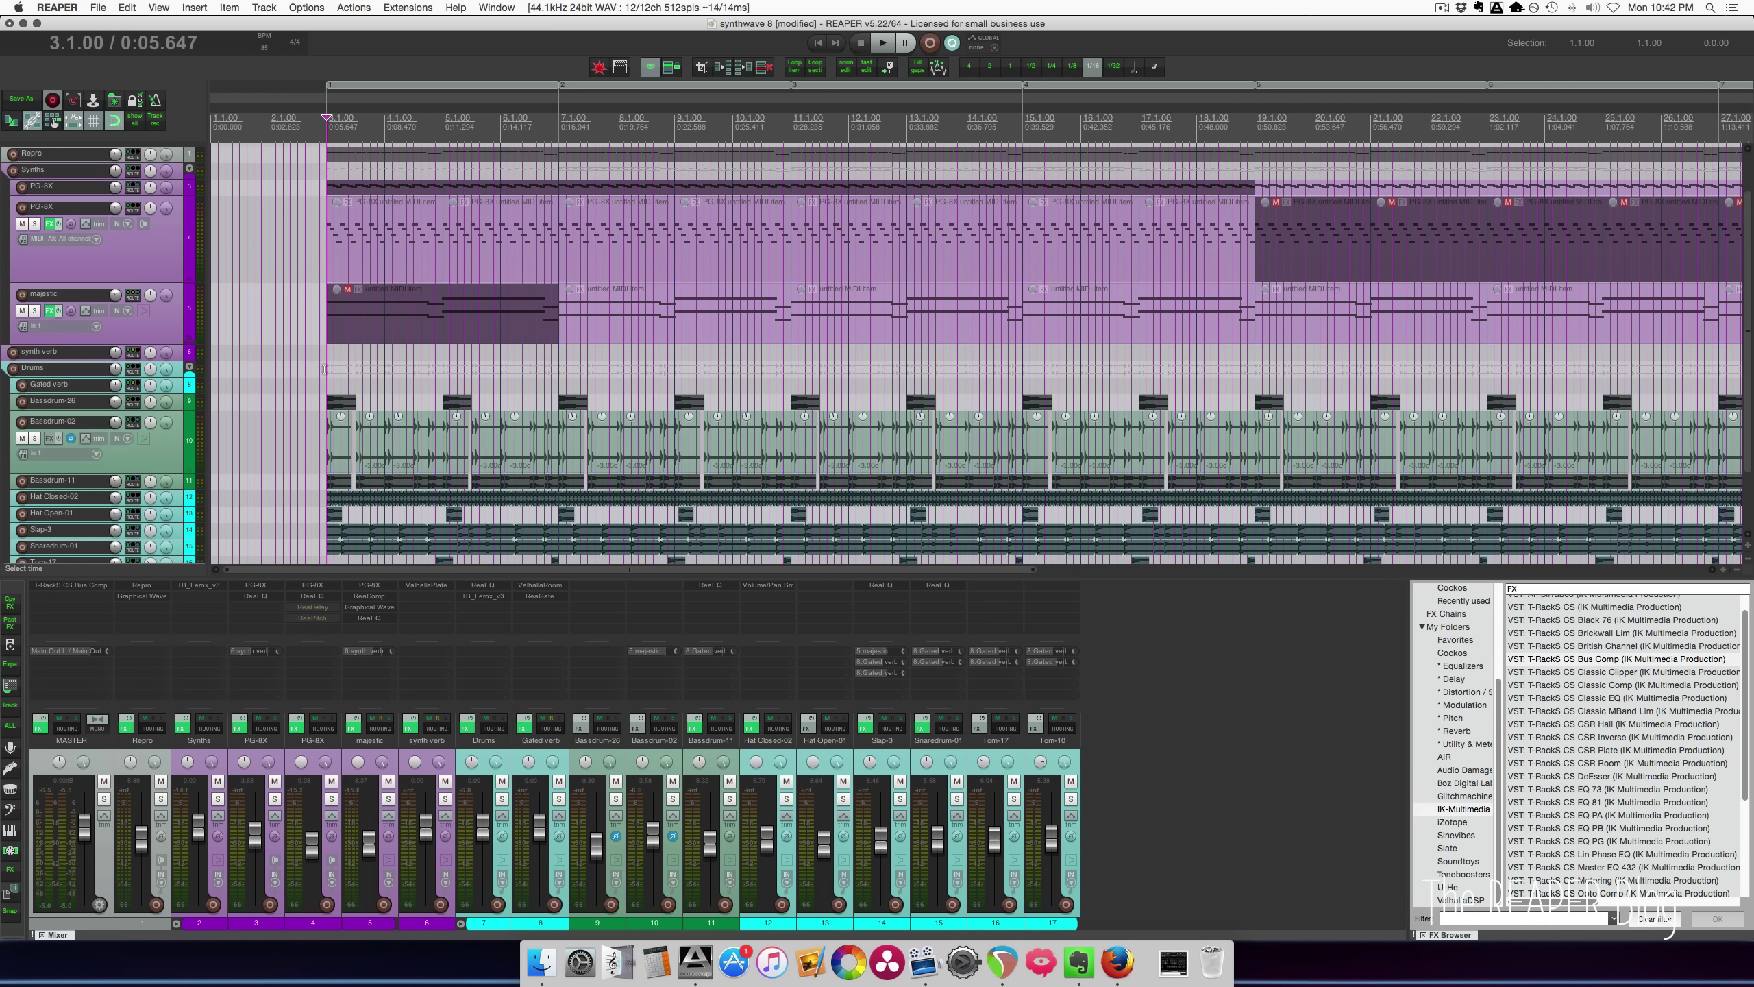
{"action": "key", "text": "space"}
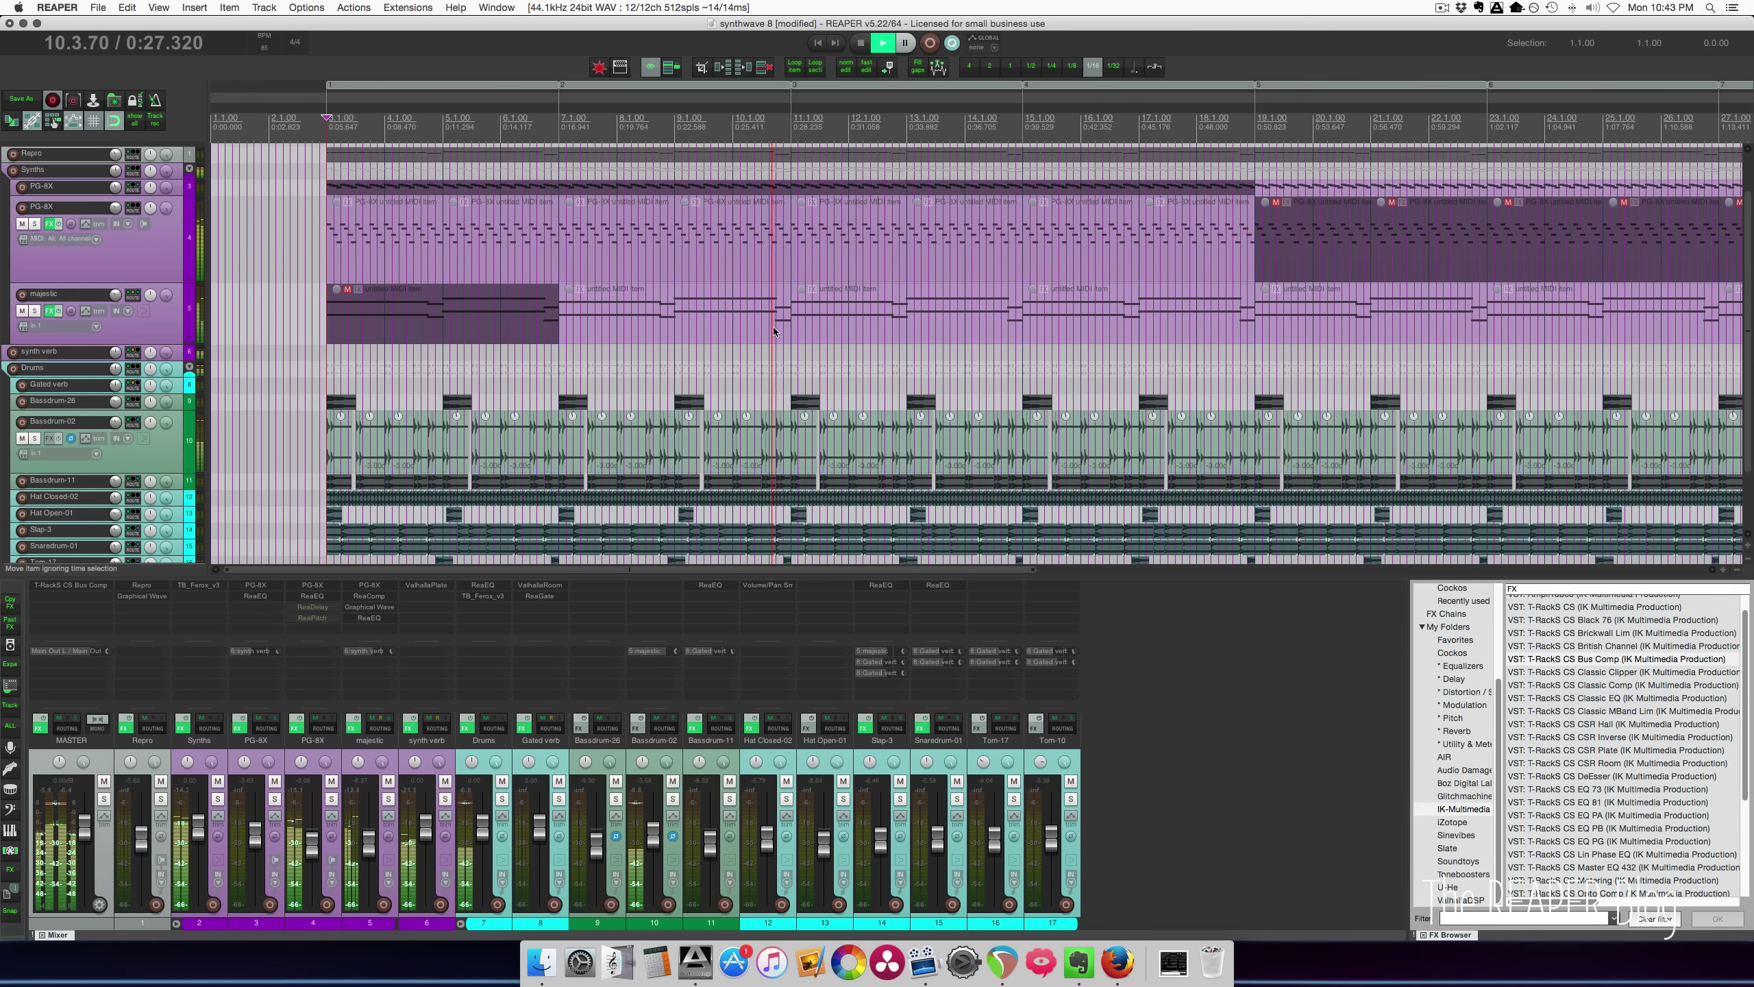
{"action": "key", "text": "space"}
Select and unmute the Hat Open-01 items from bar 11 to the end of the arrangement.
{"action": "left_click", "coordinate": [791, 387]}
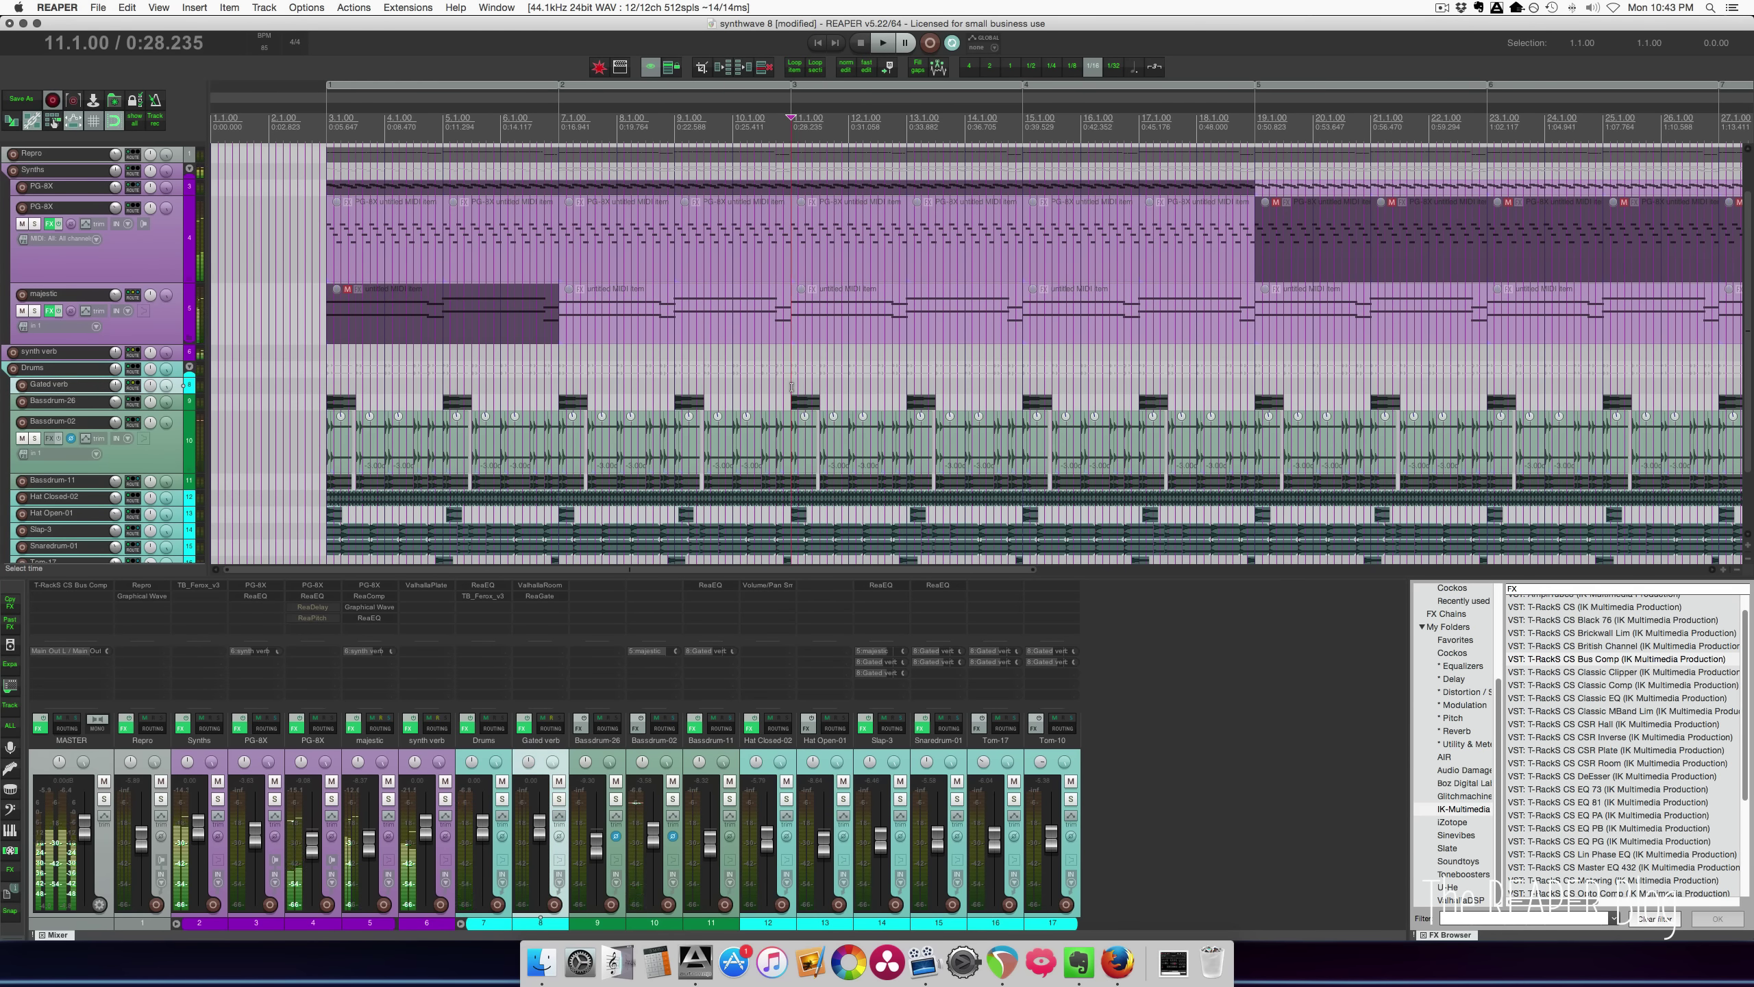
{"action": "scroll", "coordinate": [791, 387], "scroll_direction": "down", "scroll_amount": 3}
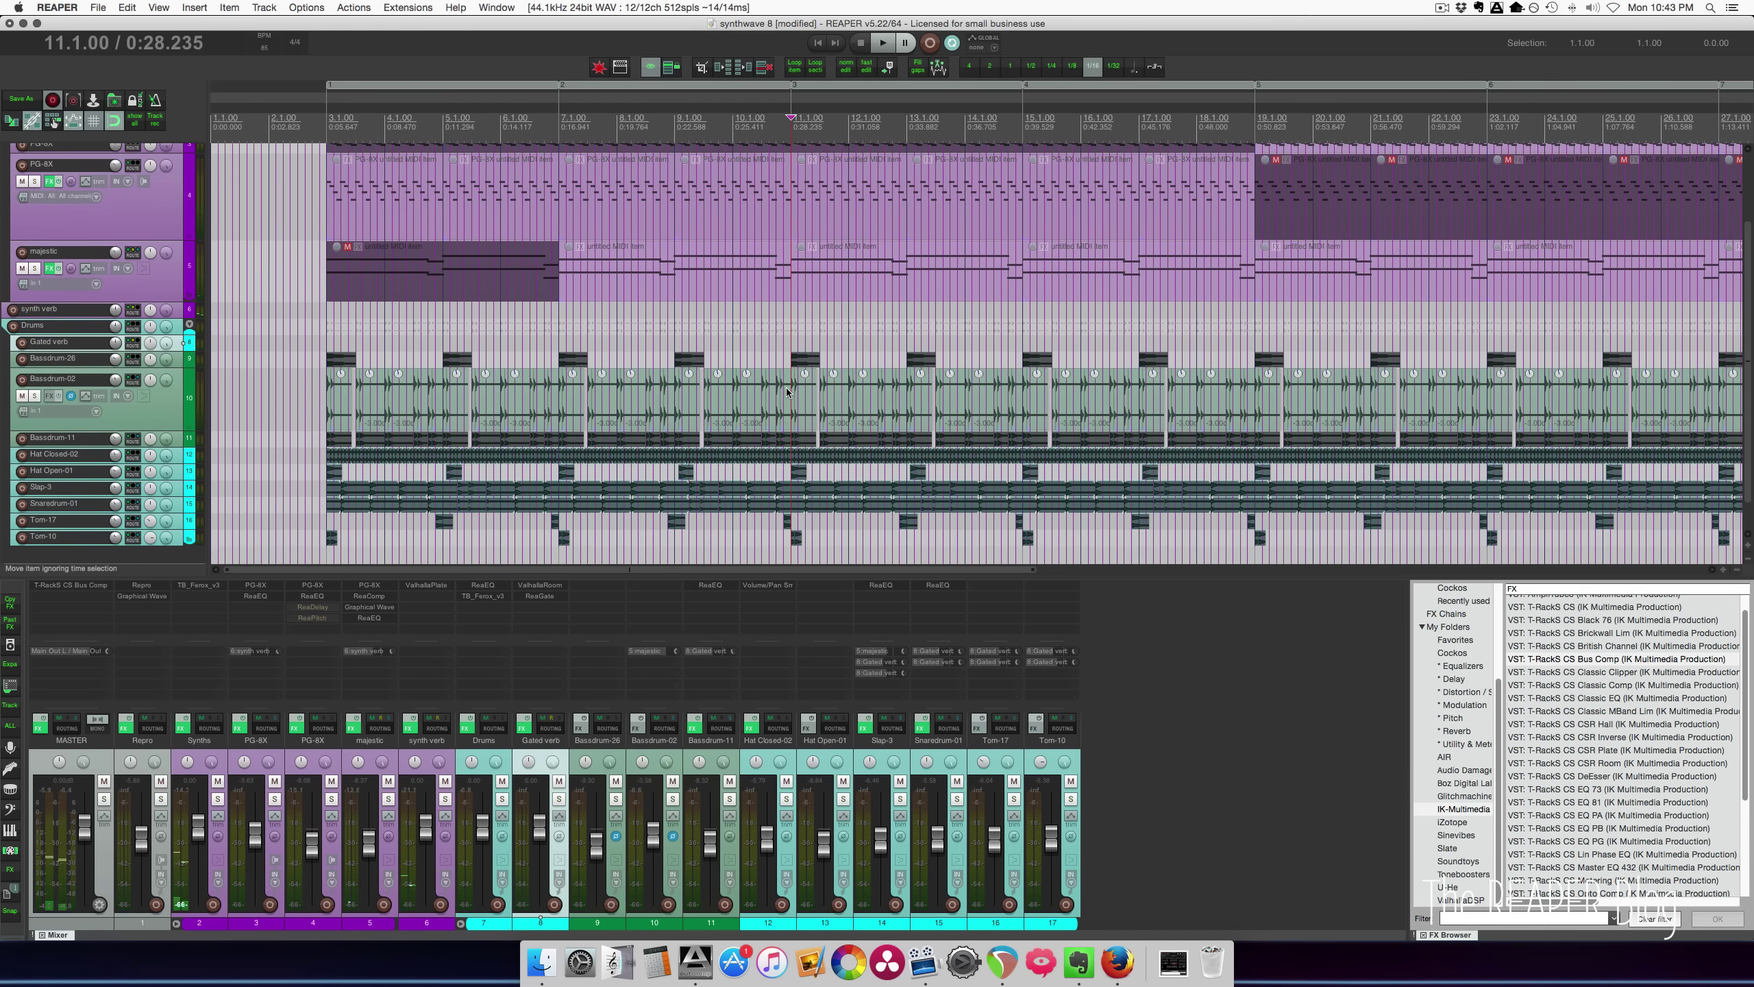
{"action": "scroll", "coordinate": [787, 392], "scroll_direction": "down", "scroll_amount": 2}
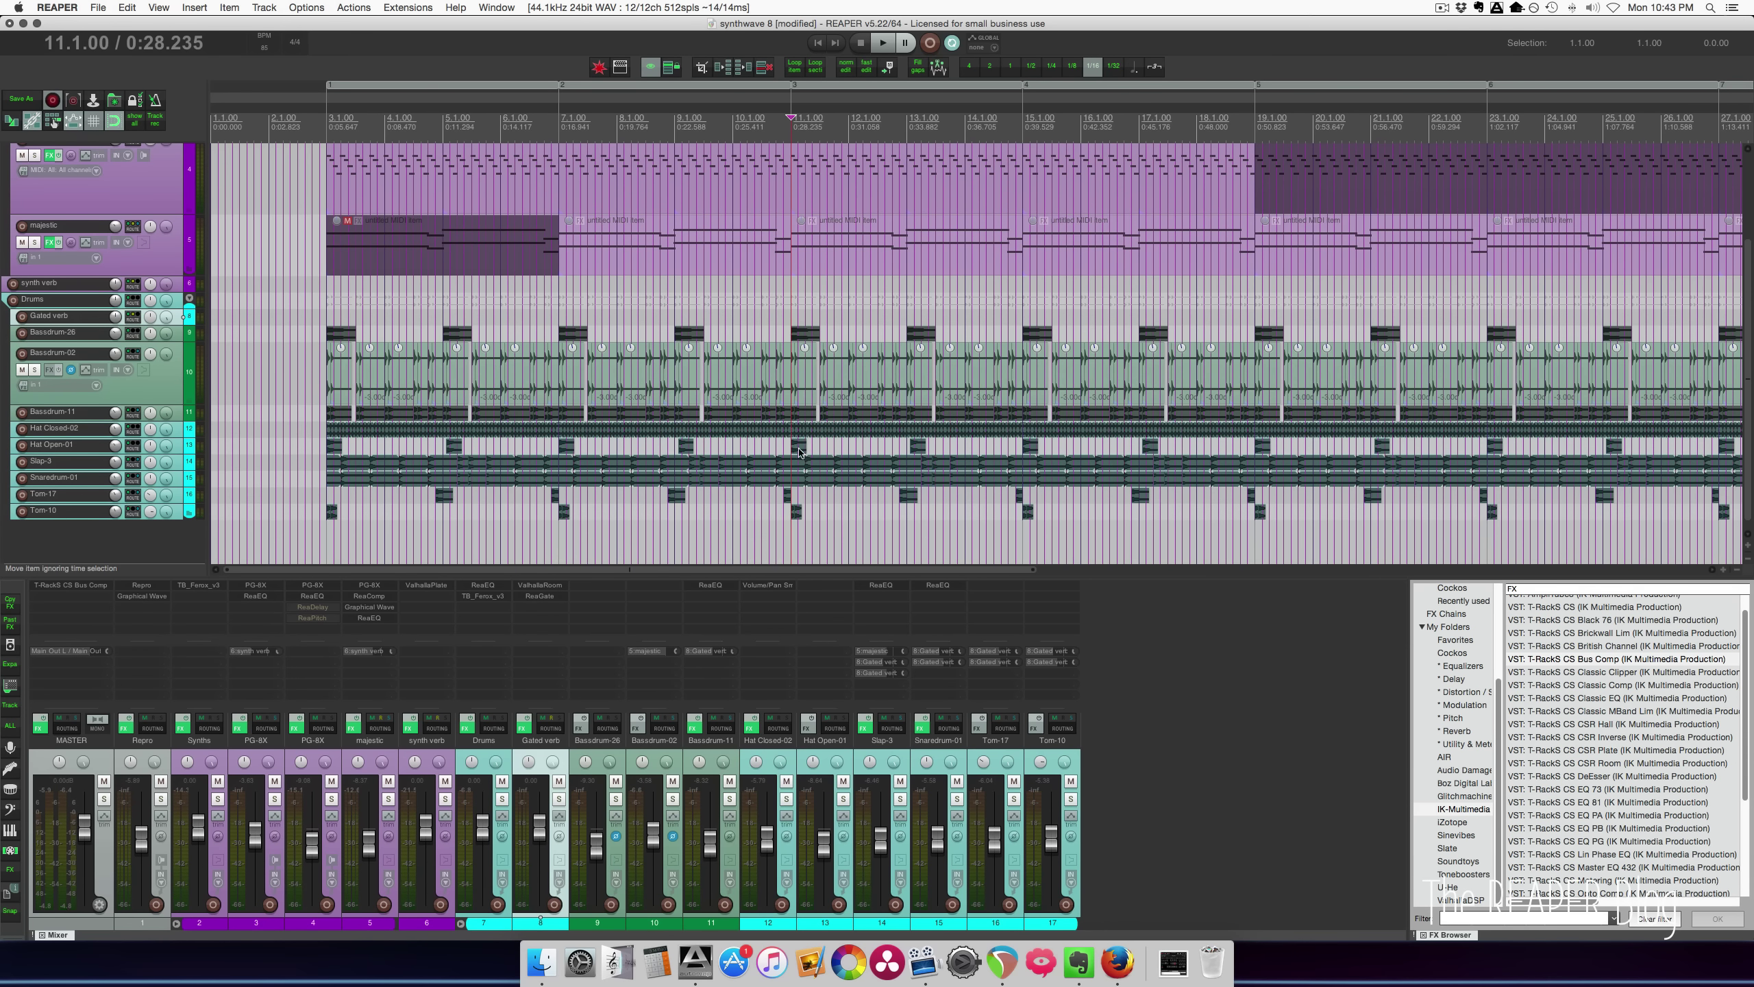
{"action": "left_click", "coordinate": [799, 450]}
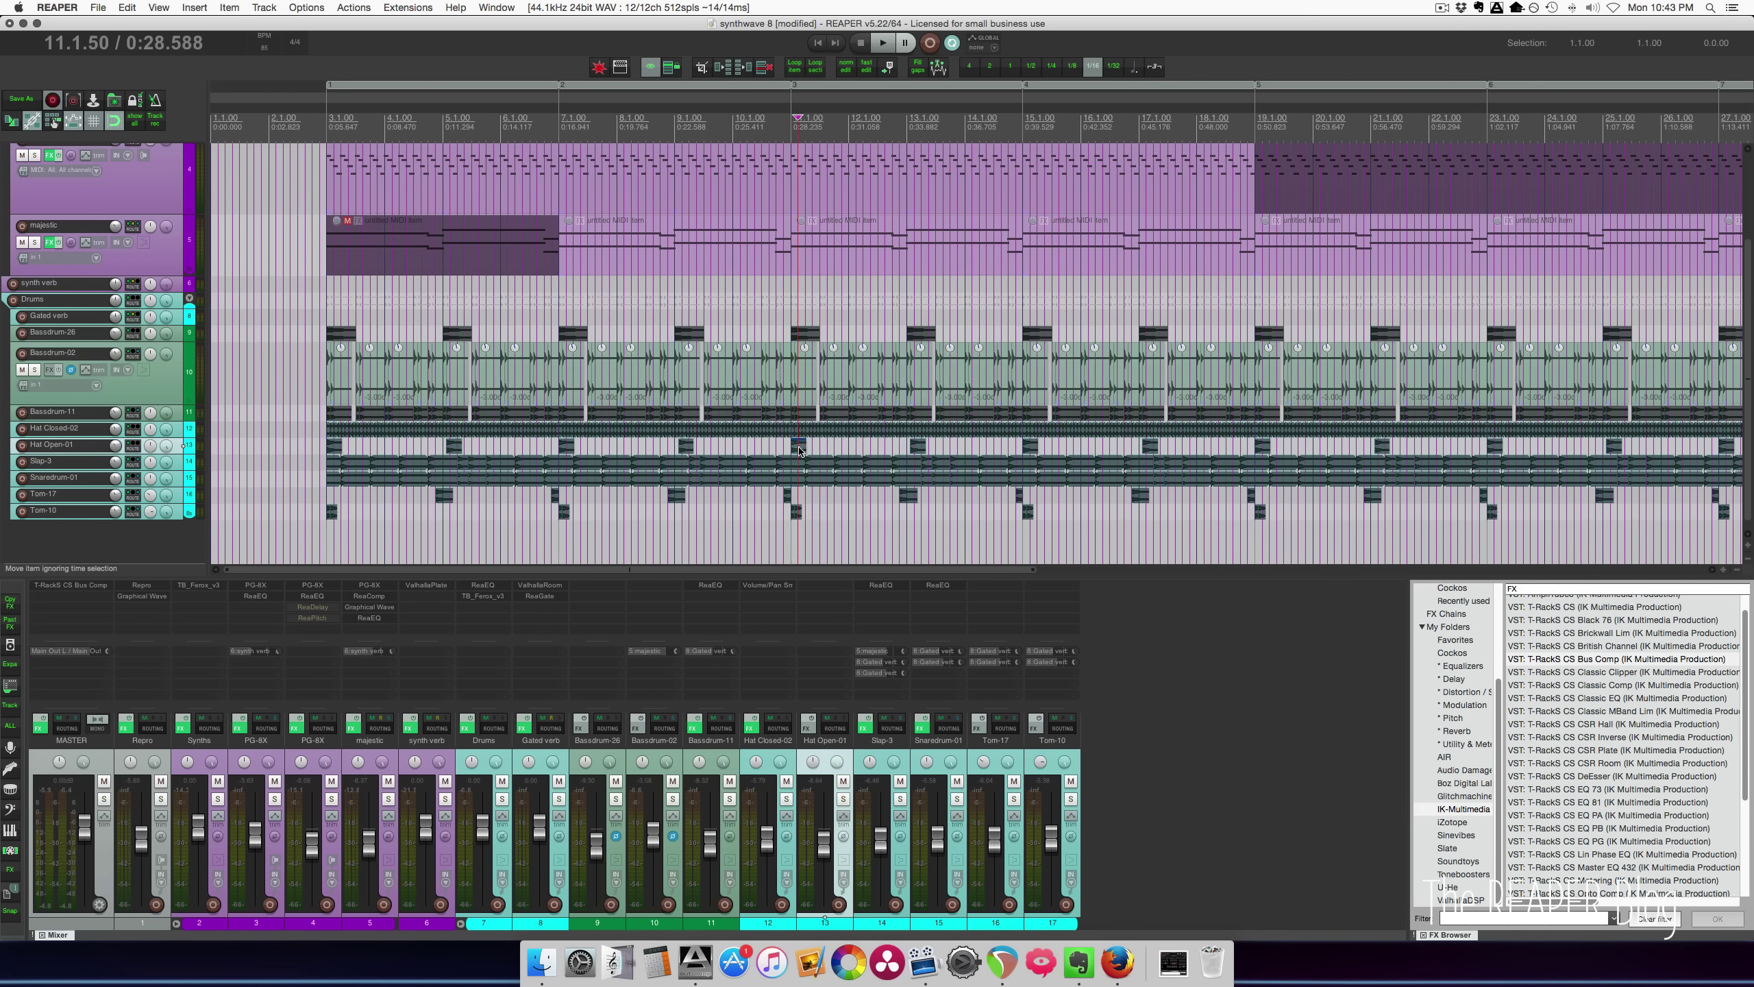
{"action": "scroll", "coordinate": [799, 449], "scroll_direction": "down", "scroll_amount": 5}
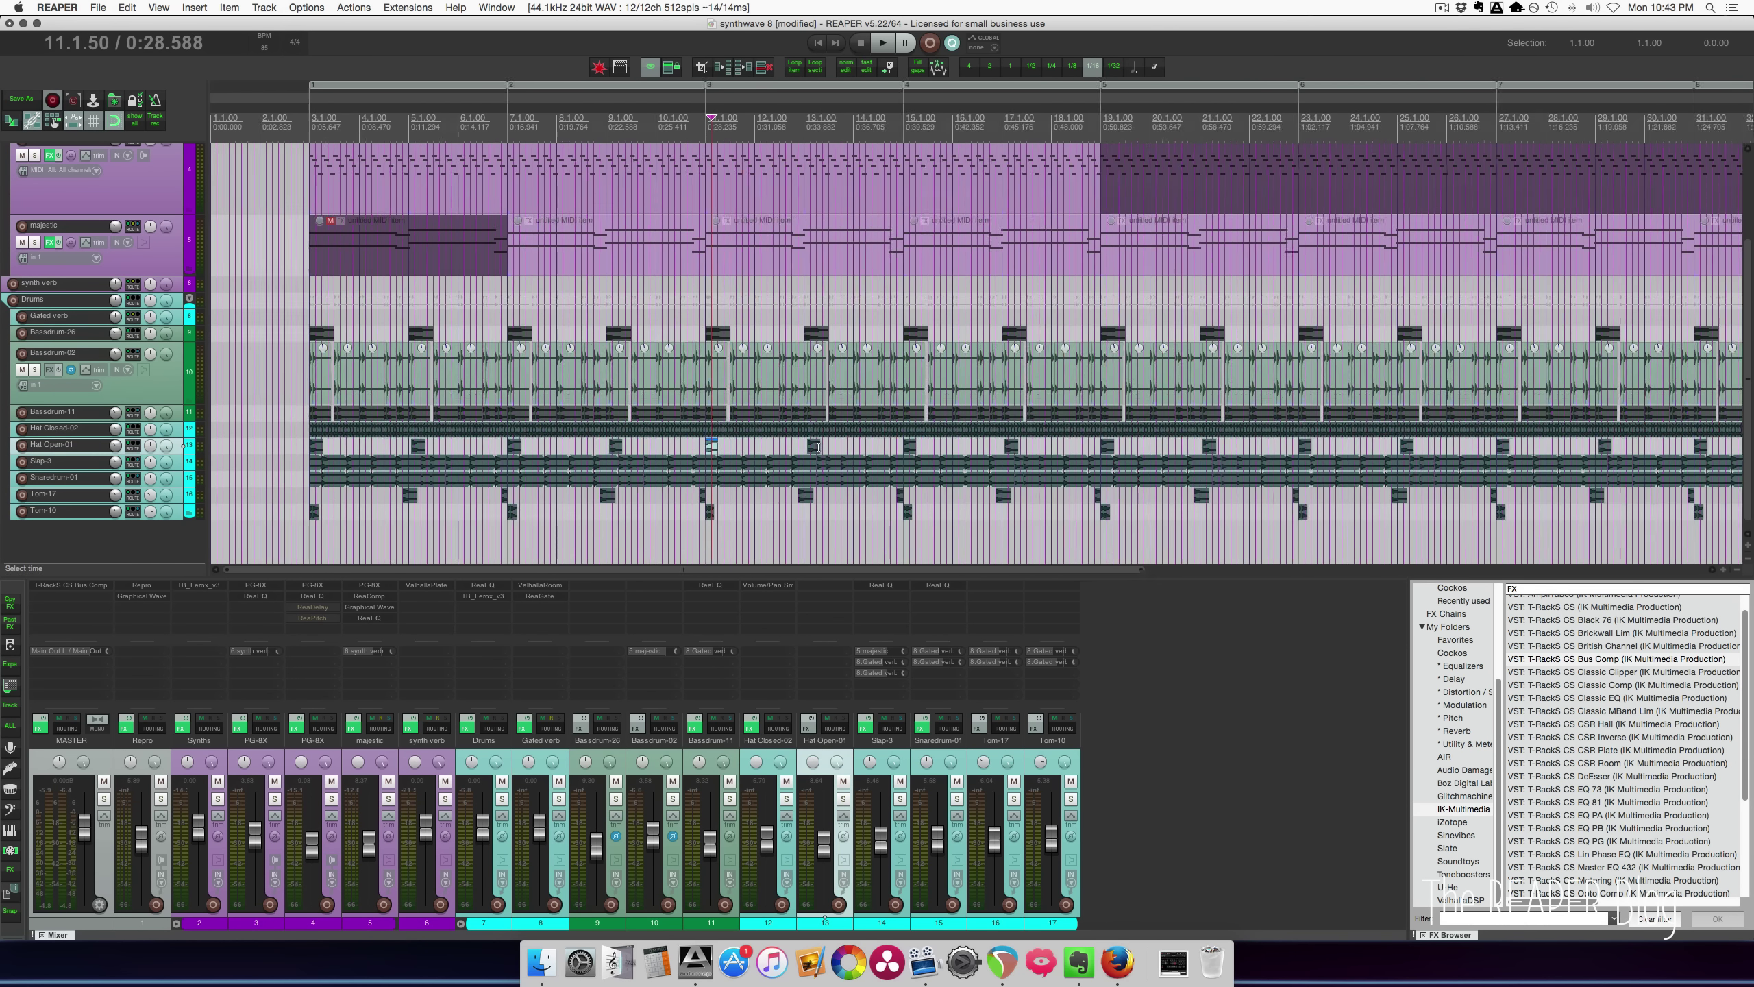
{"action": "left_click_drag", "start_coordinate": [894, 446], "coordinate": [1530, 446]}
{"action": "key", "text": "super+z"}
{"action": "key", "text": "super+z"}
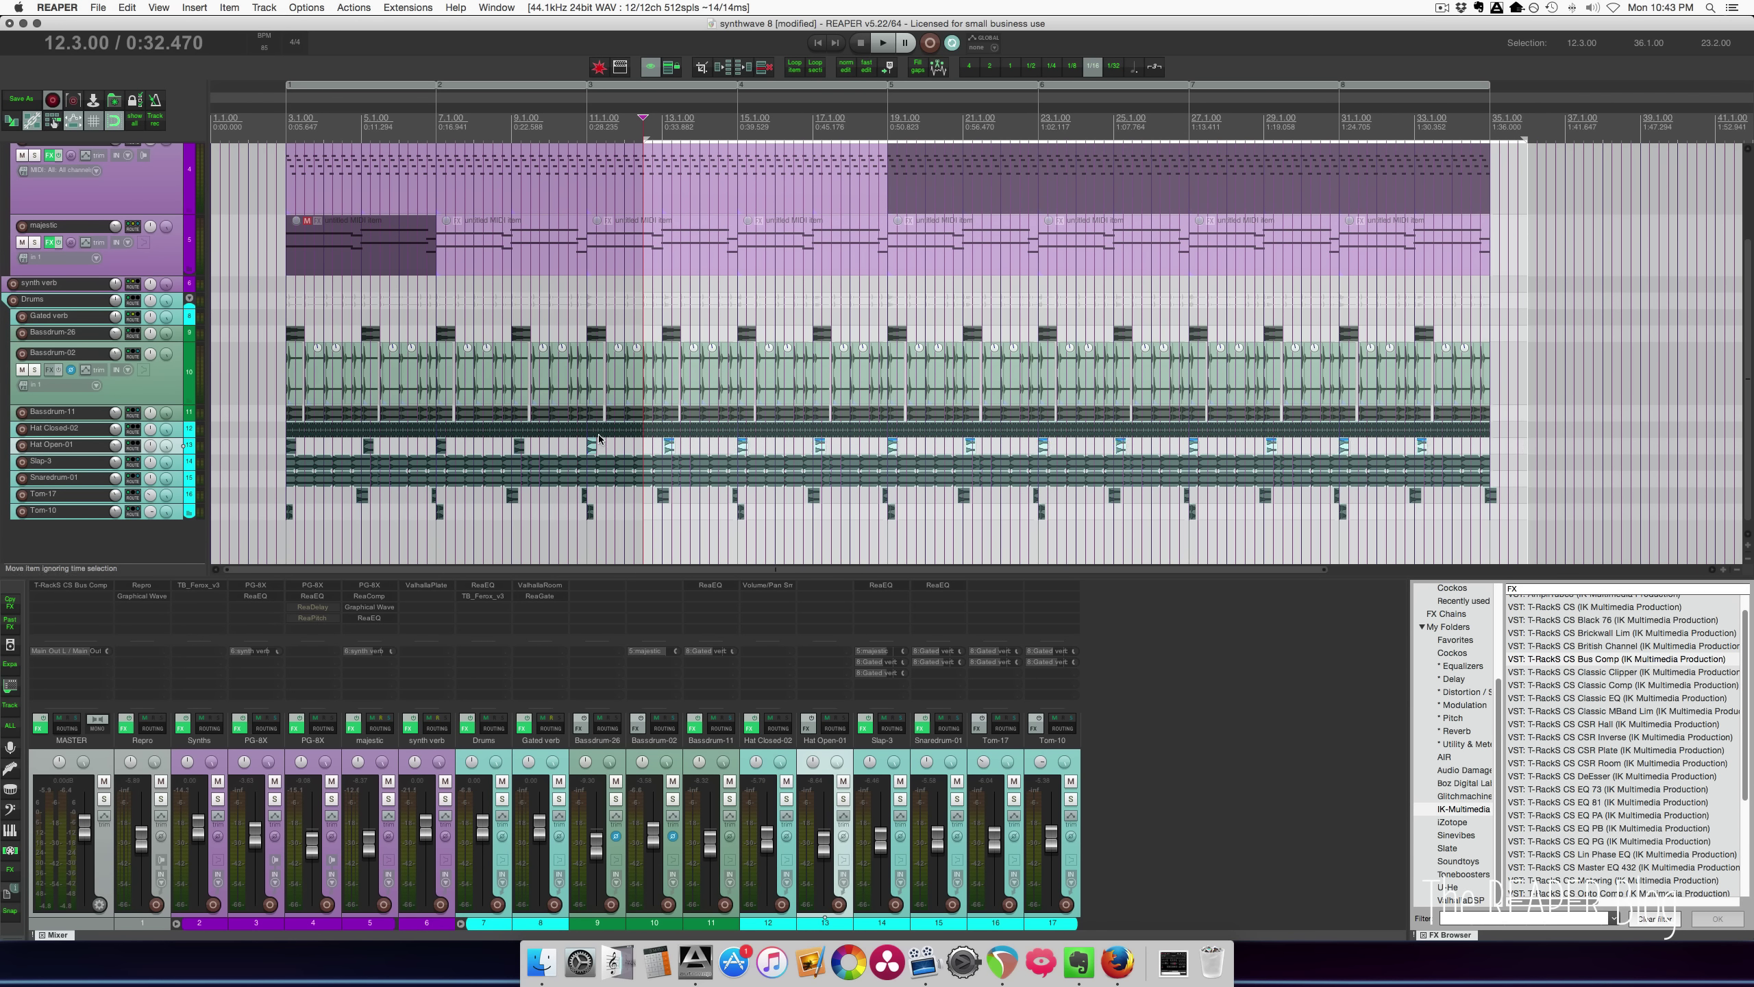
Select and unmute the Hat Closed-02 items from bar 11 to the end of the arrangement.
{"action": "left_click", "coordinate": [598, 432]}
{"action": "scroll", "coordinate": [625, 451], "scroll_direction": "up", "scroll_amount": 5}
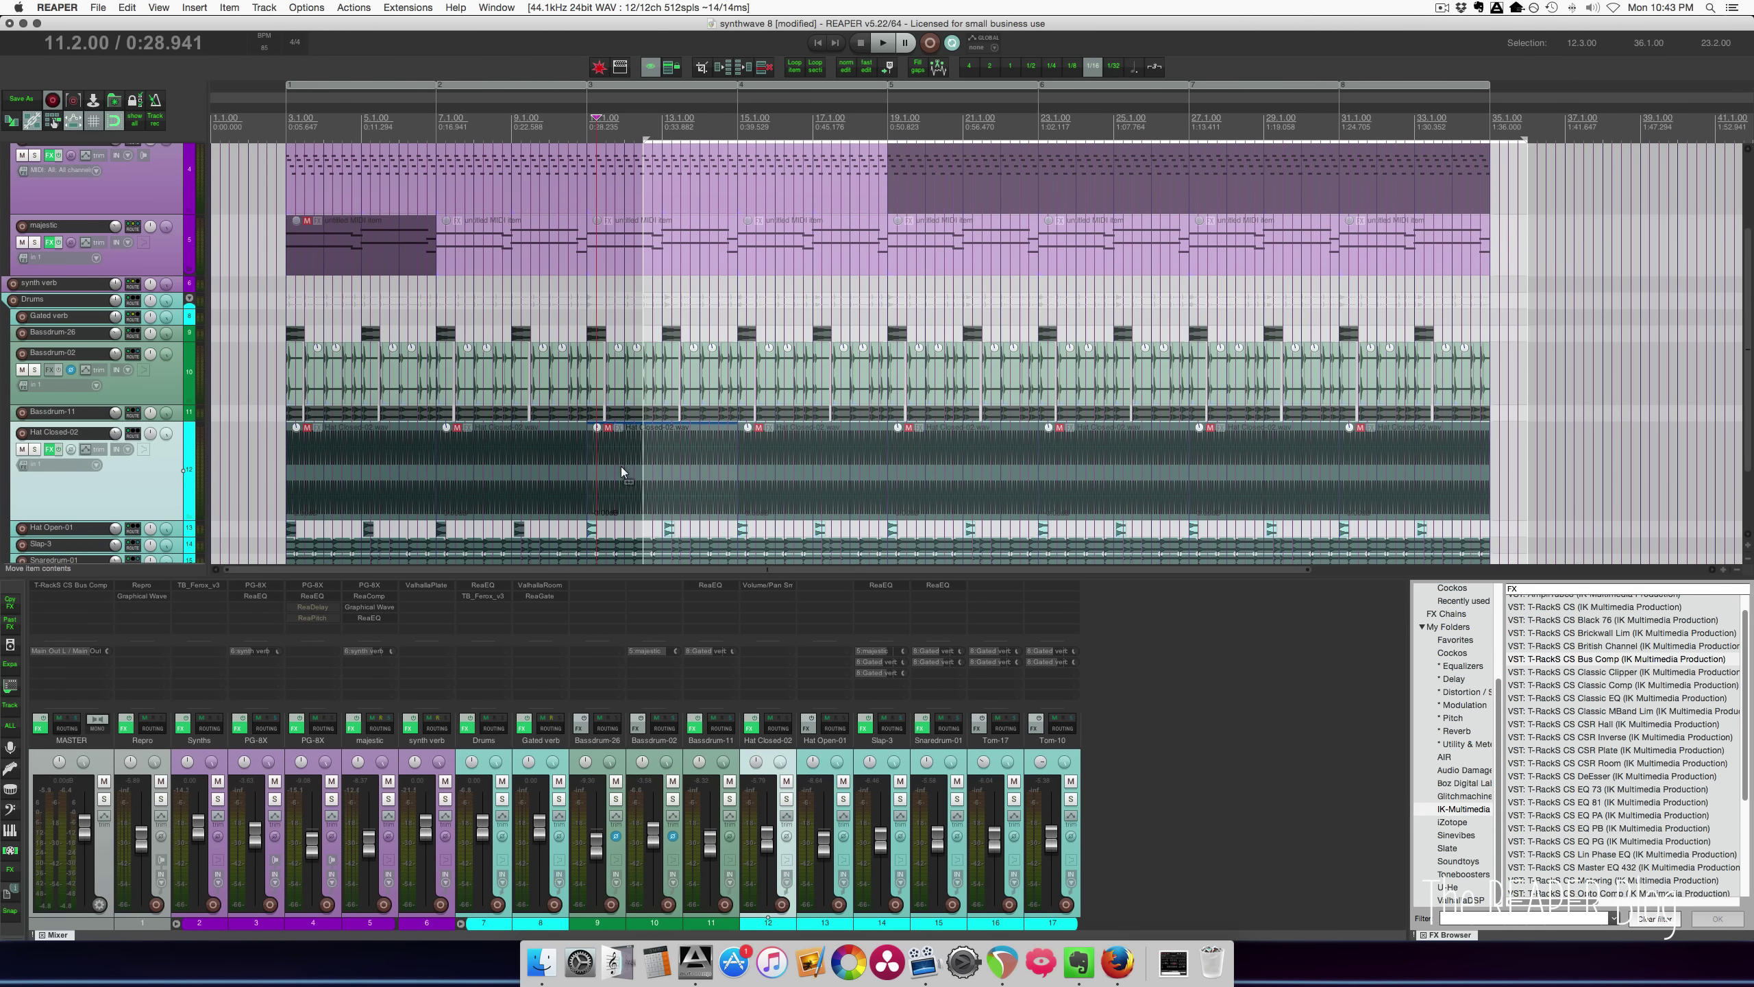
{"action": "scroll", "coordinate": [899, 470], "scroll_direction": "up", "scroll_amount": 2}
{"action": "scroll", "coordinate": [899, 469], "scroll_direction": "down", "scroll_amount": 5}
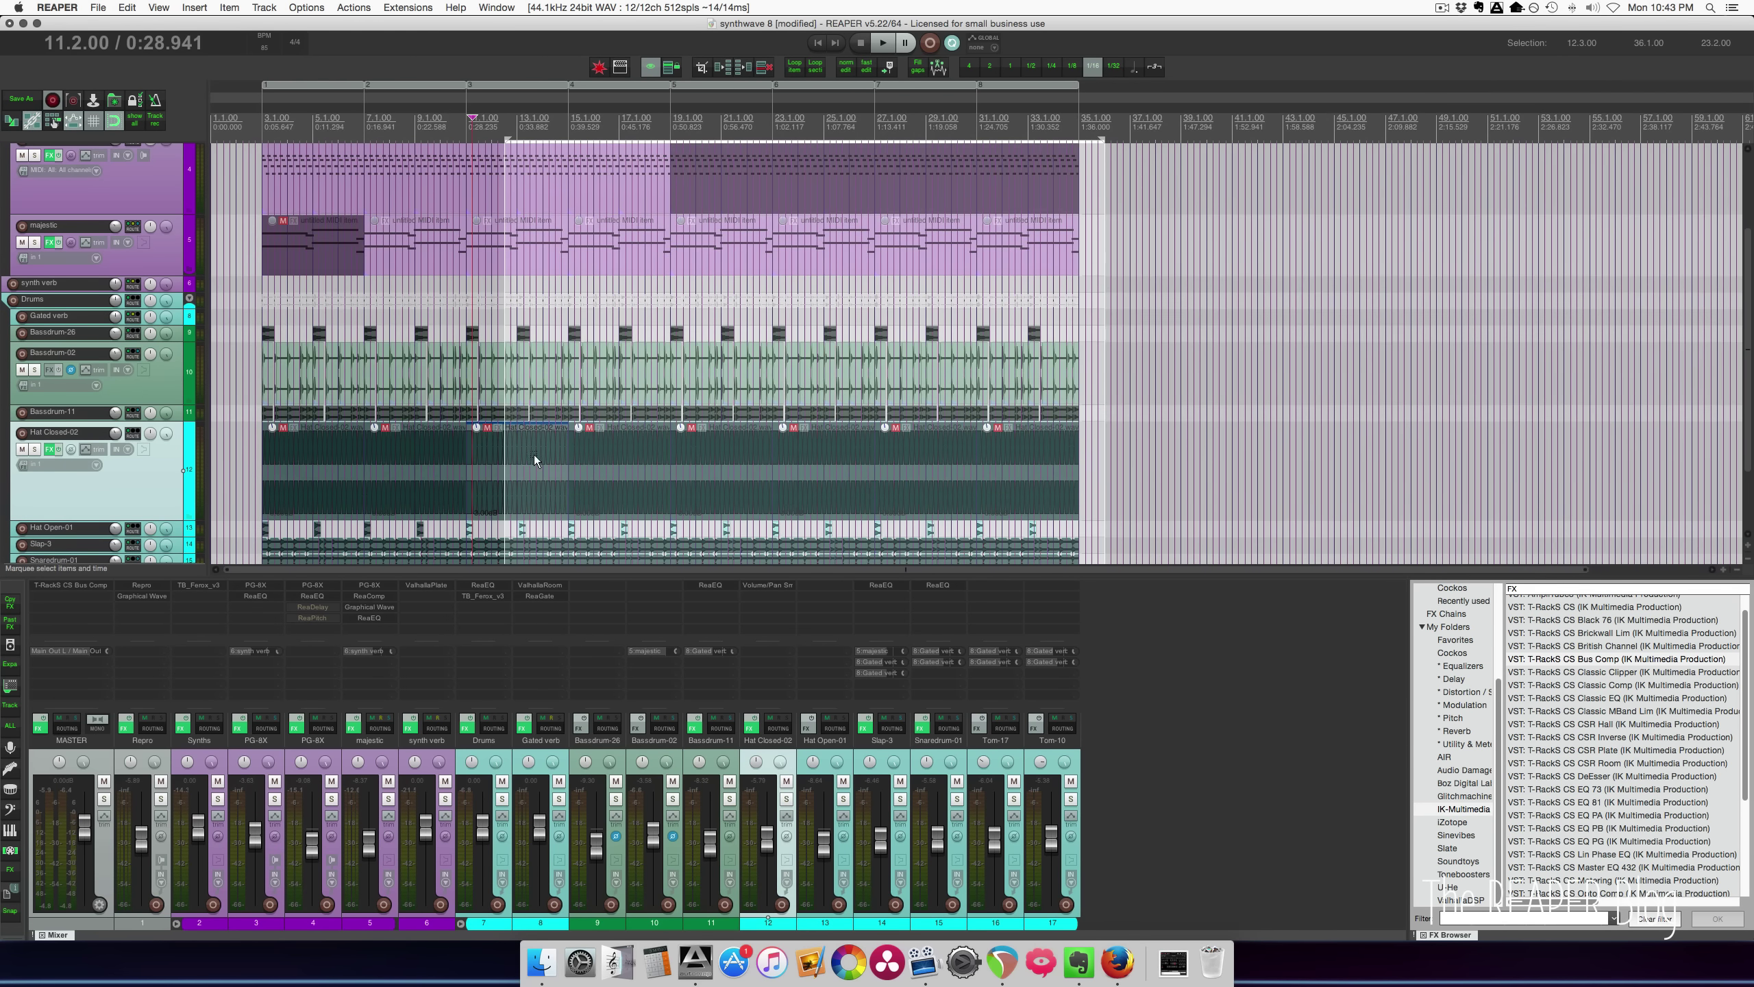
{"action": "left_click_drag", "start_coordinate": [526, 457], "coordinate": [1053, 475]}
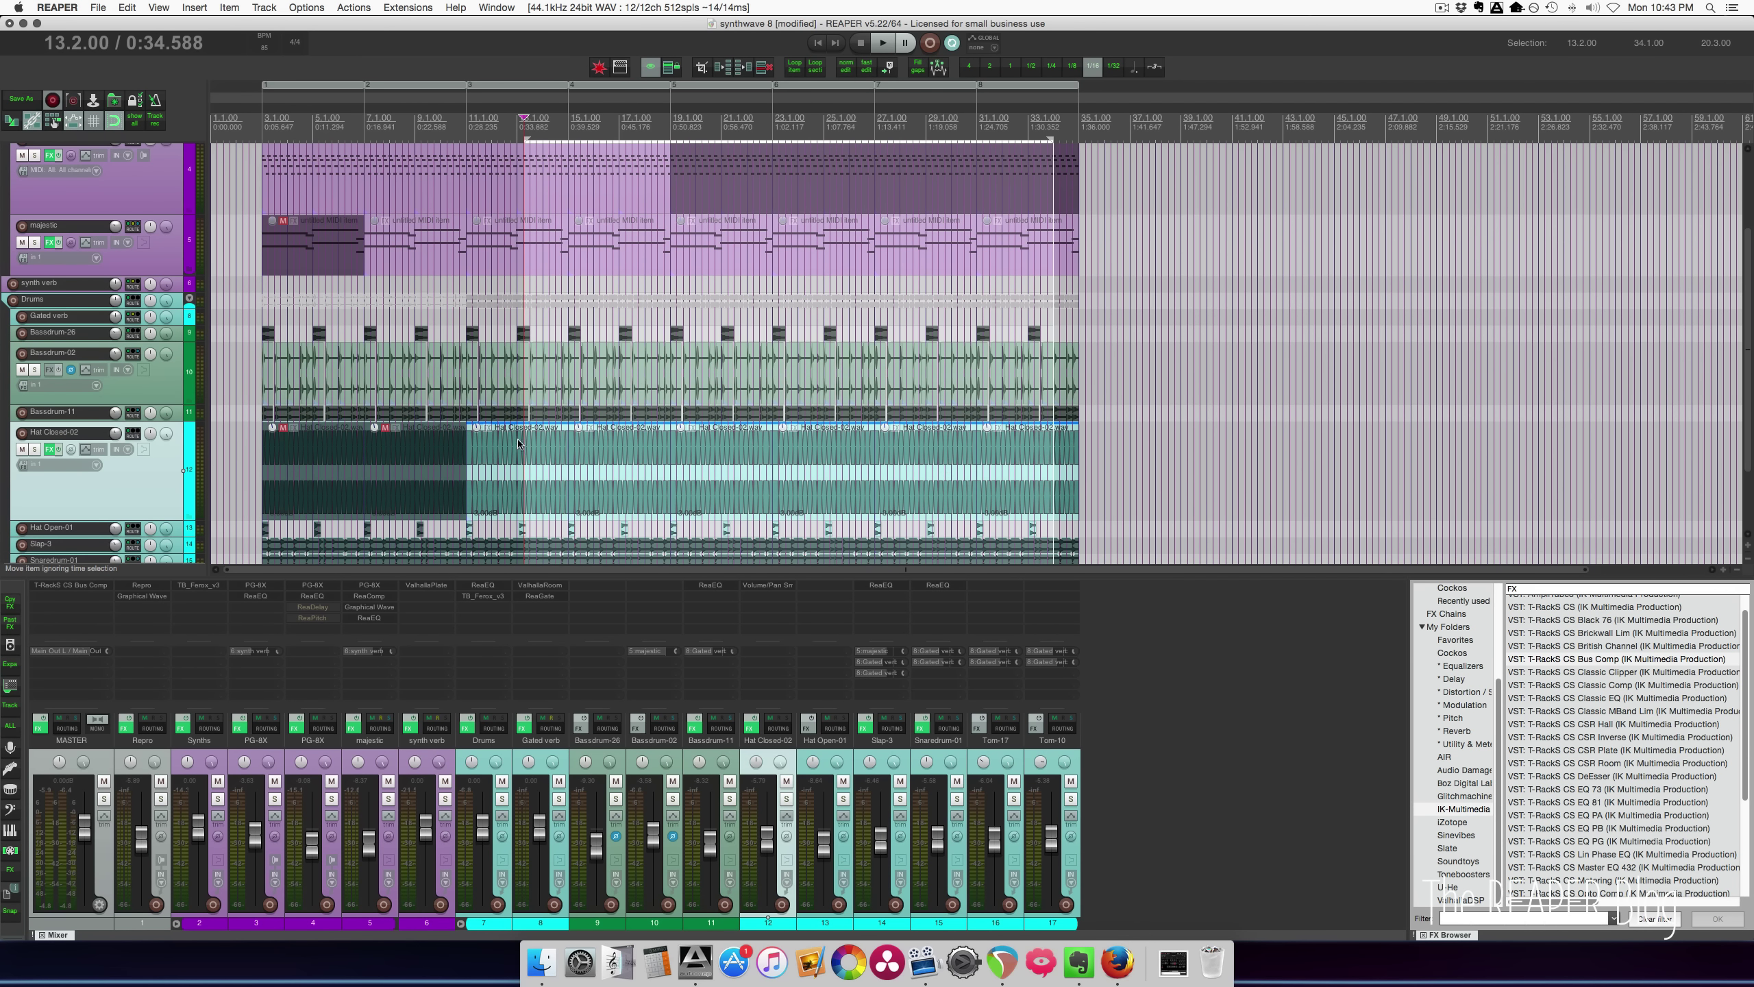
Play from bar 10 to hear the hi-hats enter at bar 11, and stop playback.
{"action": "scroll", "coordinate": [552, 473], "scroll_direction": "down", "scroll_amount": 5}
{"action": "left_click", "coordinate": [443, 414]}
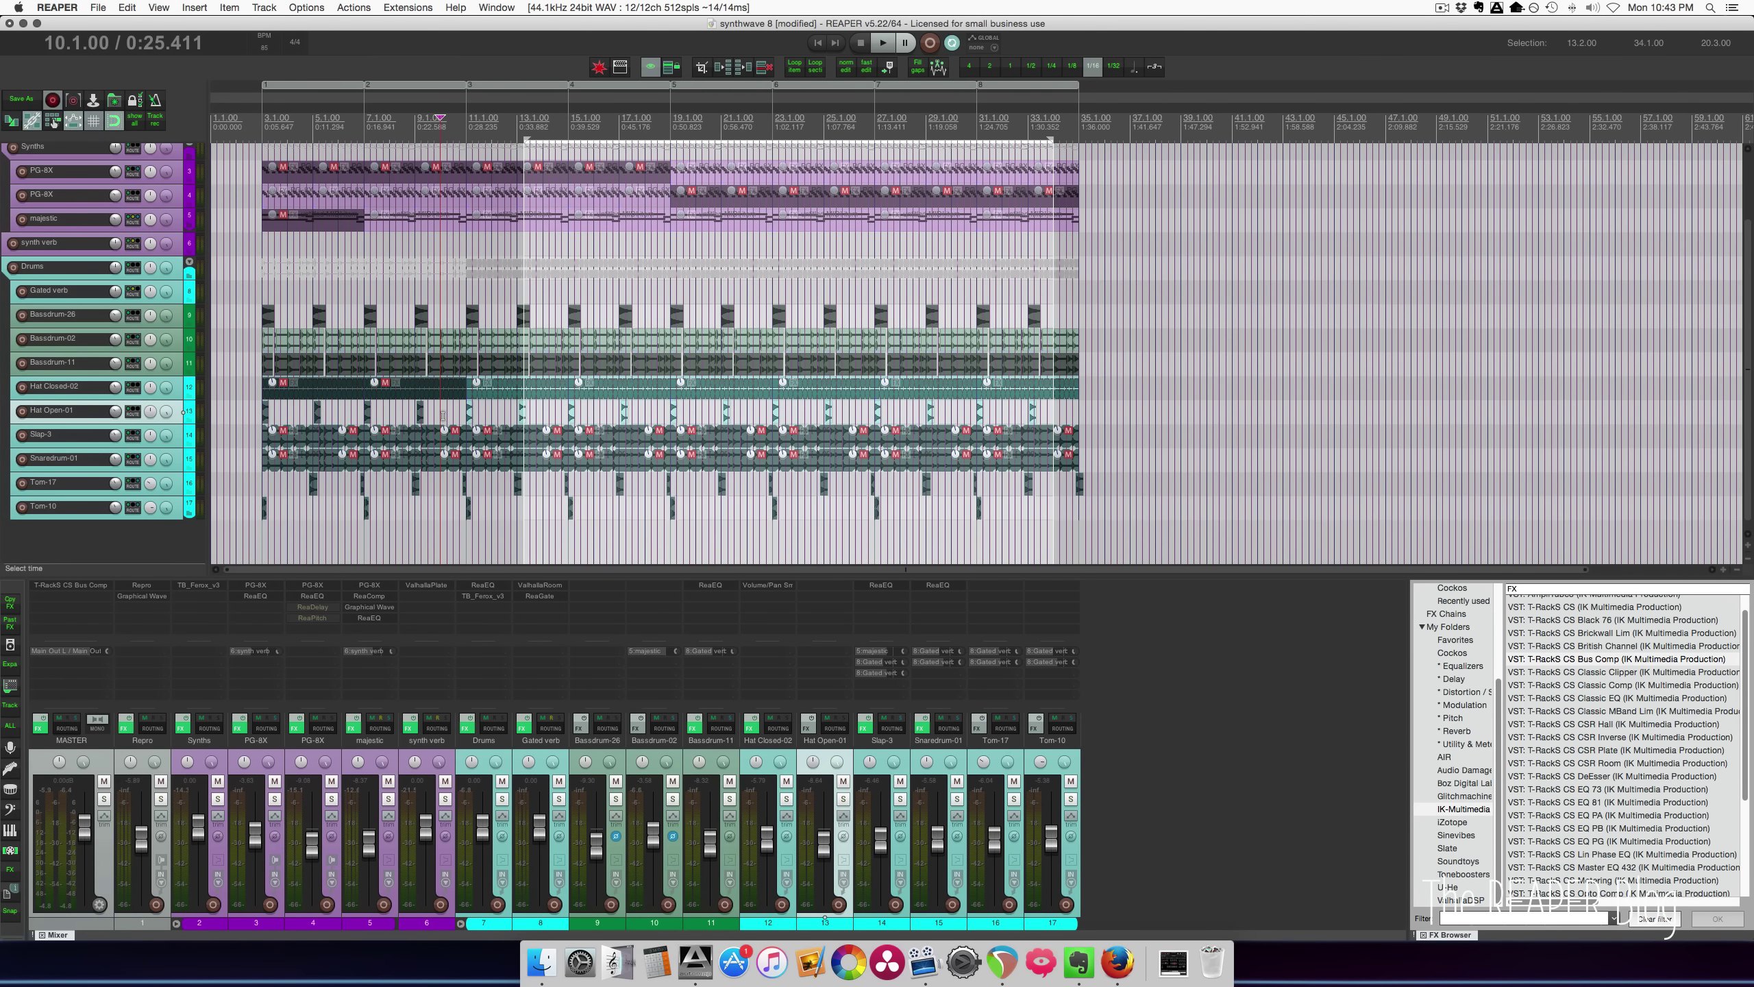
{"action": "key", "text": "space"}
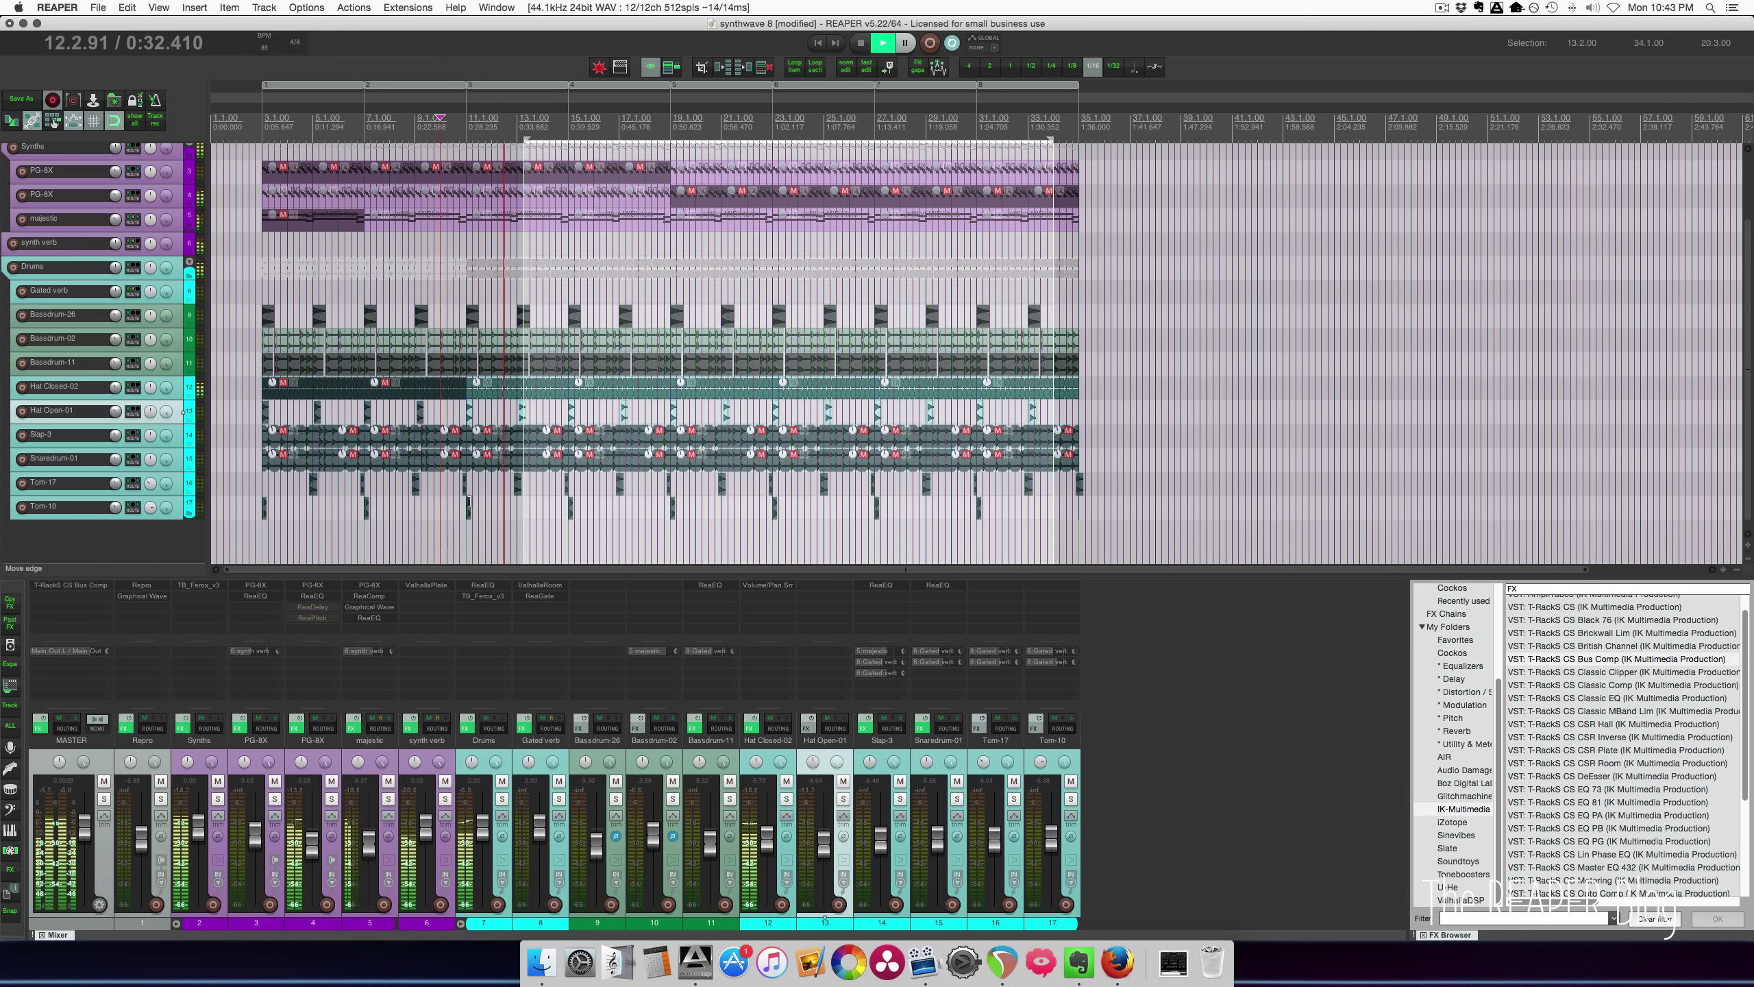
{"action": "key", "text": "space"}
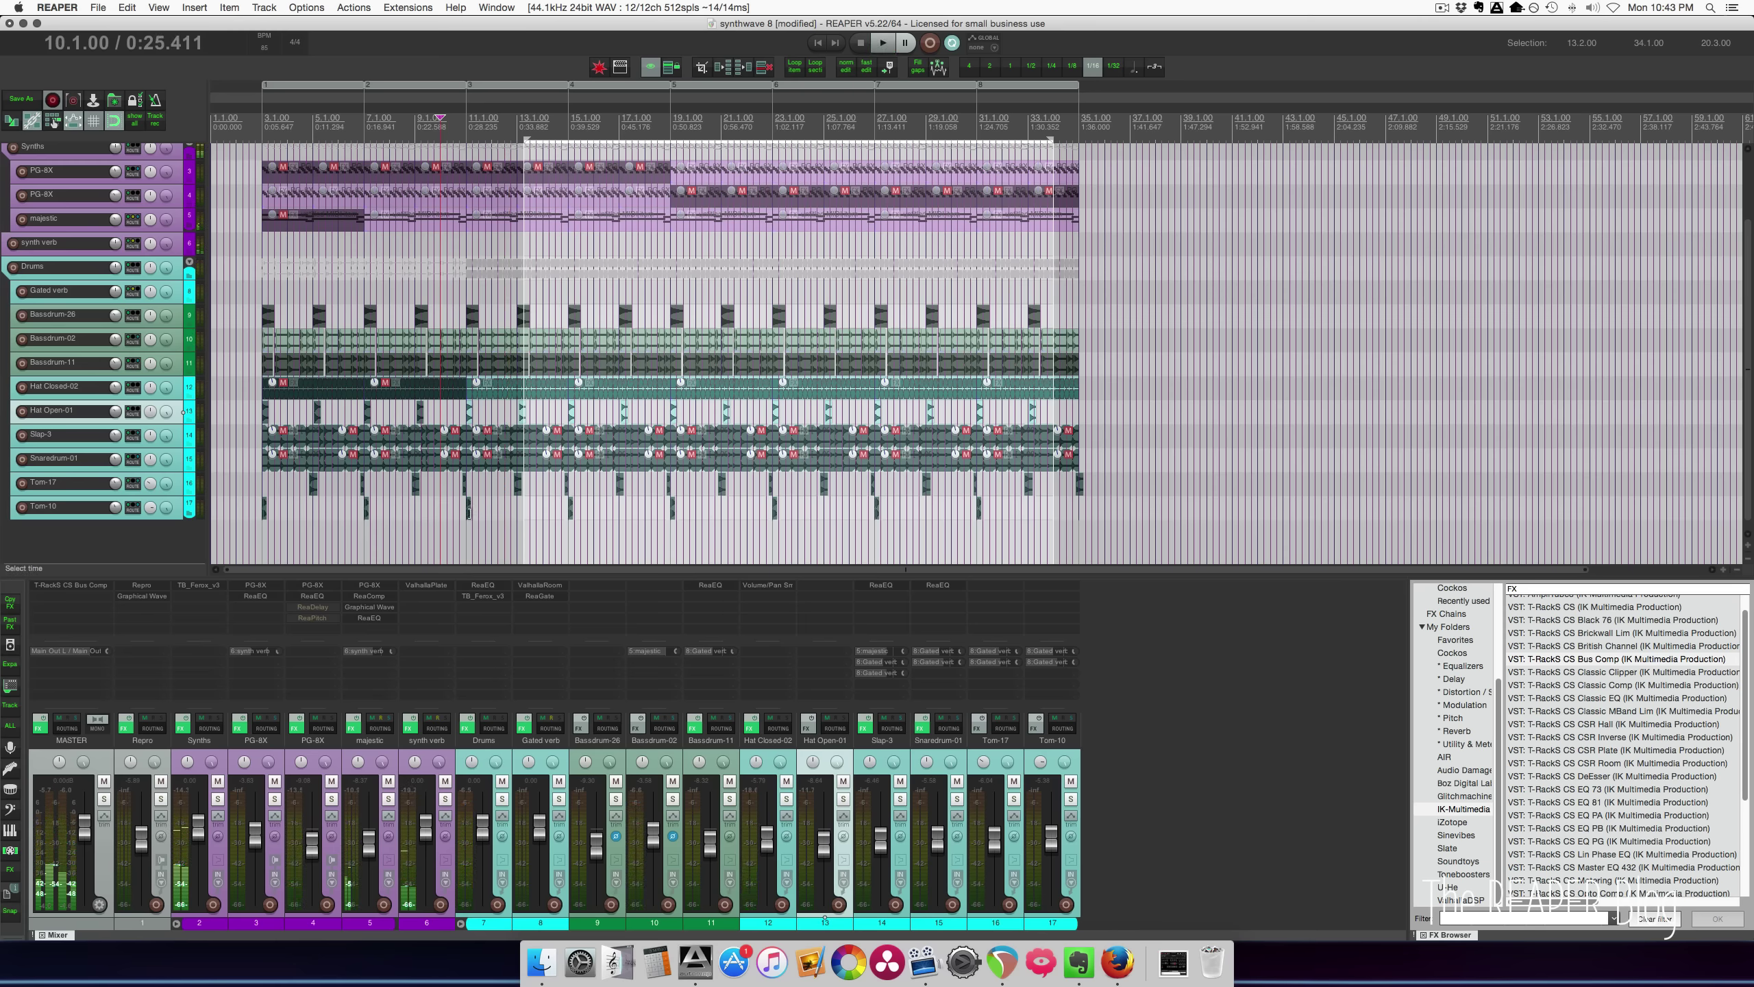
Select and unmute the Tom-17 and Tom-10 fill items around the start of bar 11.
{"action": "left_click", "coordinate": [468, 512]}
{"action": "scroll", "coordinate": [971, 518], "scroll_direction": "up", "scroll_amount": 5}
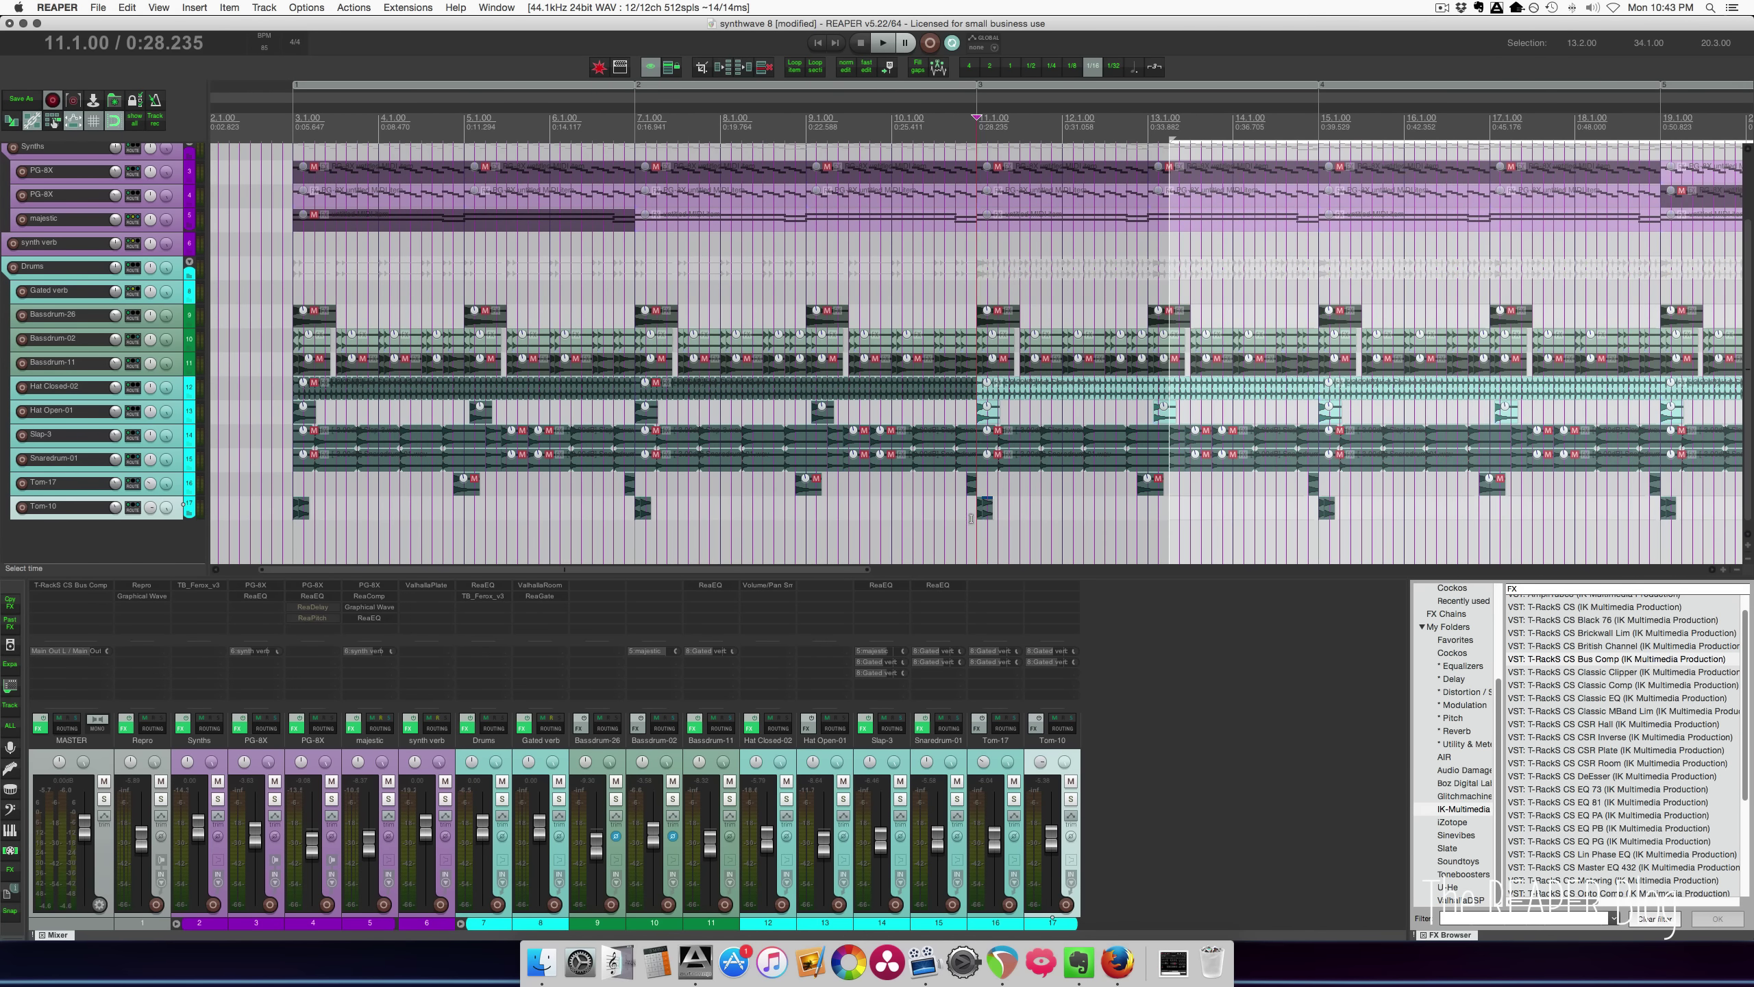
{"action": "left_click_drag", "start_coordinate": [971, 518], "coordinate": [1022, 518]}
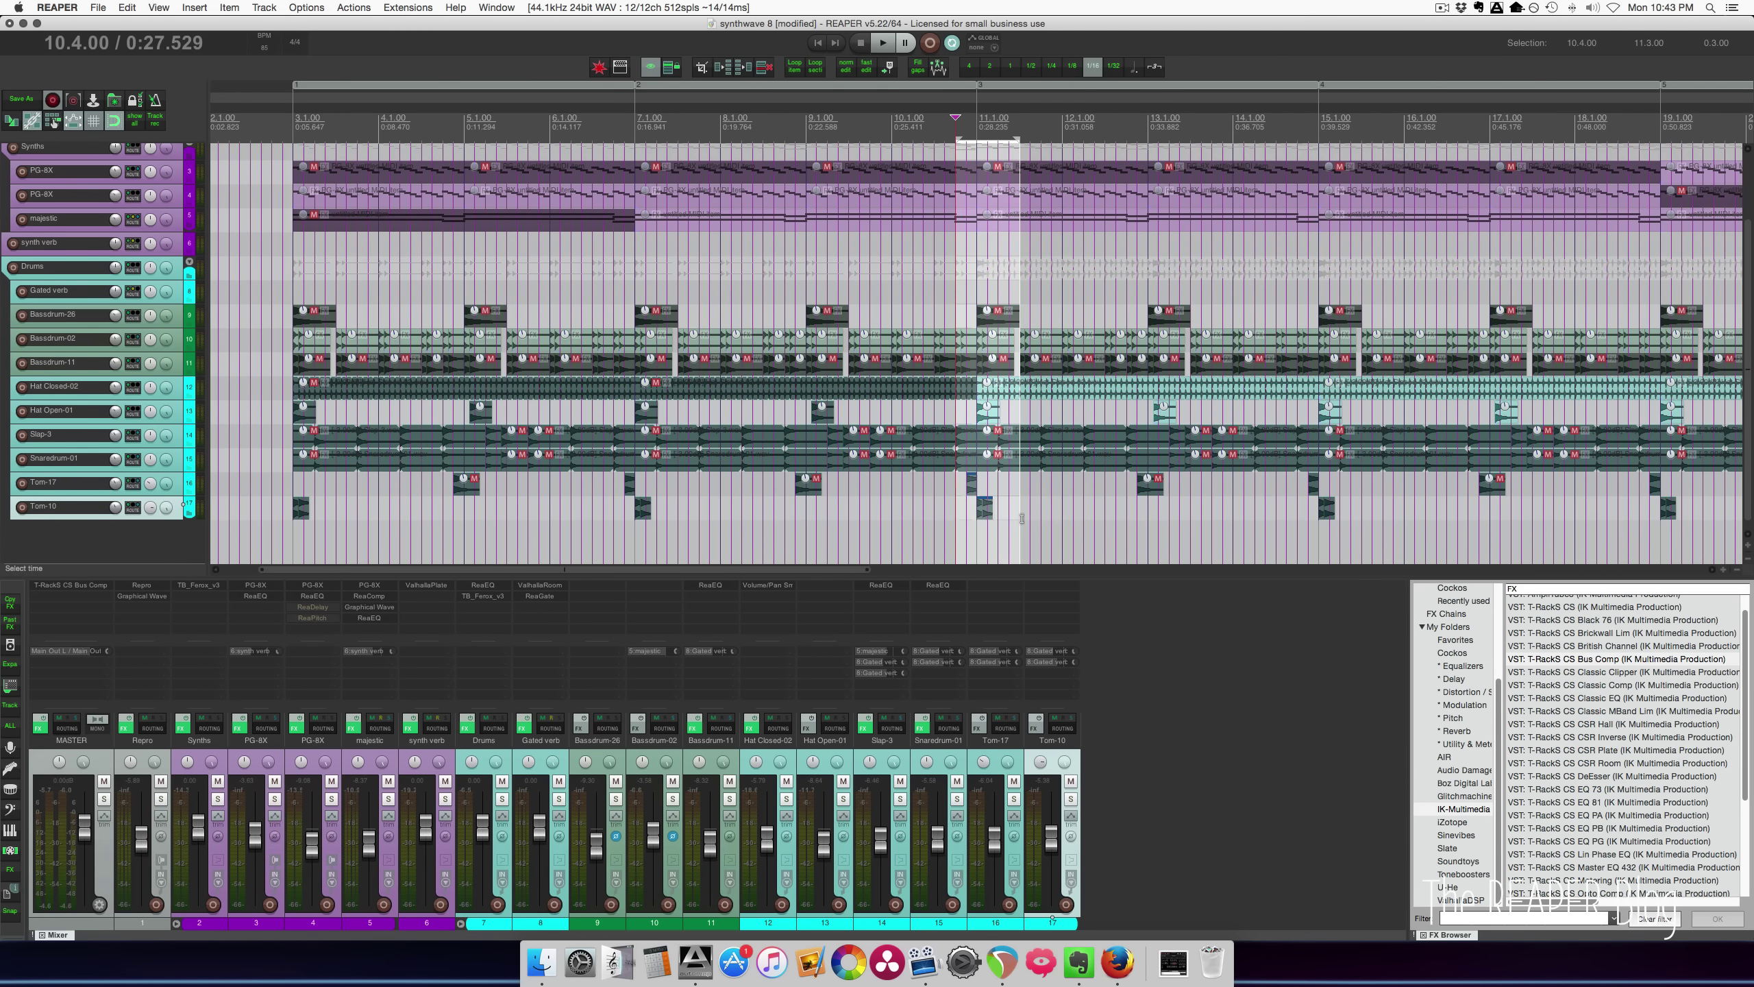
{"action": "key", "text": "alt+m"}
Play from shortly before bar 11 to hear the tom fill, and stop playback.
{"action": "left_click", "coordinate": [910, 489]}
{"action": "left_click", "coordinate": [859, 494]}
{"action": "key", "text": "space"}
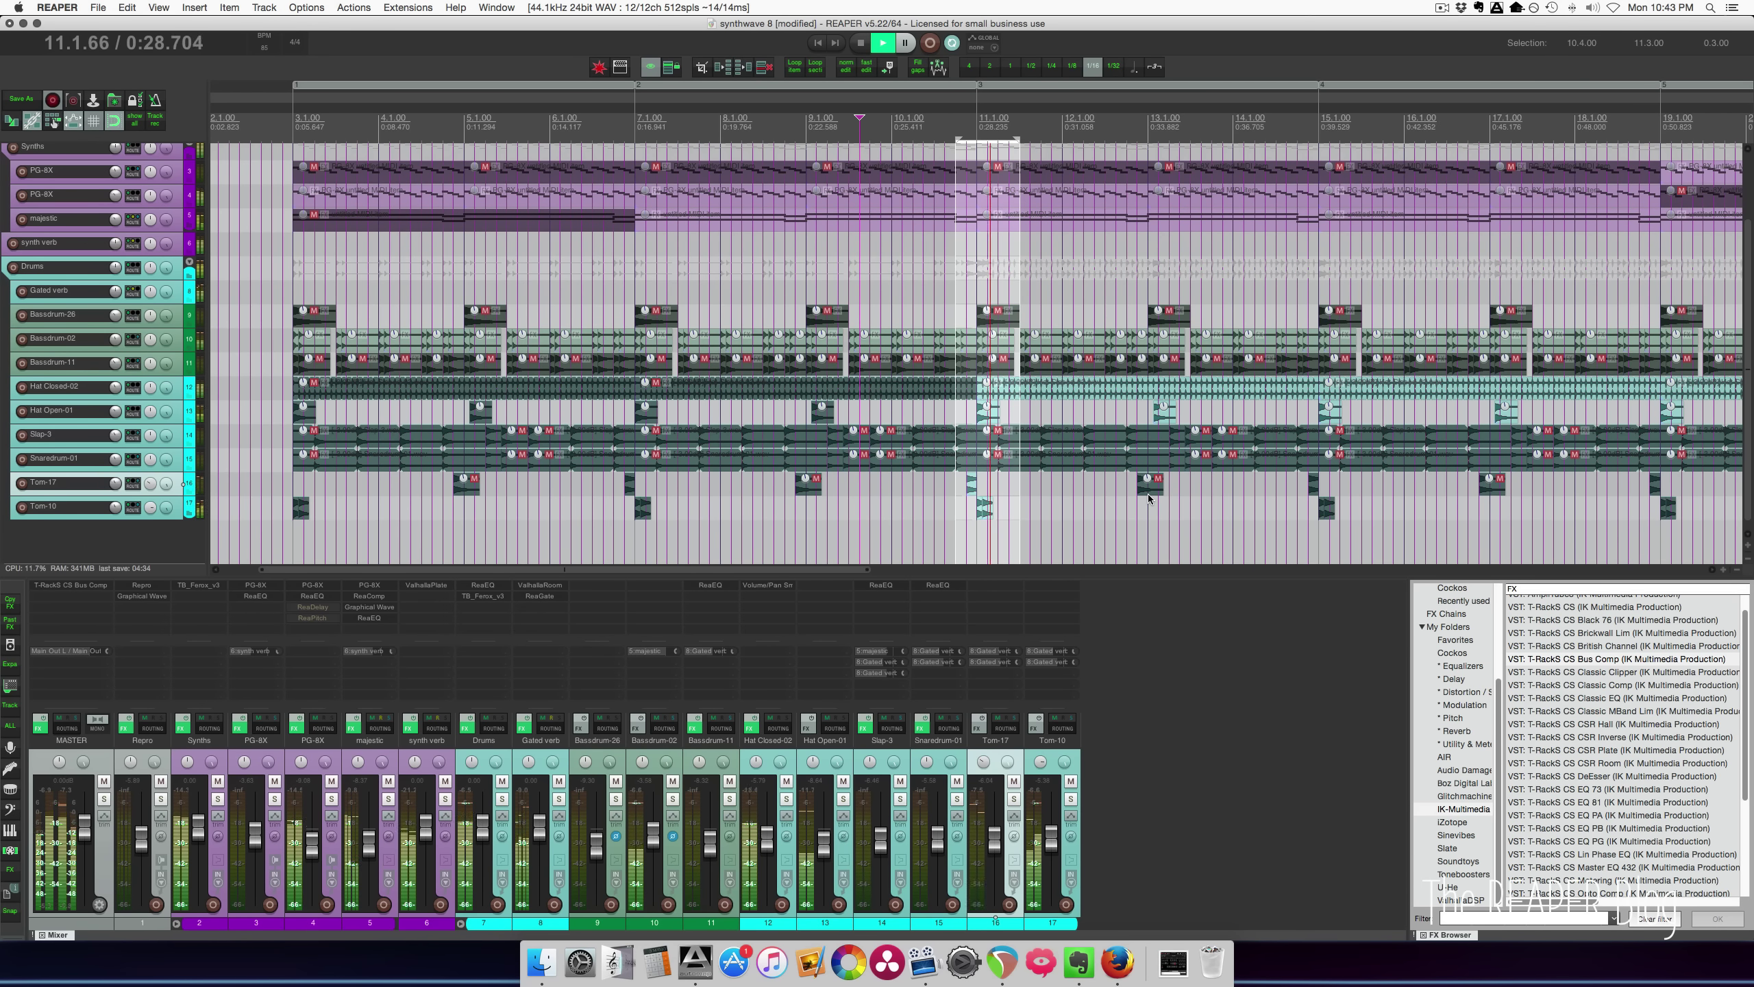
{"action": "scroll", "coordinate": [1148, 494], "scroll_direction": "down", "scroll_amount": 3}
{"action": "key", "text": "space"}
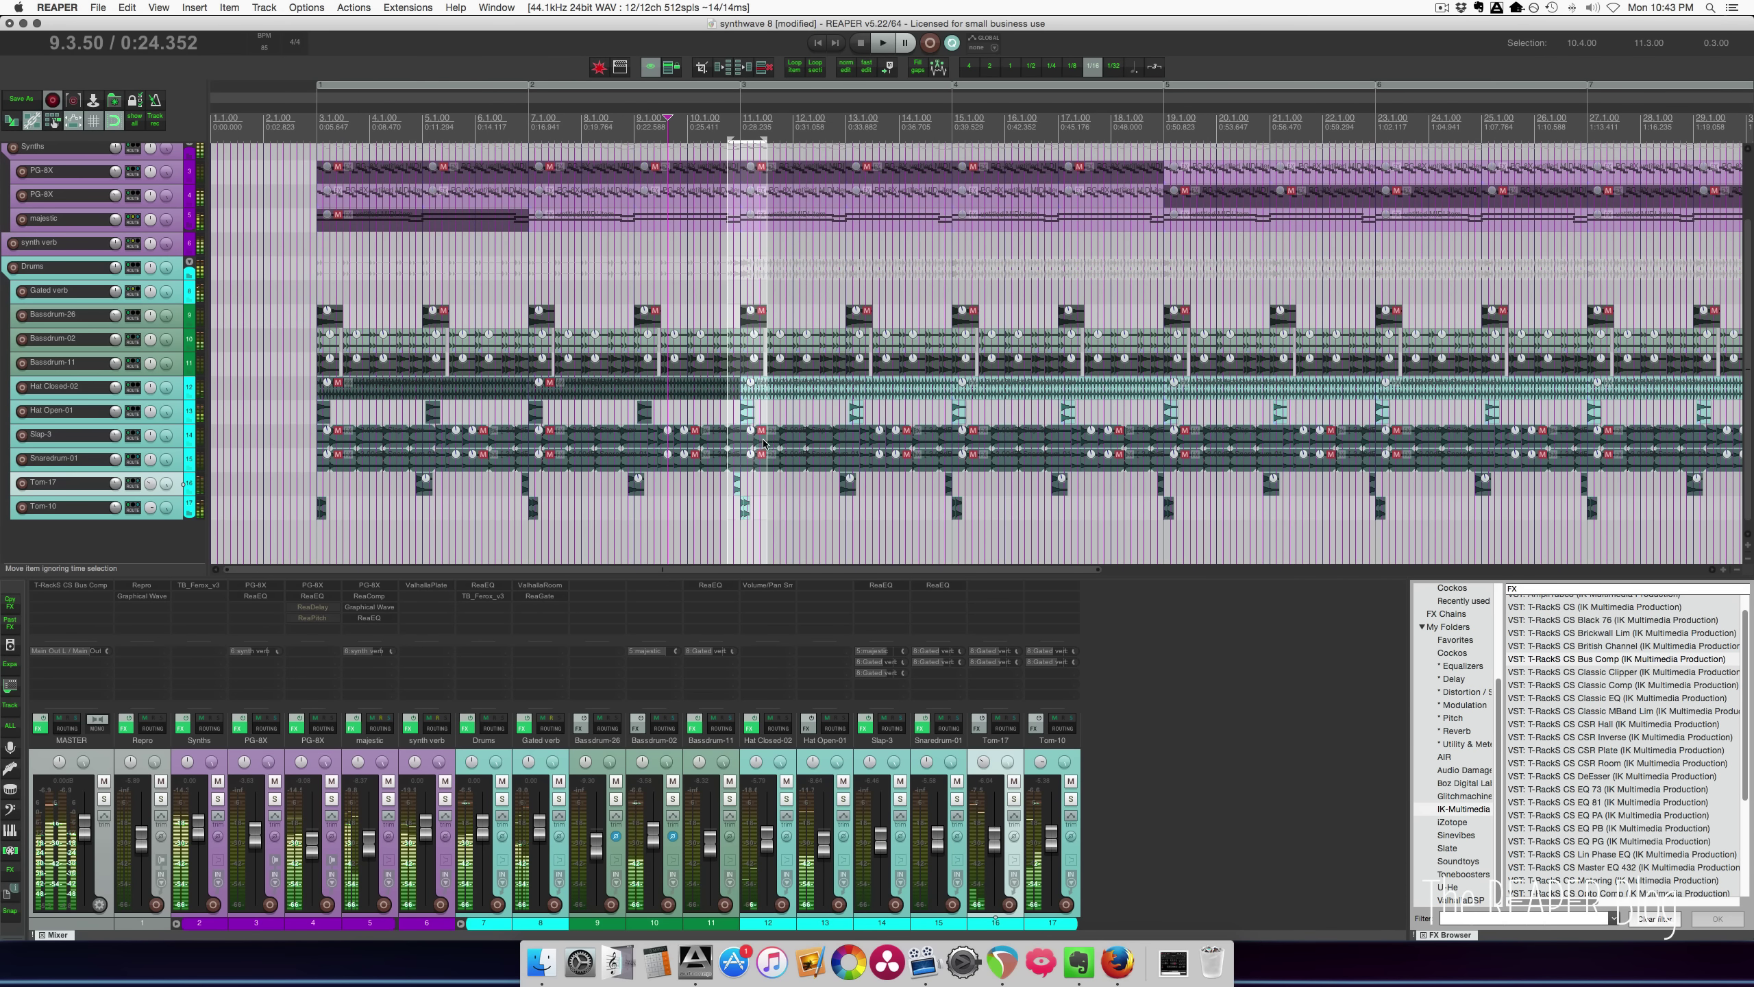
Clear the time selection and unmute the Slap-3, Snaredrum-01, Tom-17 and Tom-10 items from bar 11 to the end.
{"action": "left_click", "coordinate": [780, 441]}
{"action": "key", "text": "Escape"}
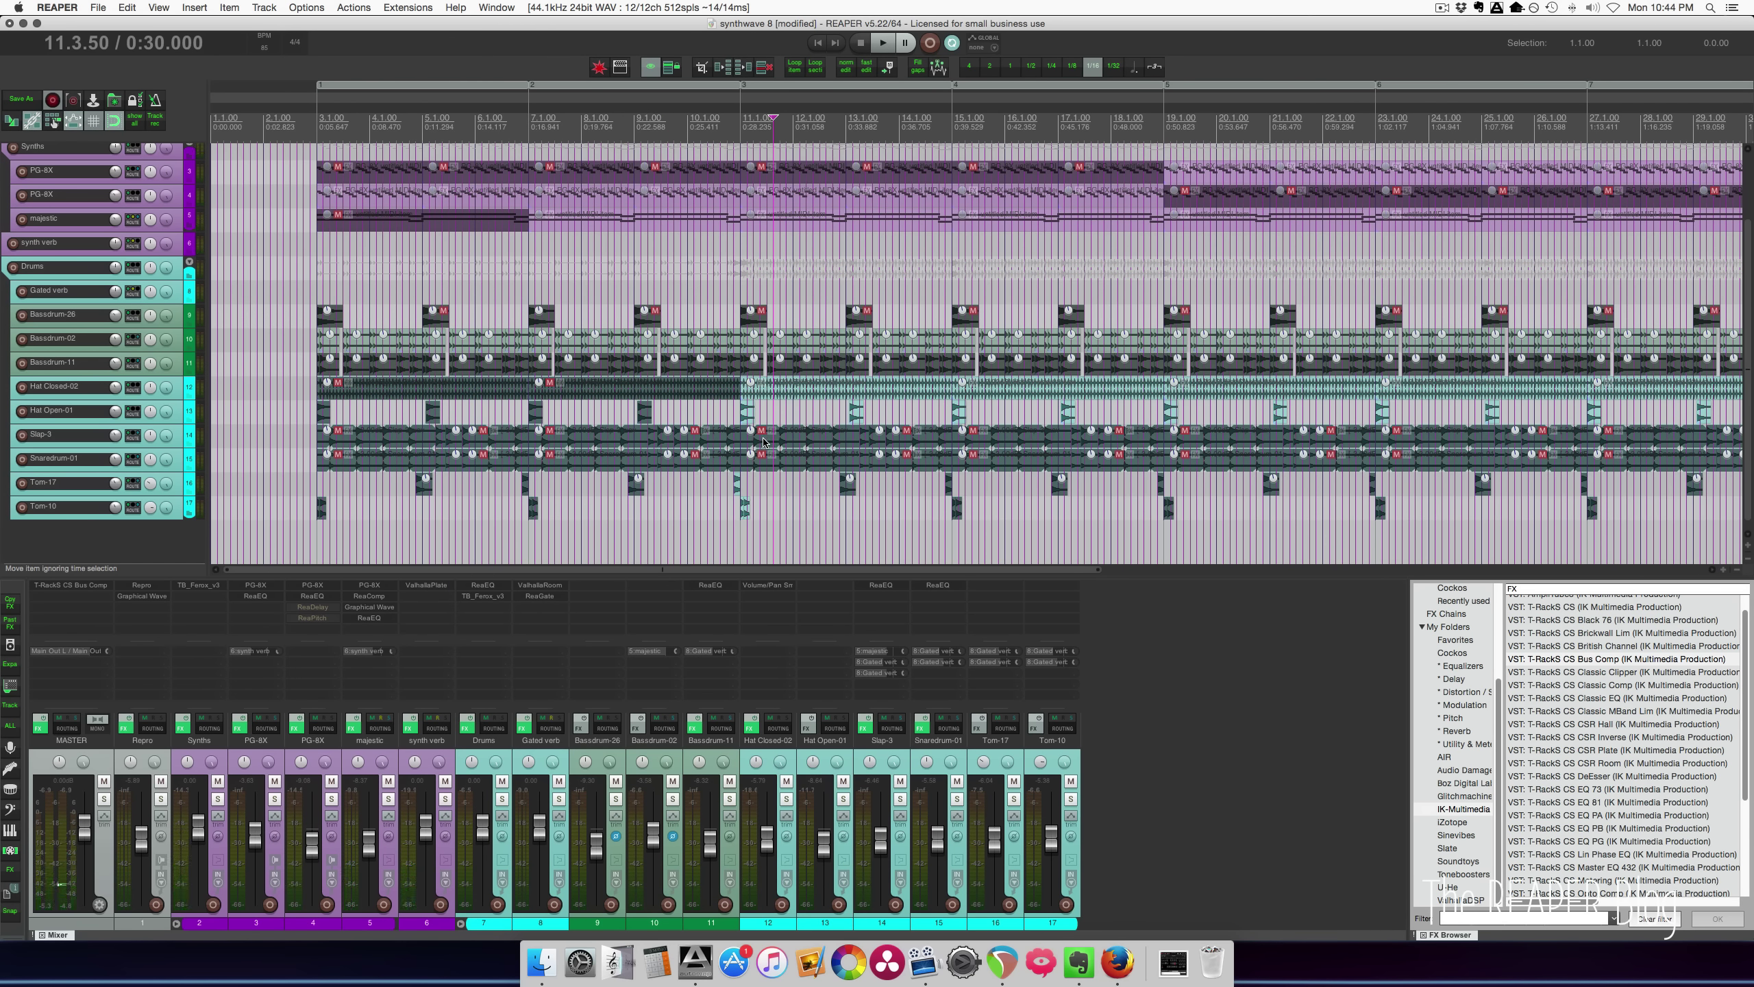
{"action": "left_click_drag", "start_coordinate": [766, 447], "coordinate": [1697, 518]}
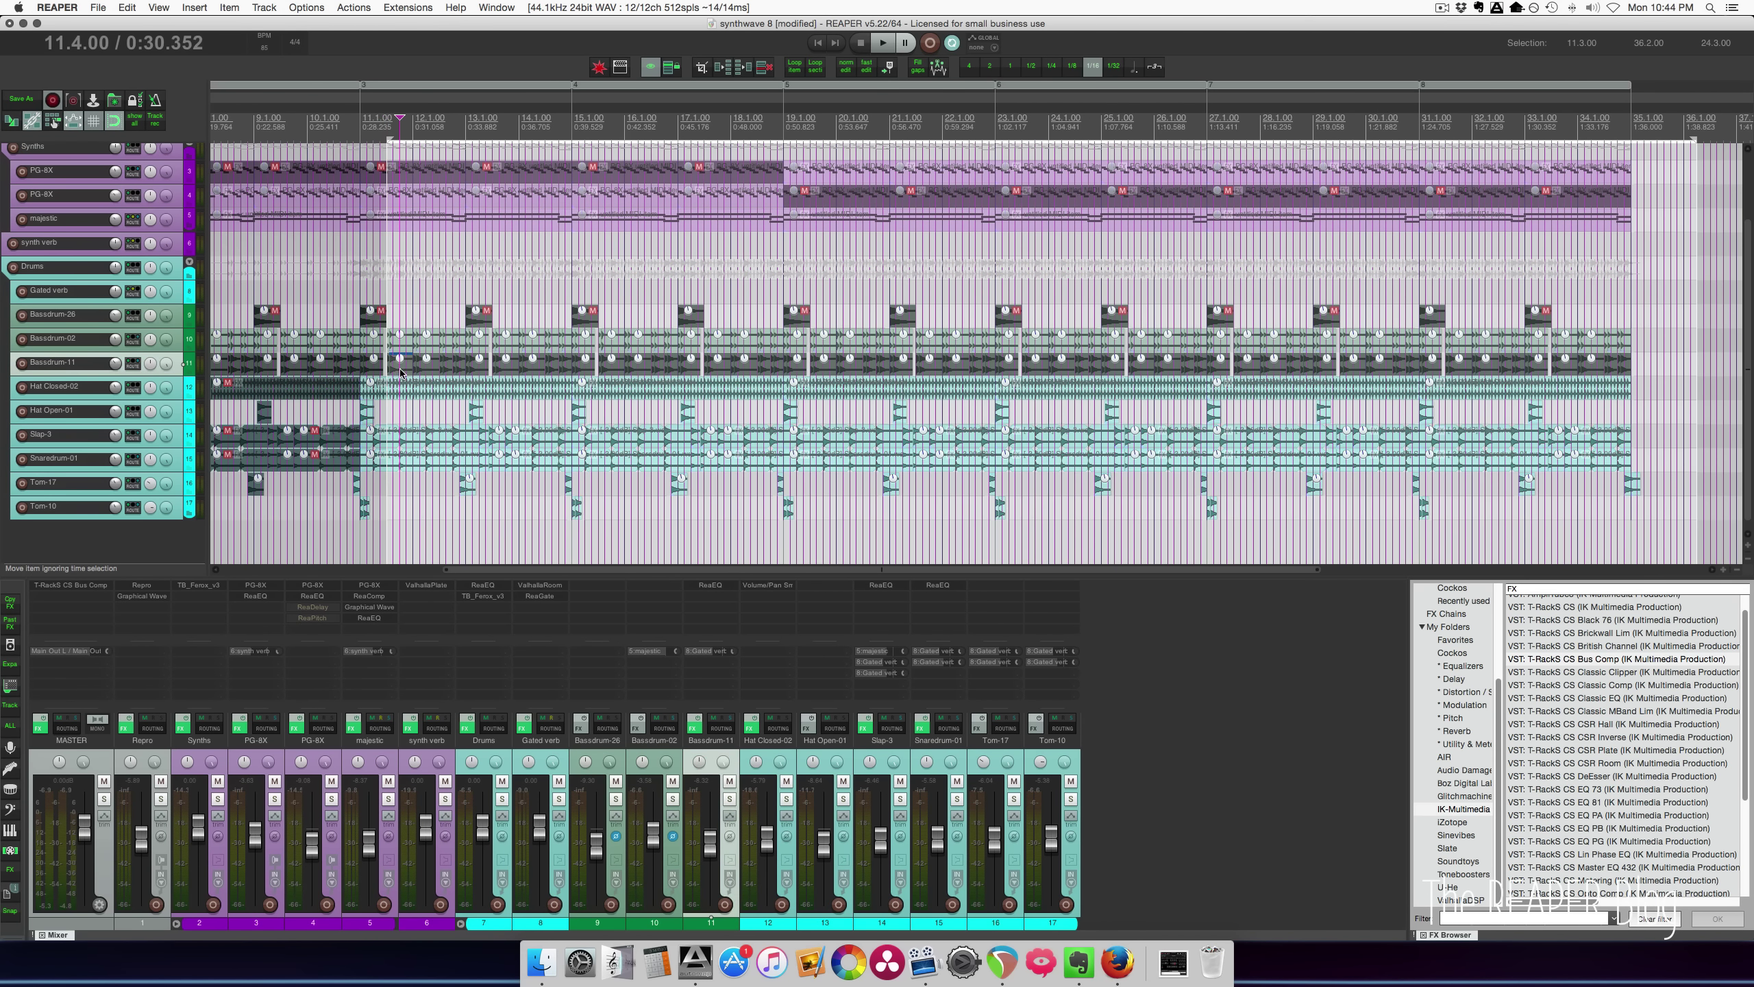
Unmute the Bassdrum-11 items and the uppermost bass drum track's items from bar 11 to the end.
{"action": "left_click_drag", "start_coordinate": [403, 368], "coordinate": [1641, 377]}
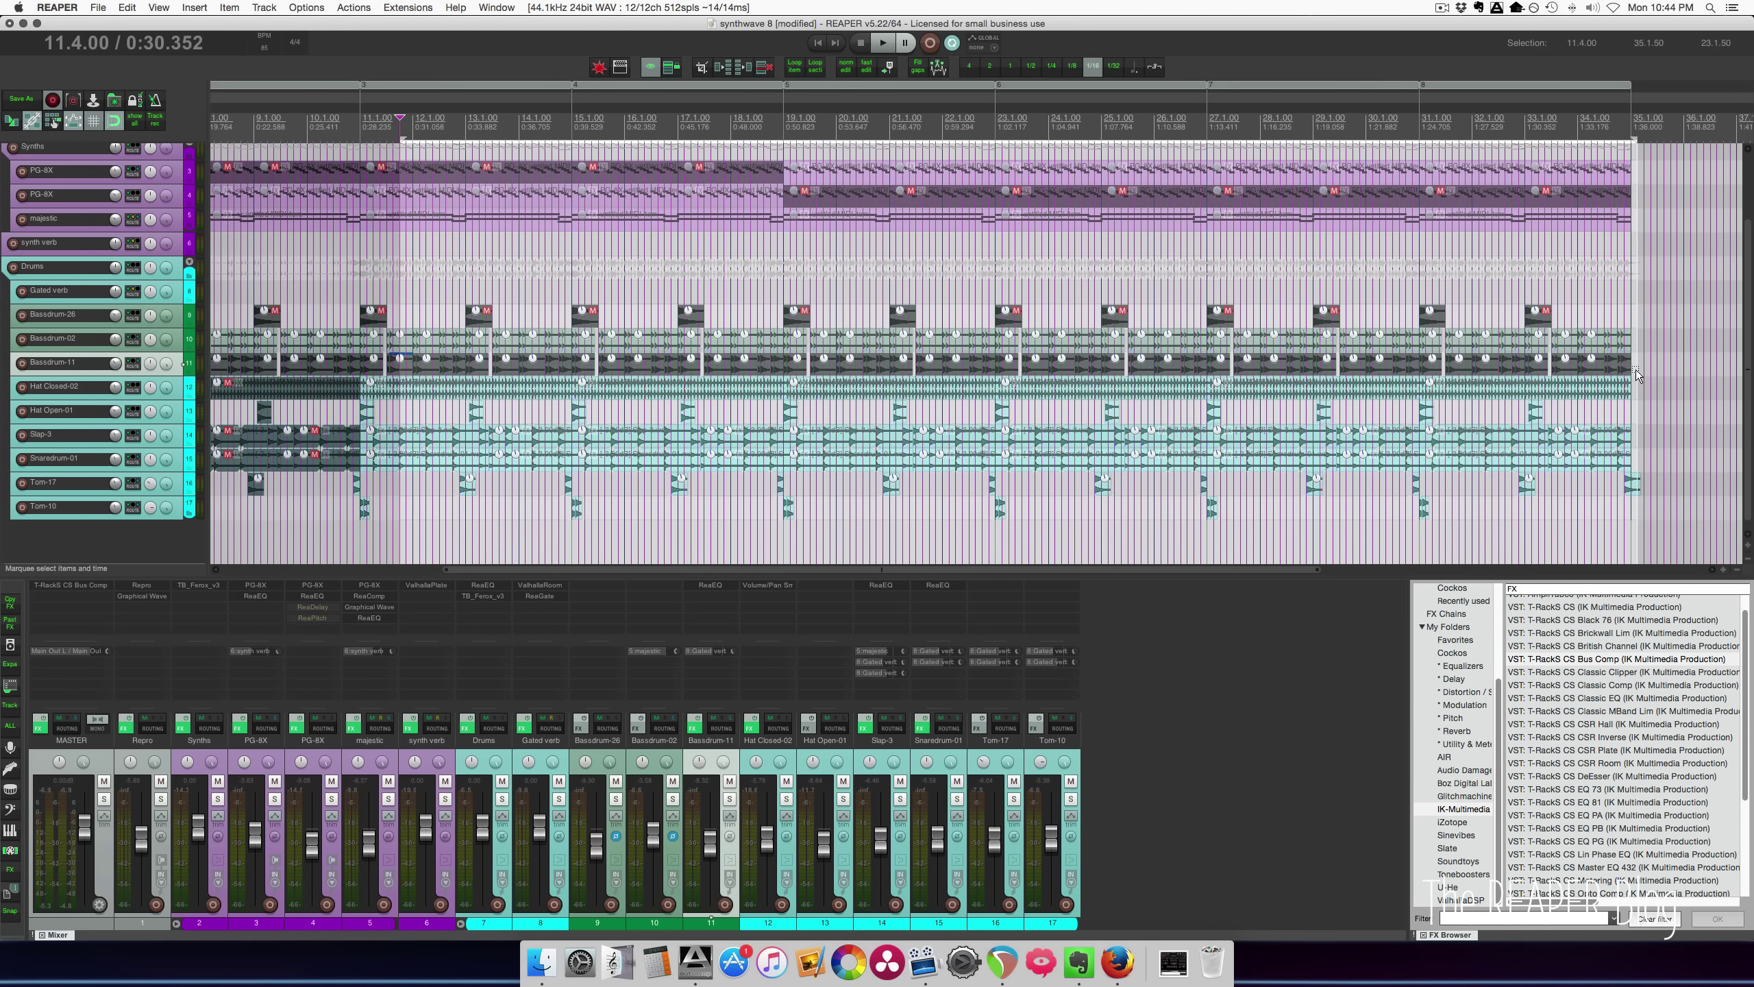
{"action": "left_click_drag", "start_coordinate": [446, 311], "coordinate": [1701, 312]}
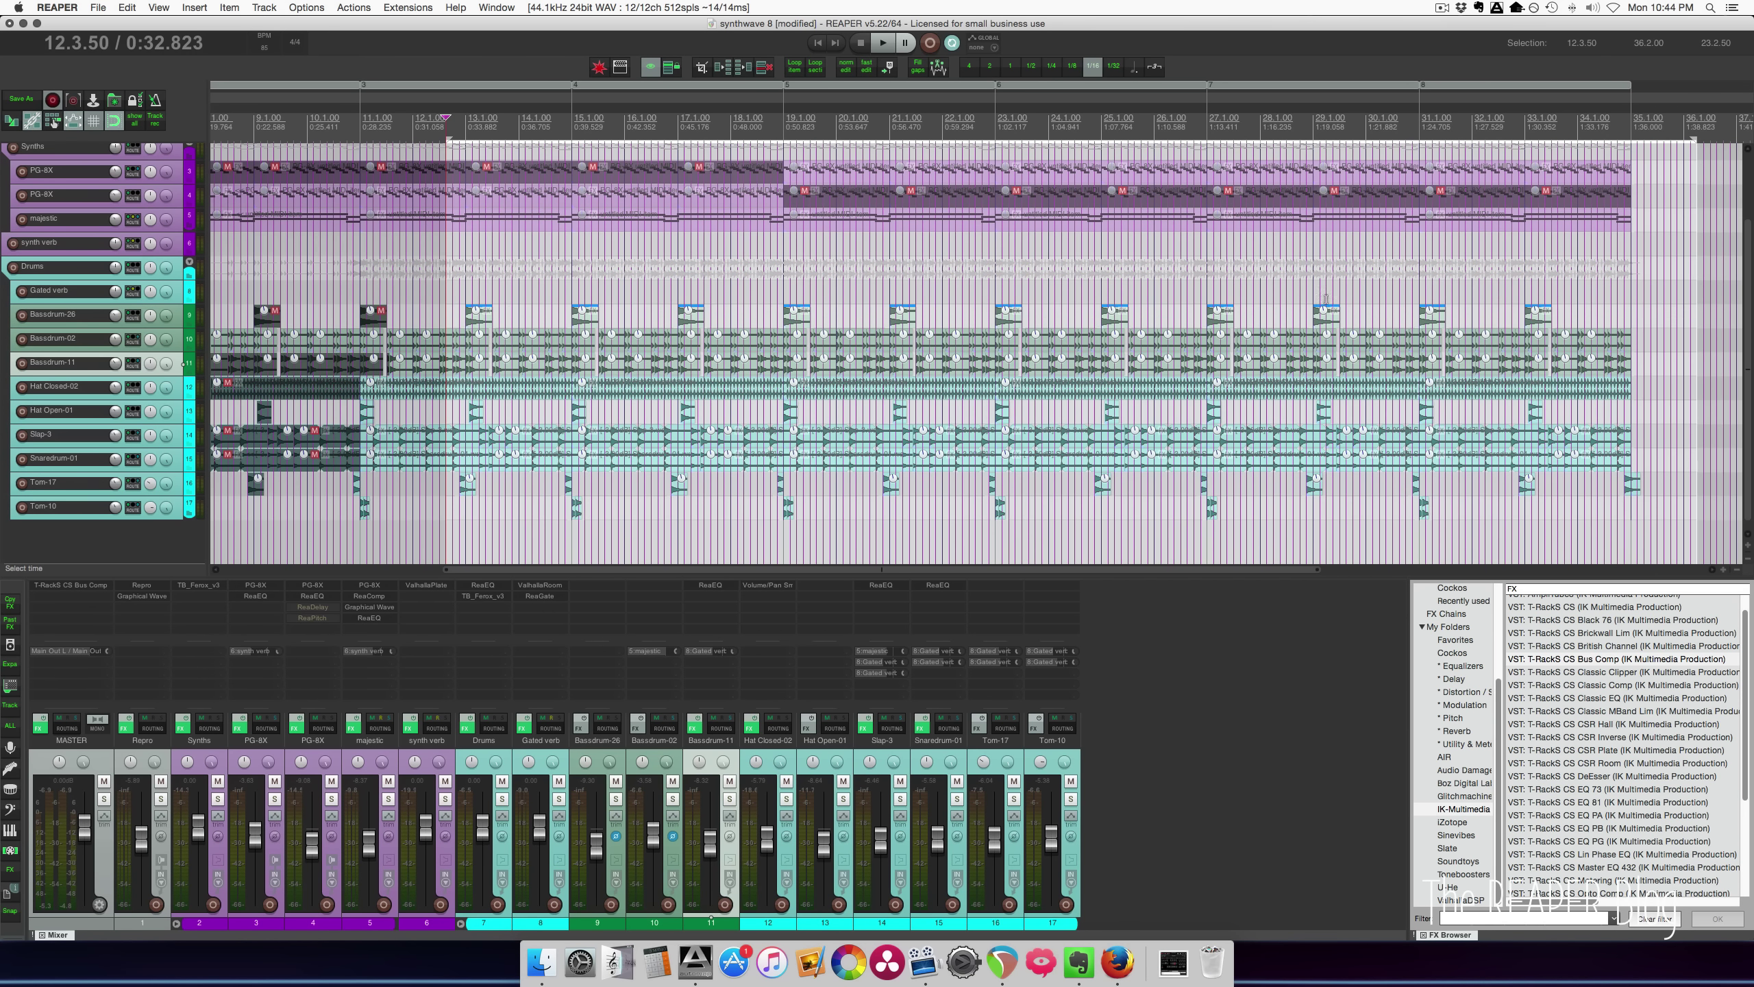
{"action": "left_click", "coordinate": [379, 323]}
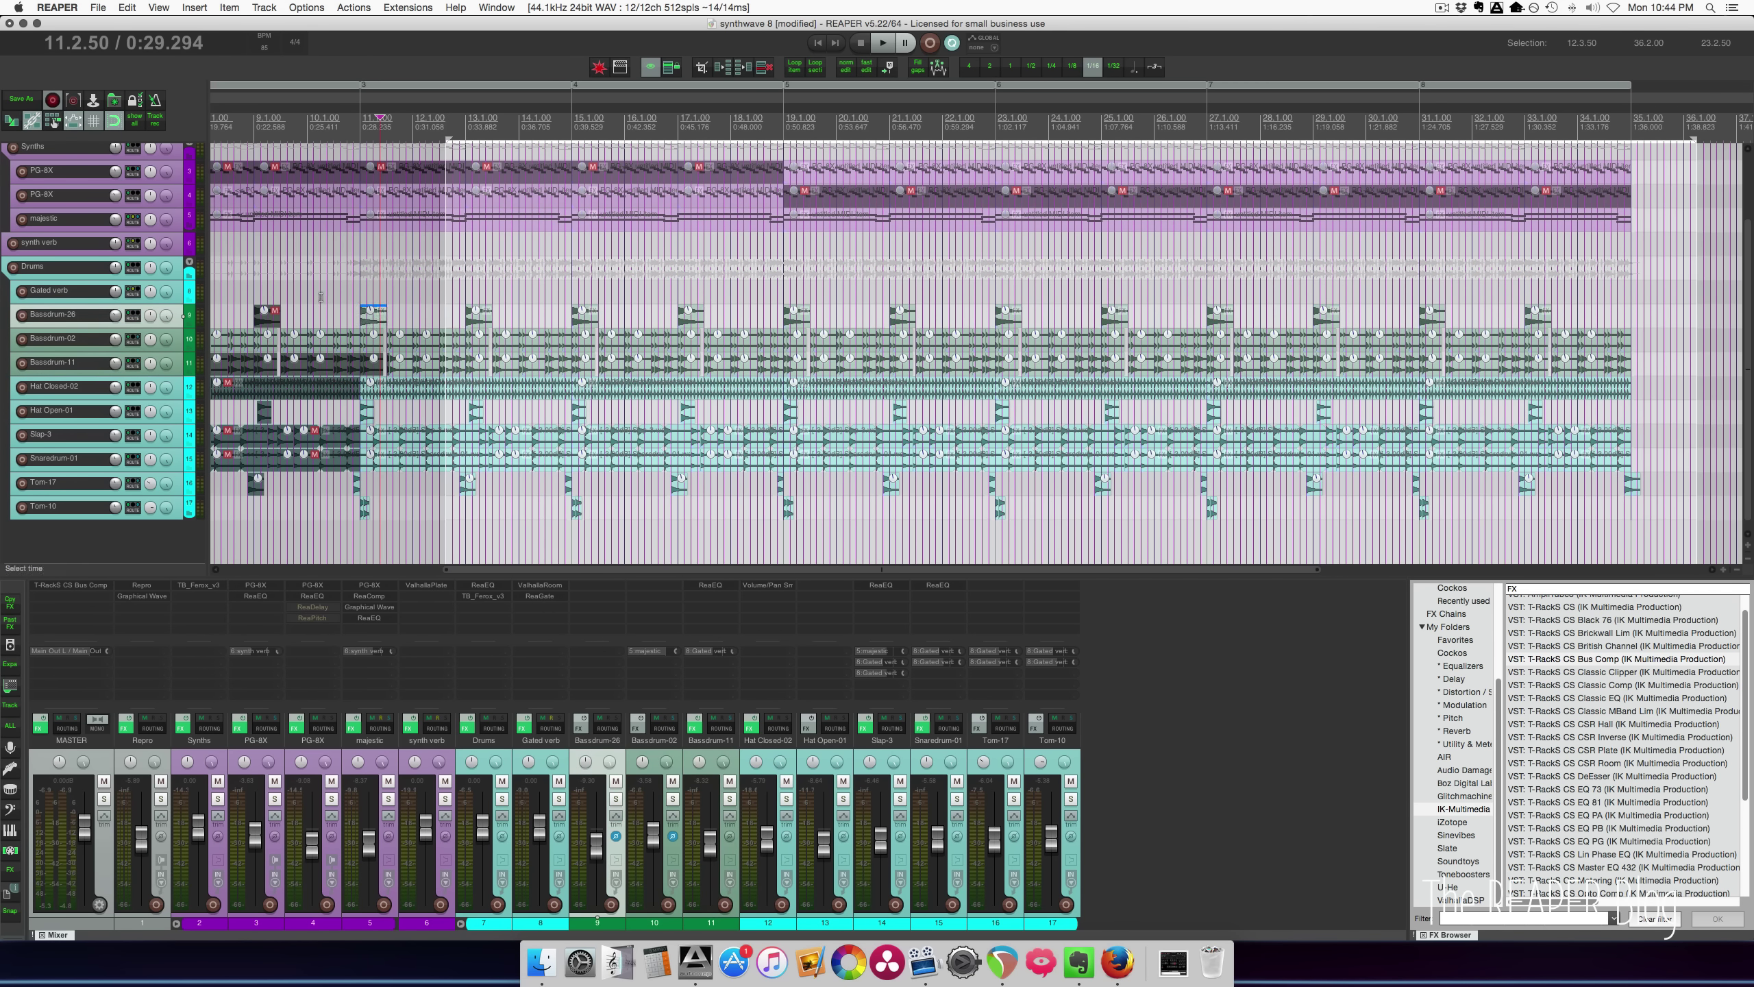
Play from just before bar 11 to hear the full drum section, clear the time selection and stop playback.
{"action": "left_click", "coordinate": [901, 358]}
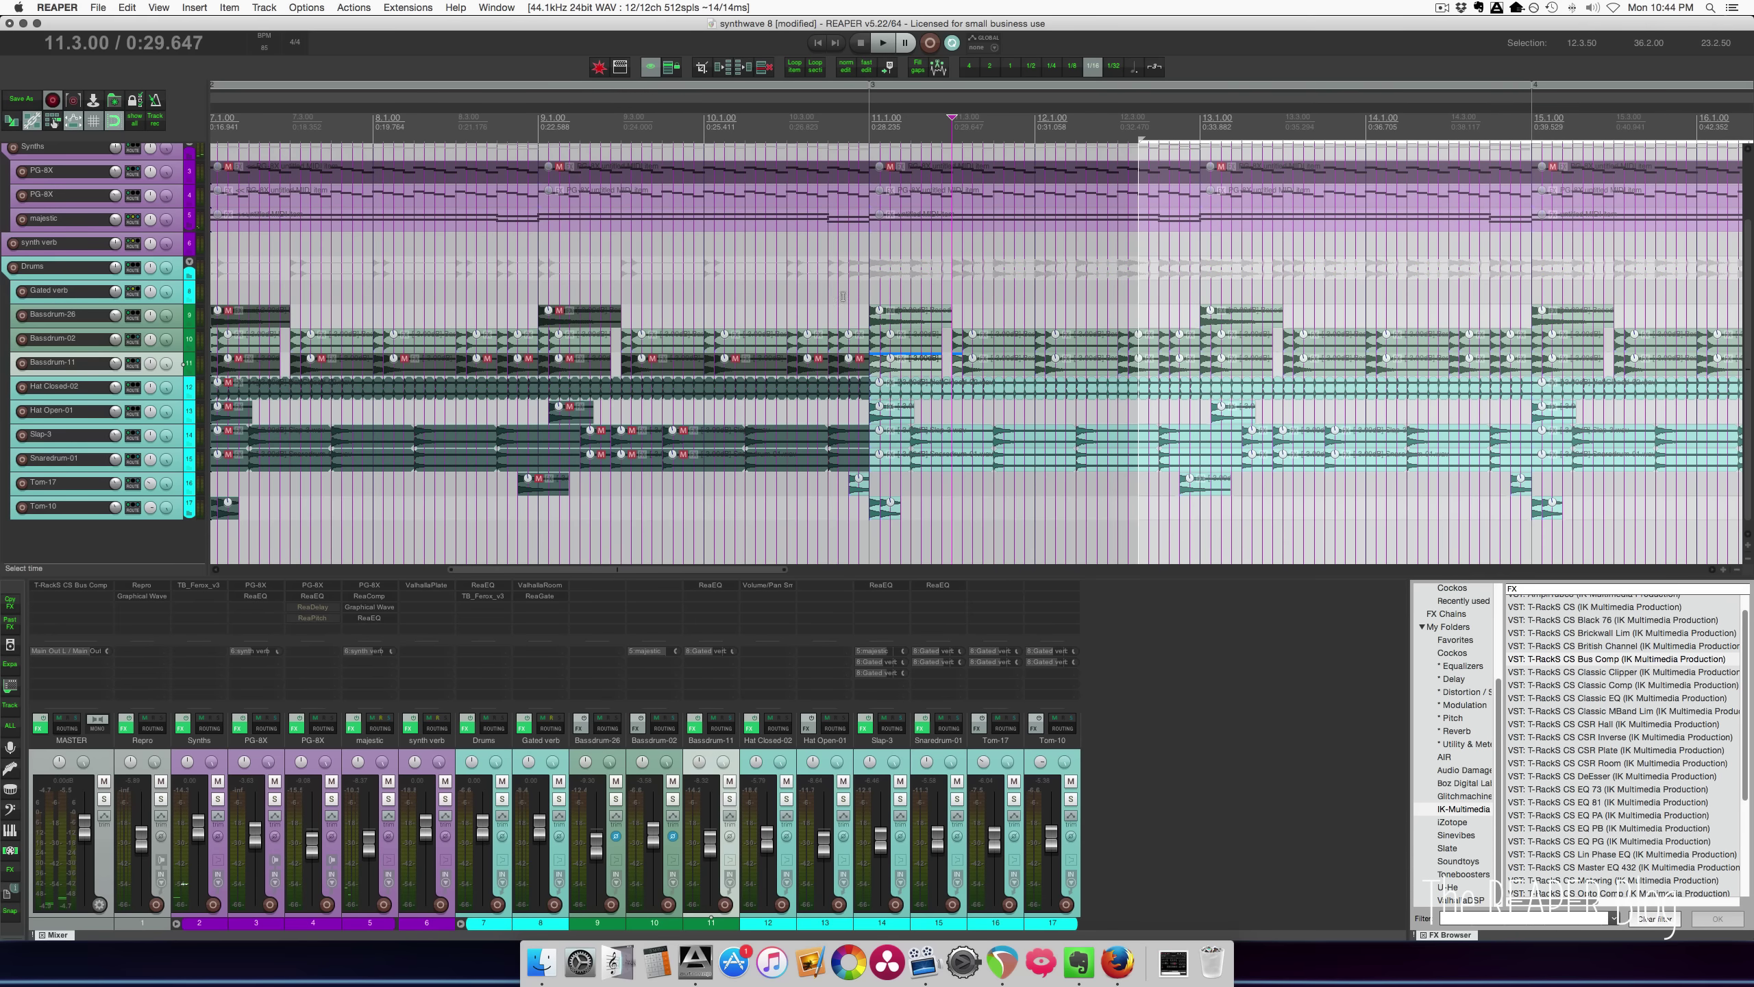
{"action": "left_click", "coordinate": [839, 293]}
{"action": "key", "text": "space"}
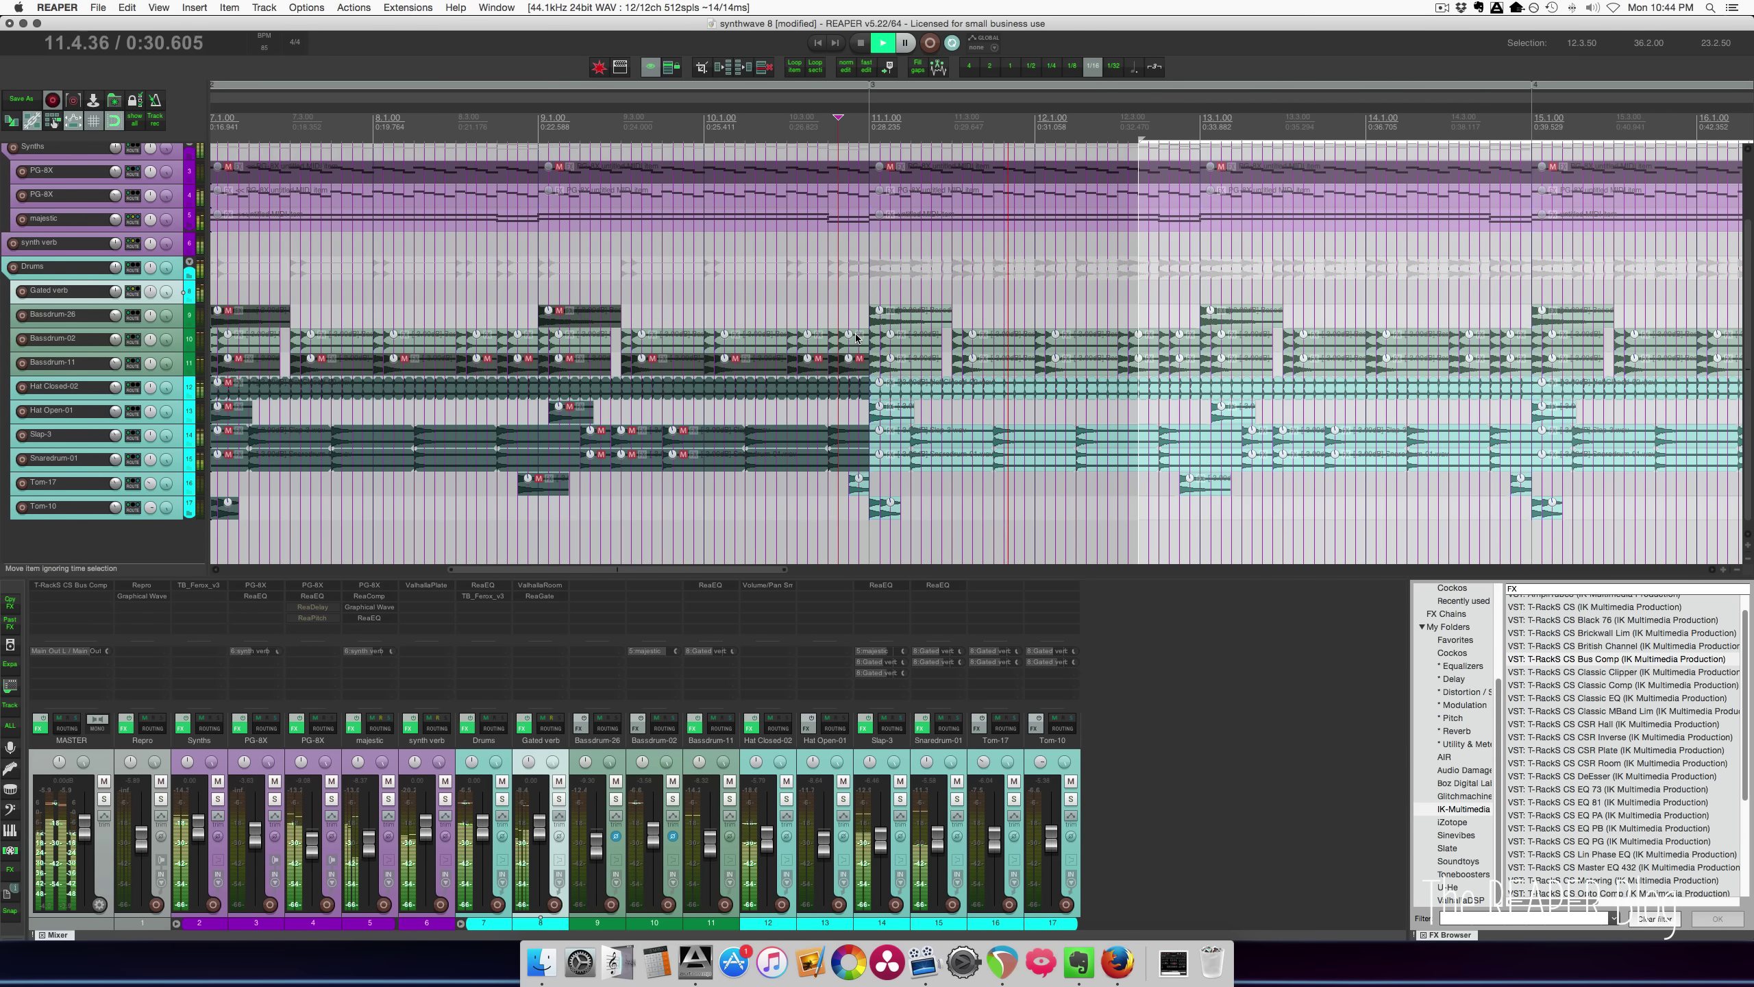
{"action": "scroll", "coordinate": [855, 338], "scroll_direction": "down", "scroll_amount": 4}
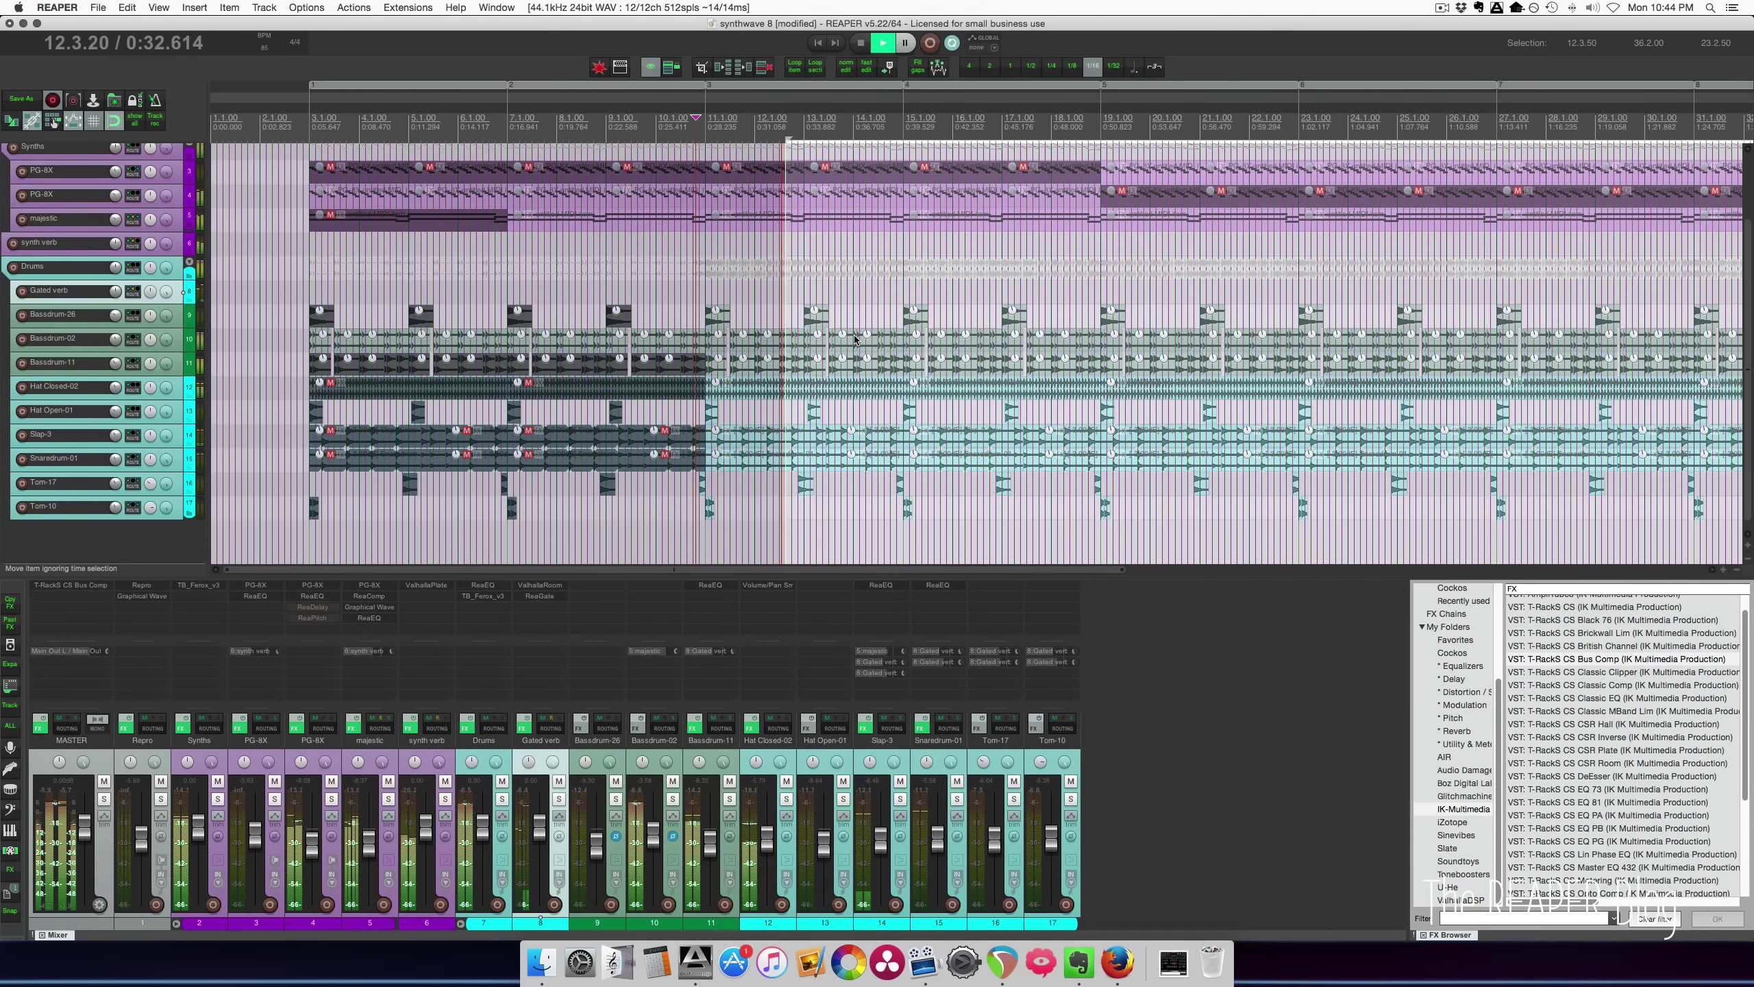
{"action": "scroll", "coordinate": [855, 339], "scroll_direction": "up", "scroll_amount": 3}
{"action": "scroll", "coordinate": [855, 339], "scroll_direction": "right", "scroll_amount": 1}
{"action": "key", "text": "Escape"}
{"action": "scroll", "coordinate": [854, 337], "scroll_direction": "down", "scroll_amount": 2}
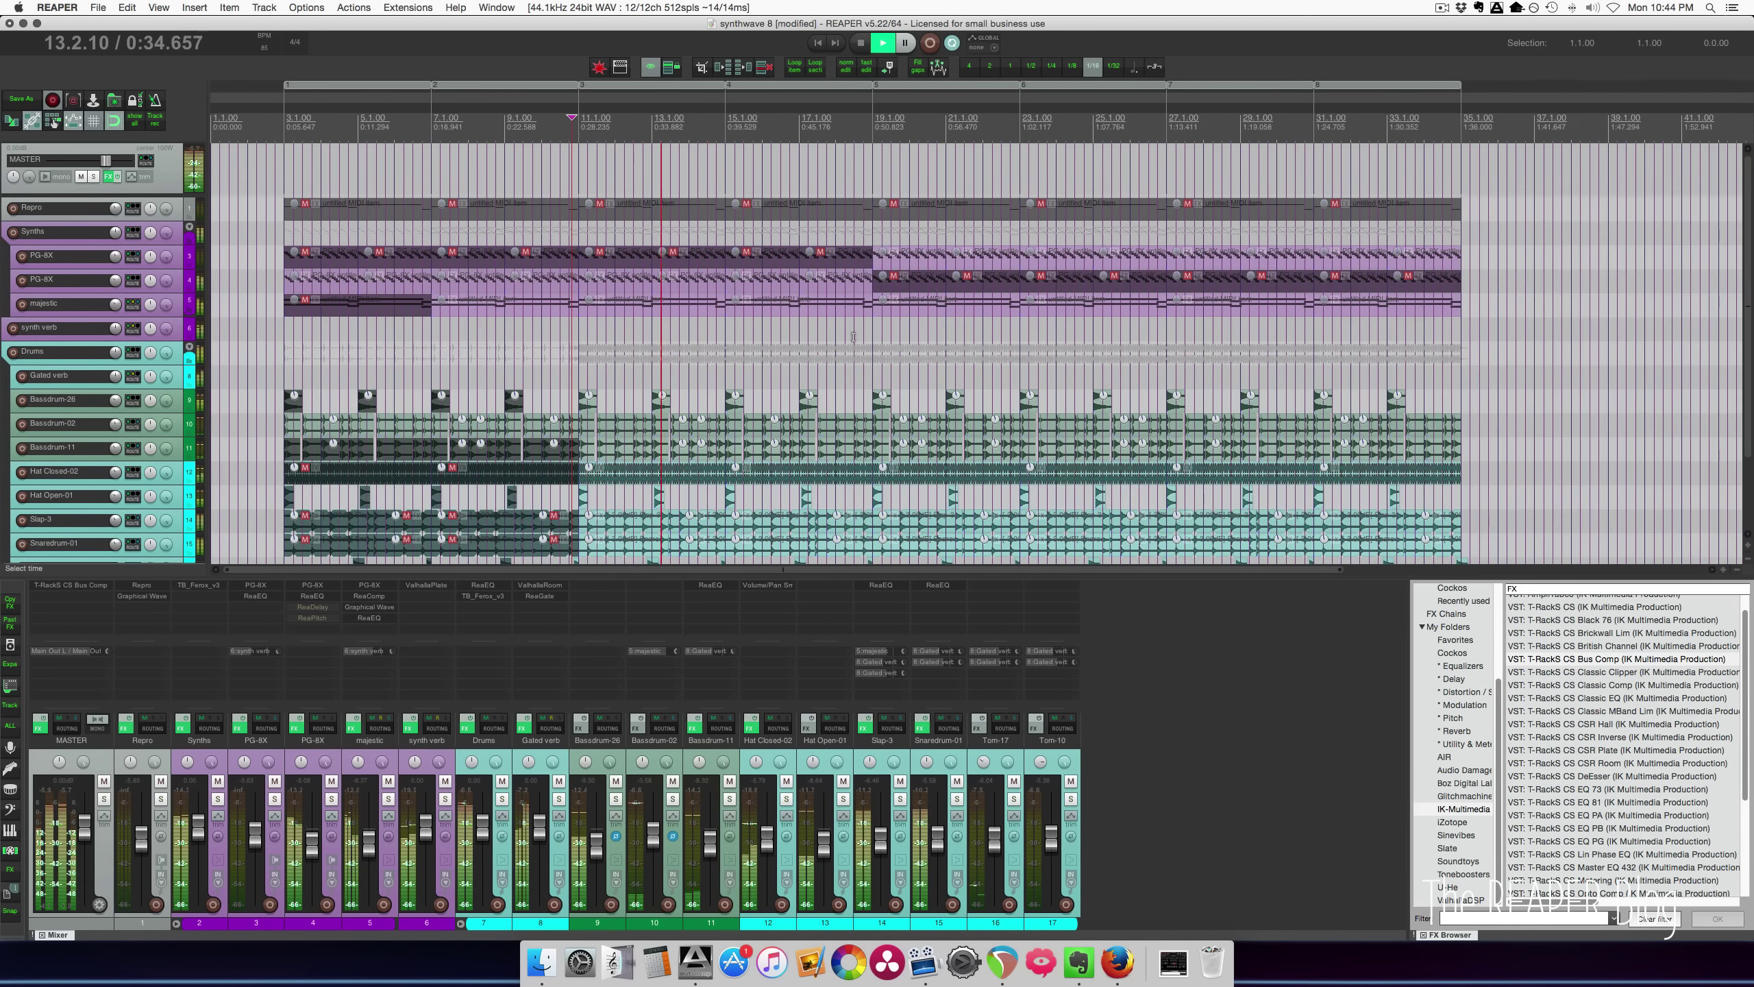
{"action": "scroll", "coordinate": [854, 338], "scroll_direction": "down", "scroll_amount": 1}
{"action": "key", "text": "space"}
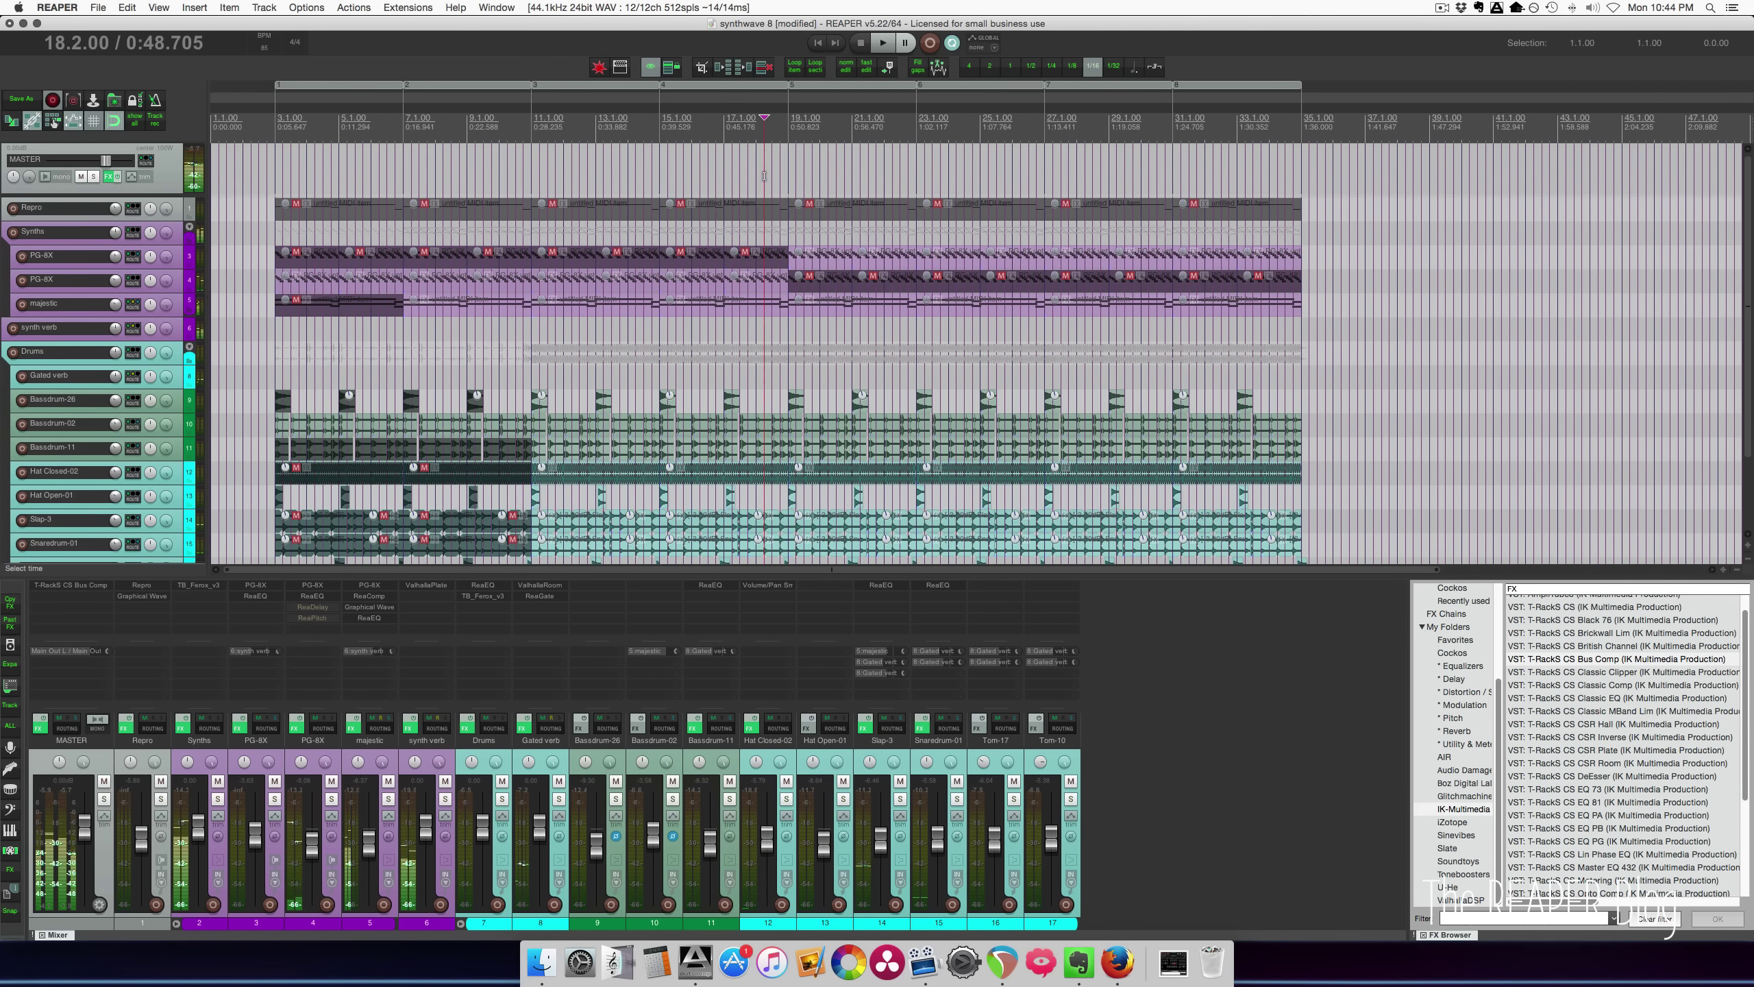
Play from bar 18 to hear the synth change at bar 19, and stop playback.
{"action": "key", "text": "space"}
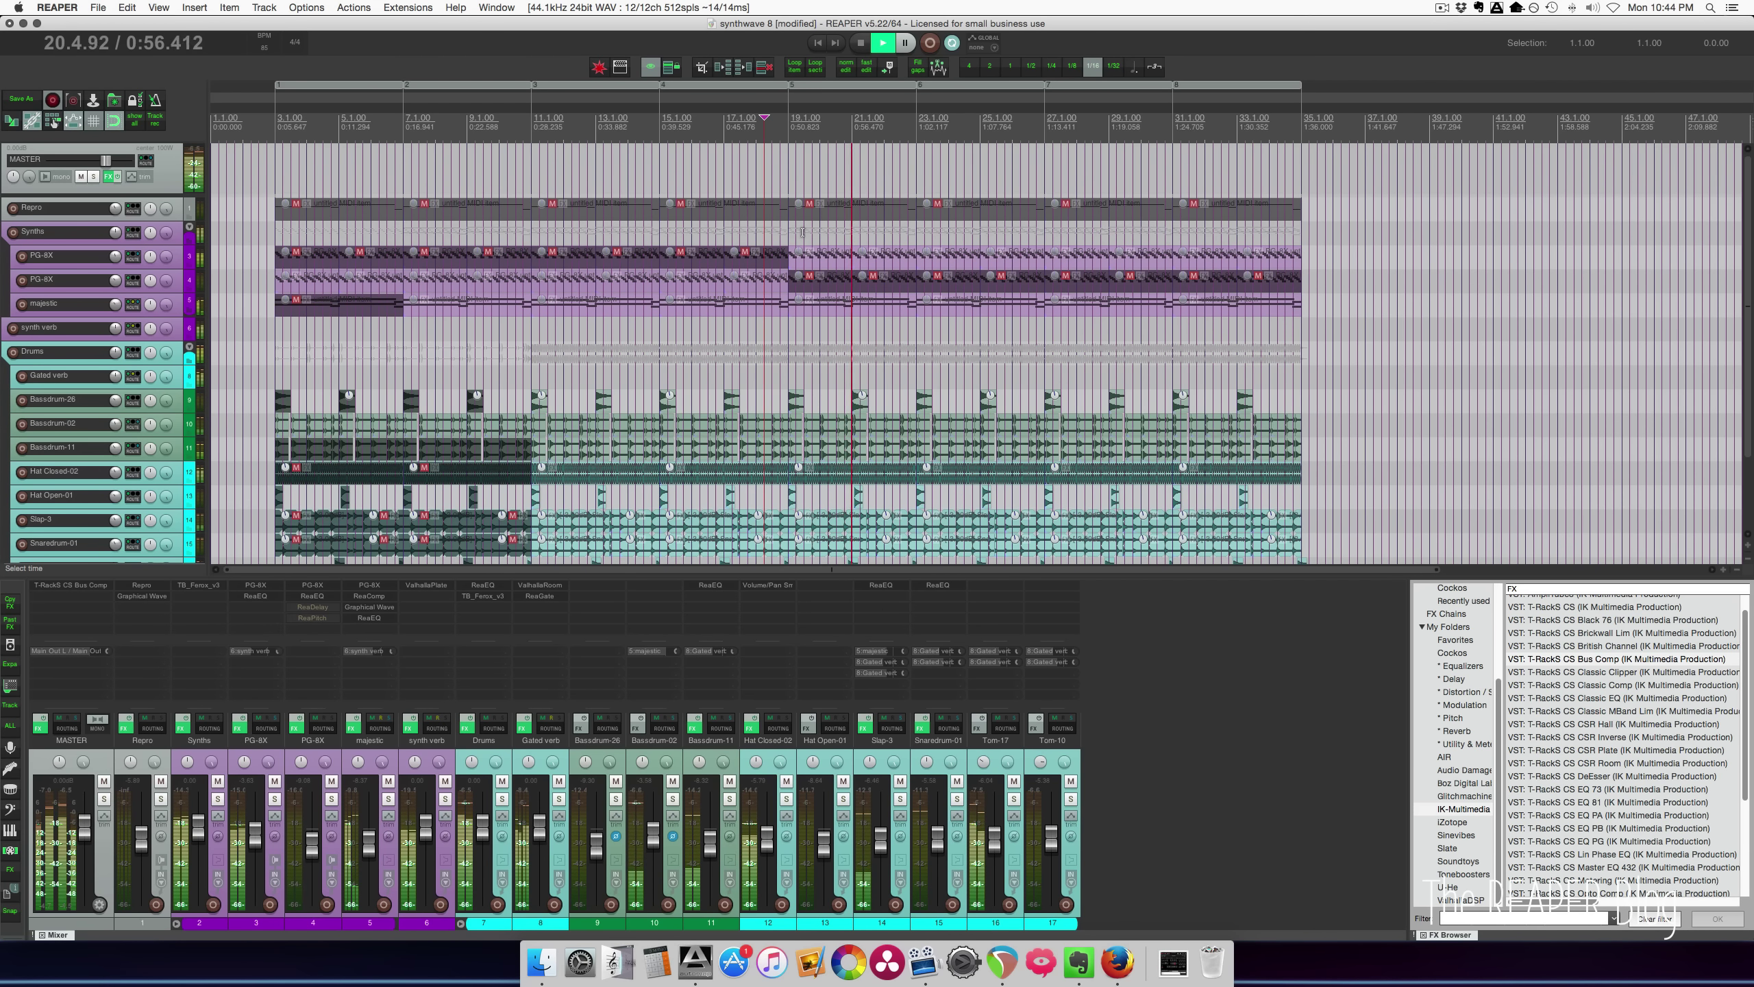
{"action": "key", "text": "space"}
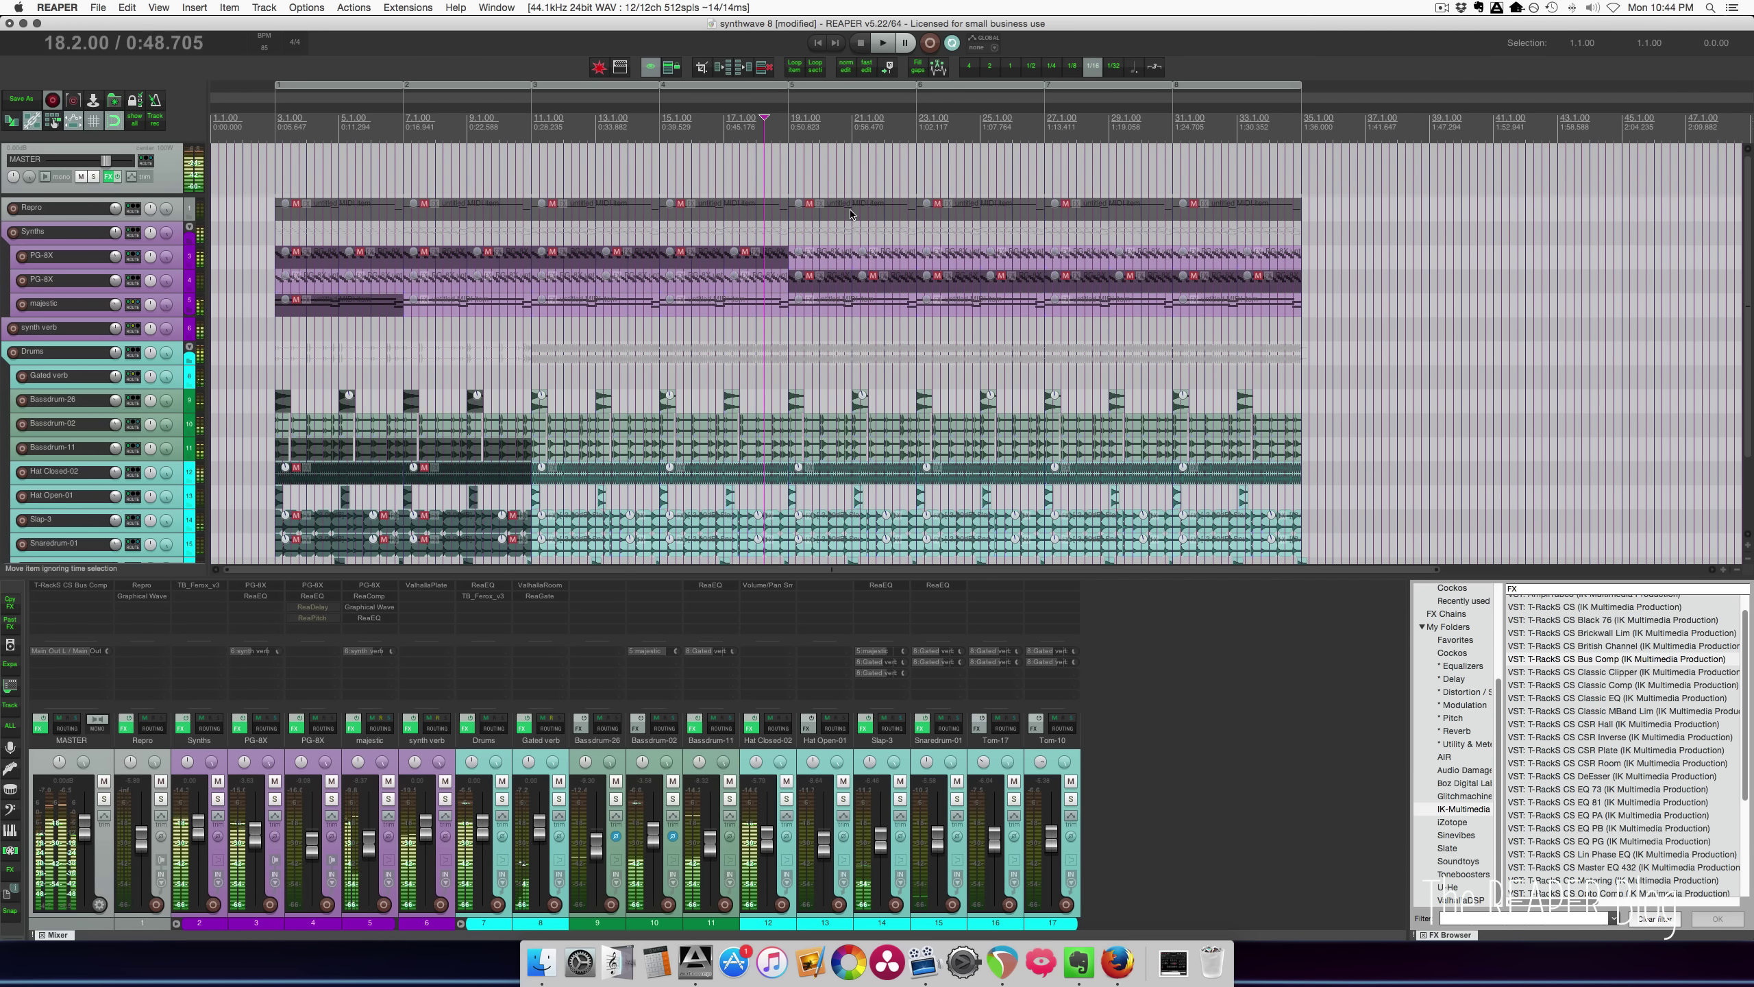
Unmute the Repro track's items from bar 27 to the end of the arrangement.
{"action": "left_click", "coordinate": [851, 215]}
{"action": "left_click", "coordinate": [1134, 213]}
{"action": "left_click", "coordinate": [1237, 210], "text": "shift"}
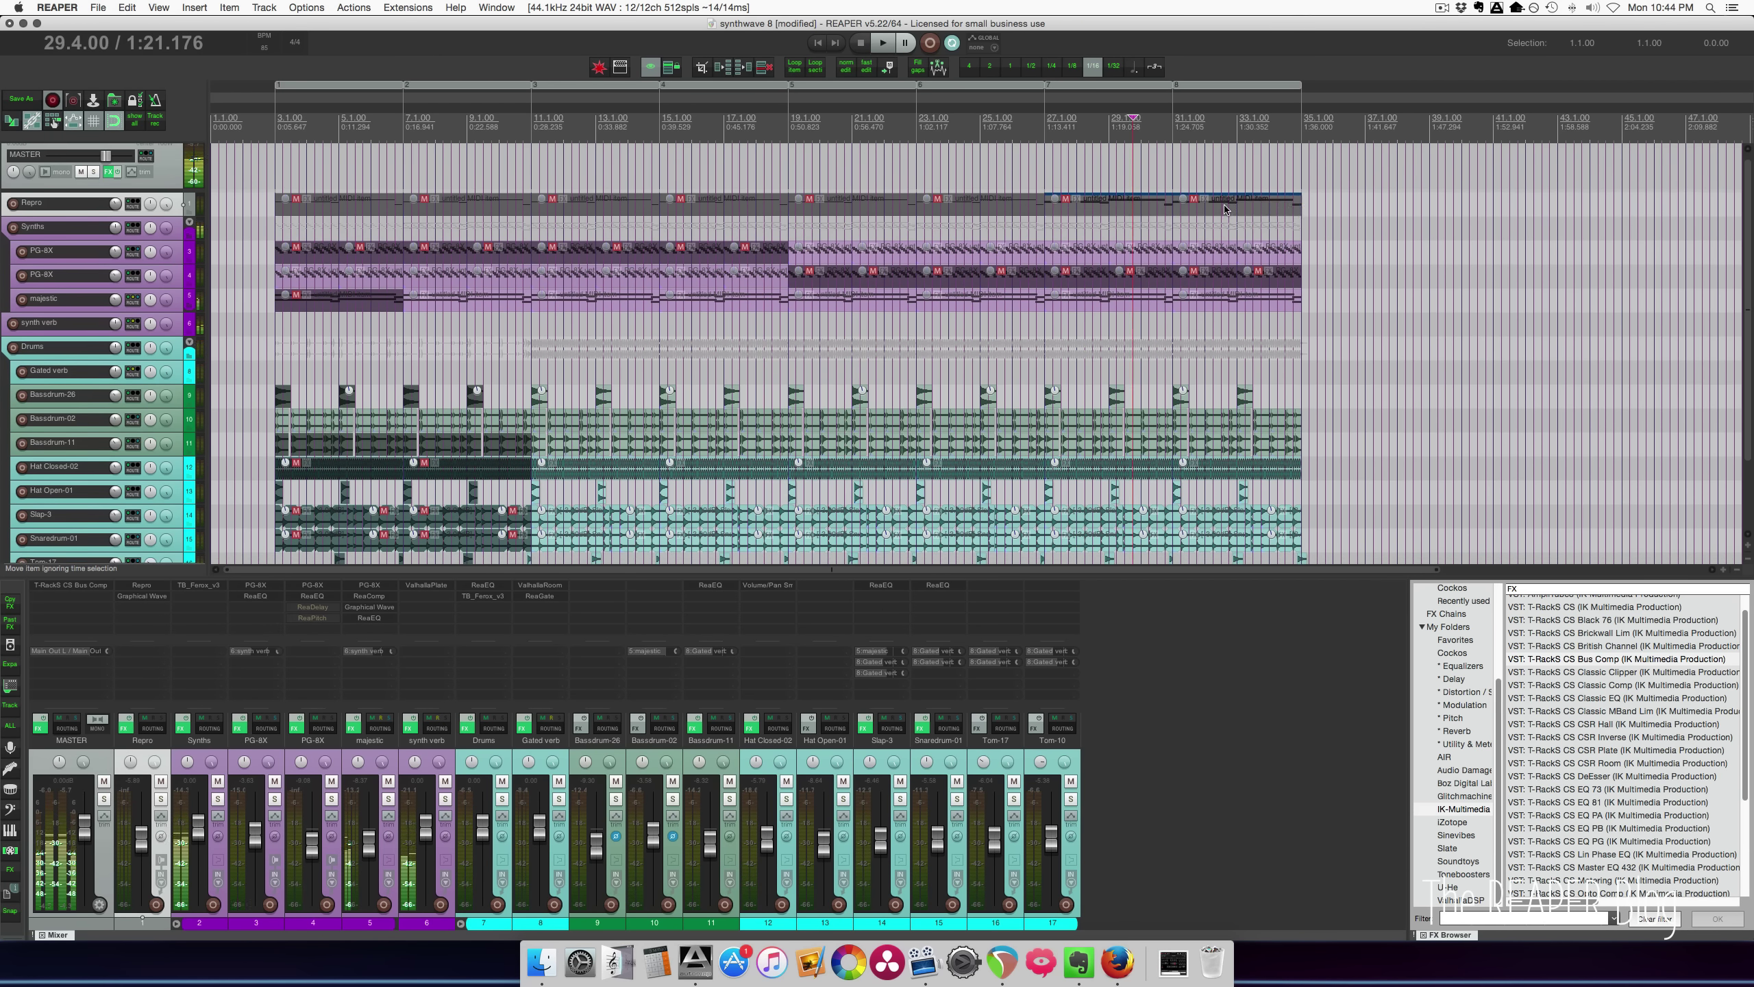
{"action": "key", "text": "m"}
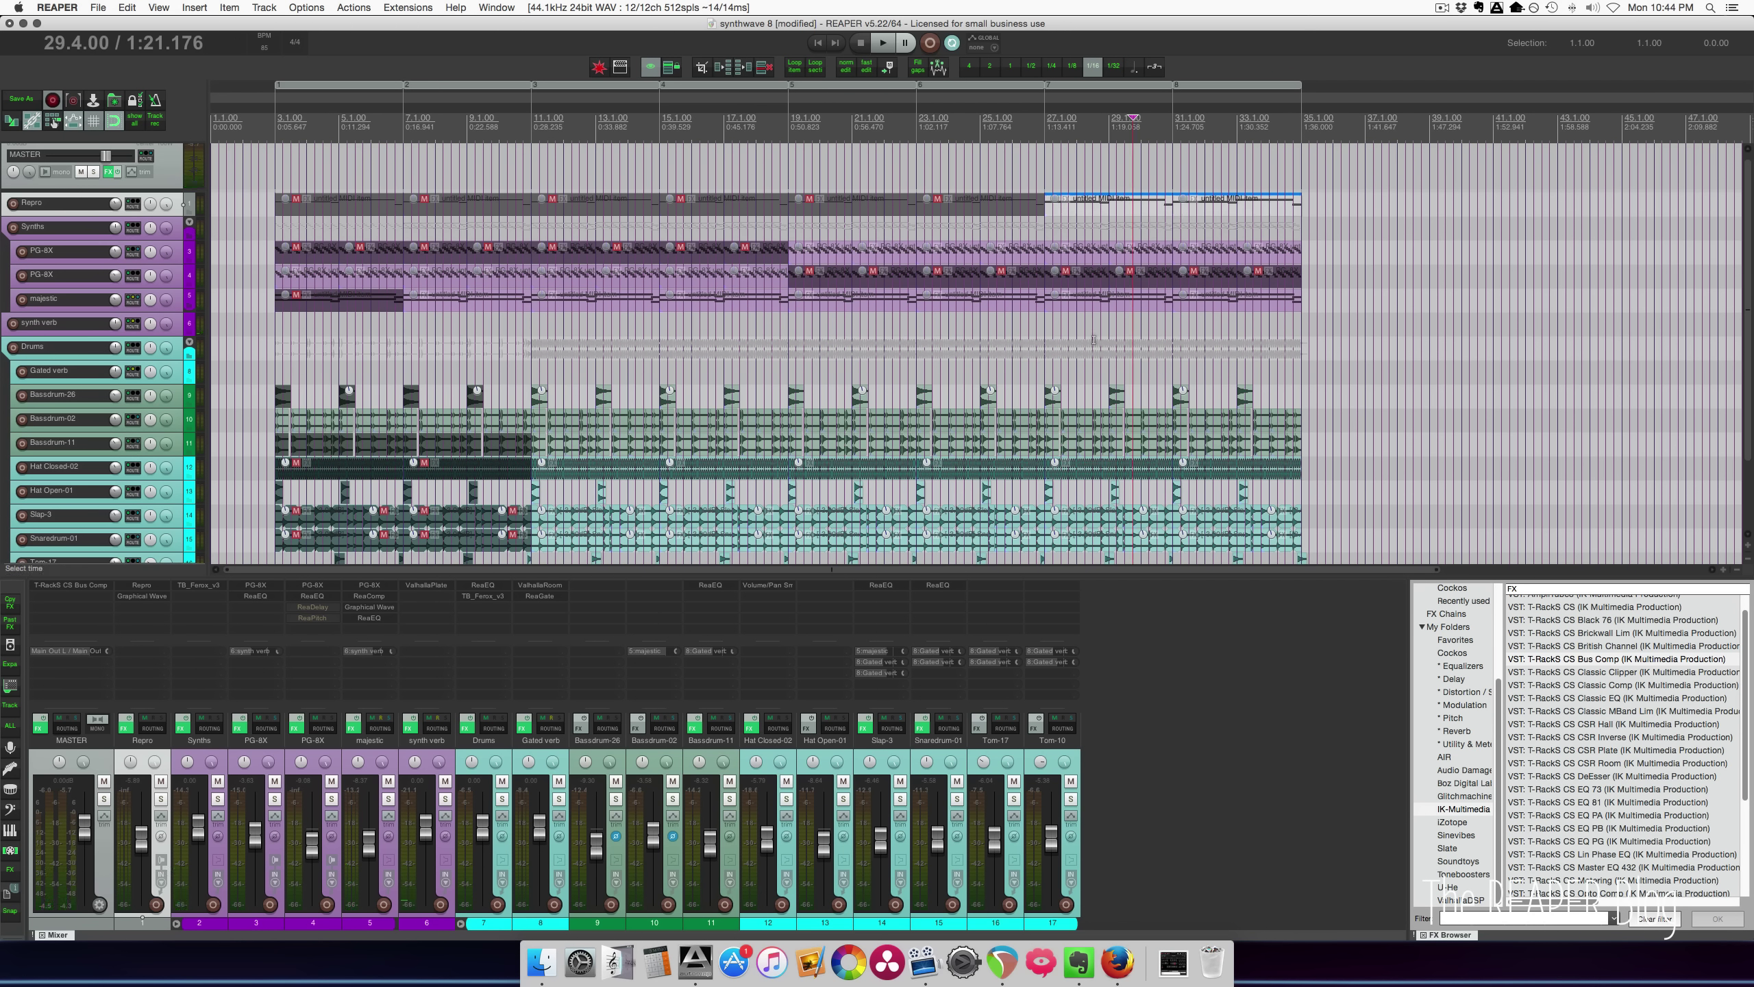
Mute the upper PG-8X track's items from bar 27 to the end and place the edit cursor at 26.3.00.
{"action": "left_click", "coordinate": [1091, 262]}
{"action": "left_click", "coordinate": [1263, 260], "text": "shift"}
{"action": "key", "text": "m"}
{"action": "left_click_drag", "start_coordinate": [1278, 325], "coordinate": [1076, 331]}
{"action": "left_click", "coordinate": [1030, 334]}
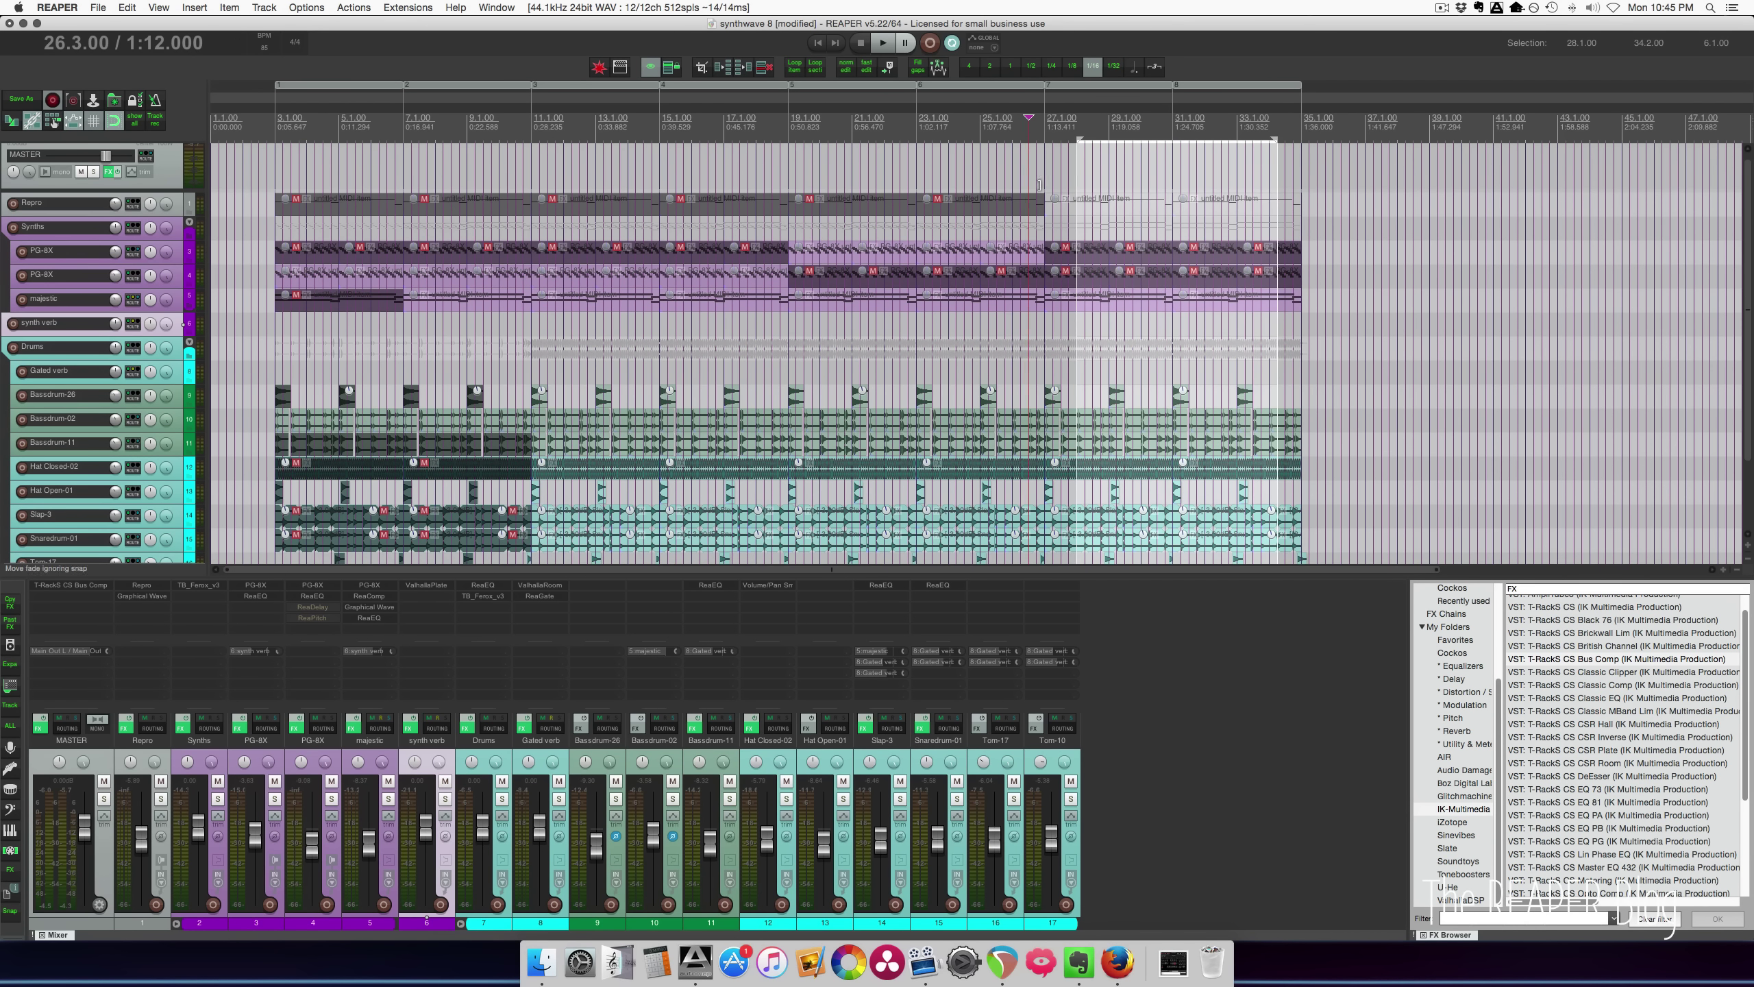
Mute the majestic track's items from bar 27 to the end and play from shortly before that section.
{"action": "scroll", "coordinate": [891, 268], "scroll_direction": "right", "scroll_amount": 5}
{"action": "left_click", "coordinate": [891, 267]}
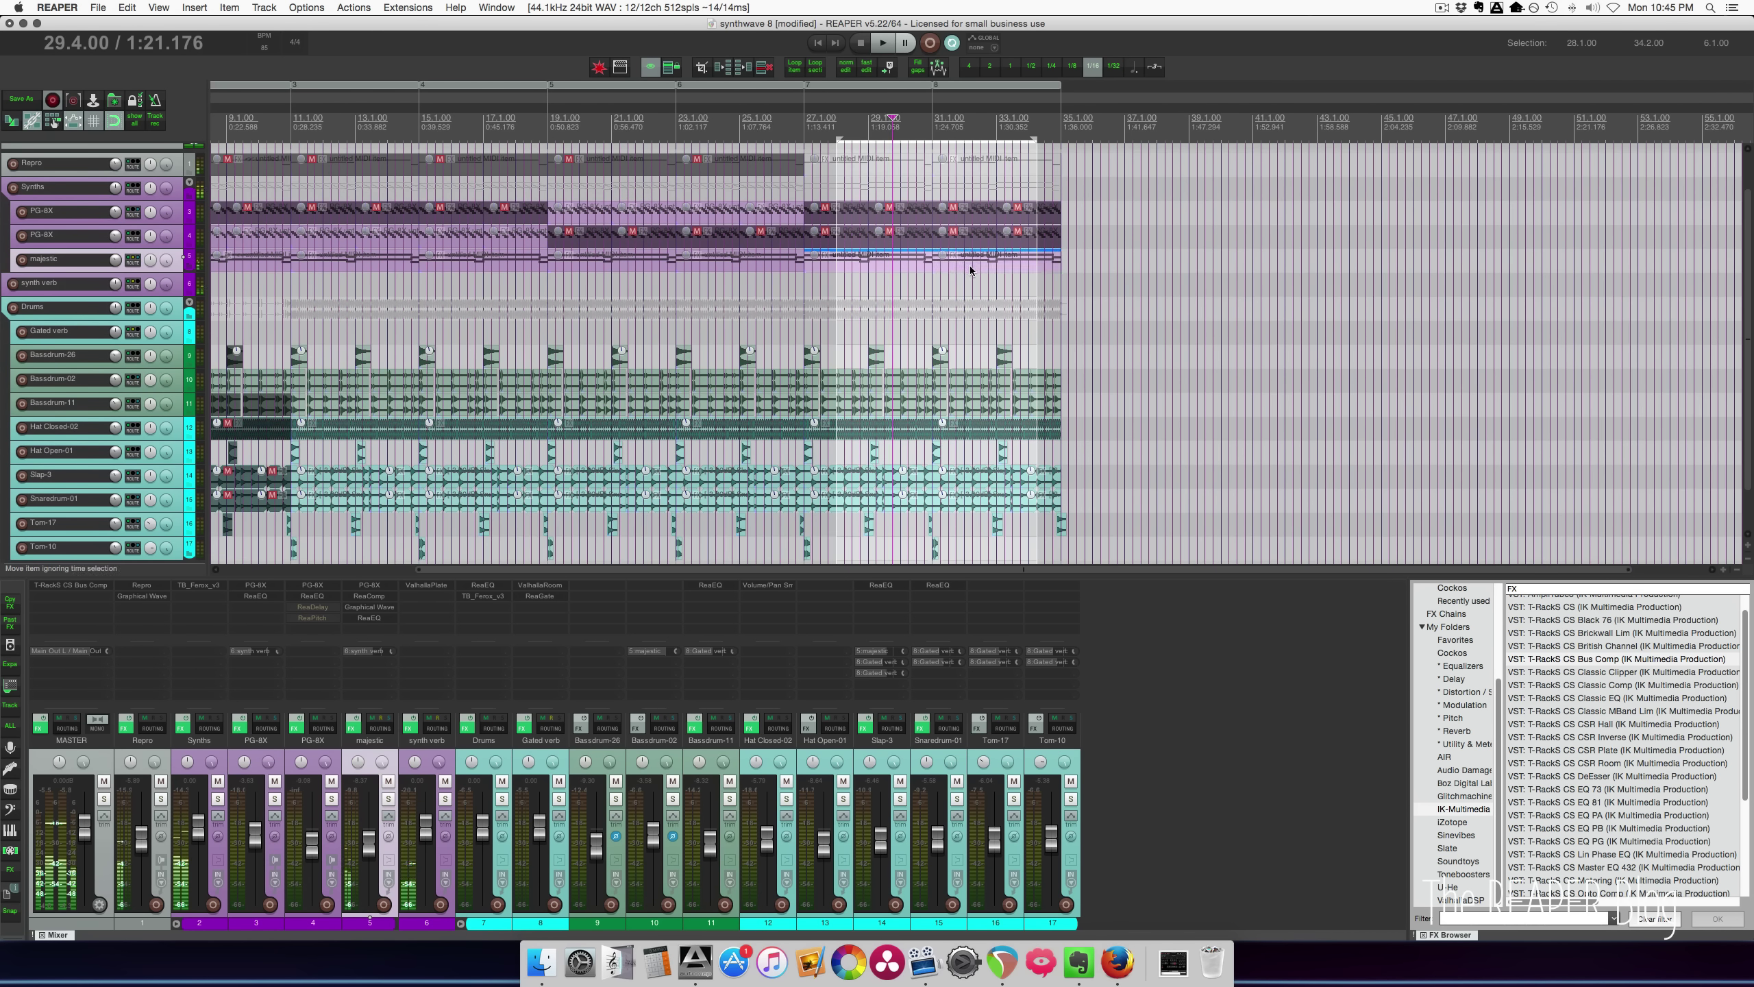
{"action": "left_click", "coordinate": [783, 293]}
{"action": "key", "text": "space"}
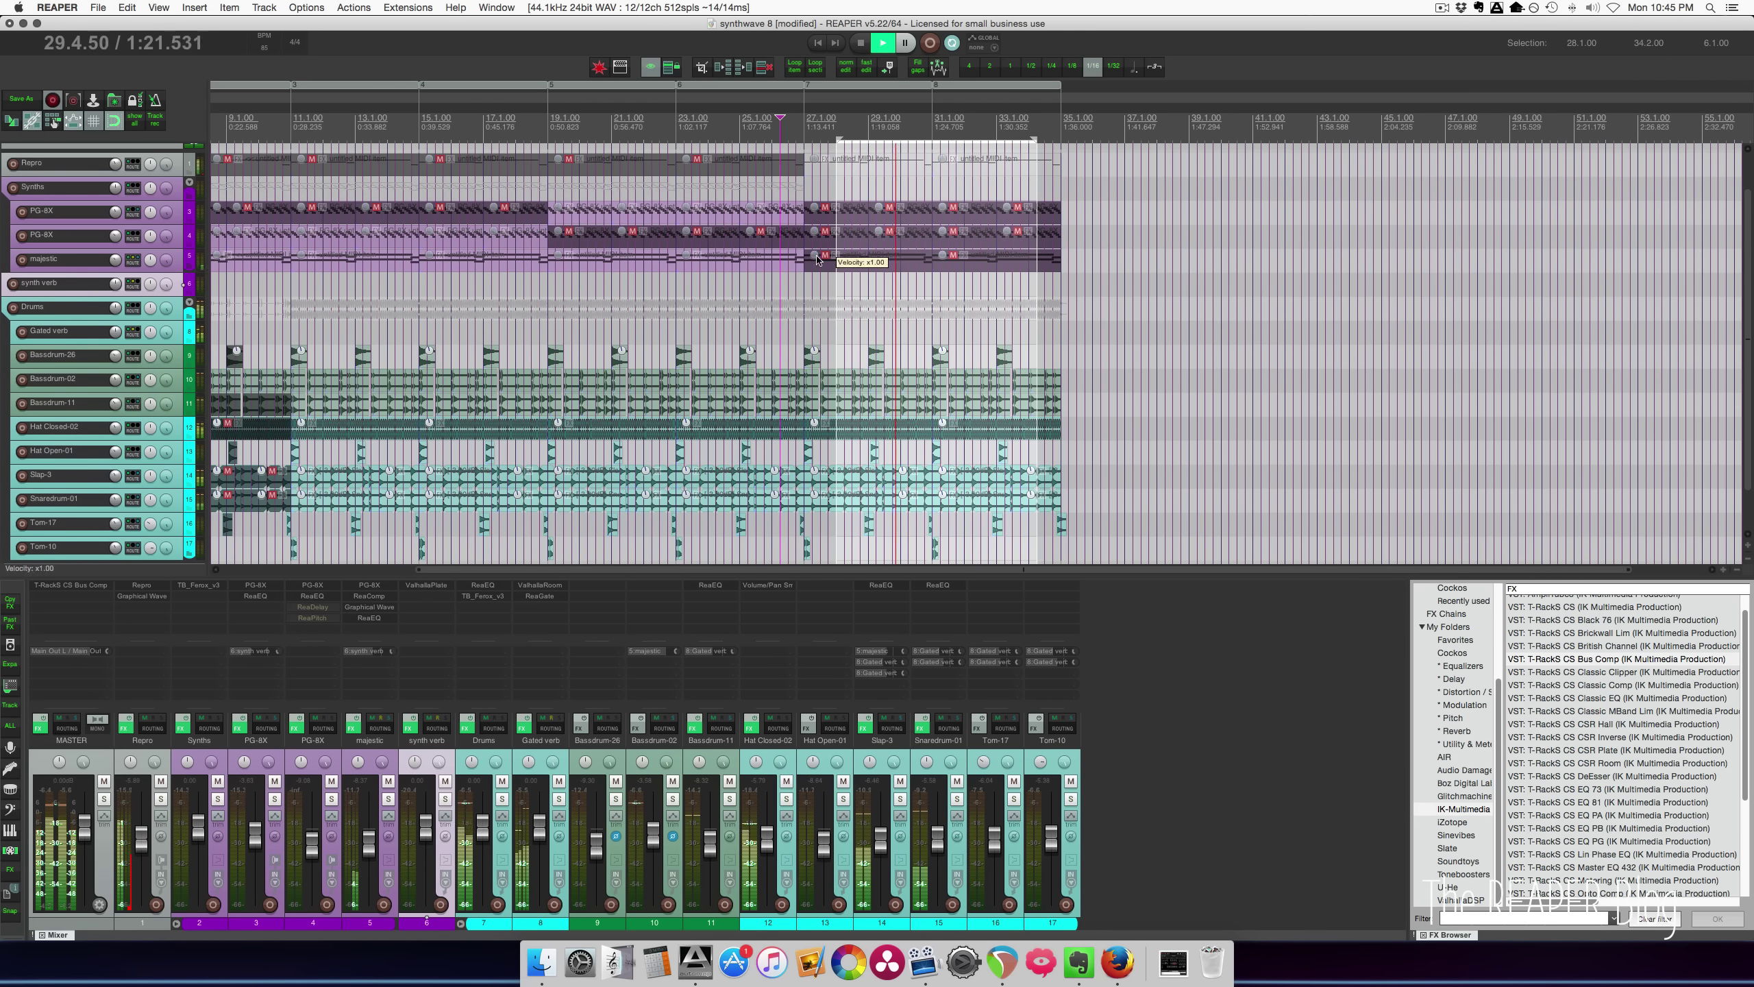
Unmute the lower PG-8X track's items from bar 27 to the end and replay from 28.3.00.
{"action": "left_click_drag", "start_coordinate": [853, 284], "coordinate": [1063, 239]}
{"action": "key", "text": "m"}
{"action": "key", "text": "space"}
{"action": "key", "text": "space"}
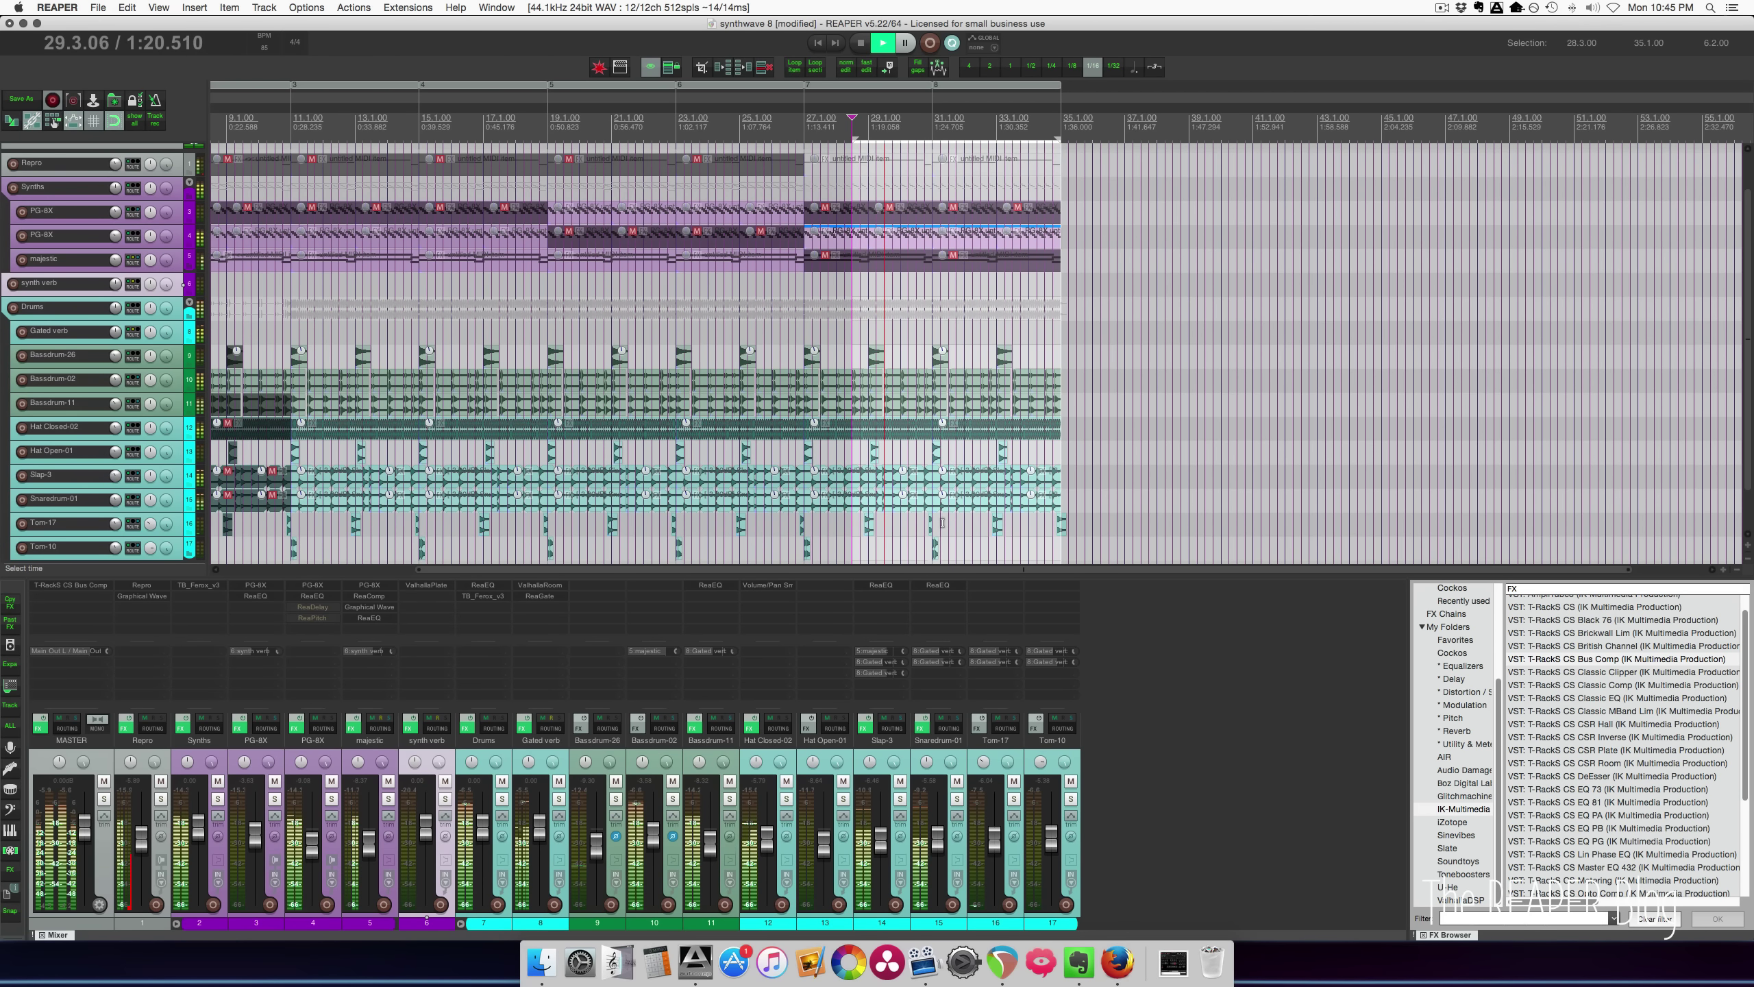
Stop playback, clear the time selection and mute the Hat Closed-02 items from bar 27 to the end.
{"action": "left_click", "coordinate": [828, 354]}
{"action": "scroll", "coordinate": [941, 495], "scroll_direction": "down", "scroll_amount": 2}
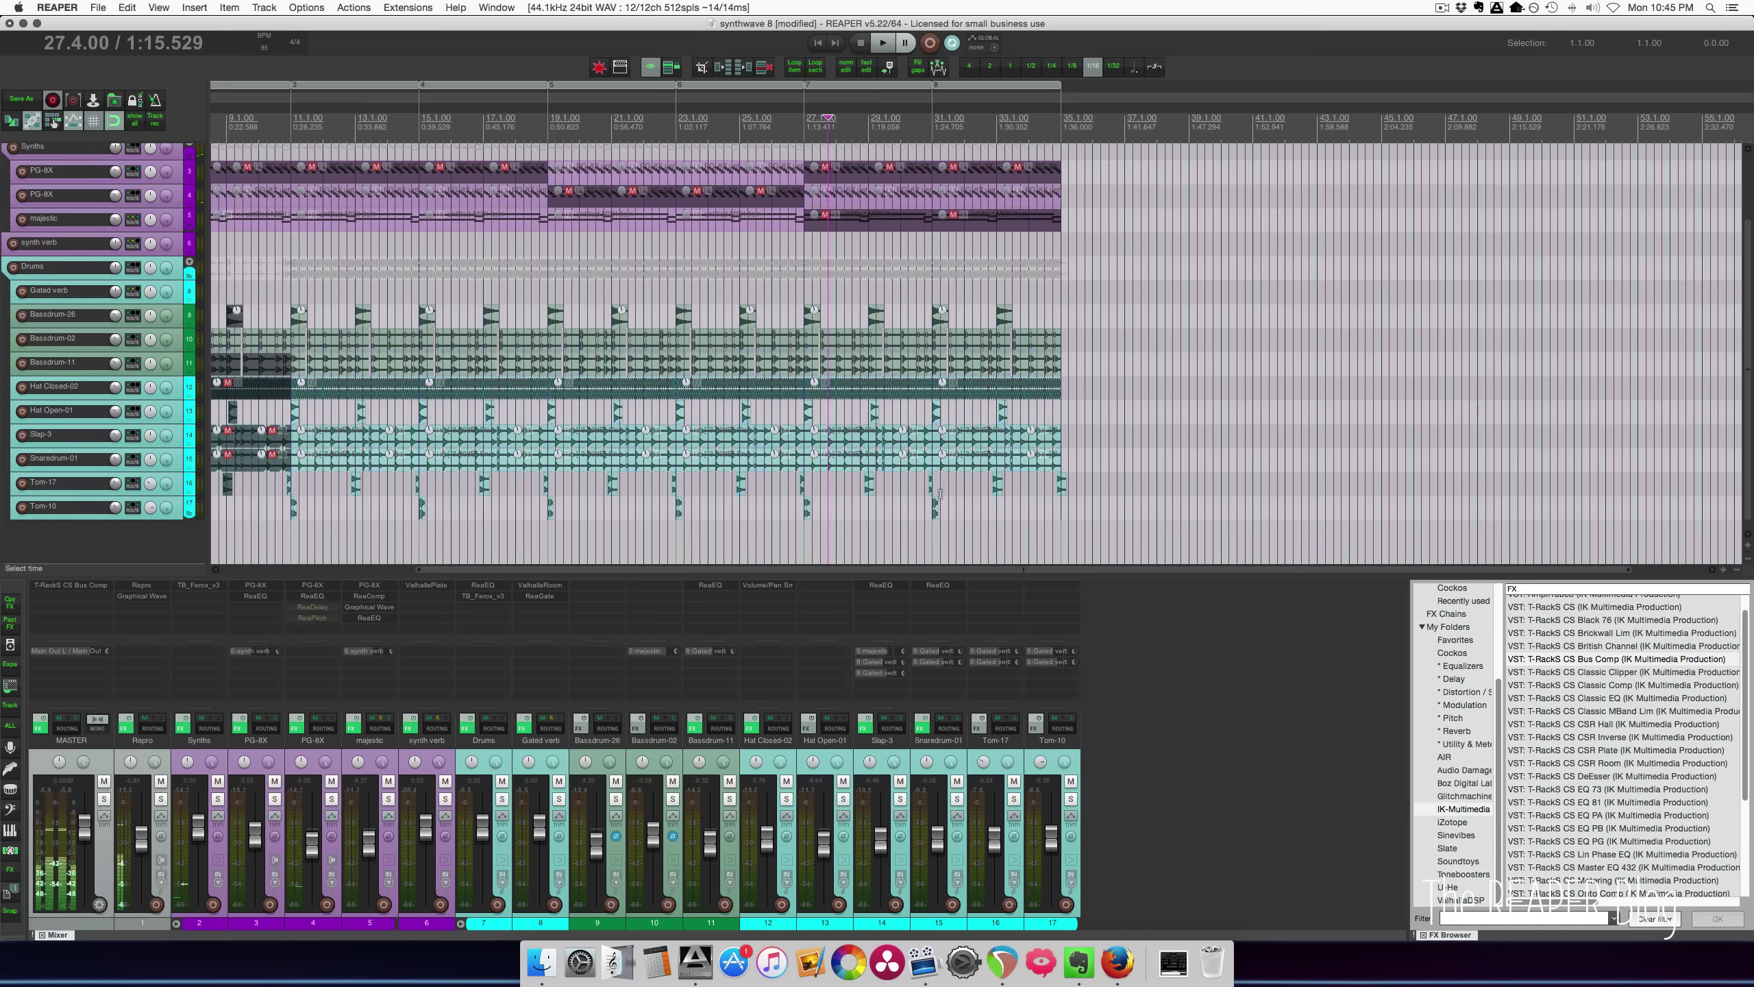
{"action": "left_click", "coordinate": [986, 392]}
{"action": "key", "text": "m"}
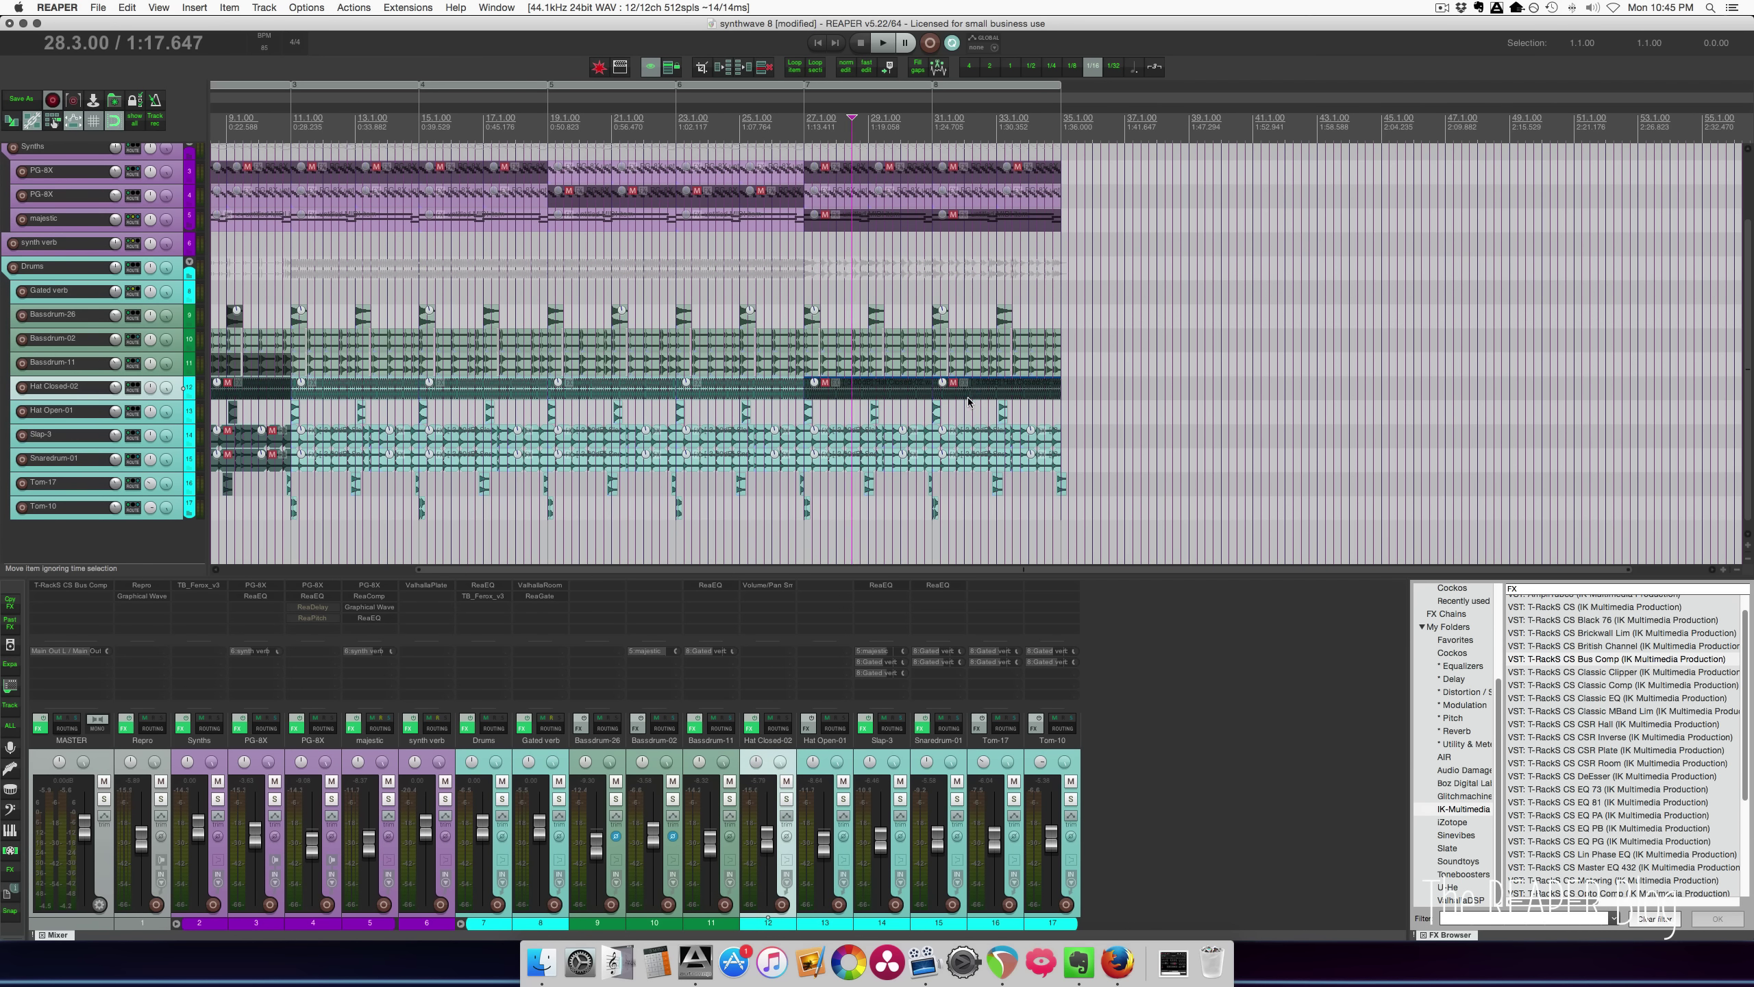
Play from shortly before bar 27 to hear the stripped-down section, and stop playback.
{"action": "left_click", "coordinate": [788, 294]}
{"action": "key", "text": "space"}
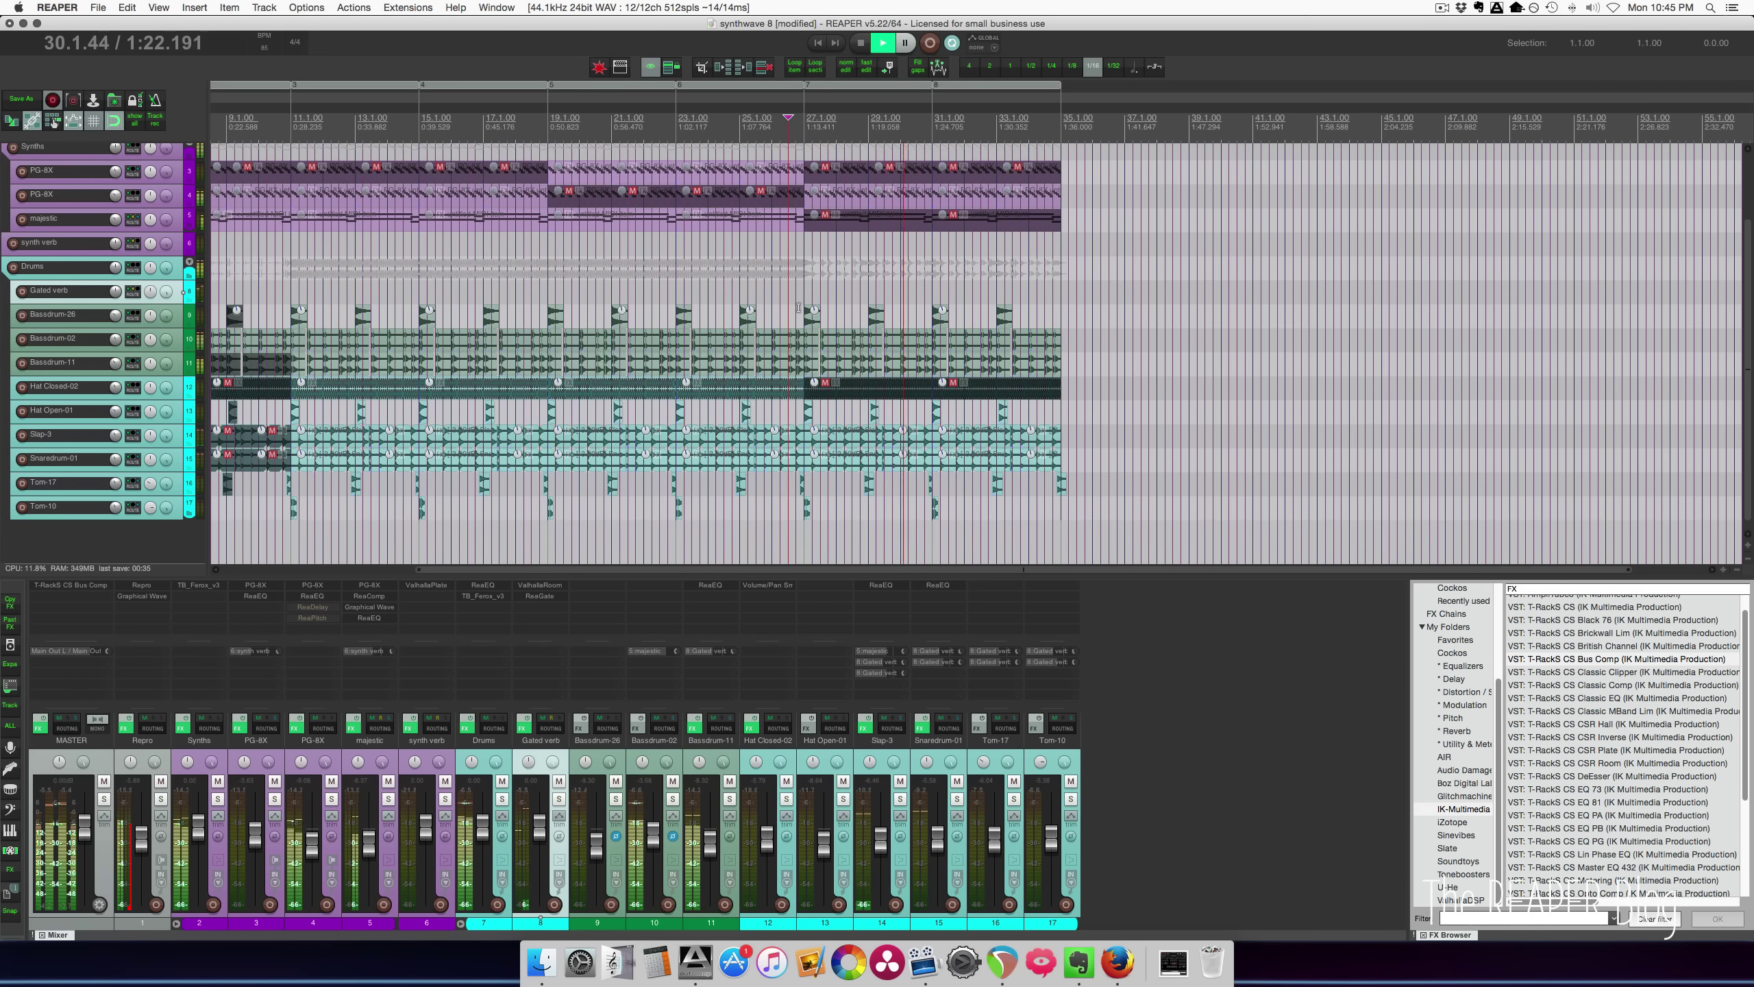
{"action": "scroll", "coordinate": [597, 290], "scroll_direction": "down", "scroll_amount": 2}
{"action": "scroll", "coordinate": [601, 290], "scroll_direction": "up", "scroll_amount": 3}
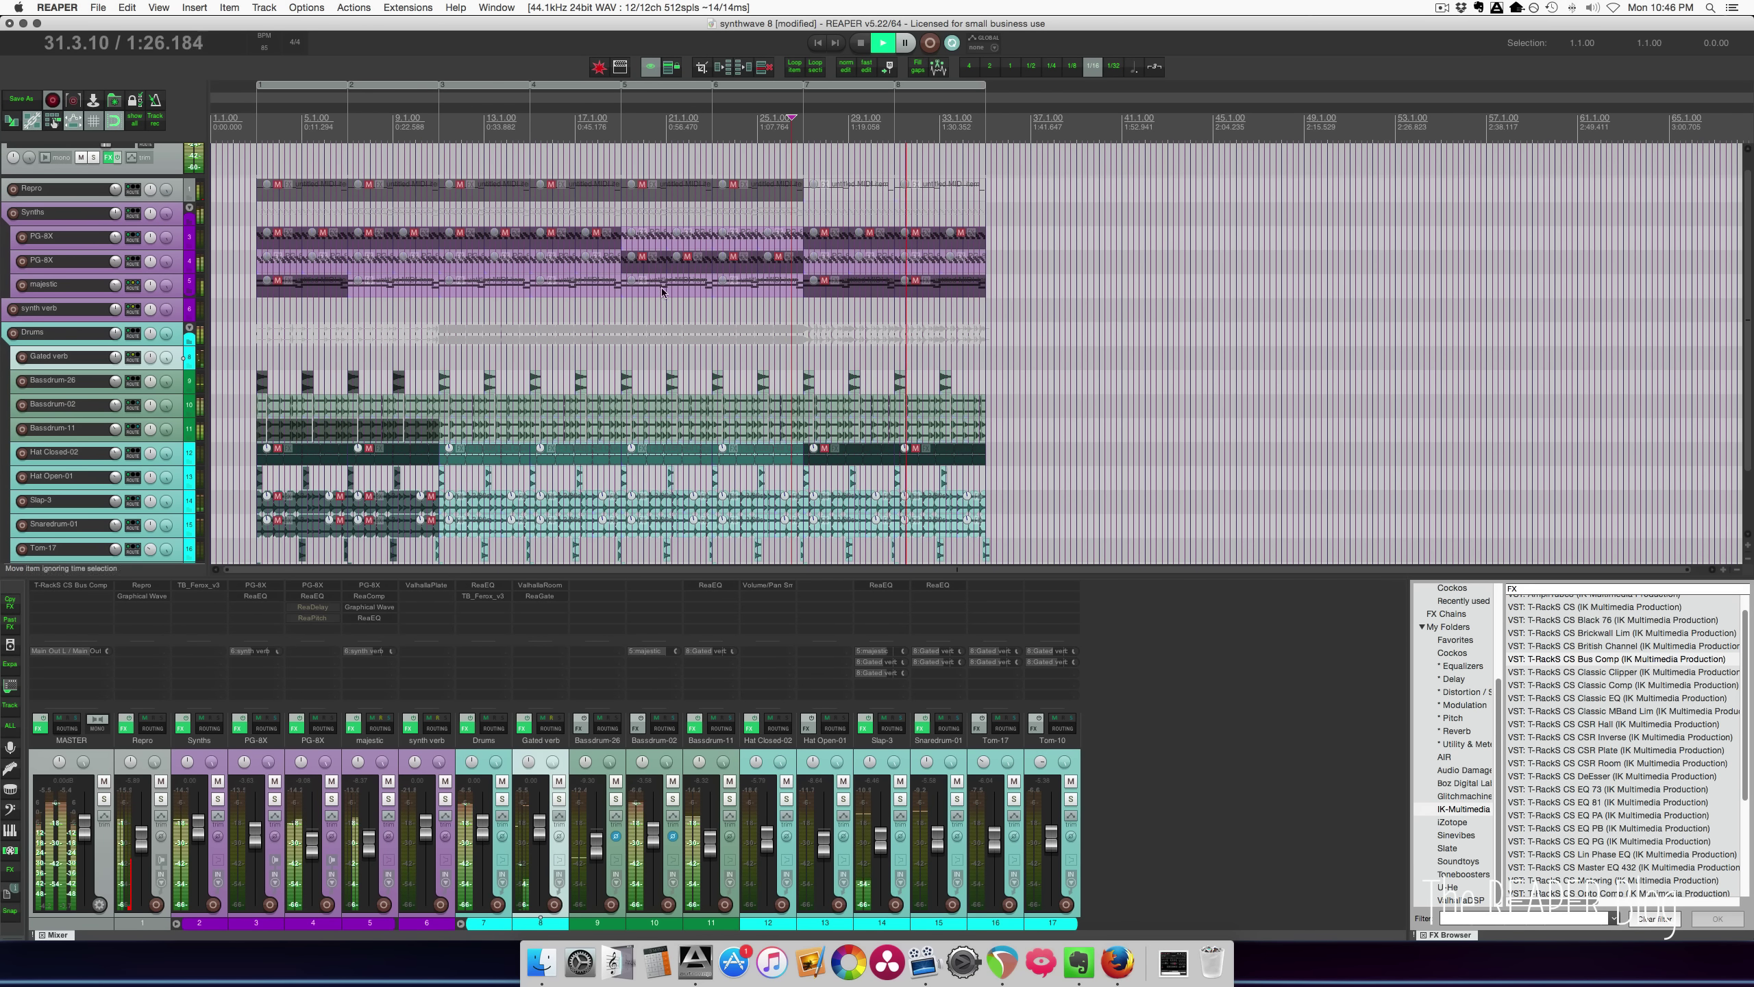
{"action": "key", "text": "space"}
Return the edit cursor to the start of the arrangement, at 3.2.00.
{"action": "left_click", "coordinate": [940, 123]}
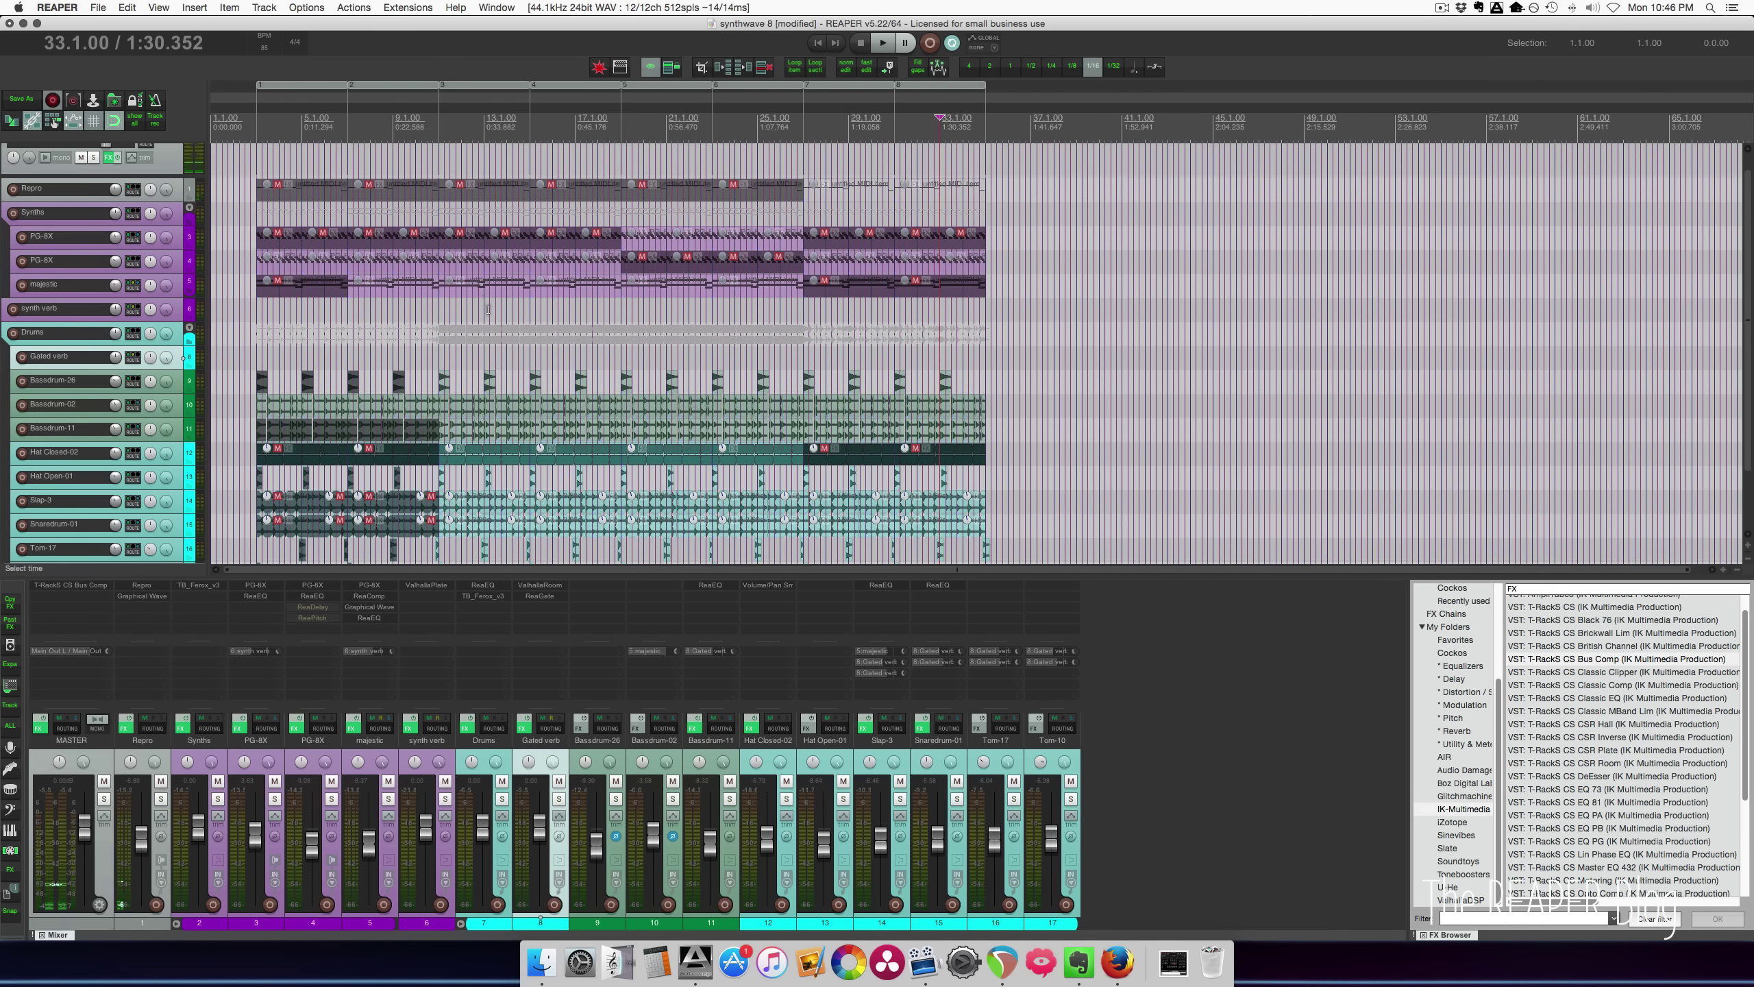
{"action": "left_click", "coordinate": [538, 318]}
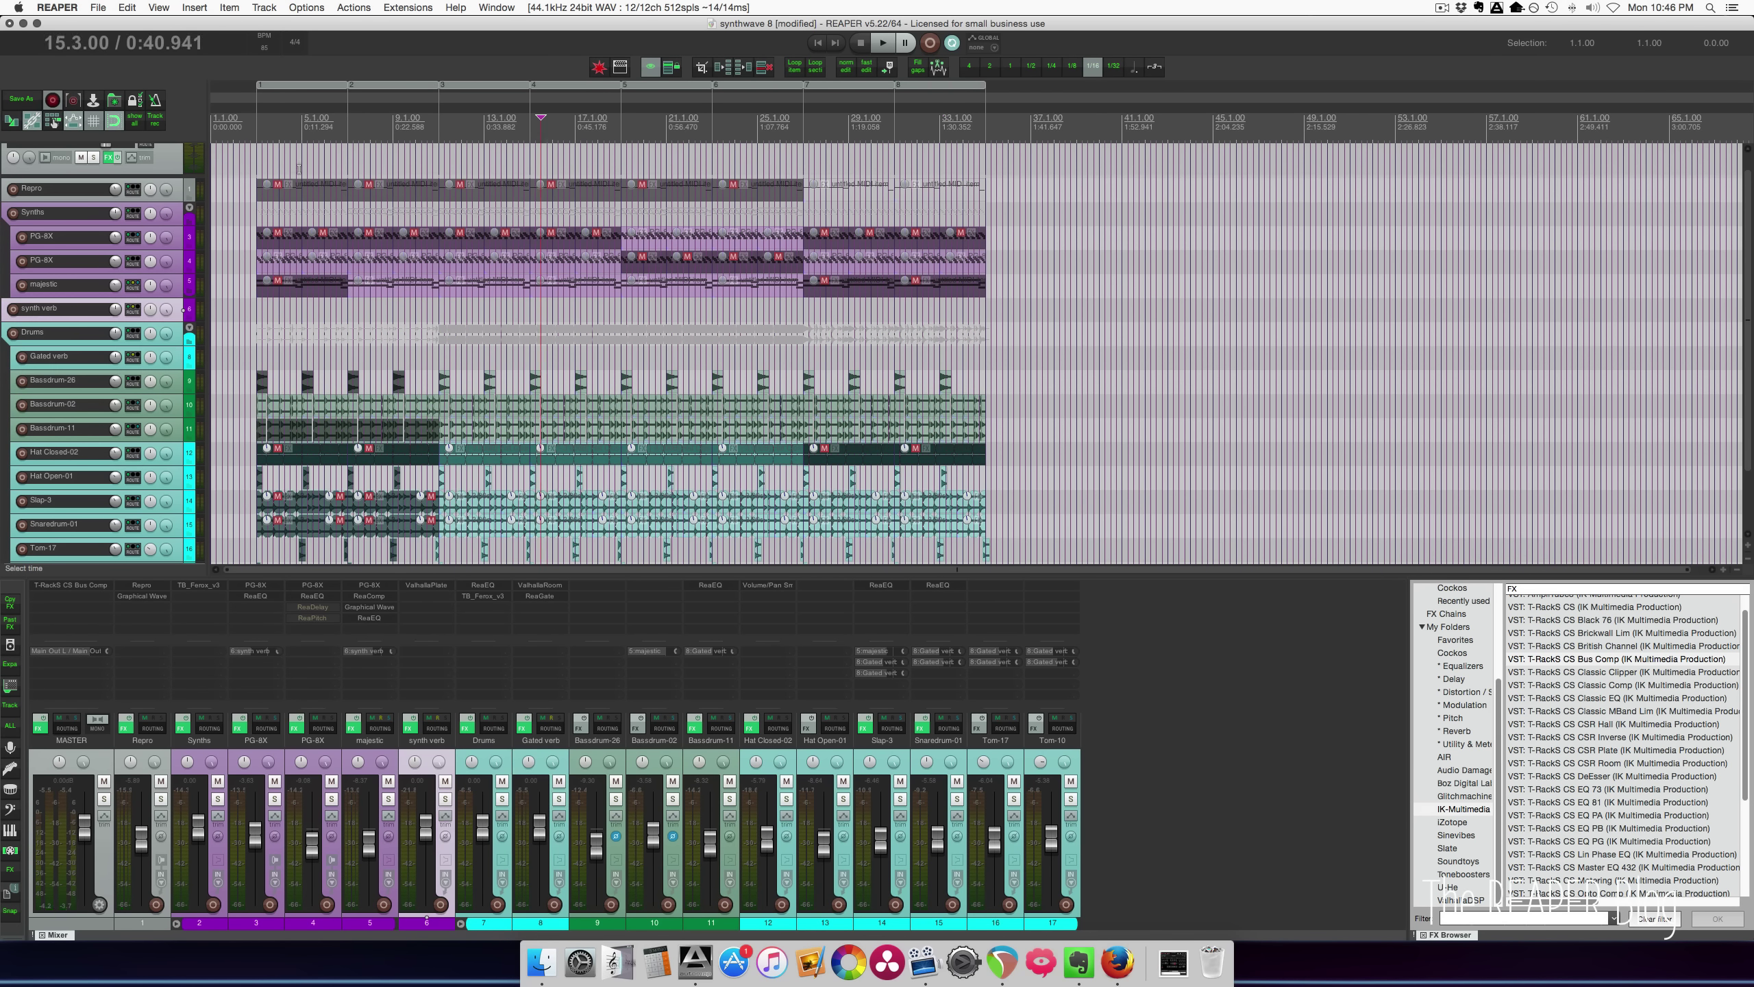
{"action": "left_click", "coordinate": [264, 310]}
{"action": "scroll", "coordinate": [358, 268], "scroll_direction": "up", "scroll_amount": 3}
{"action": "scroll", "coordinate": [380, 270], "scroll_direction": "down", "scroll_amount": 3}
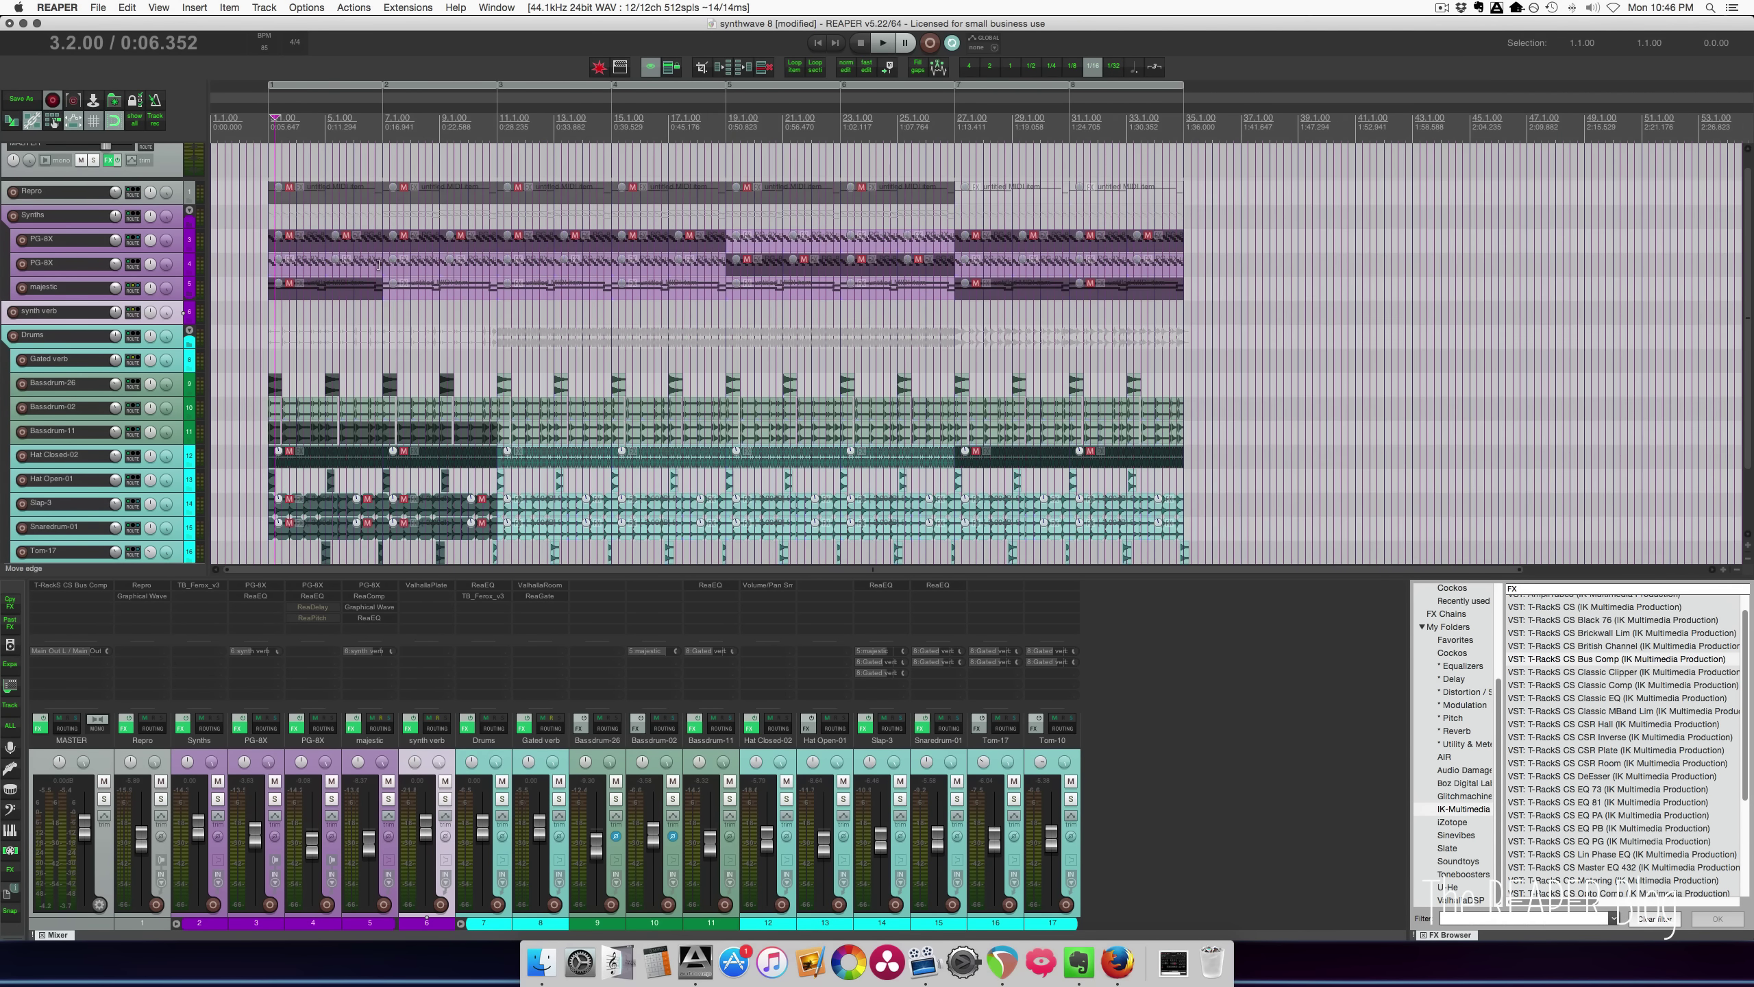